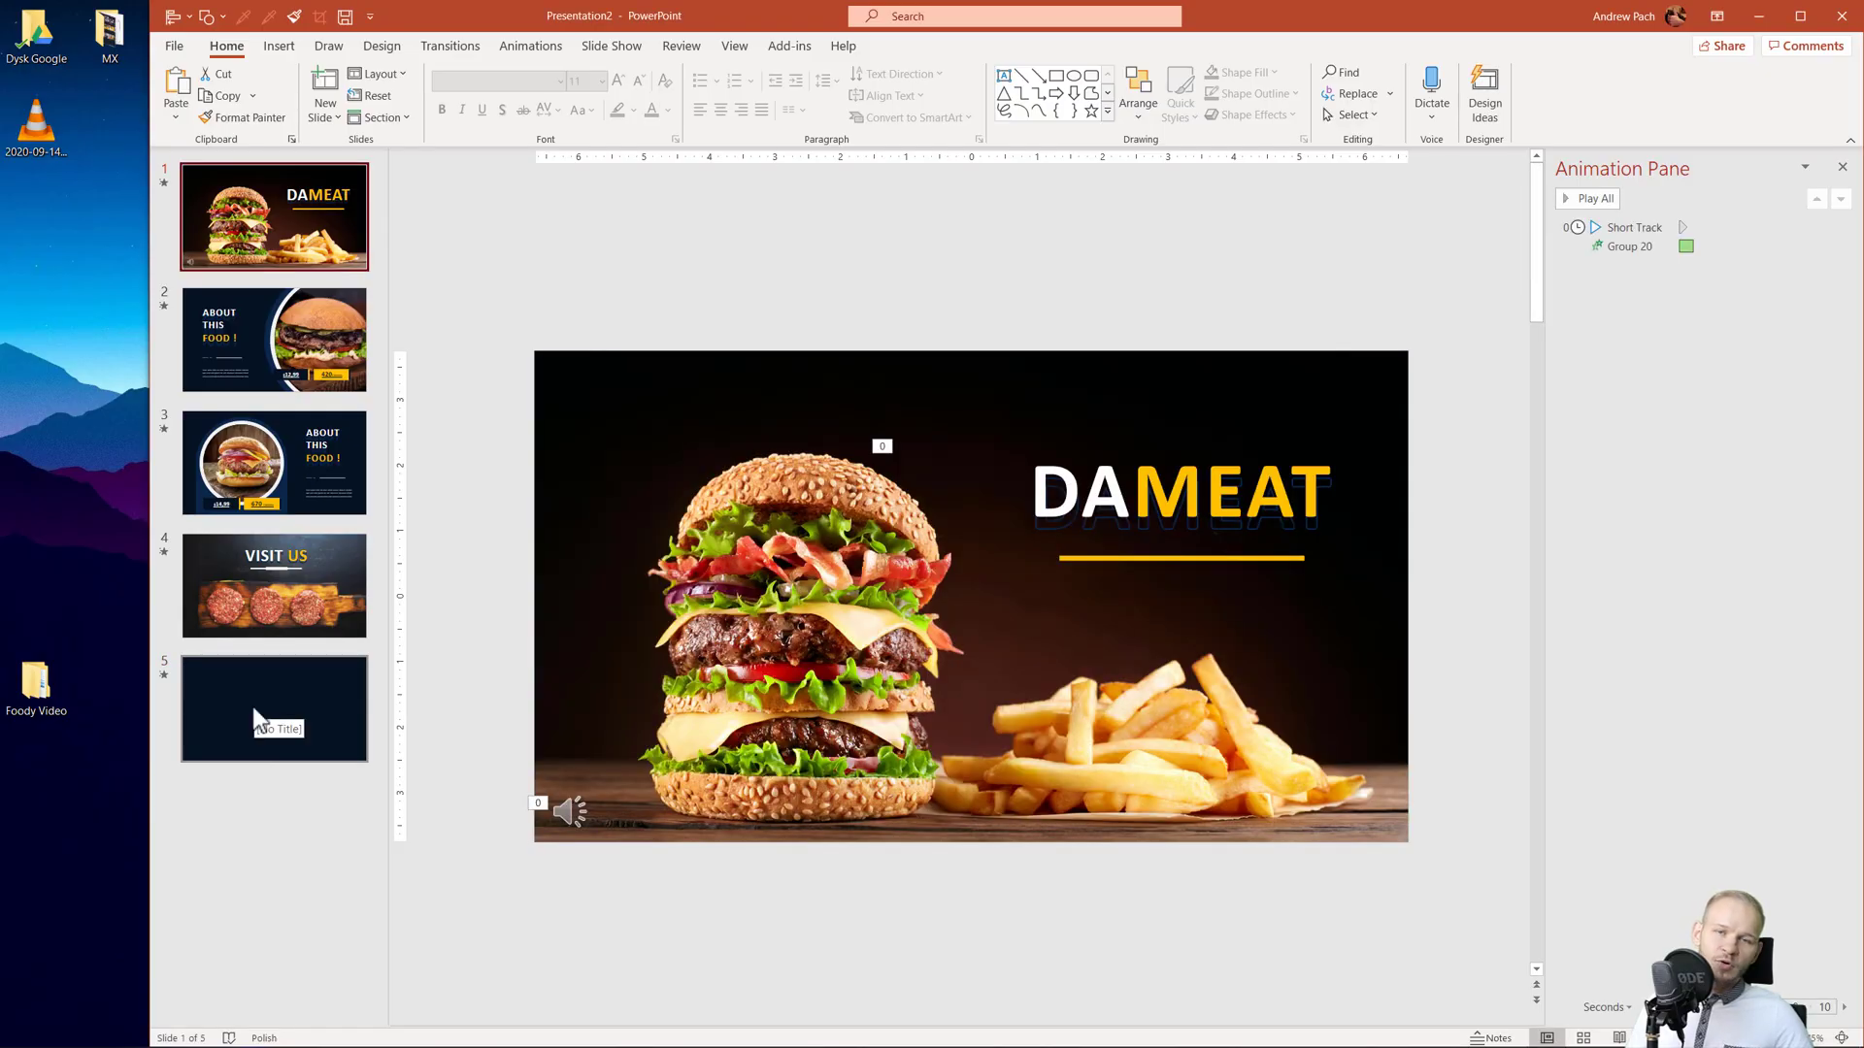
Switch from PowerPoint to the Envato Elements home page in Chrome.
key(alt+Tab)
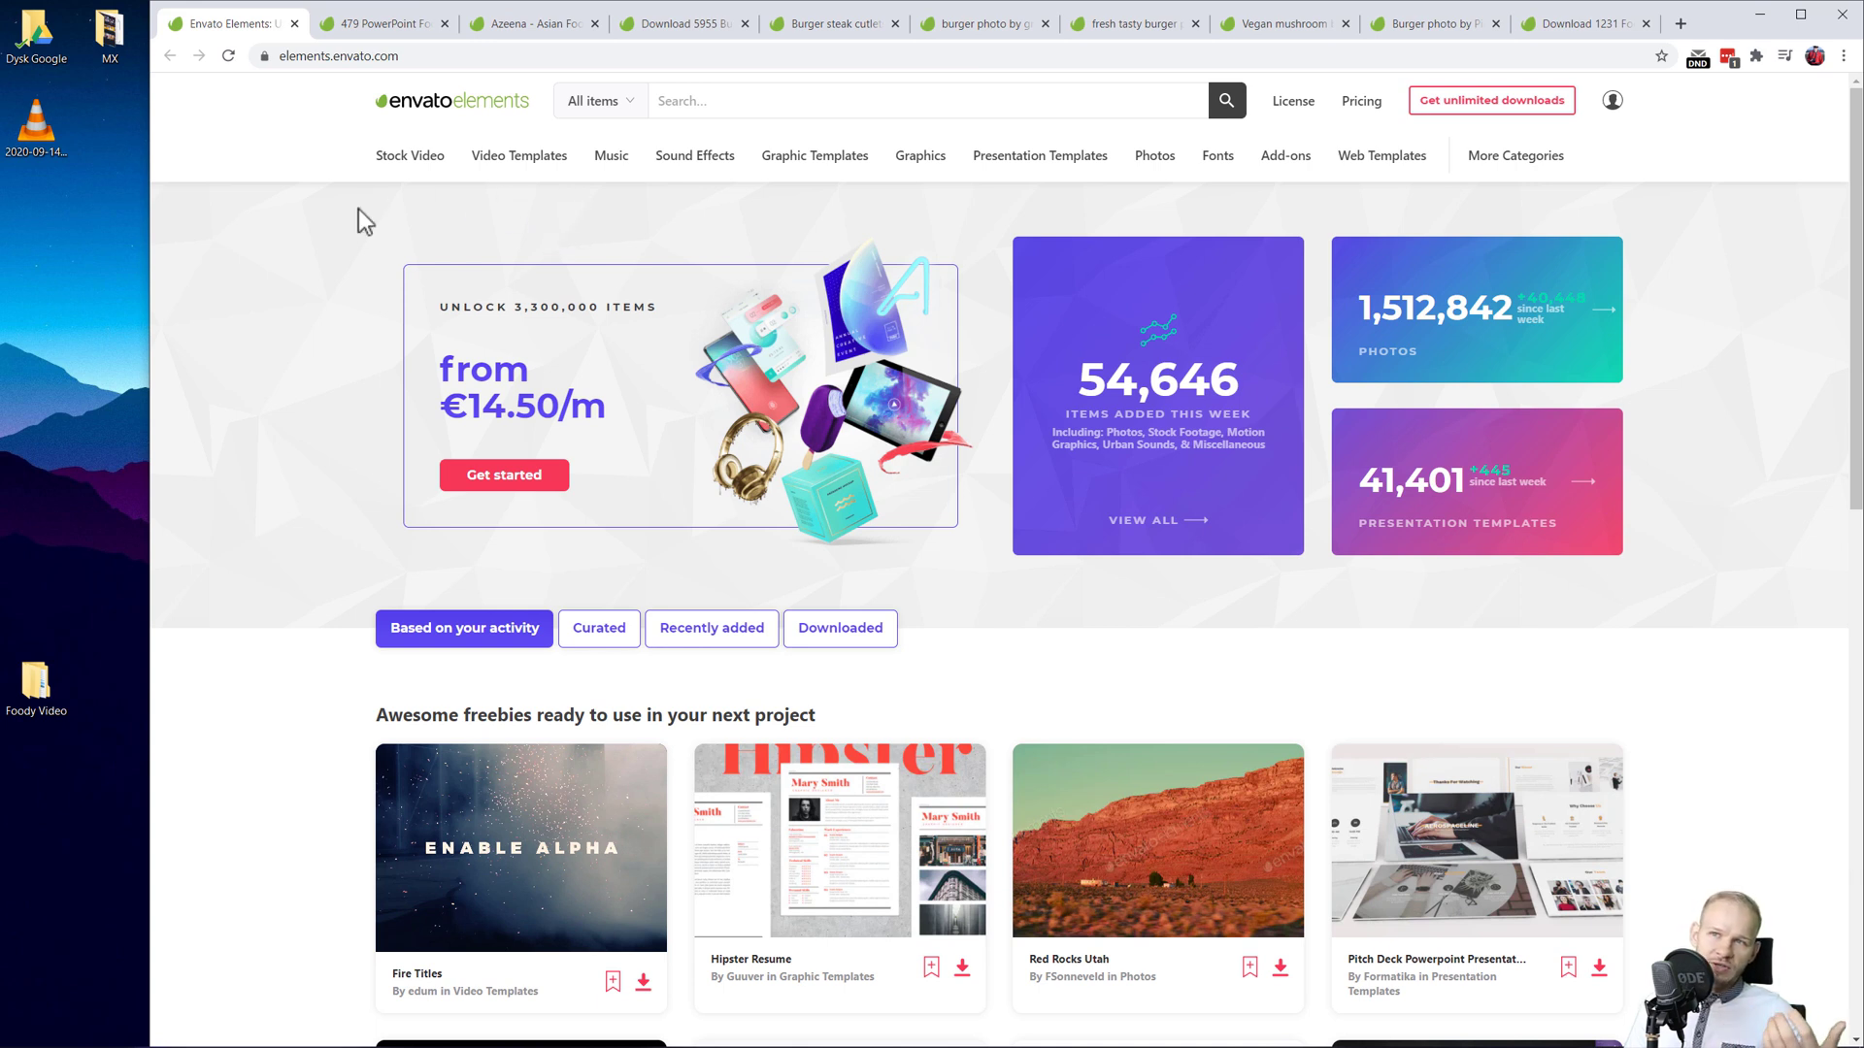
mouse_move(609, 165)
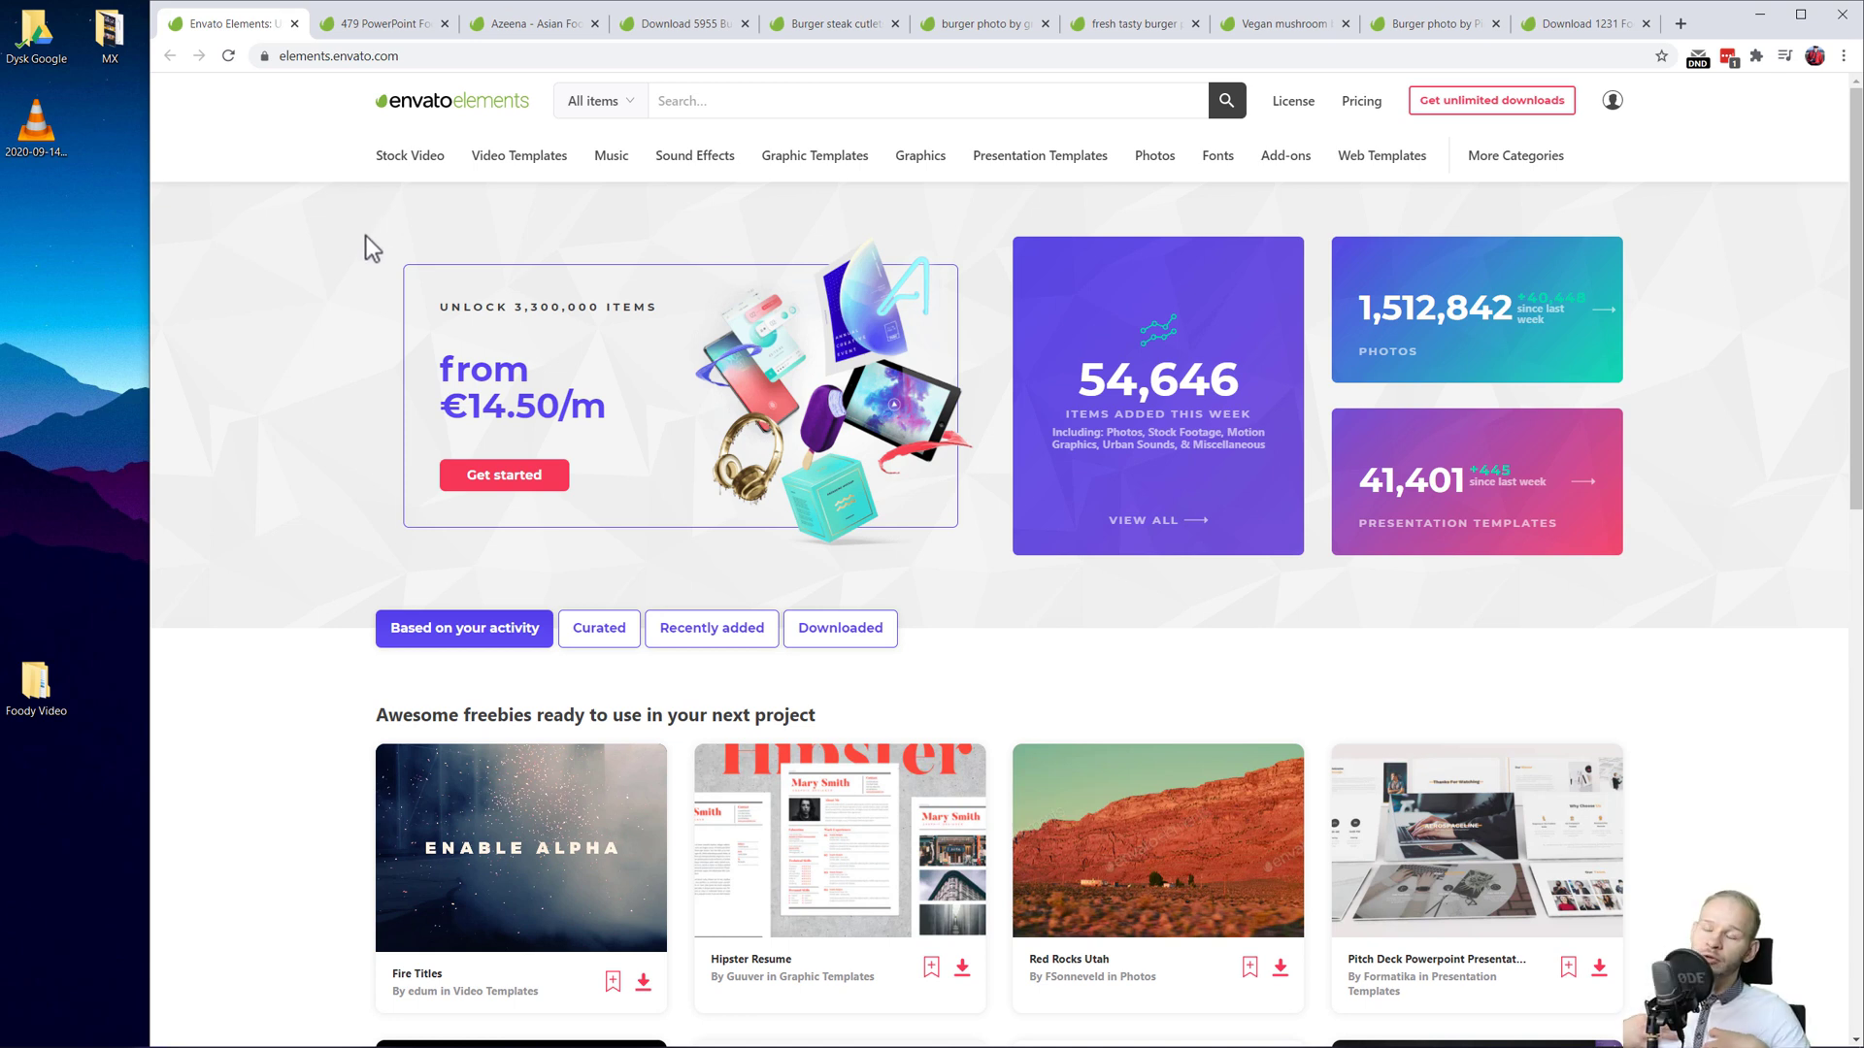
Browse the 479 PowerPoint food templates, including Fooding, Flatkitchen, Azeena and Food Love.
click(393, 33)
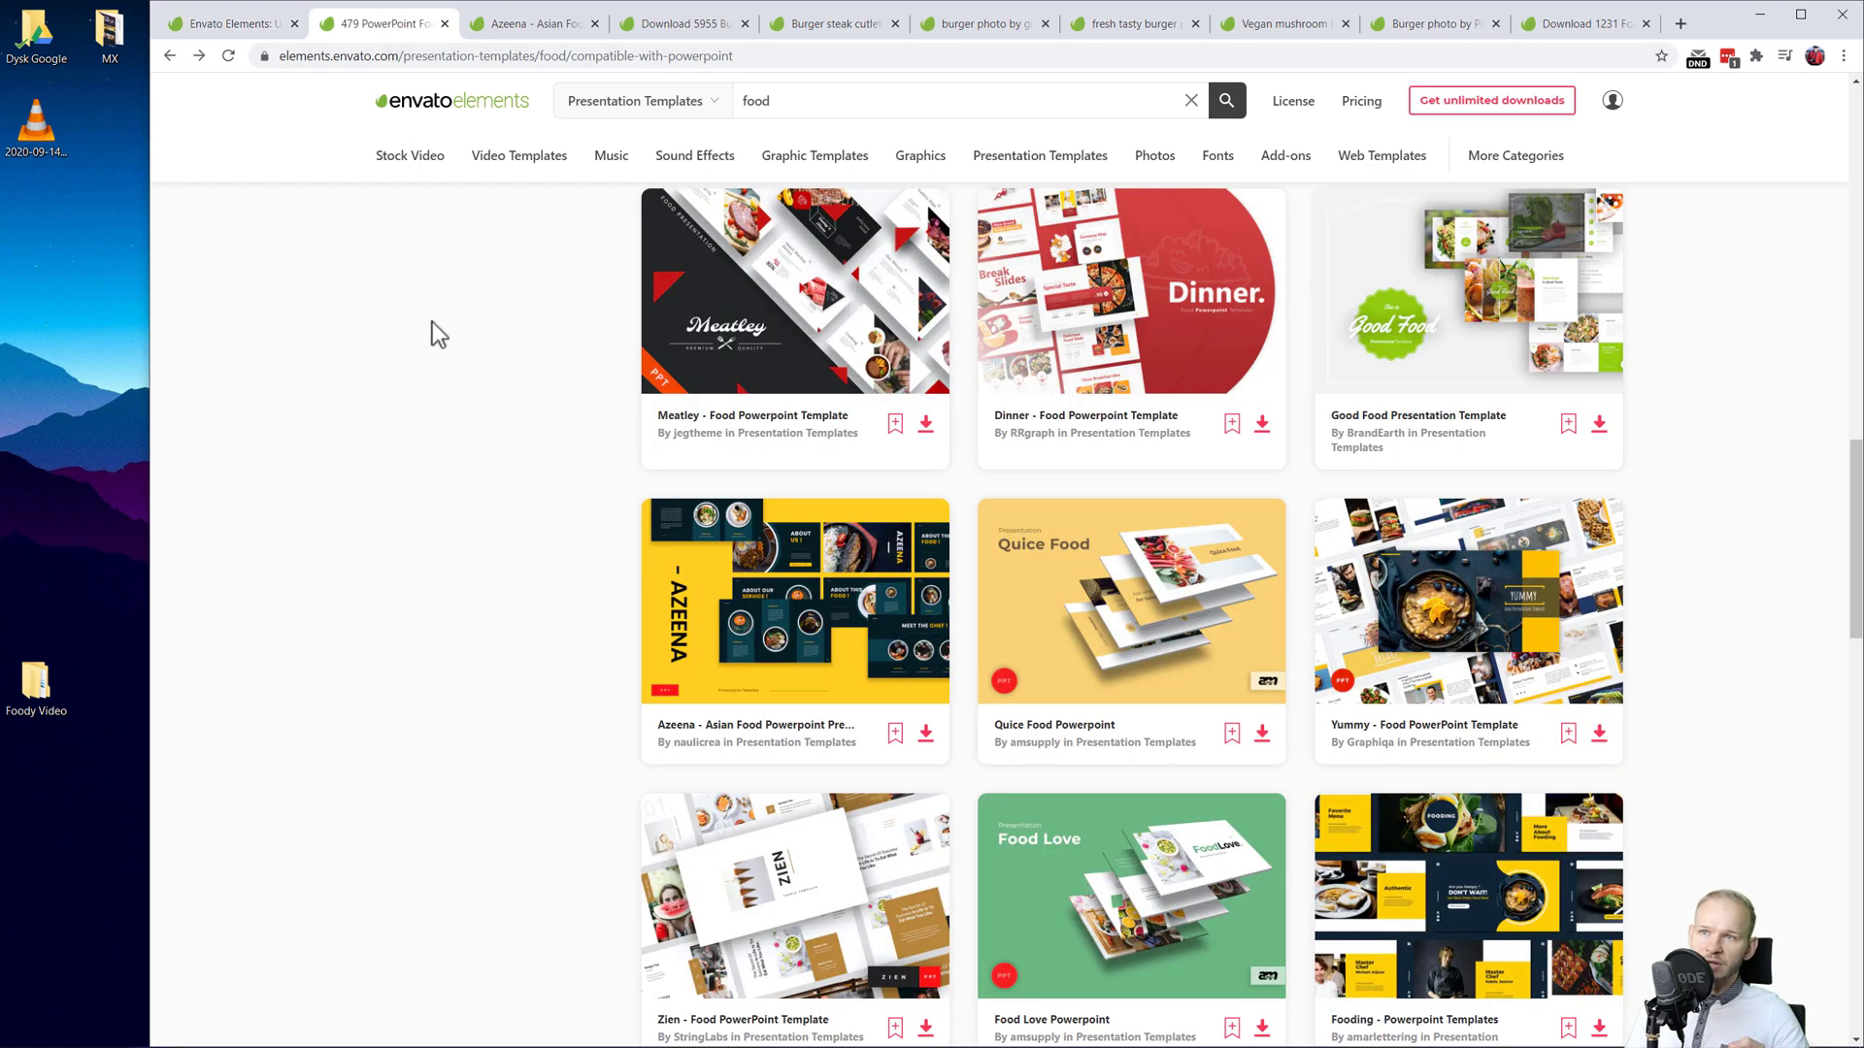
scroll(442, 328, up, 5)
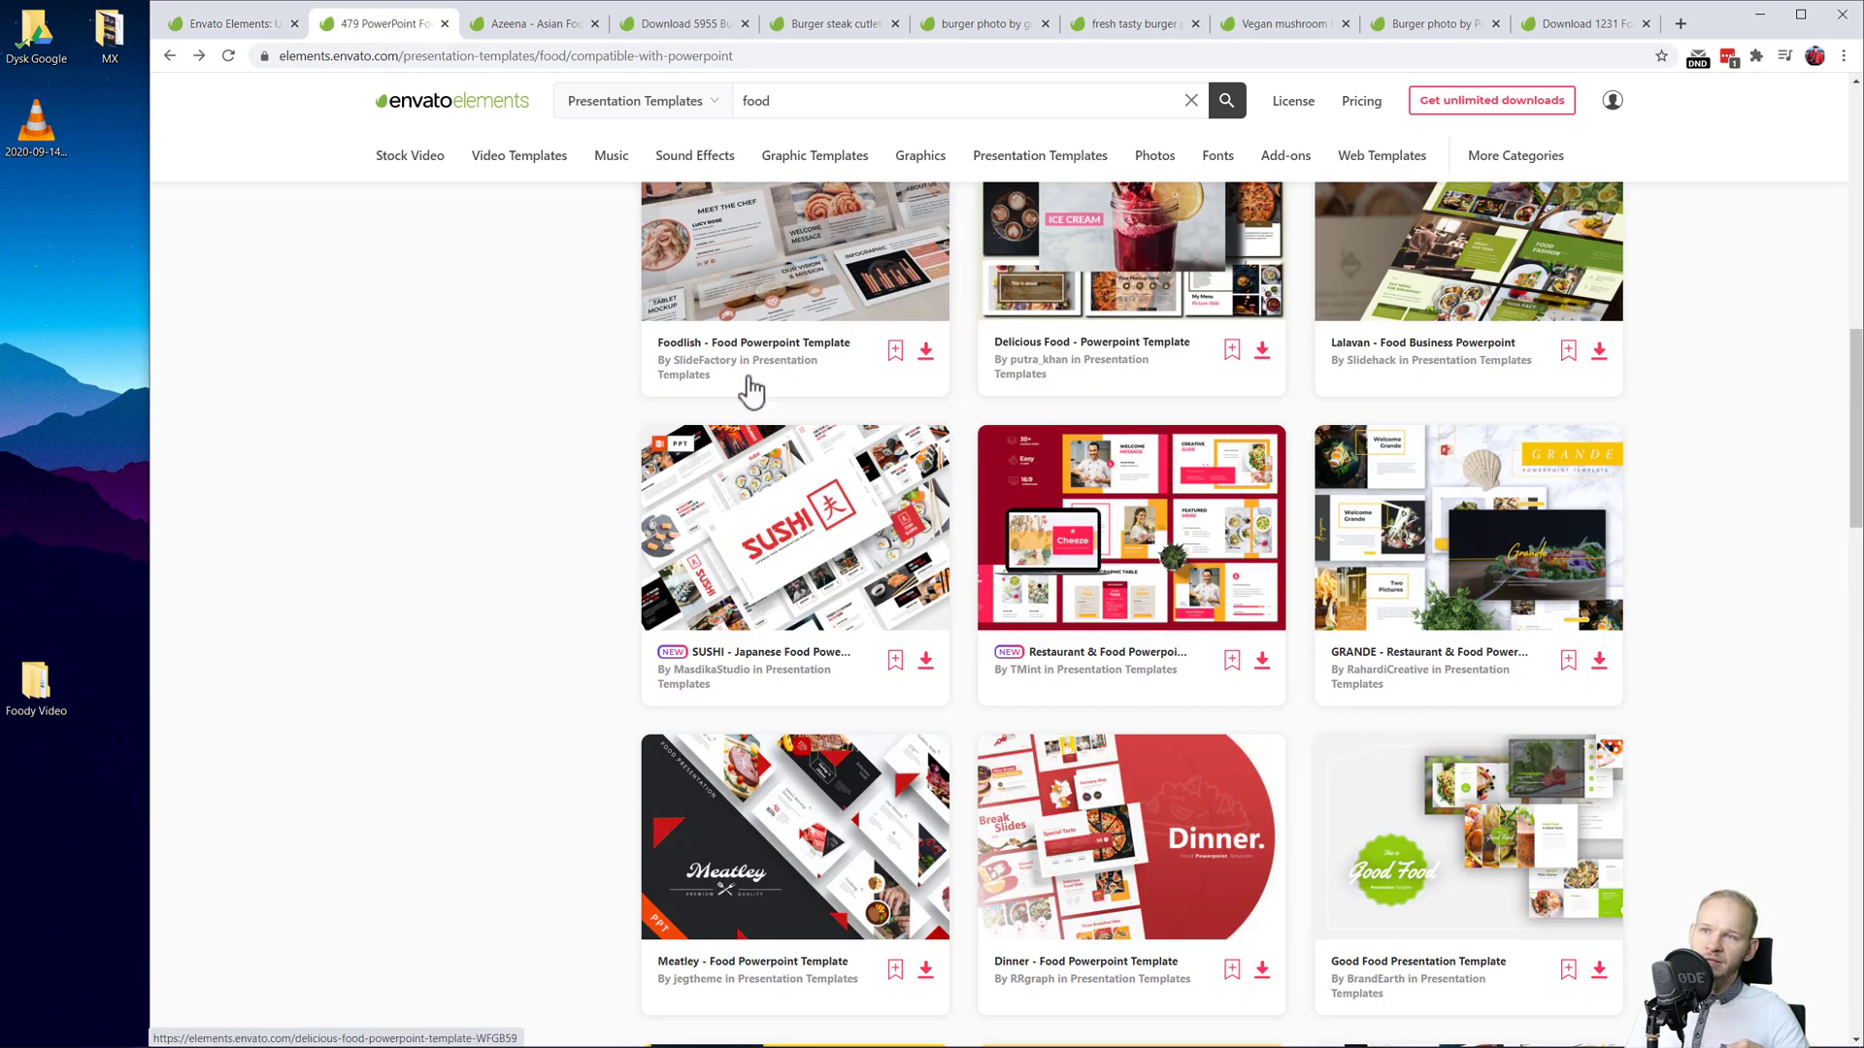
scroll(753, 391, up, 10)
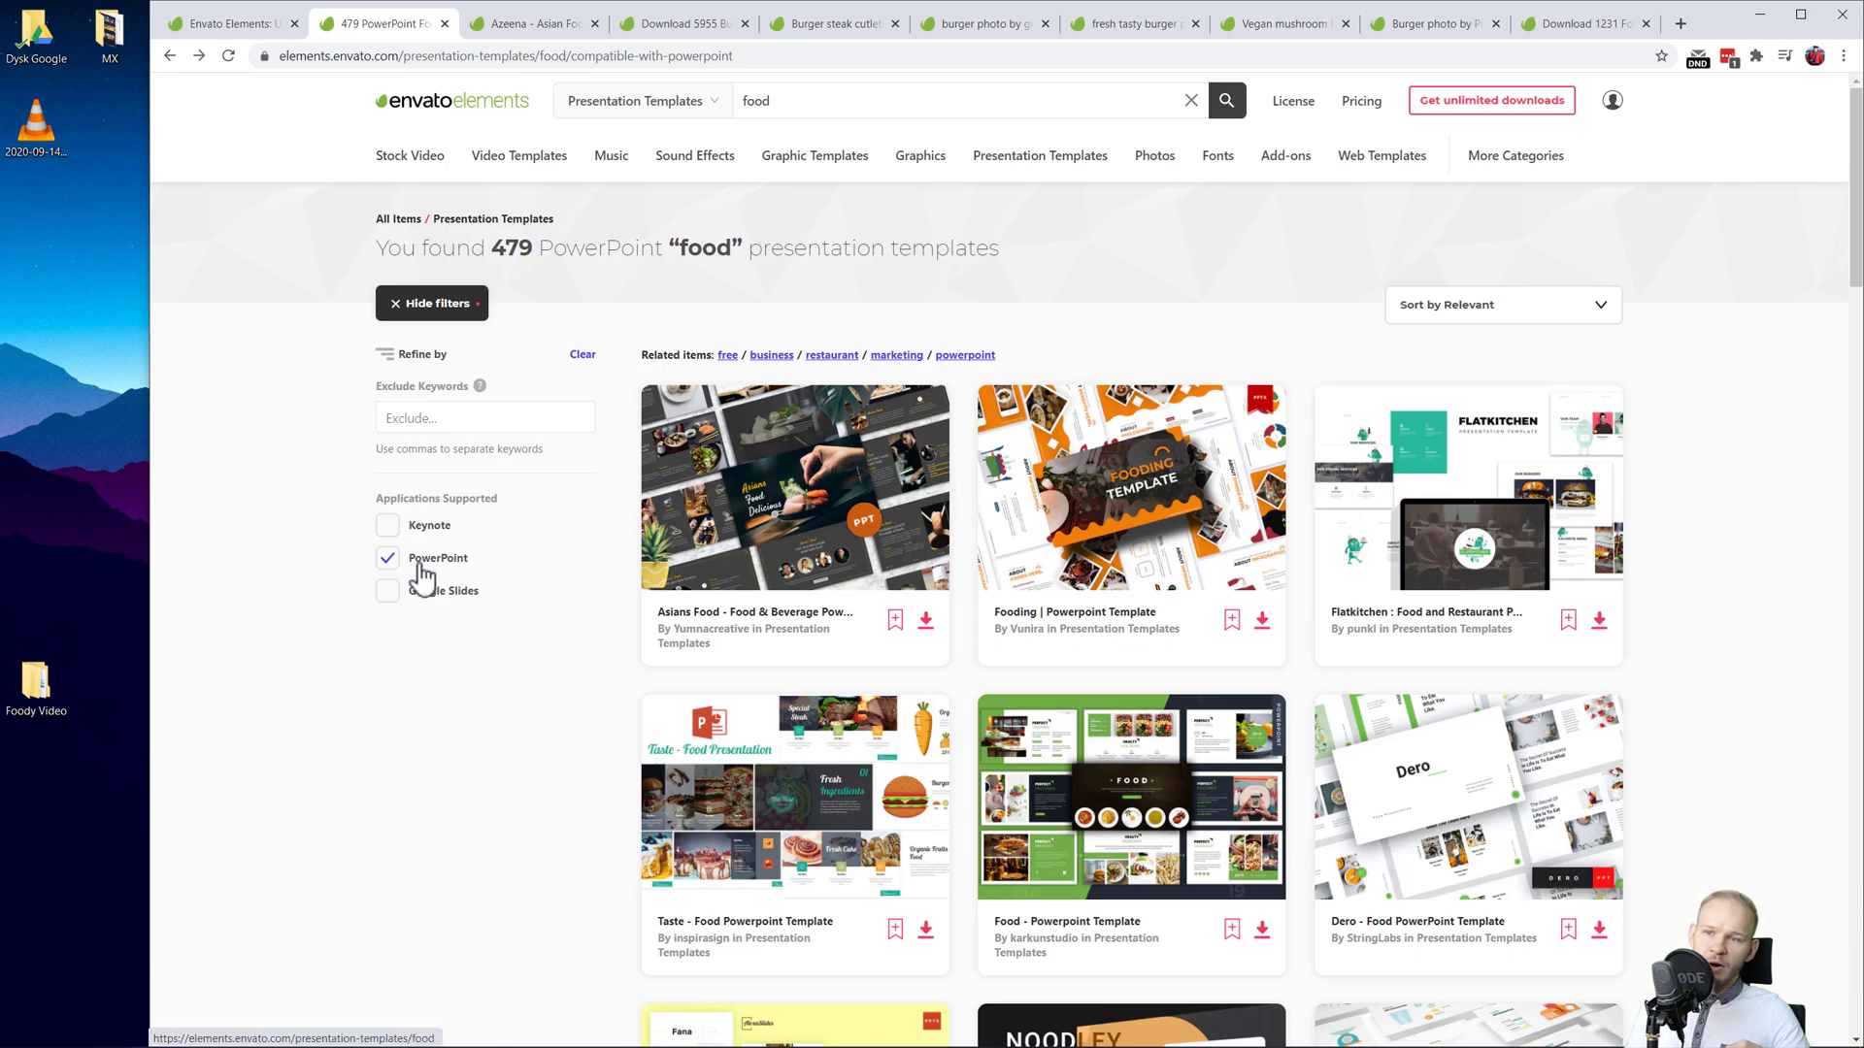
scroll(418, 569, down, 8)
drag(815, 102, 686, 107)
click(525, 346)
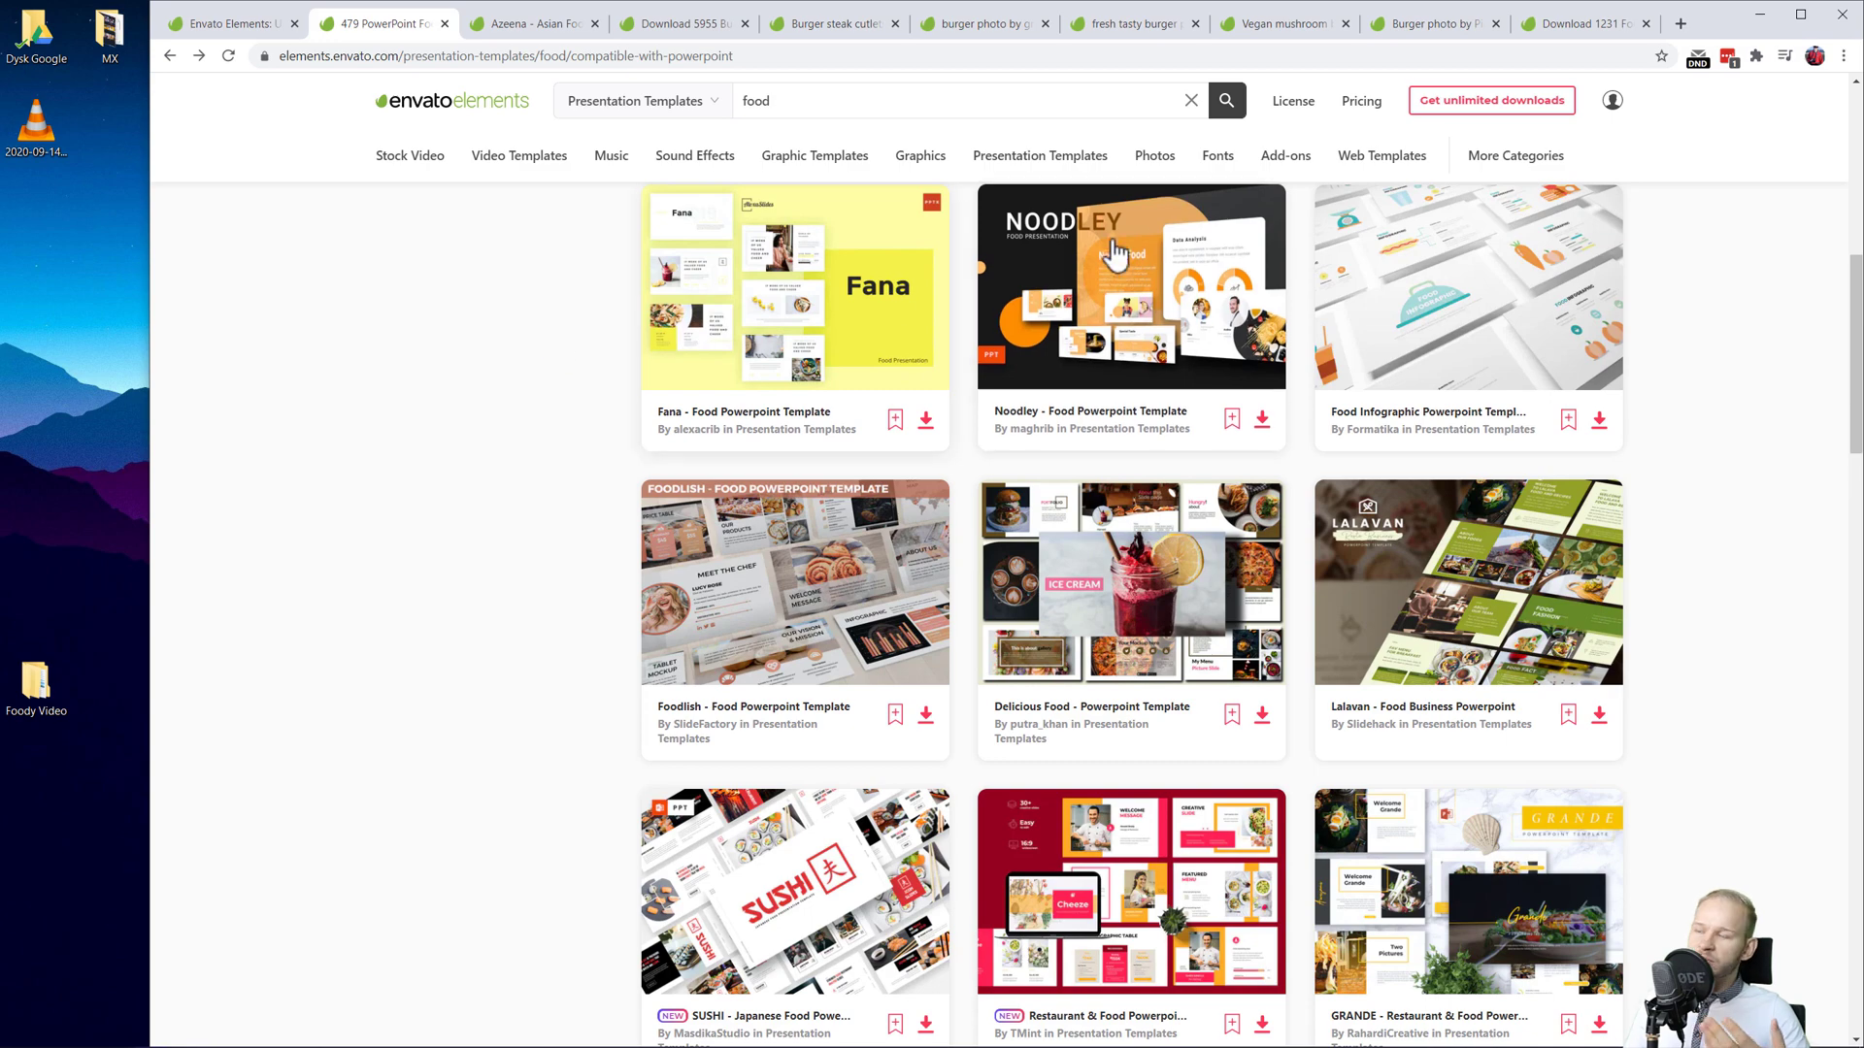
scroll(1662, 448, down, 5)
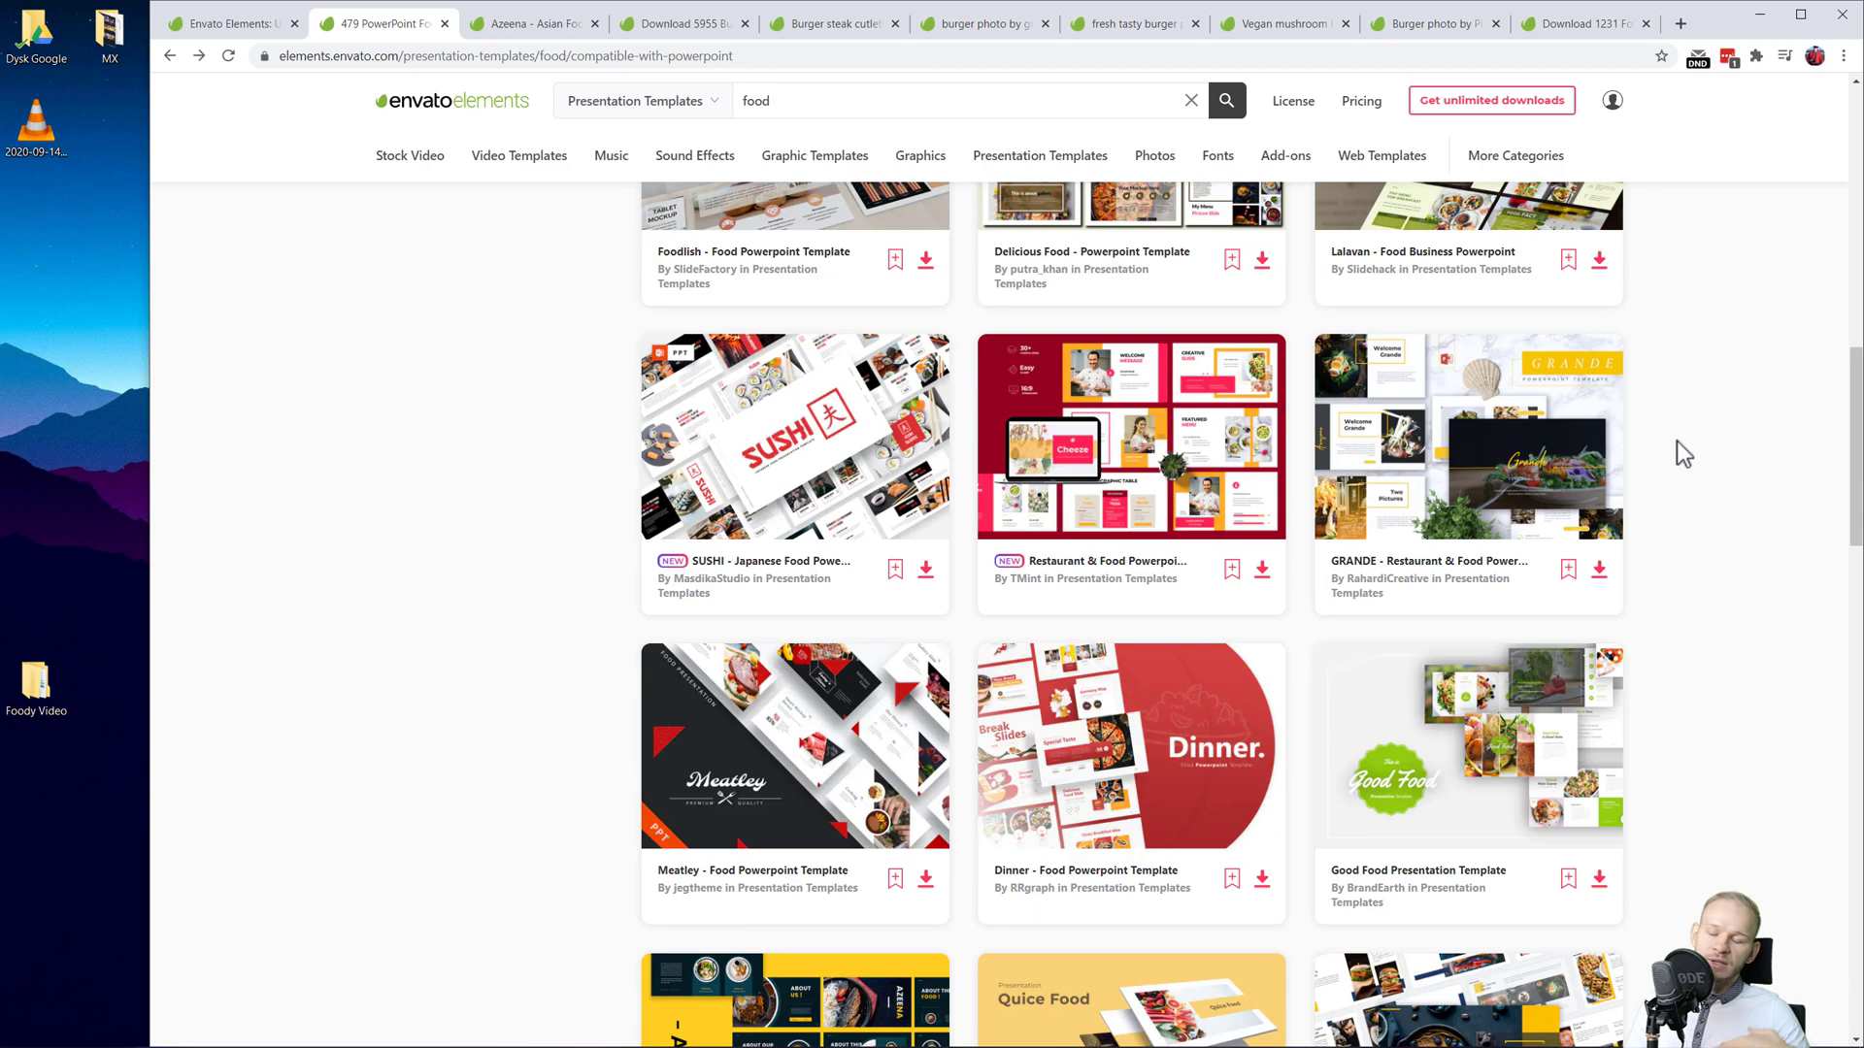
scroll(1675, 437, down, 2)
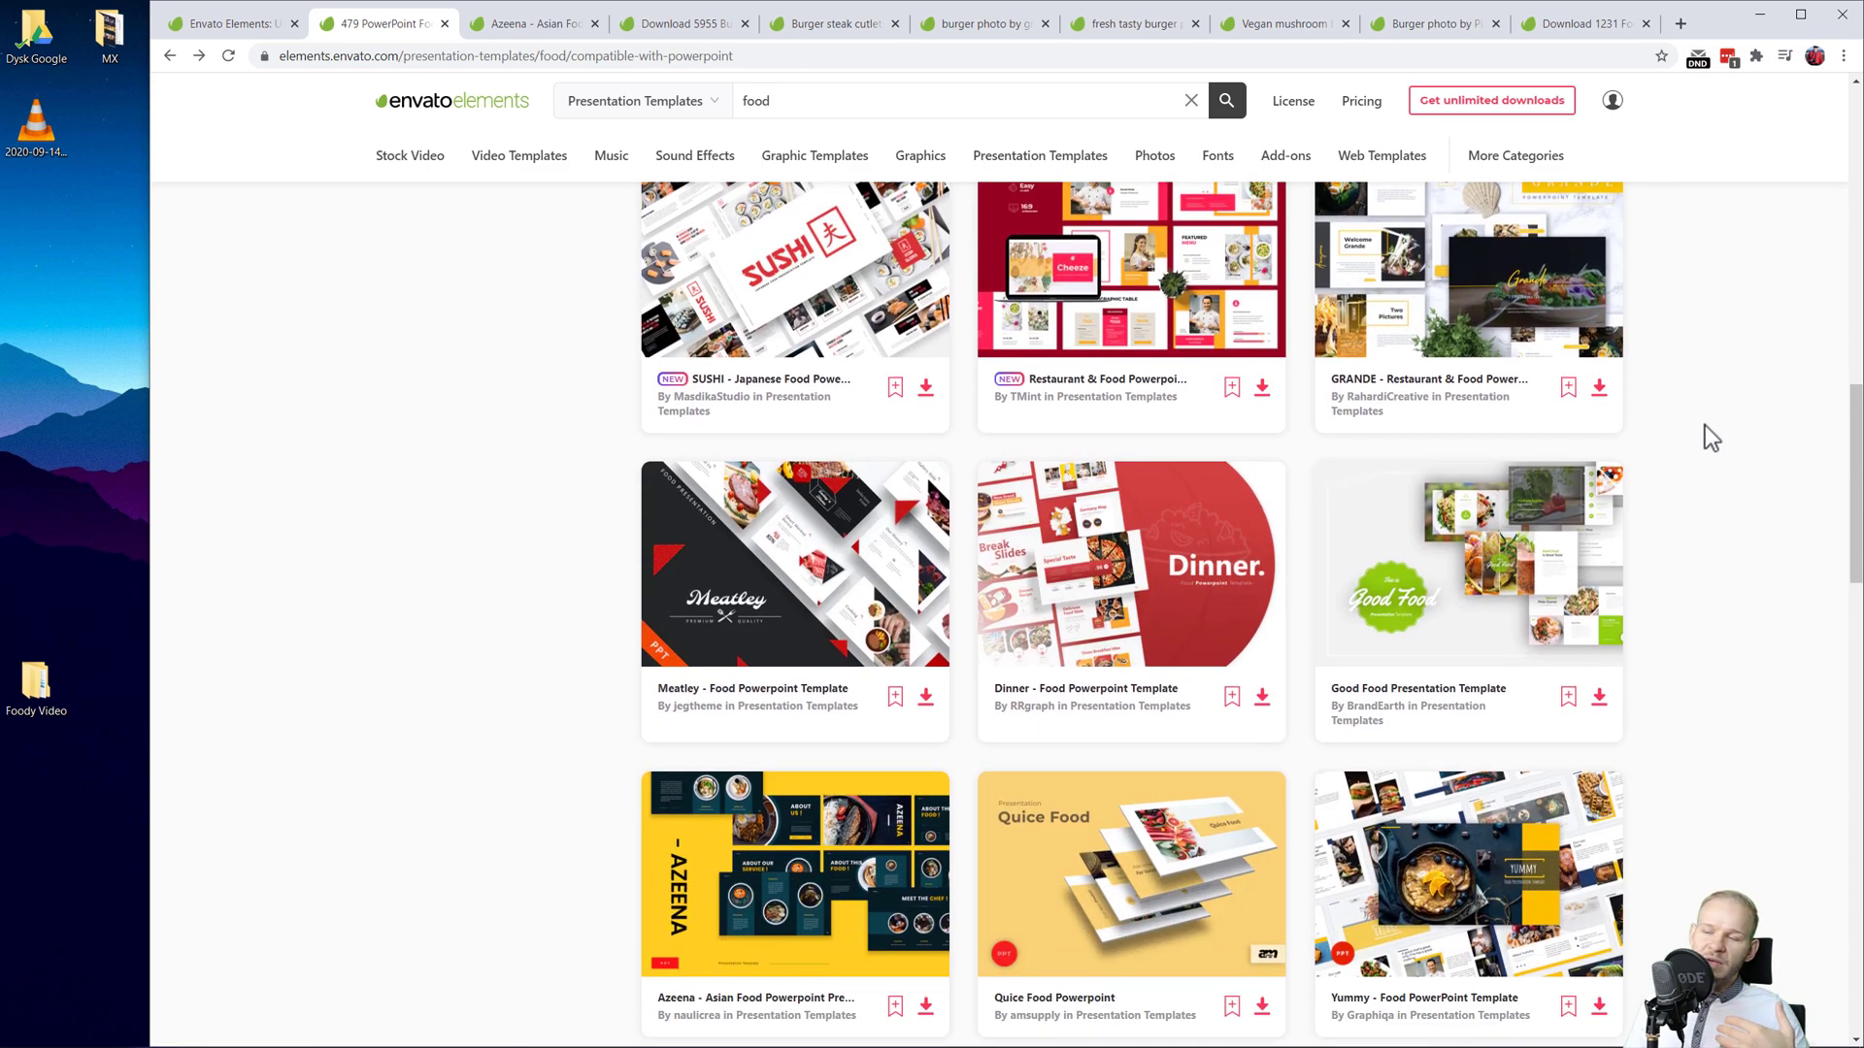
scroll(1553, 456, down, 3)
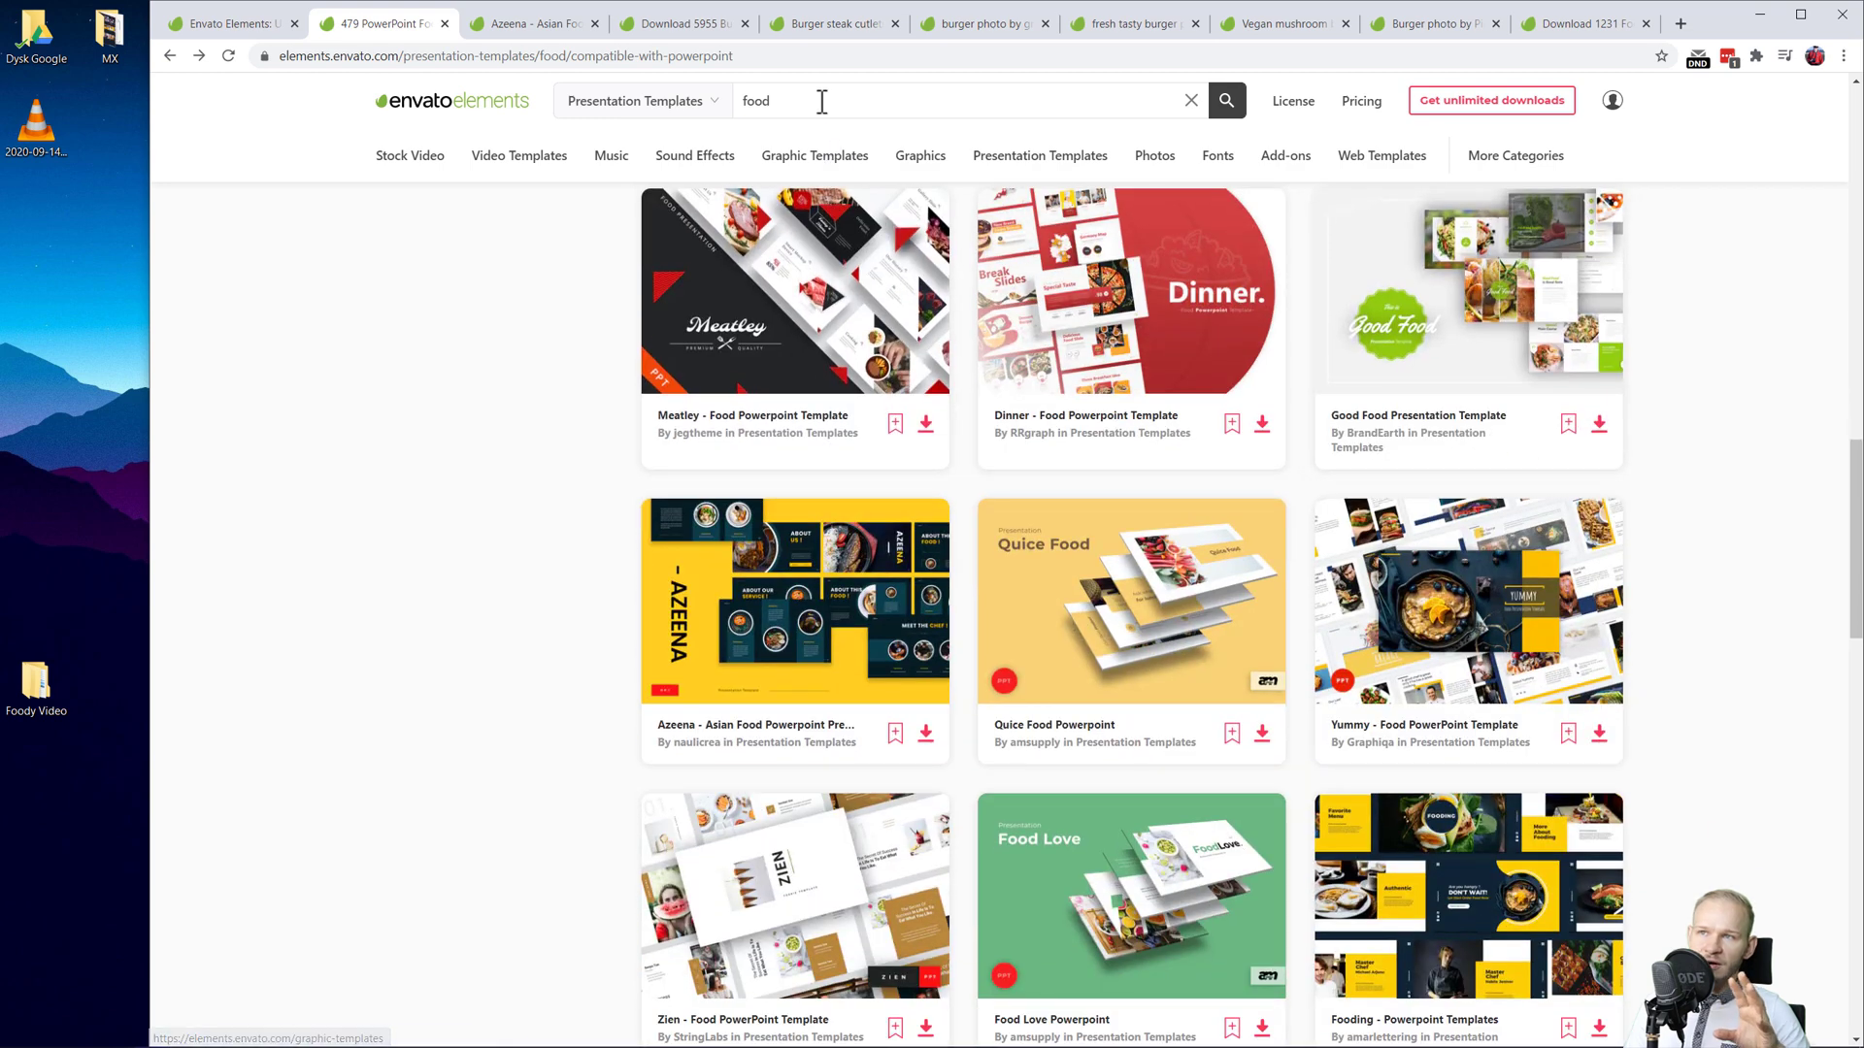
scroll(403, 594, down, 1)
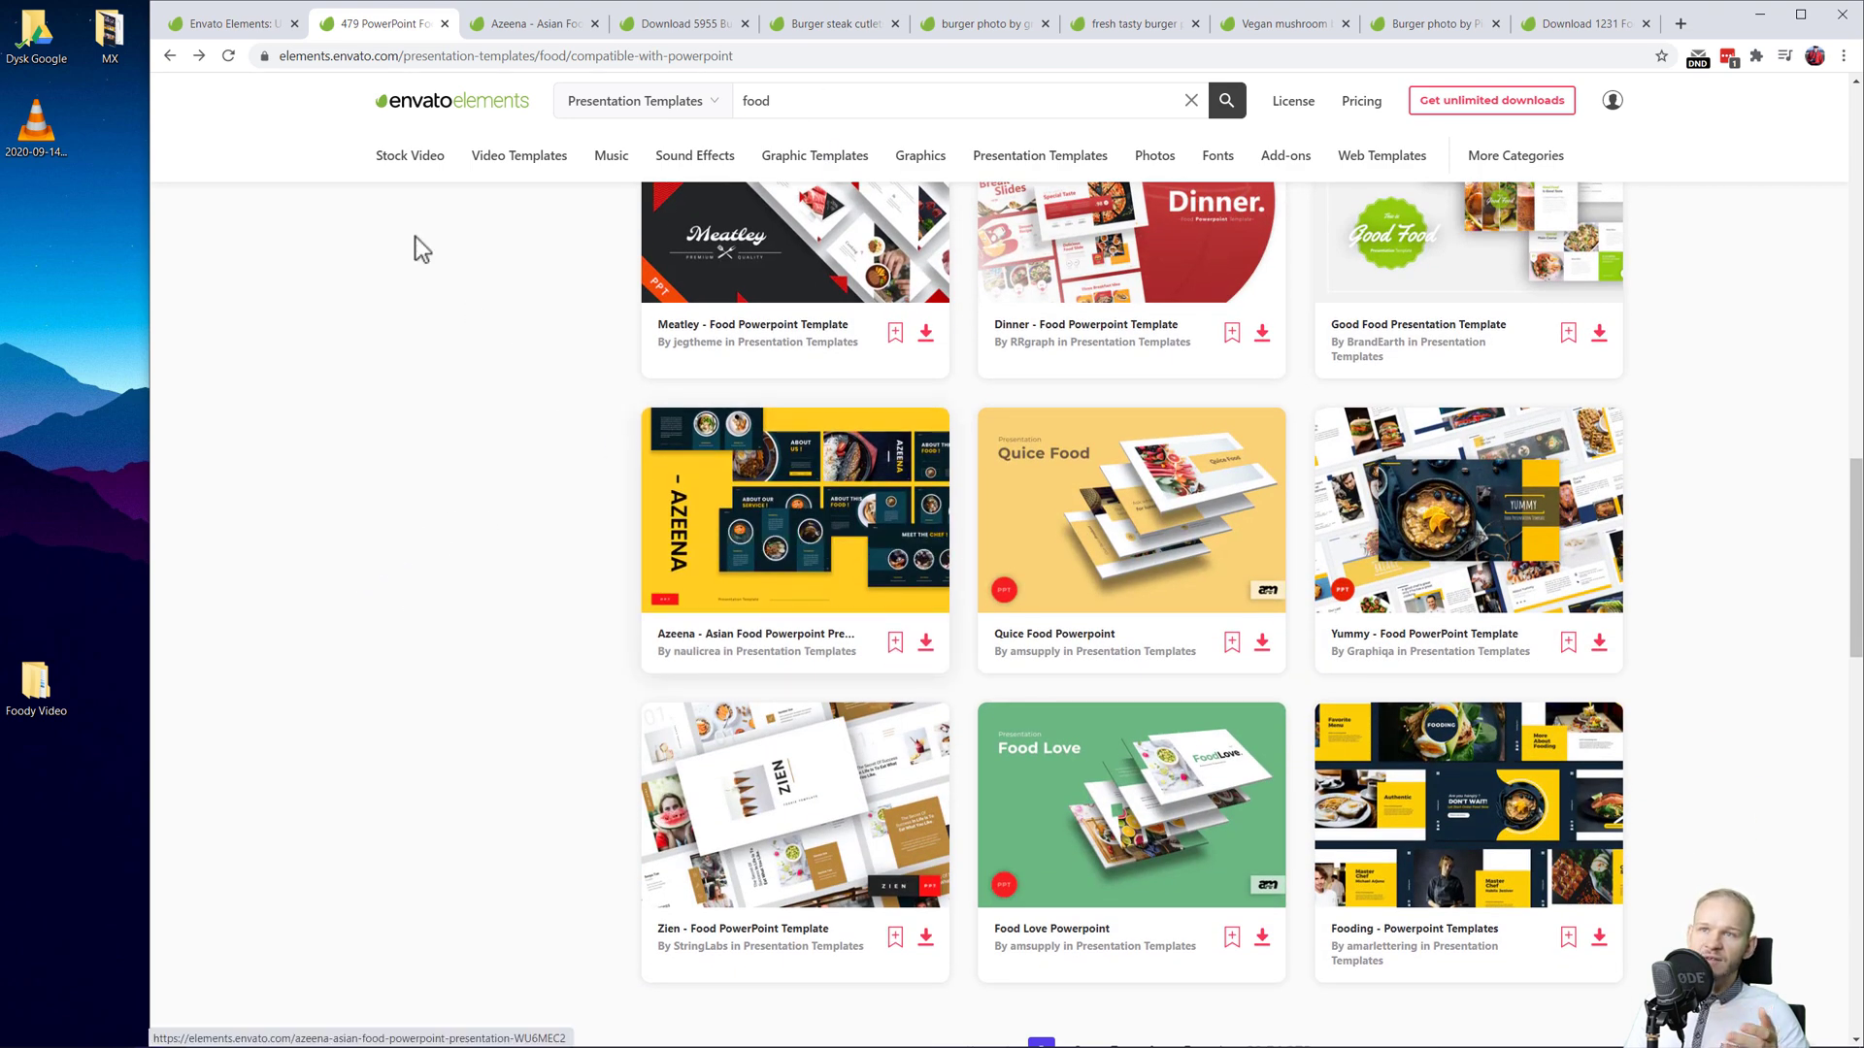
Add the Azeena Asian Food template to project YT vid2 and save its zip to the Desktop.
click(517, 29)
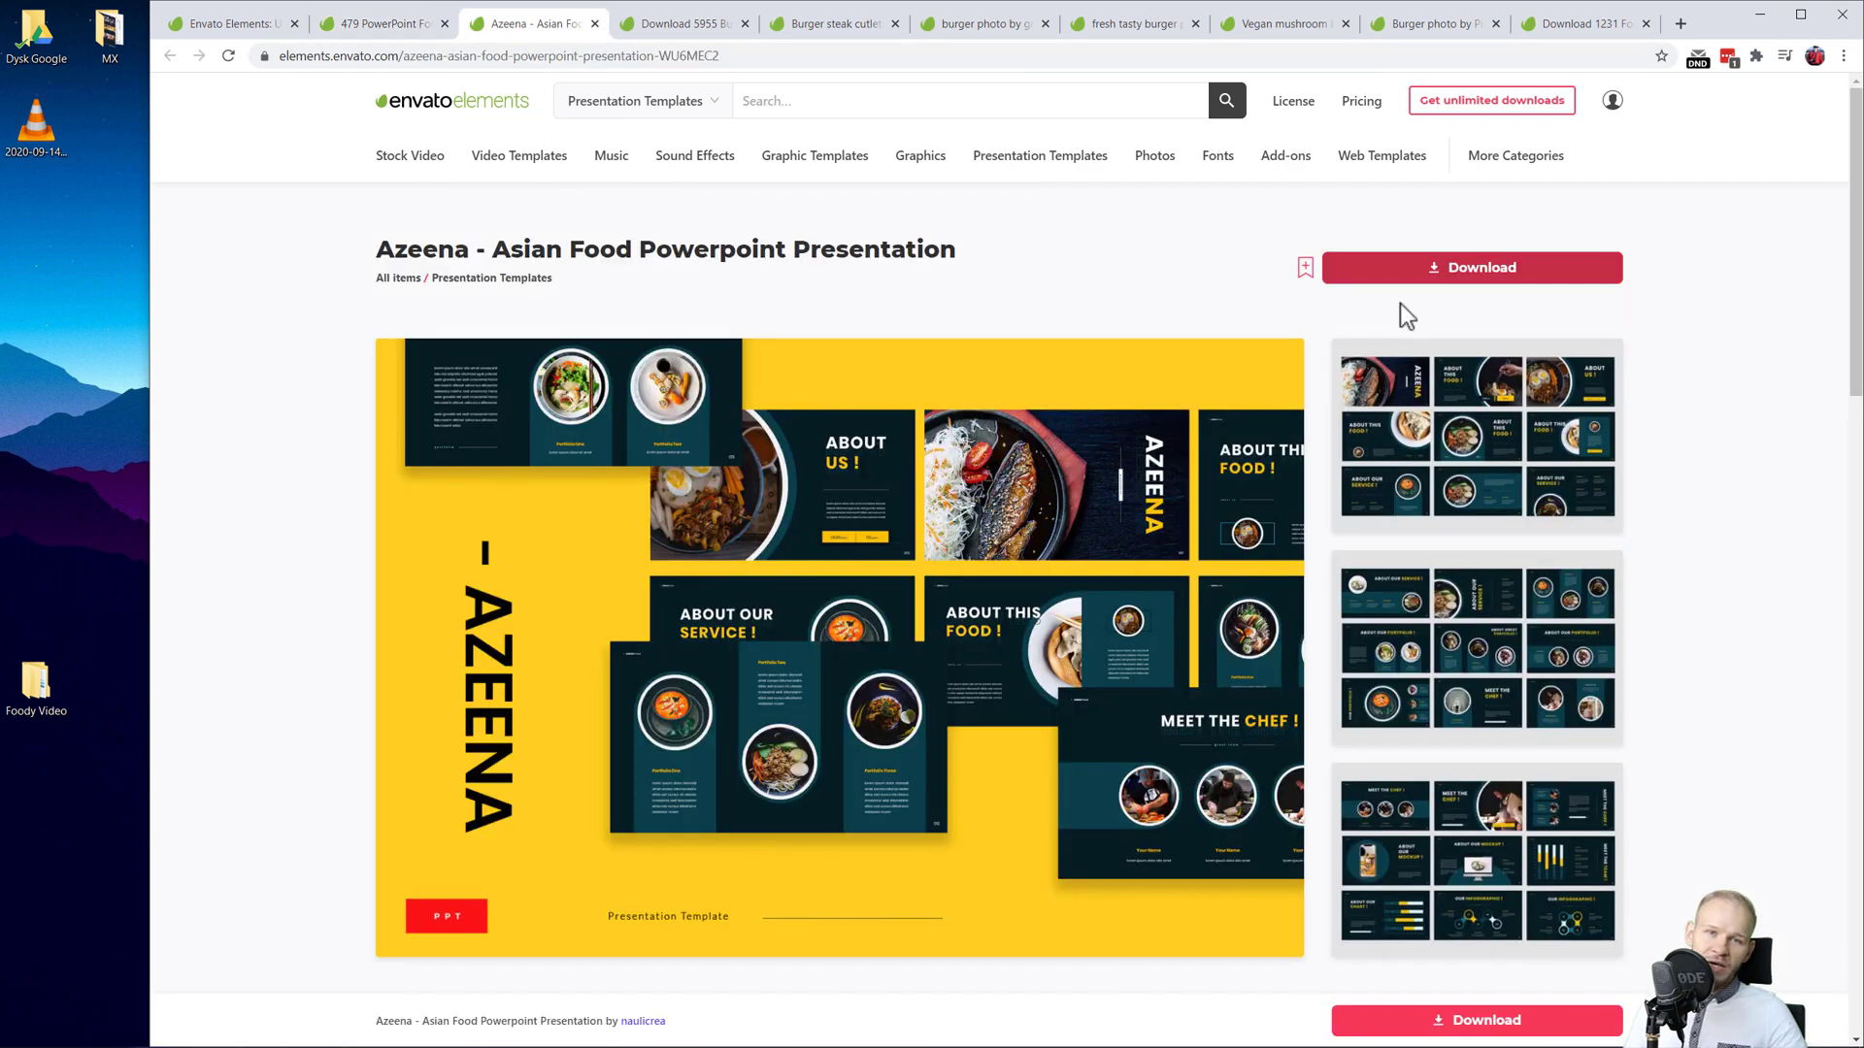
click(1453, 275)
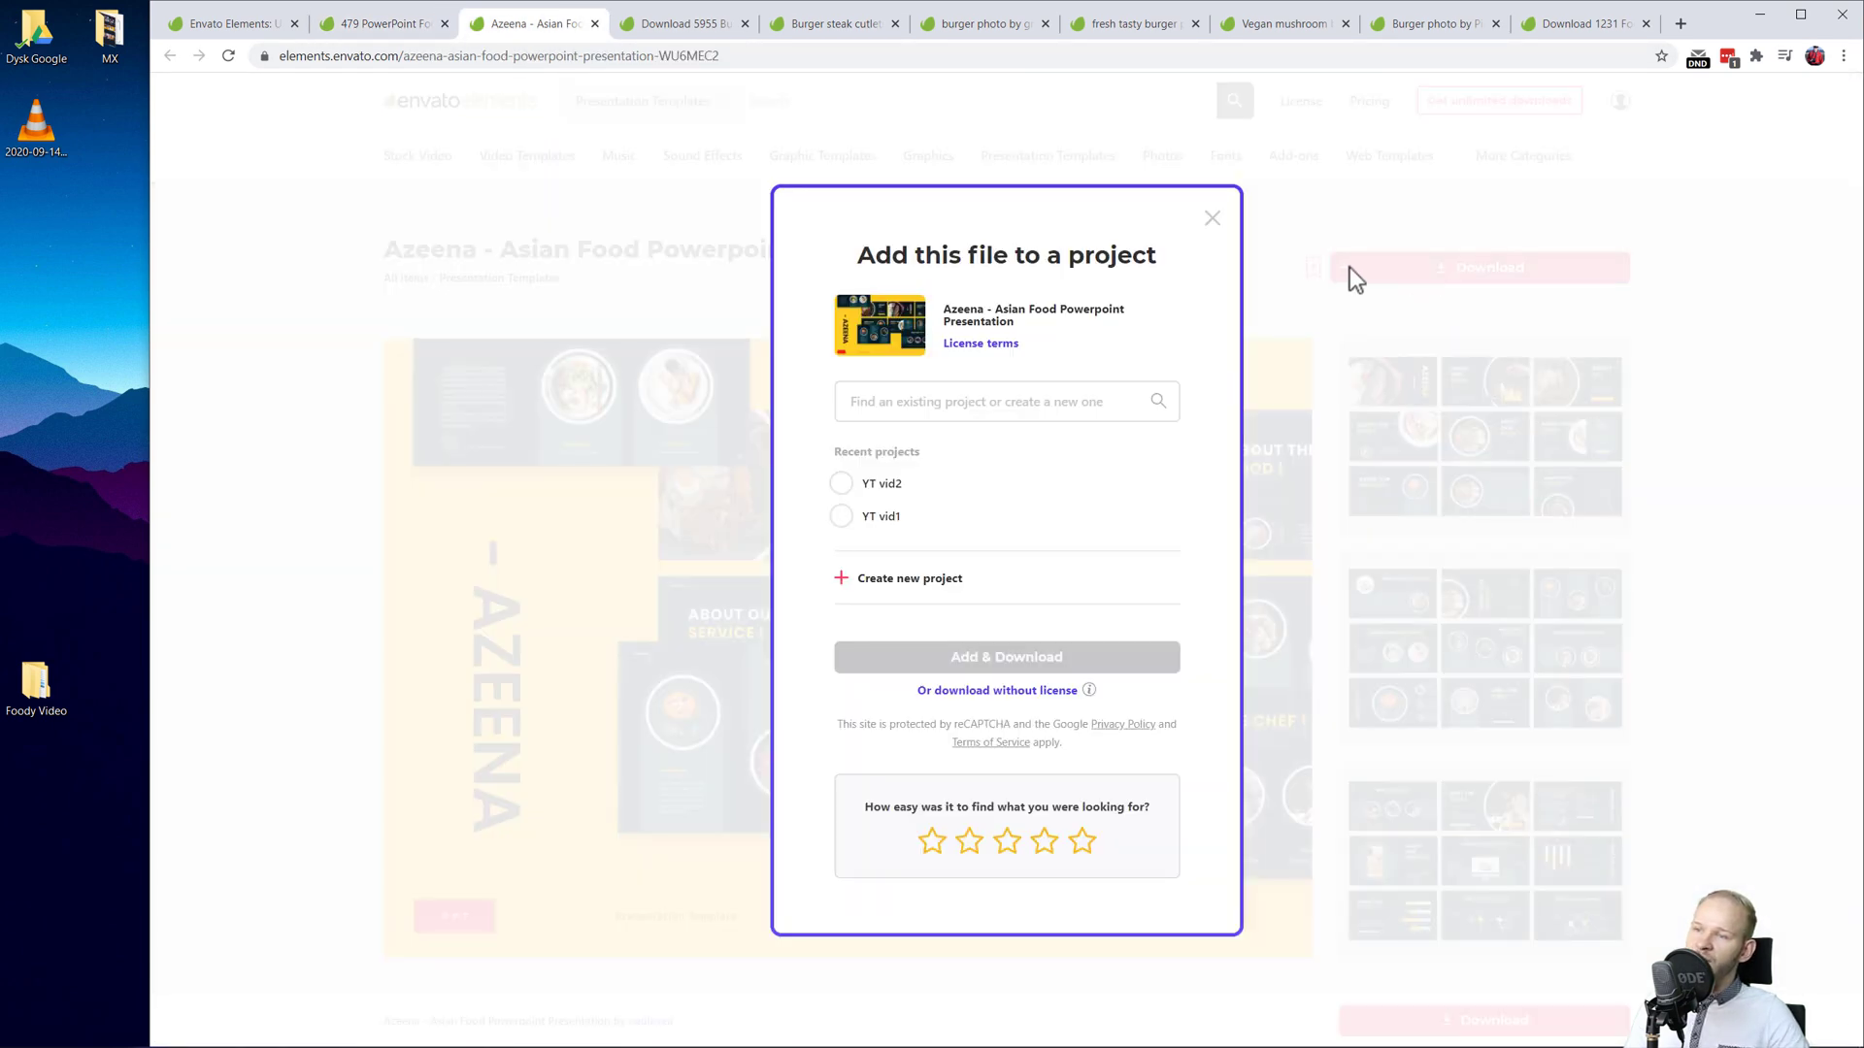
click(867, 488)
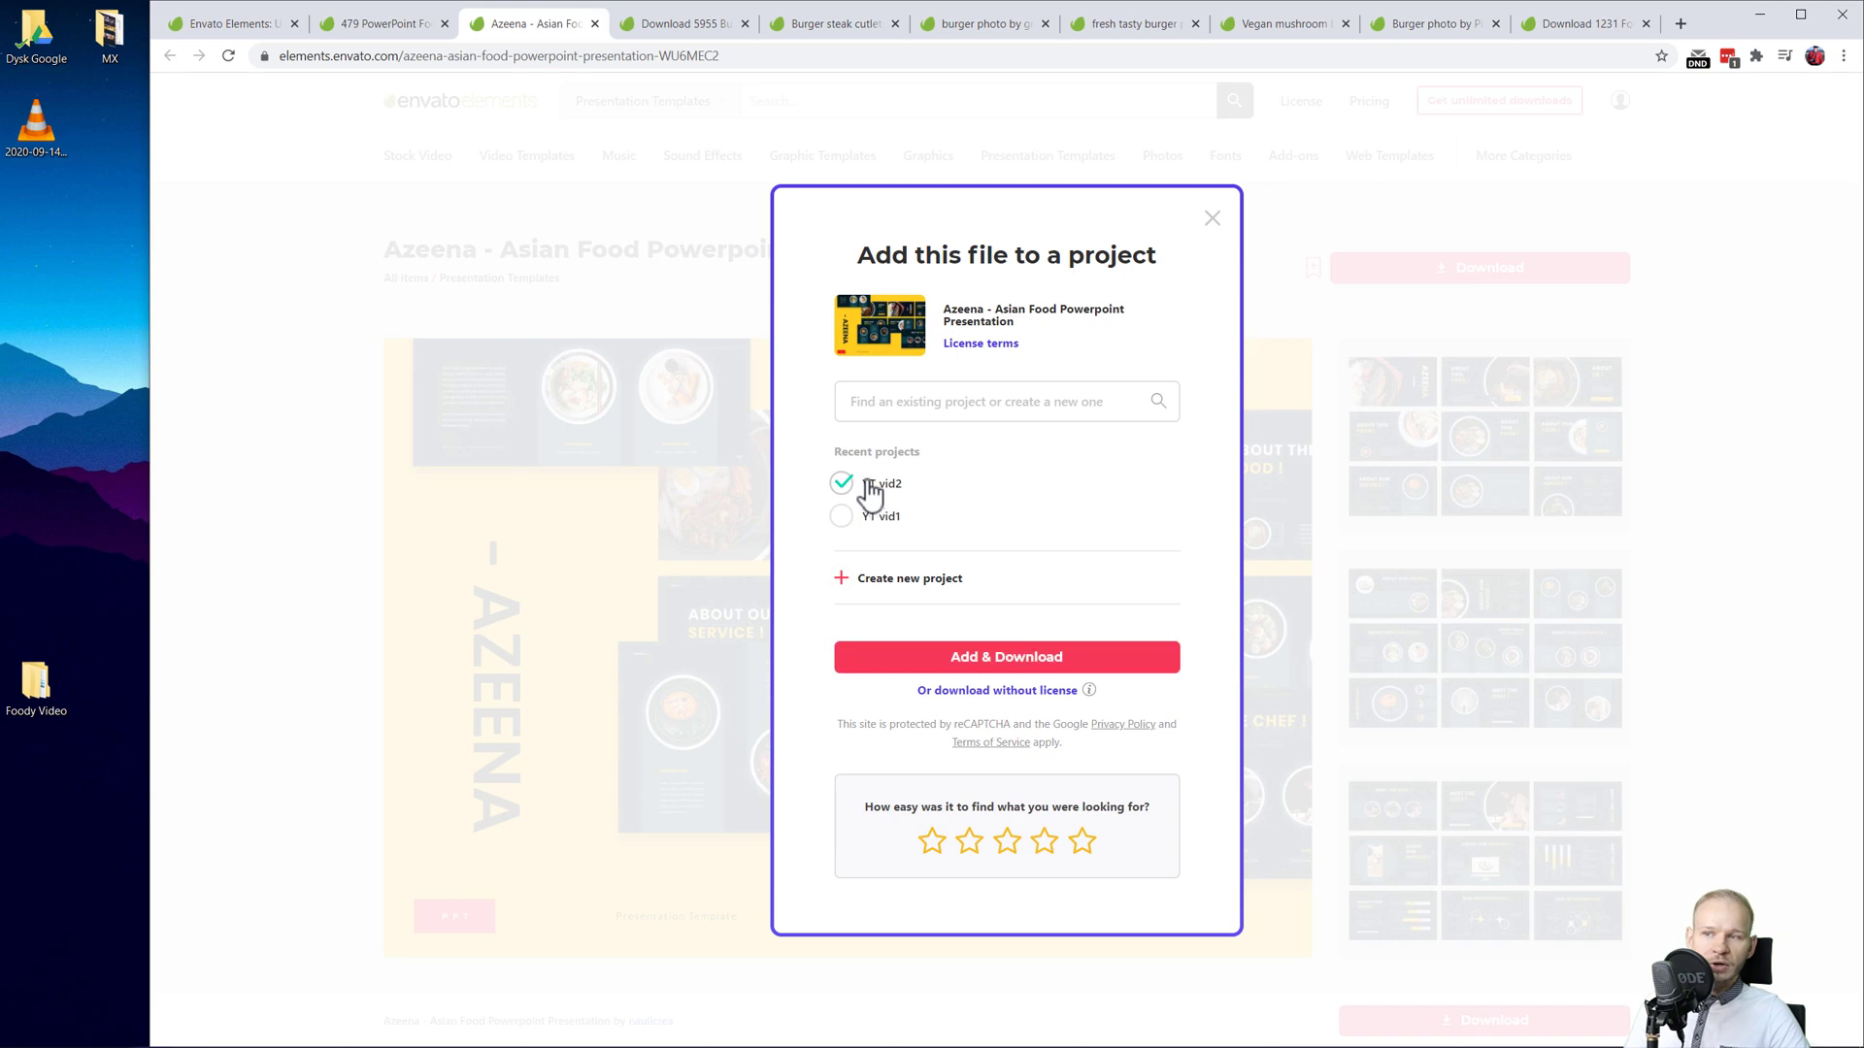
click(1001, 669)
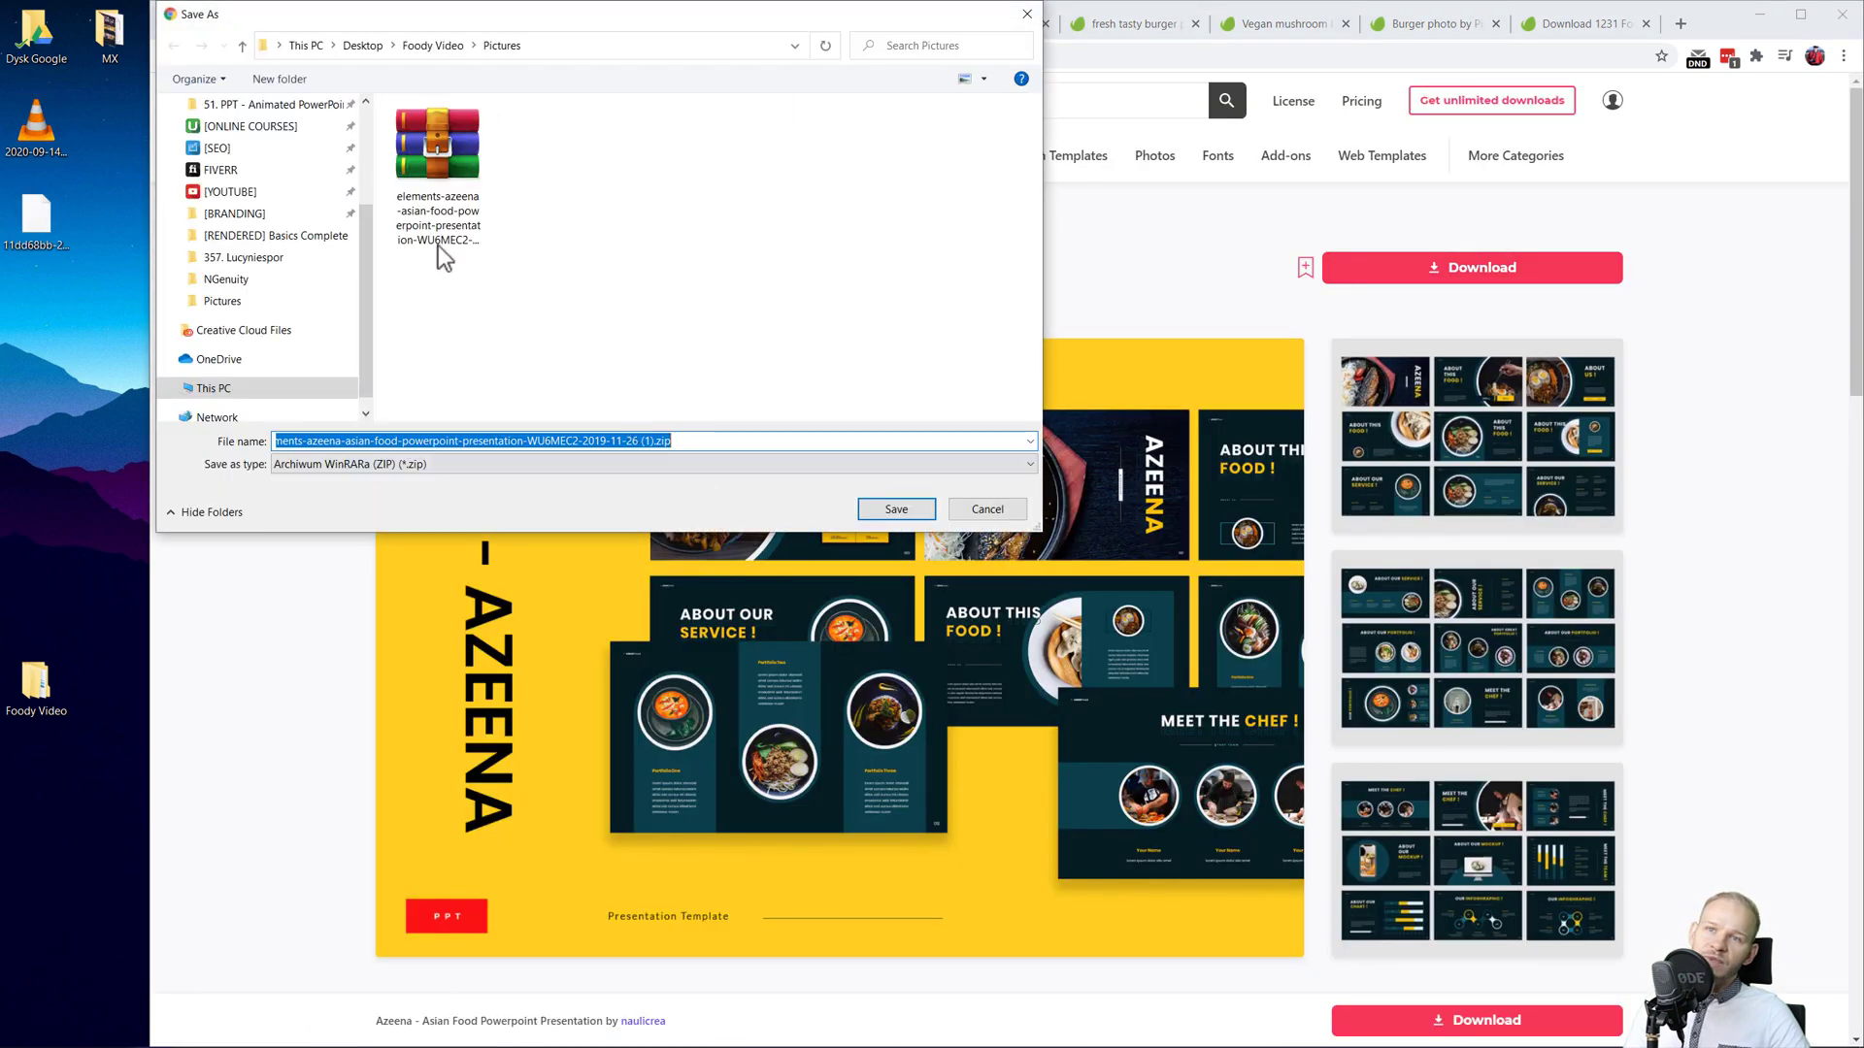
scroll(262, 174, up, 3)
click(264, 125)
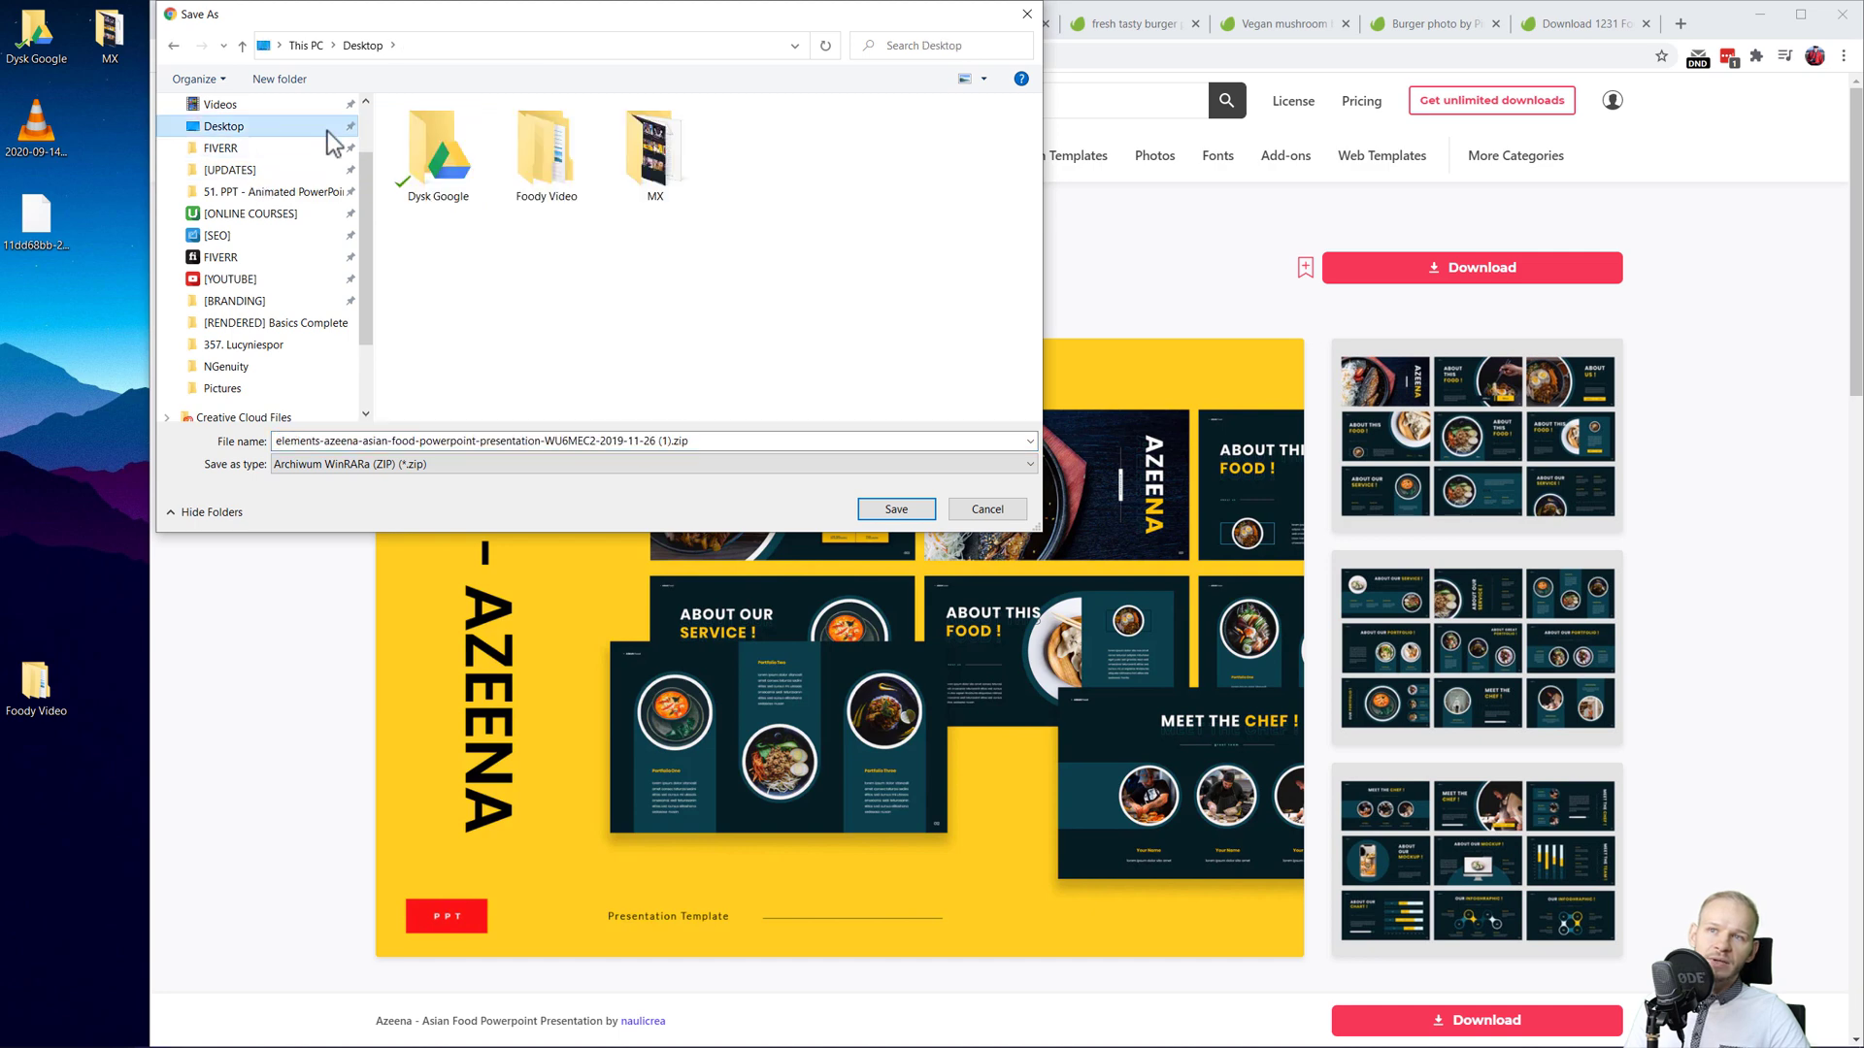
click(895, 510)
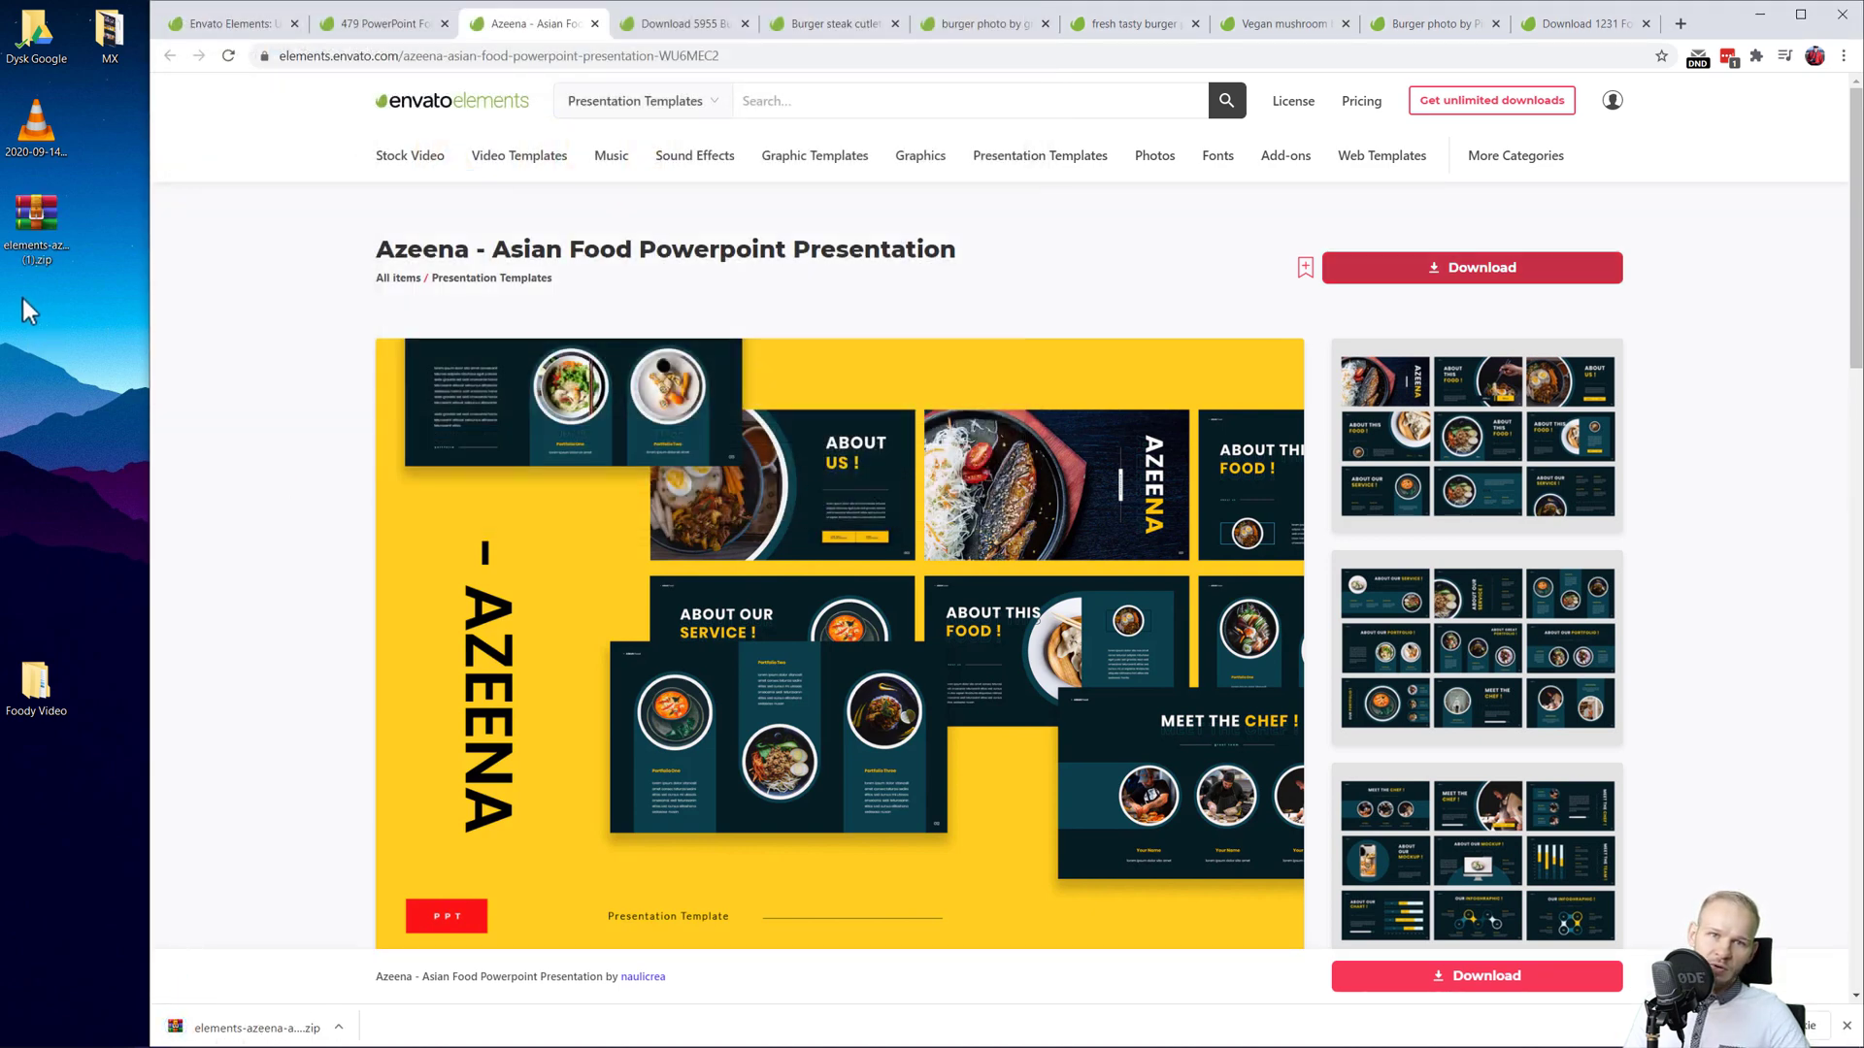
Look through two pages of burger stock photos, then go to the 1,231 food music tracks.
click(689, 29)
mouse_move(1158, 167)
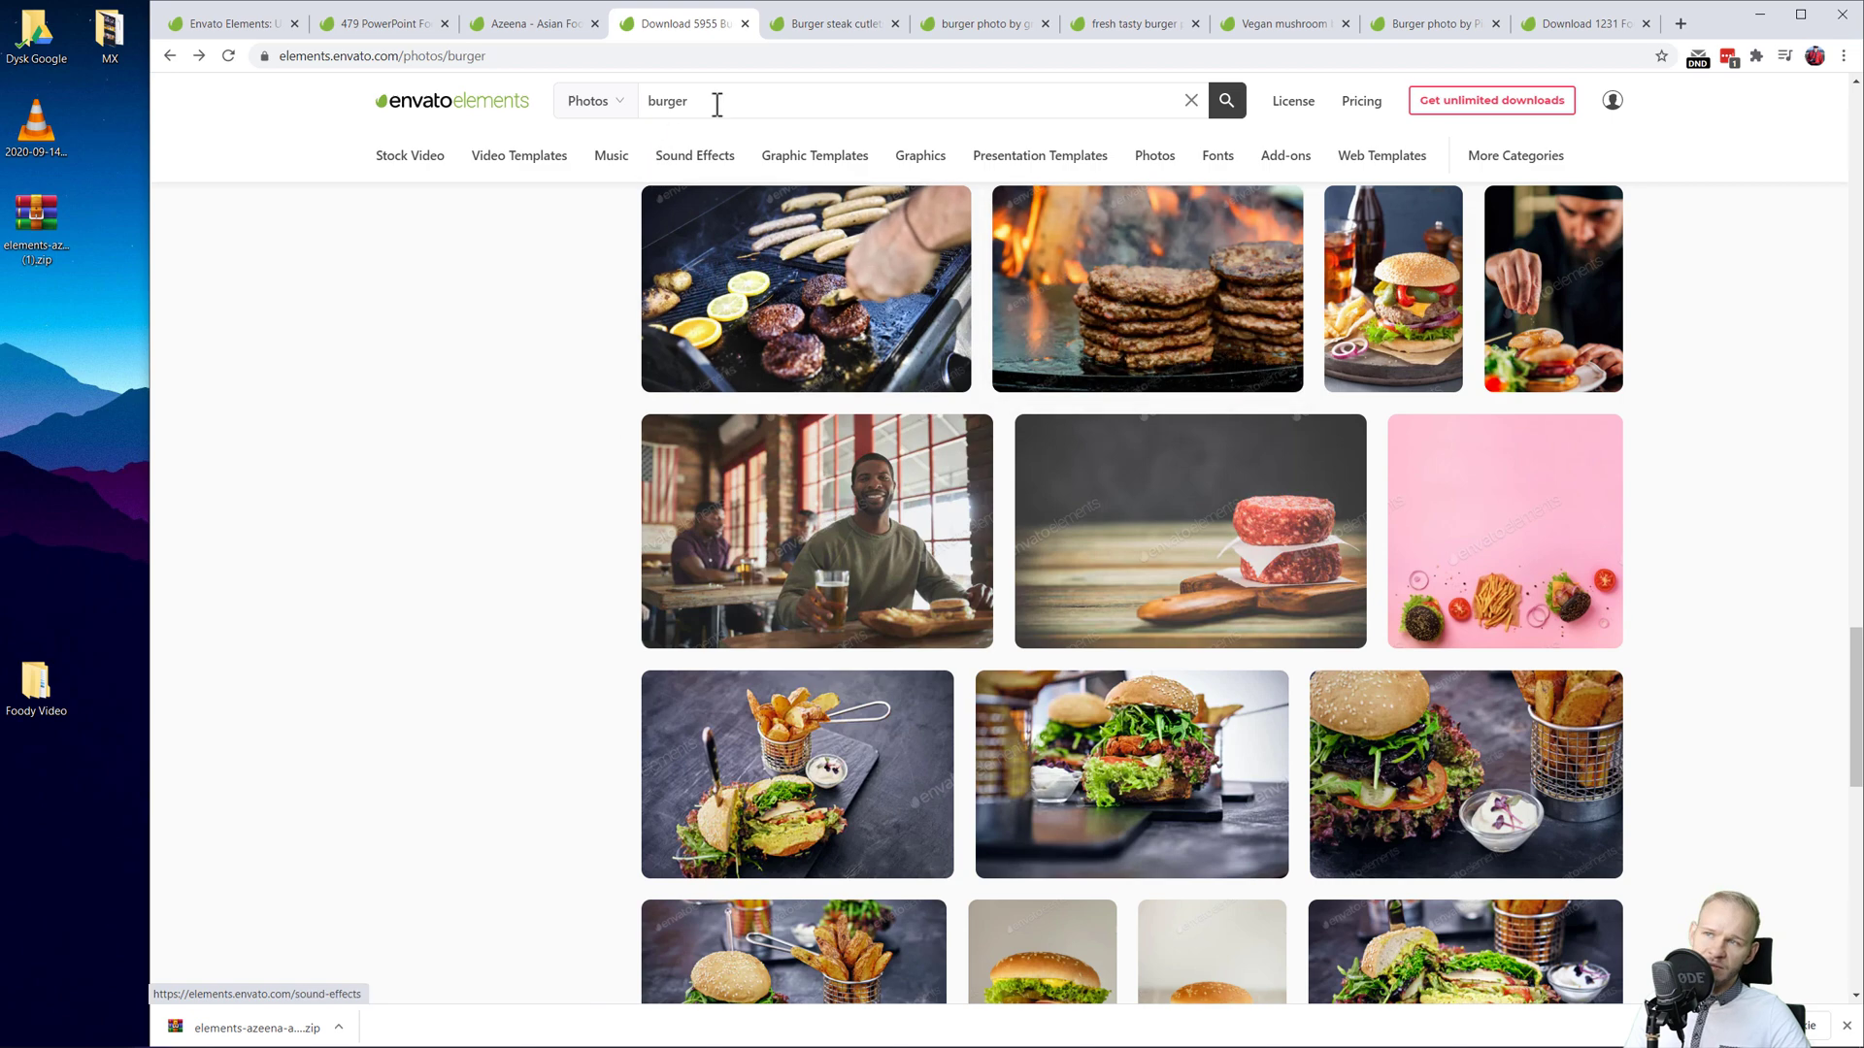
scroll(805, 388, down, 4)
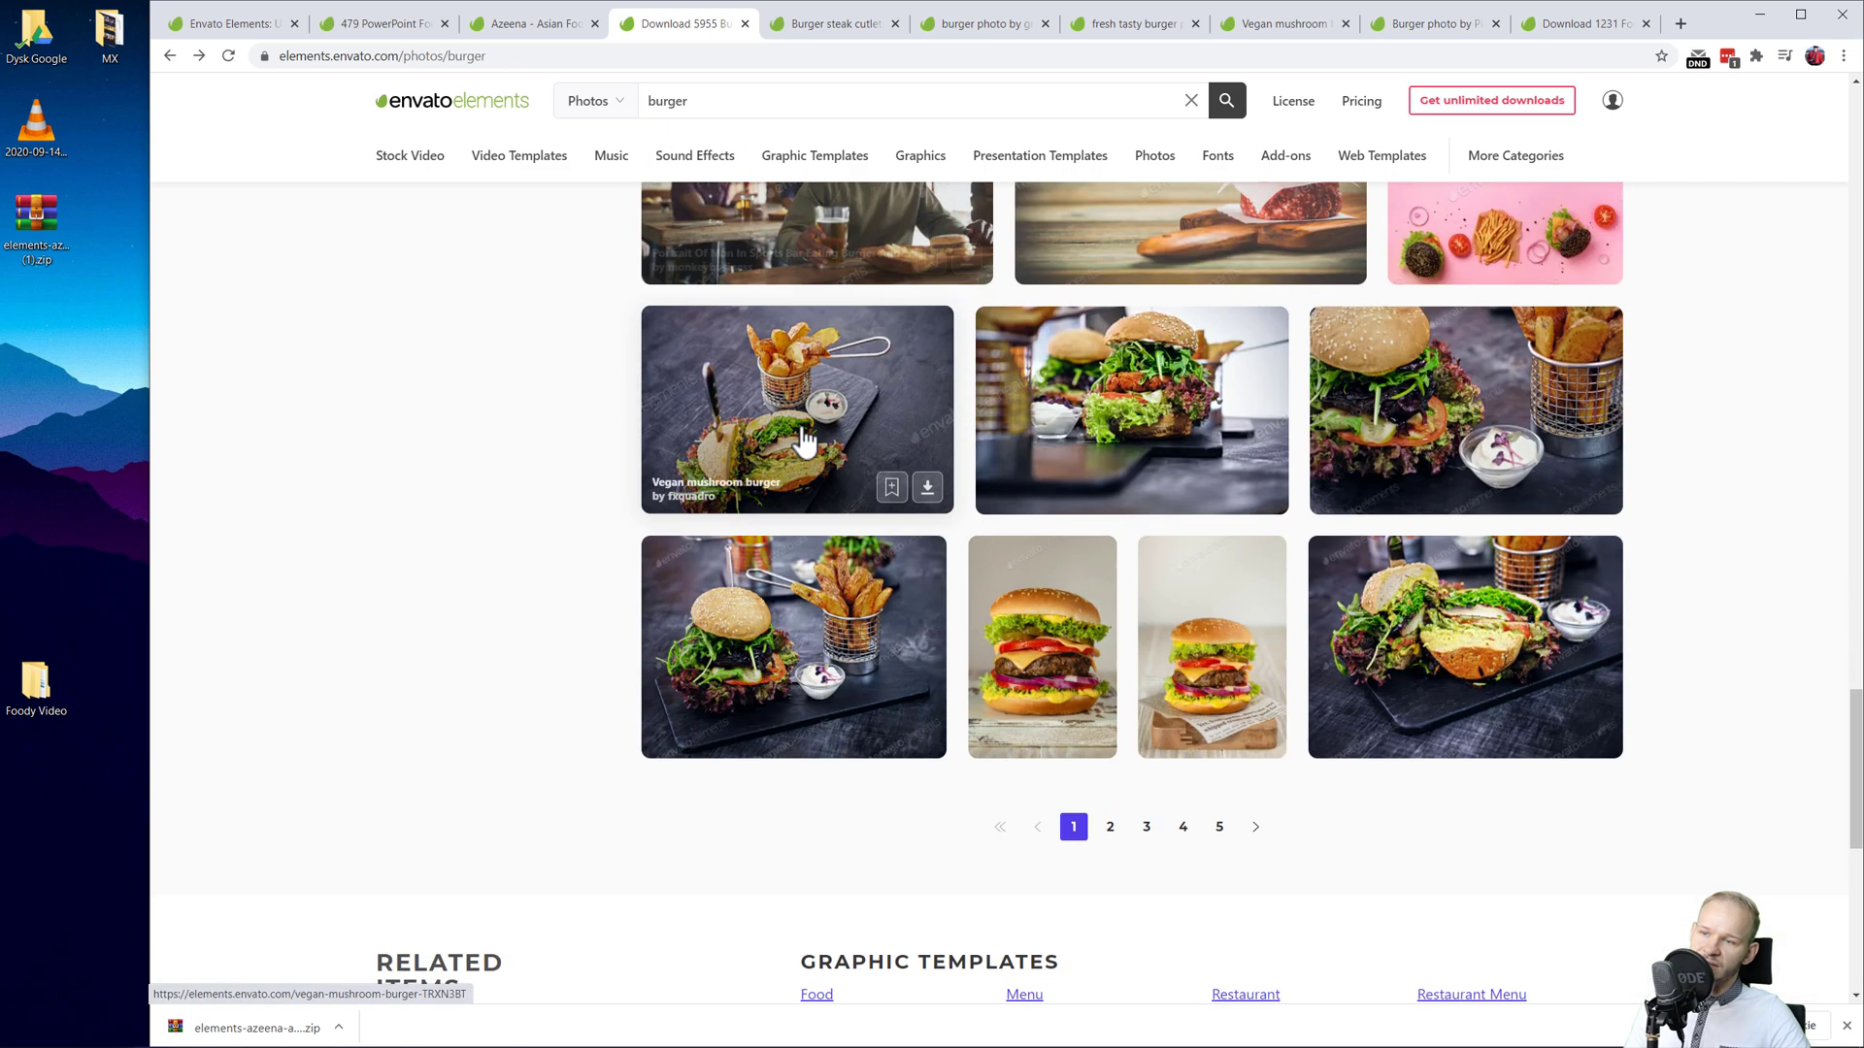
click(1110, 828)
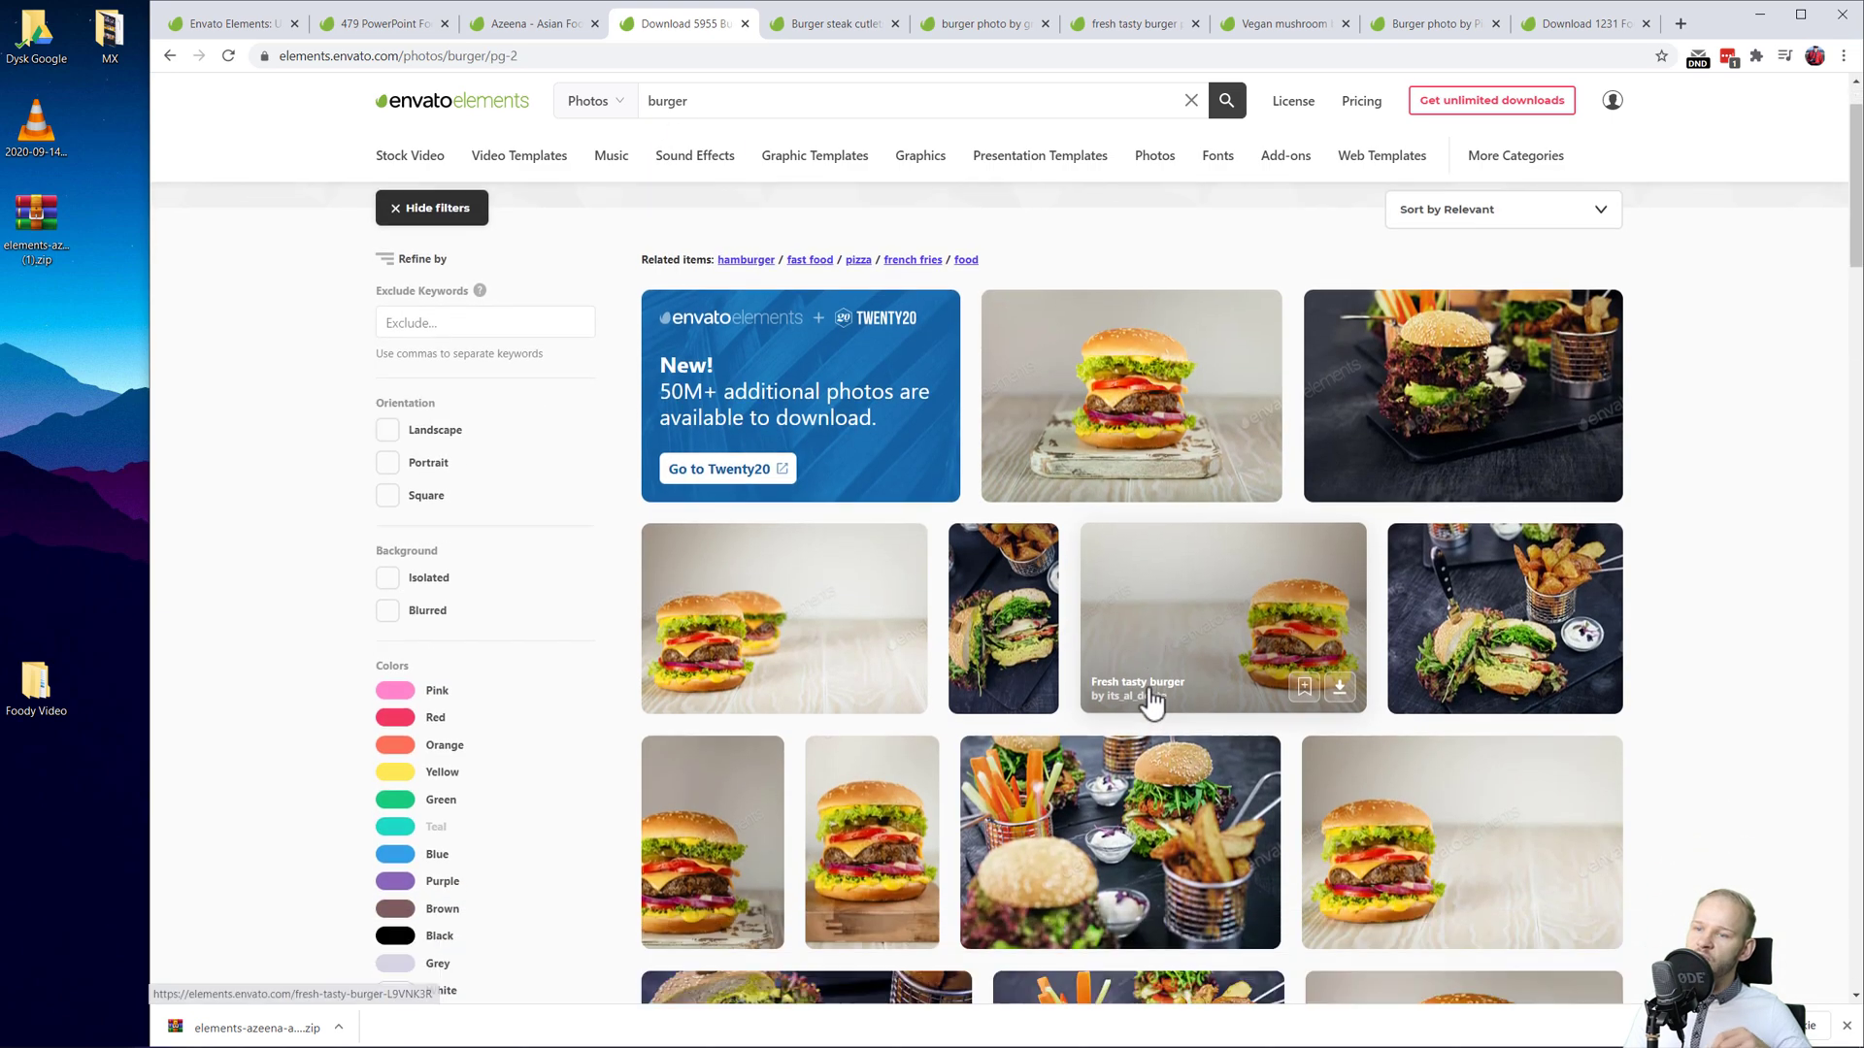
scroll(1148, 699, down, 6)
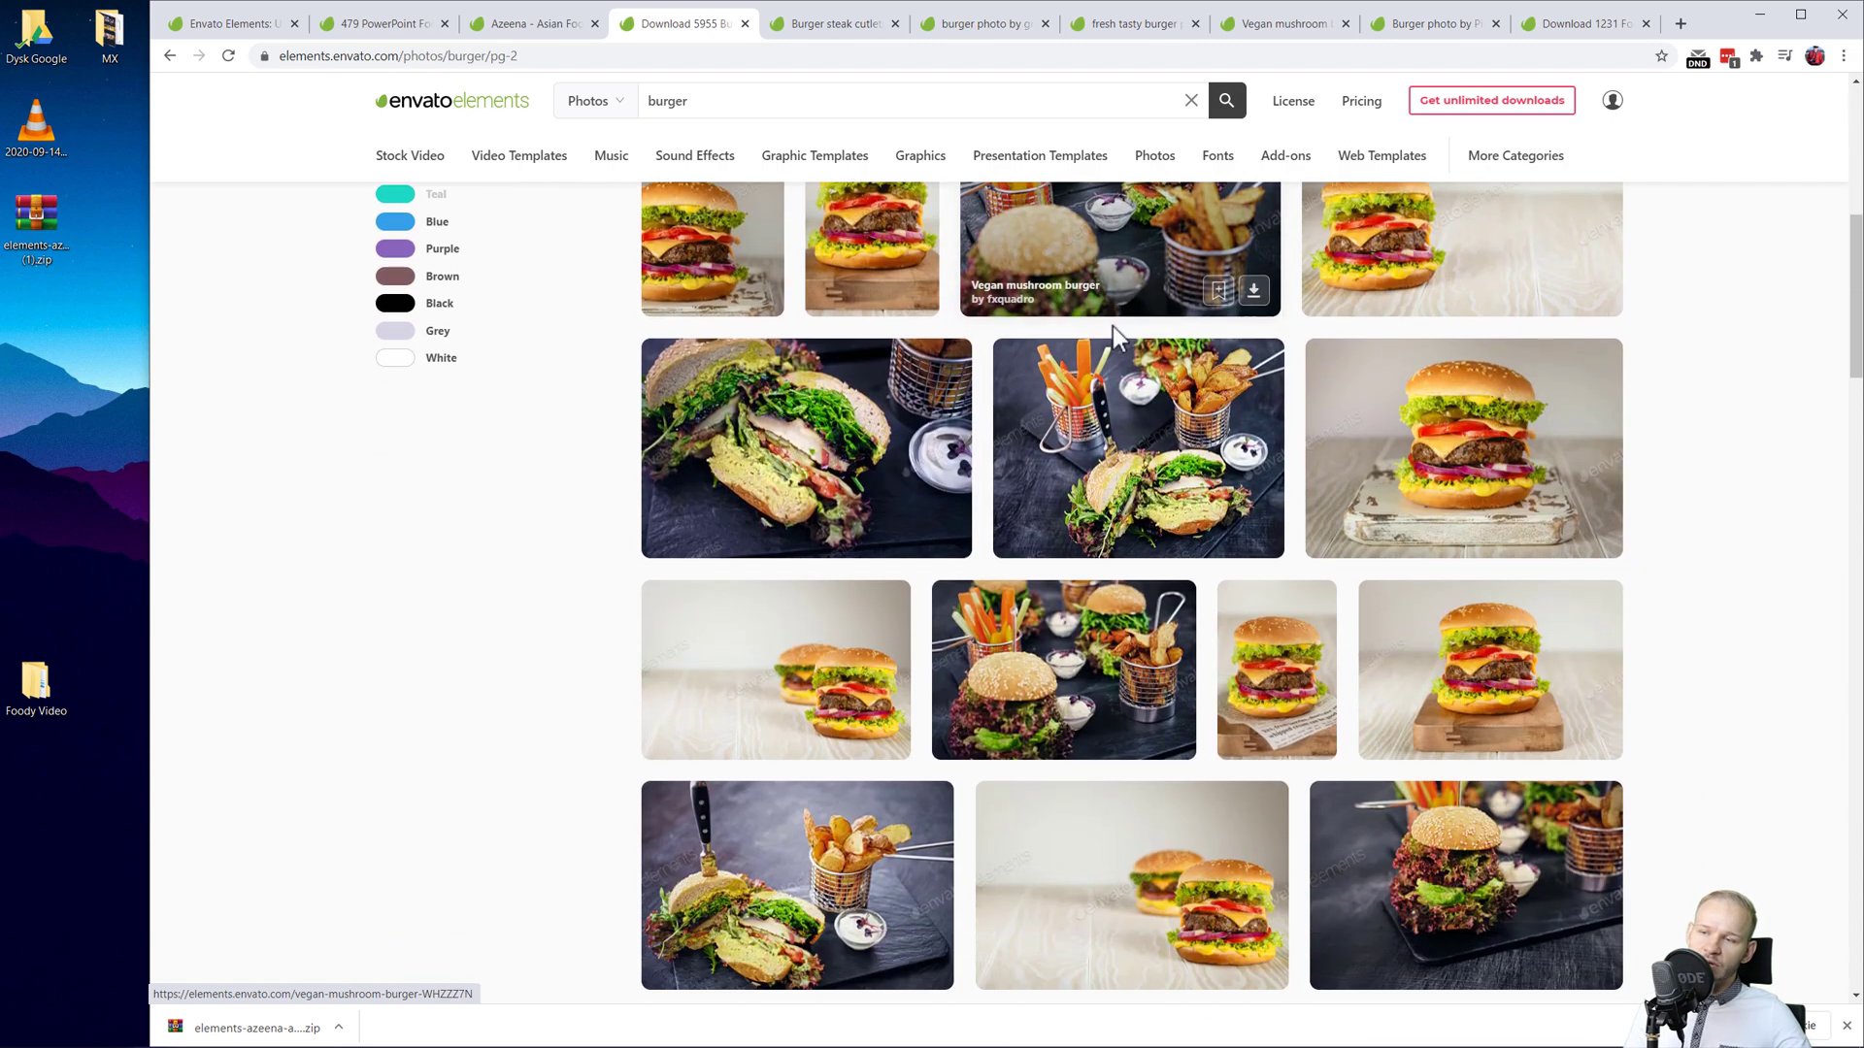
scroll(1063, 607, up, 5)
click(839, 24)
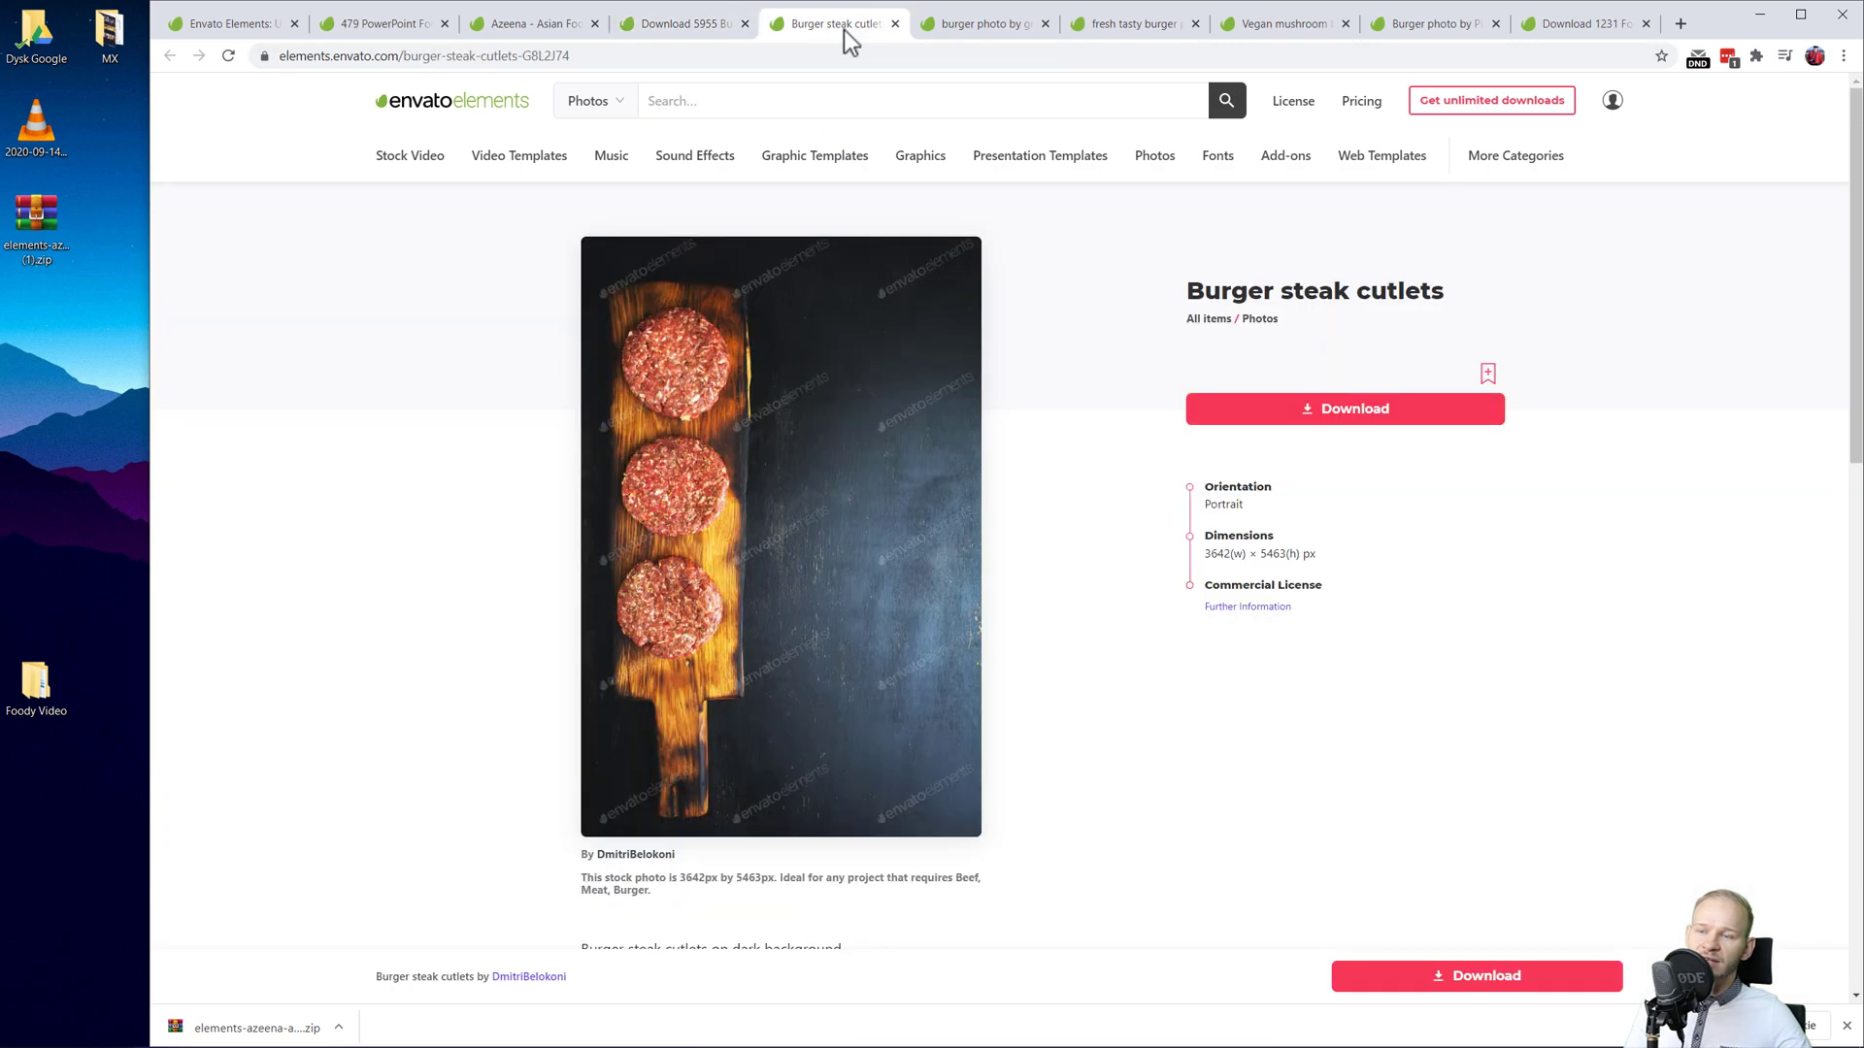
click(1000, 28)
click(1578, 25)
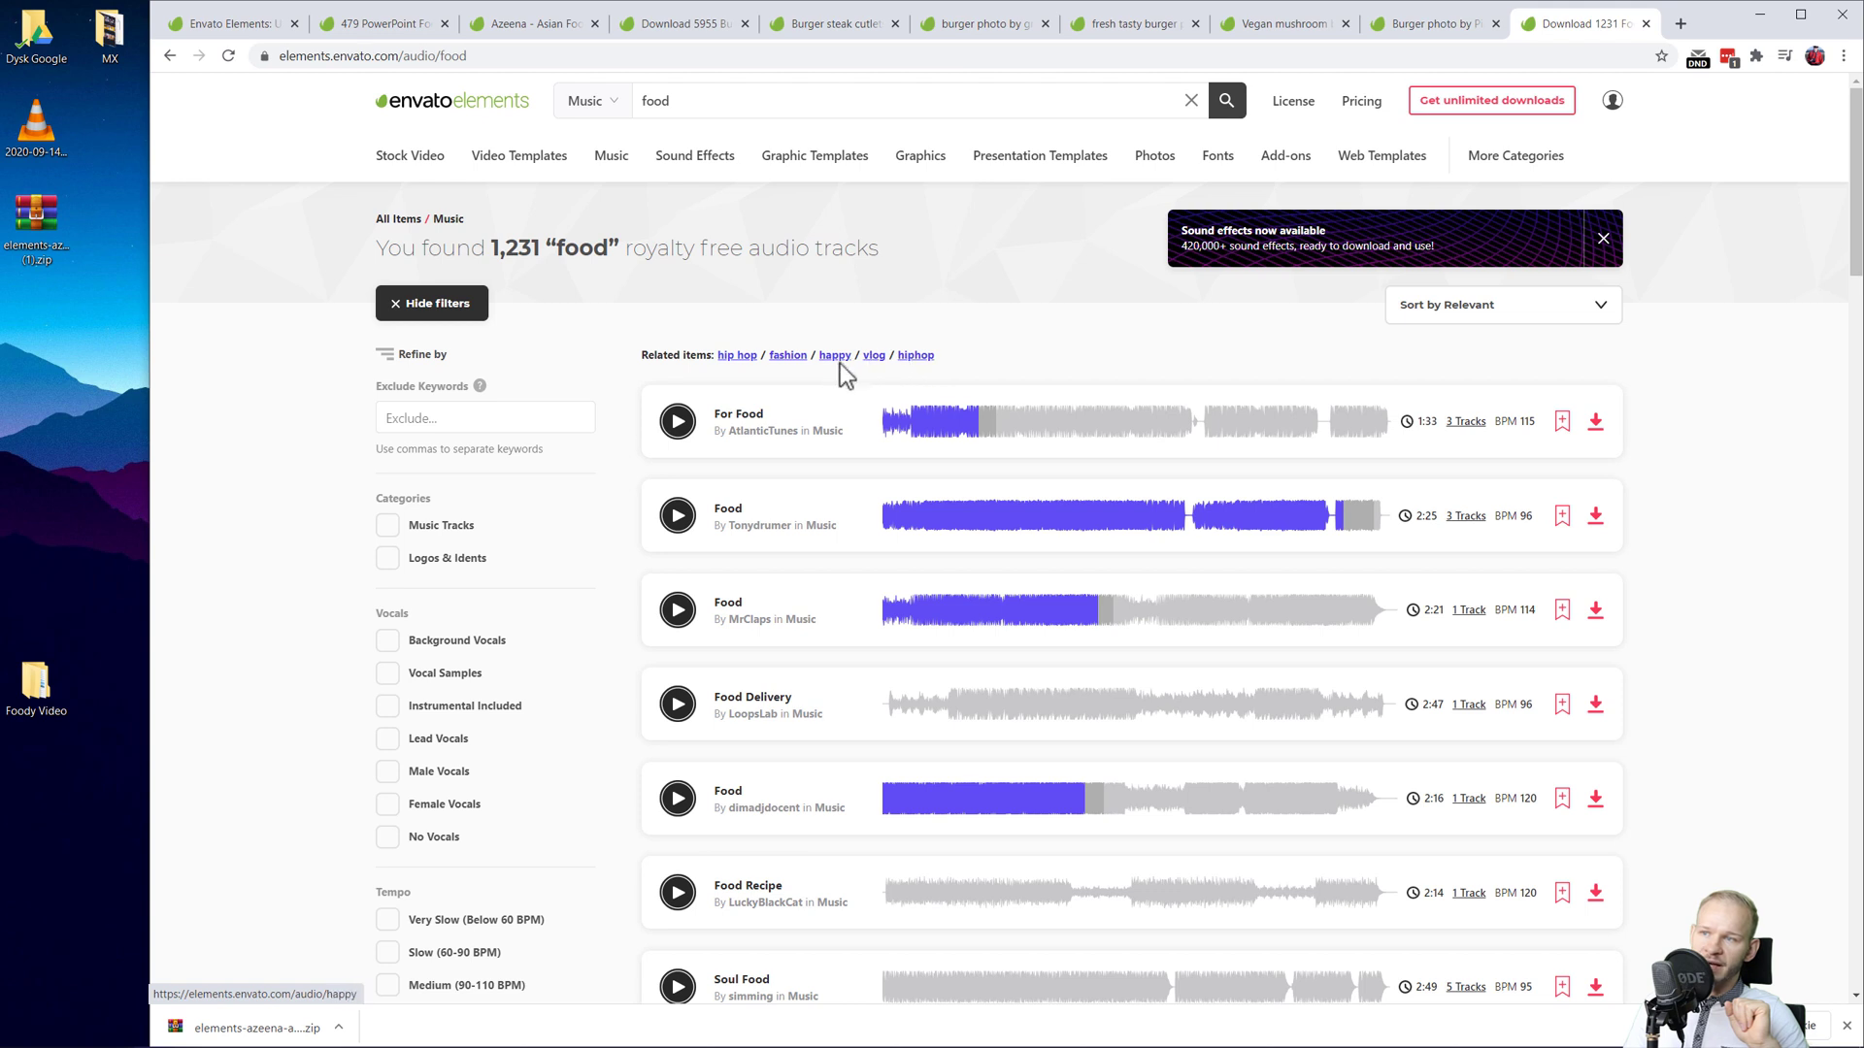
Play and pause the second Food music track, then scroll further down the track list.
click(678, 515)
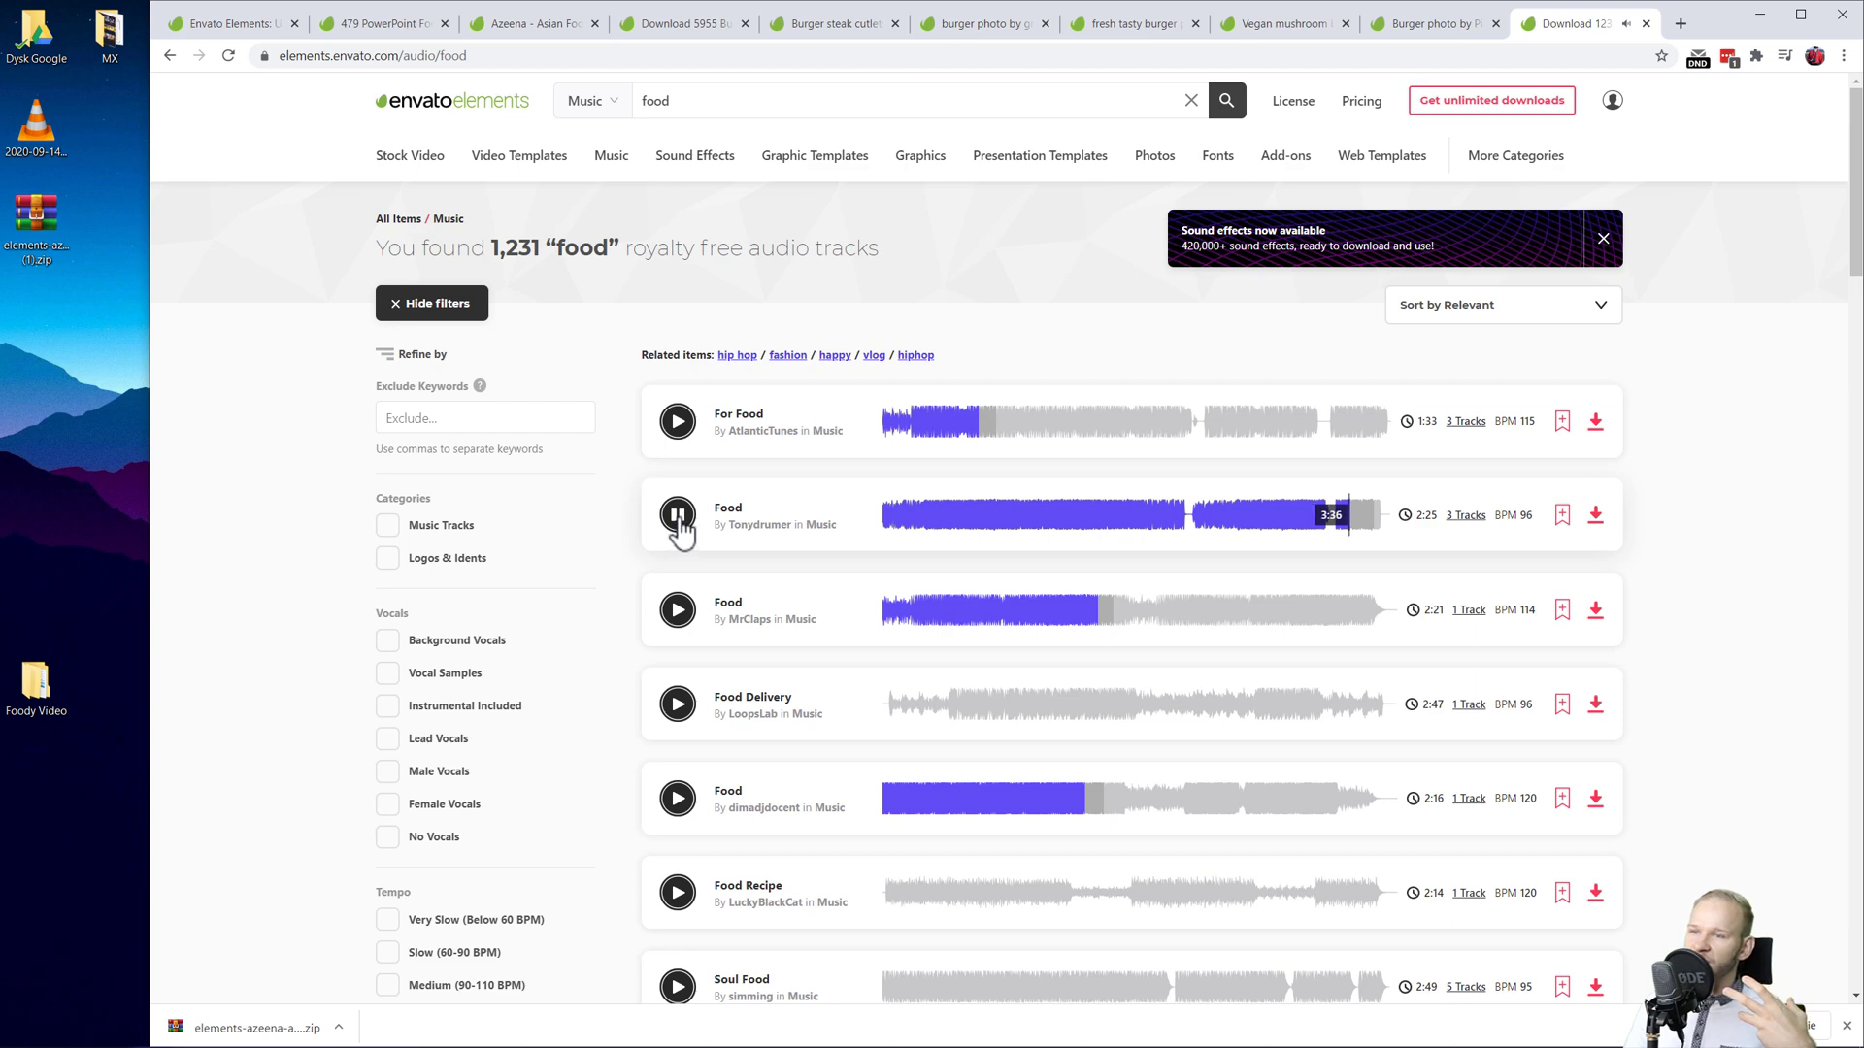
click(679, 519)
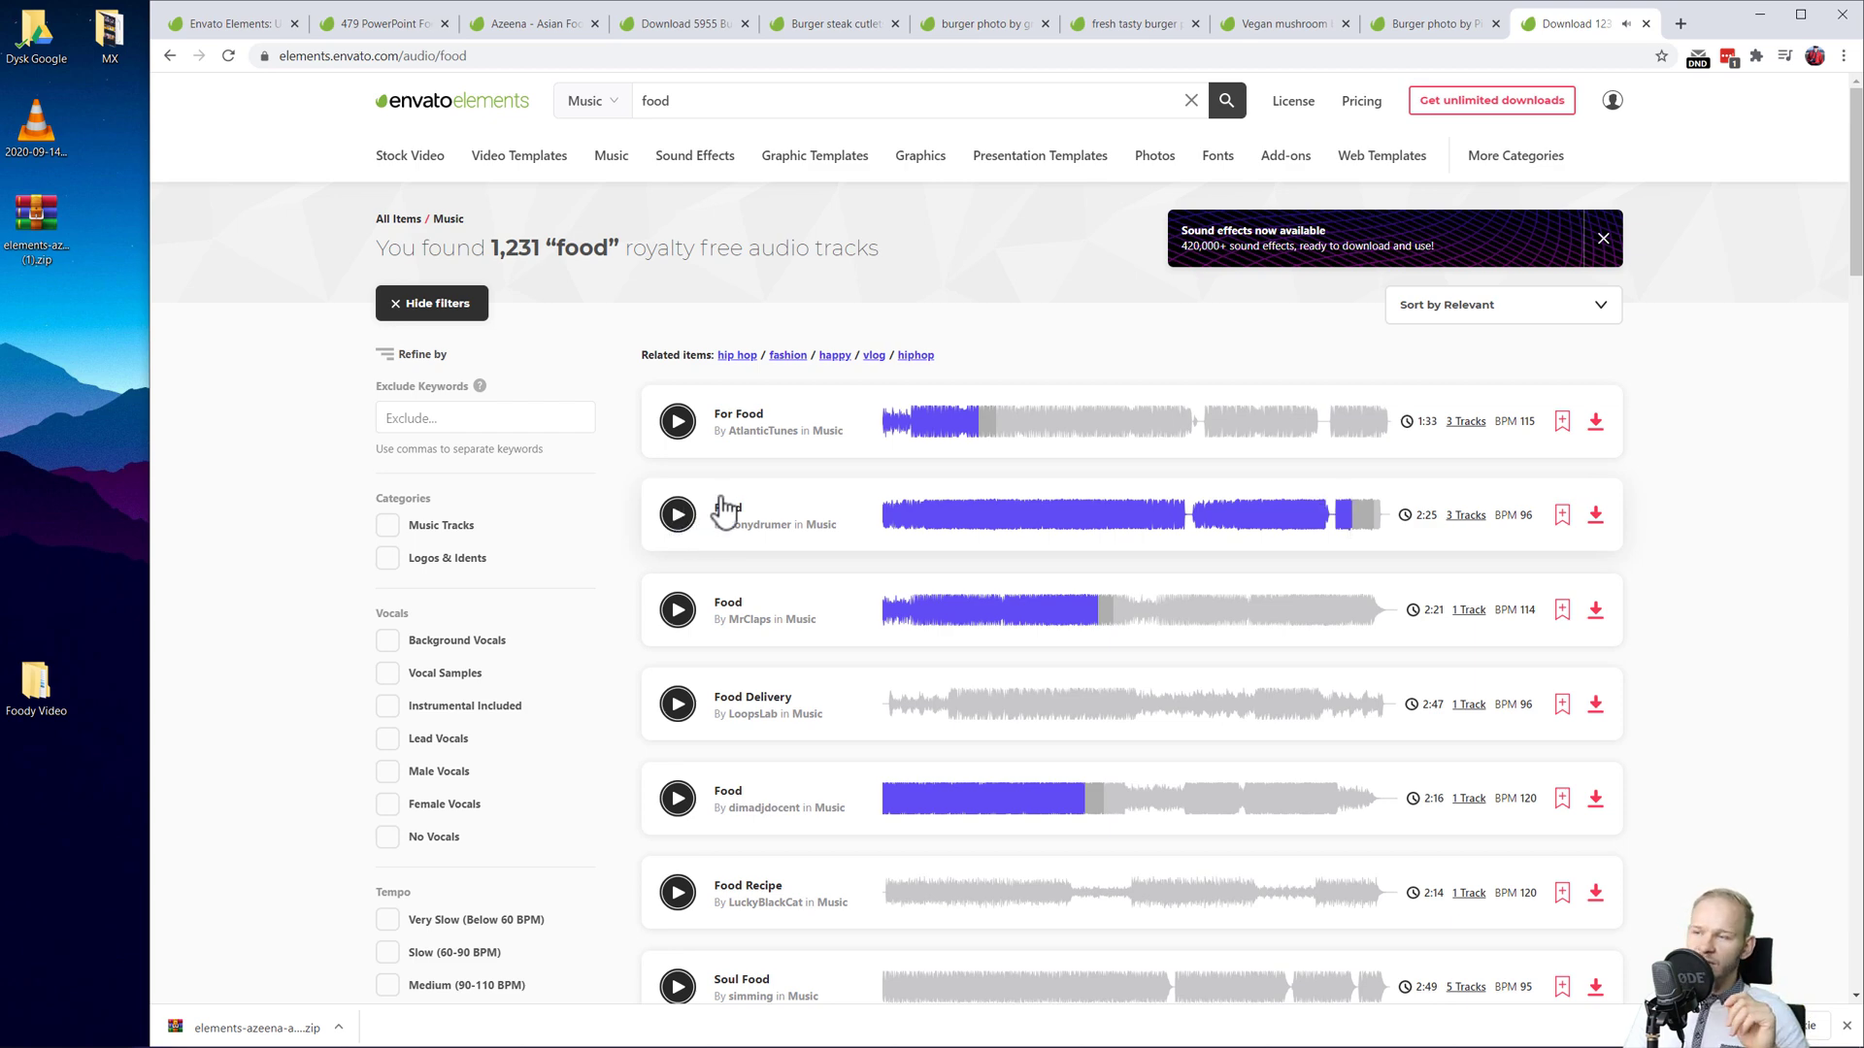
scroll(629, 501, down, 2)
scroll(629, 501, down, 6)
scroll(631, 493, down, 5)
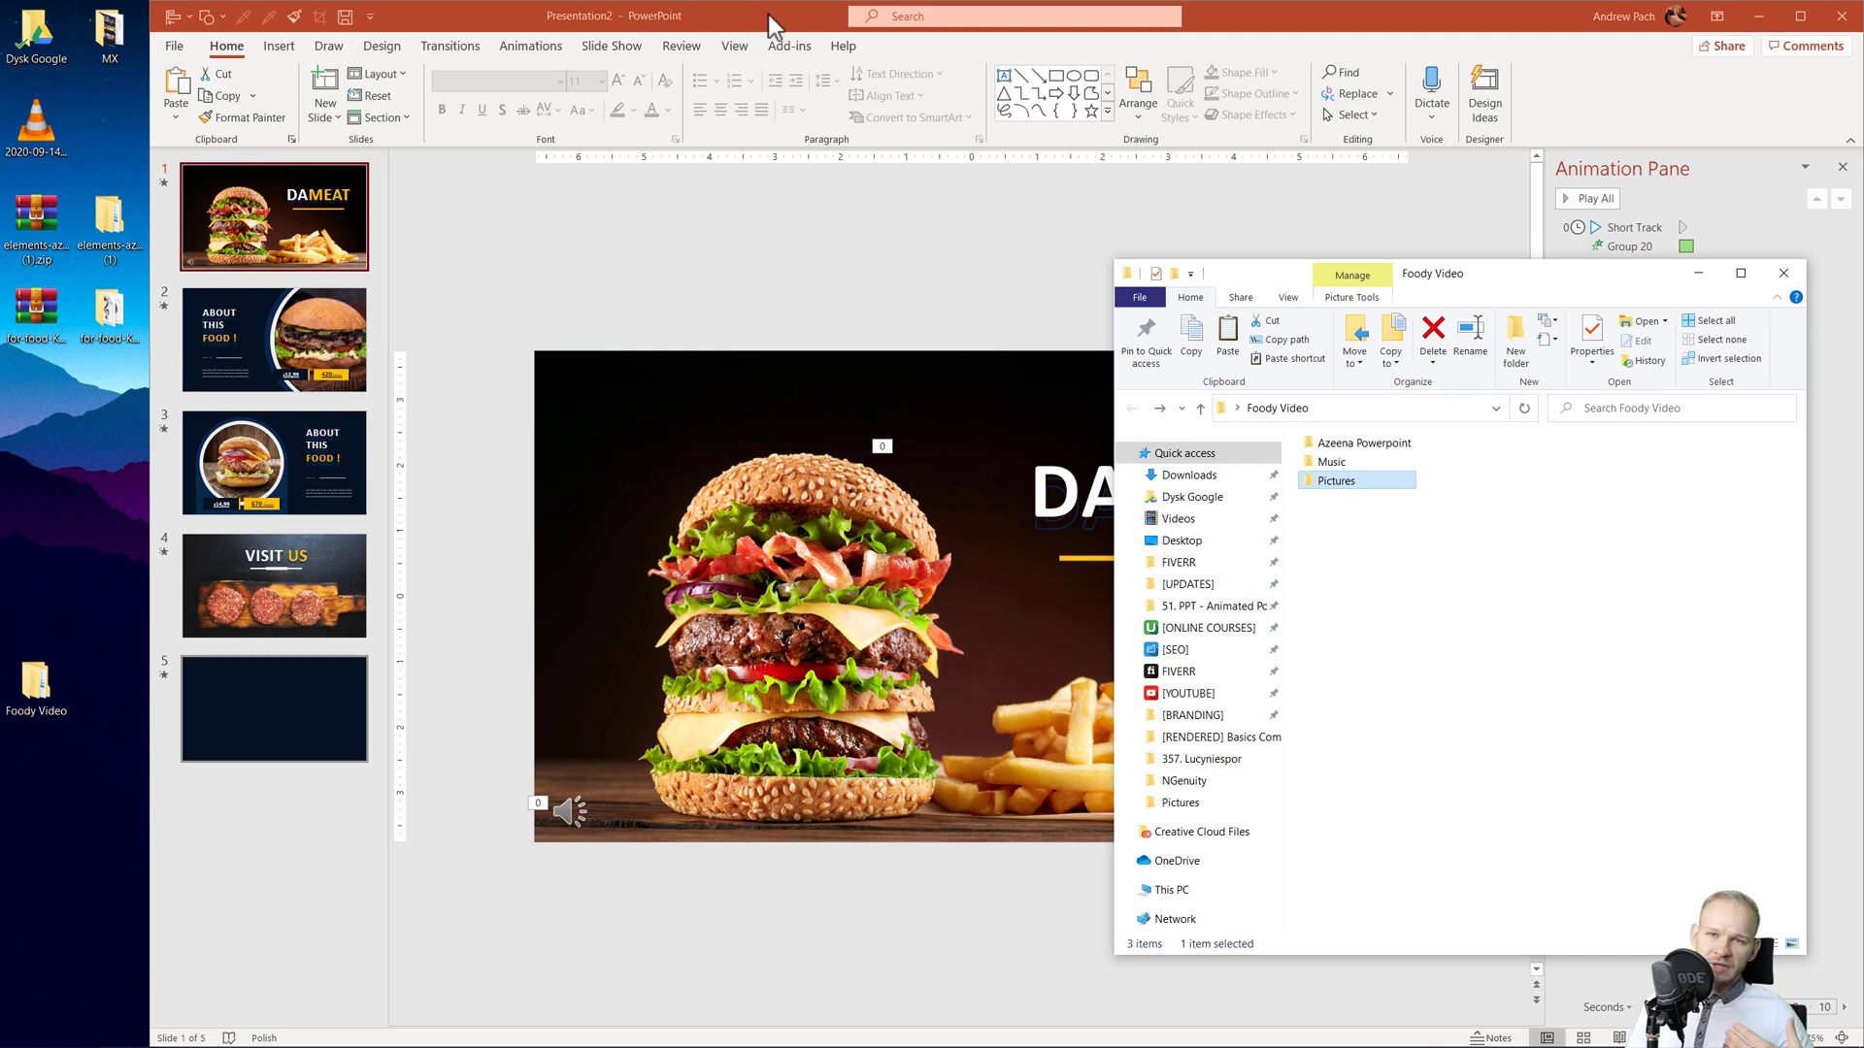
Snap the burger slideshow to the left half, minimize Streamlabs OBS, and close the animation pane.
drag(767, 13, 3, 136)
click(1394, 160)
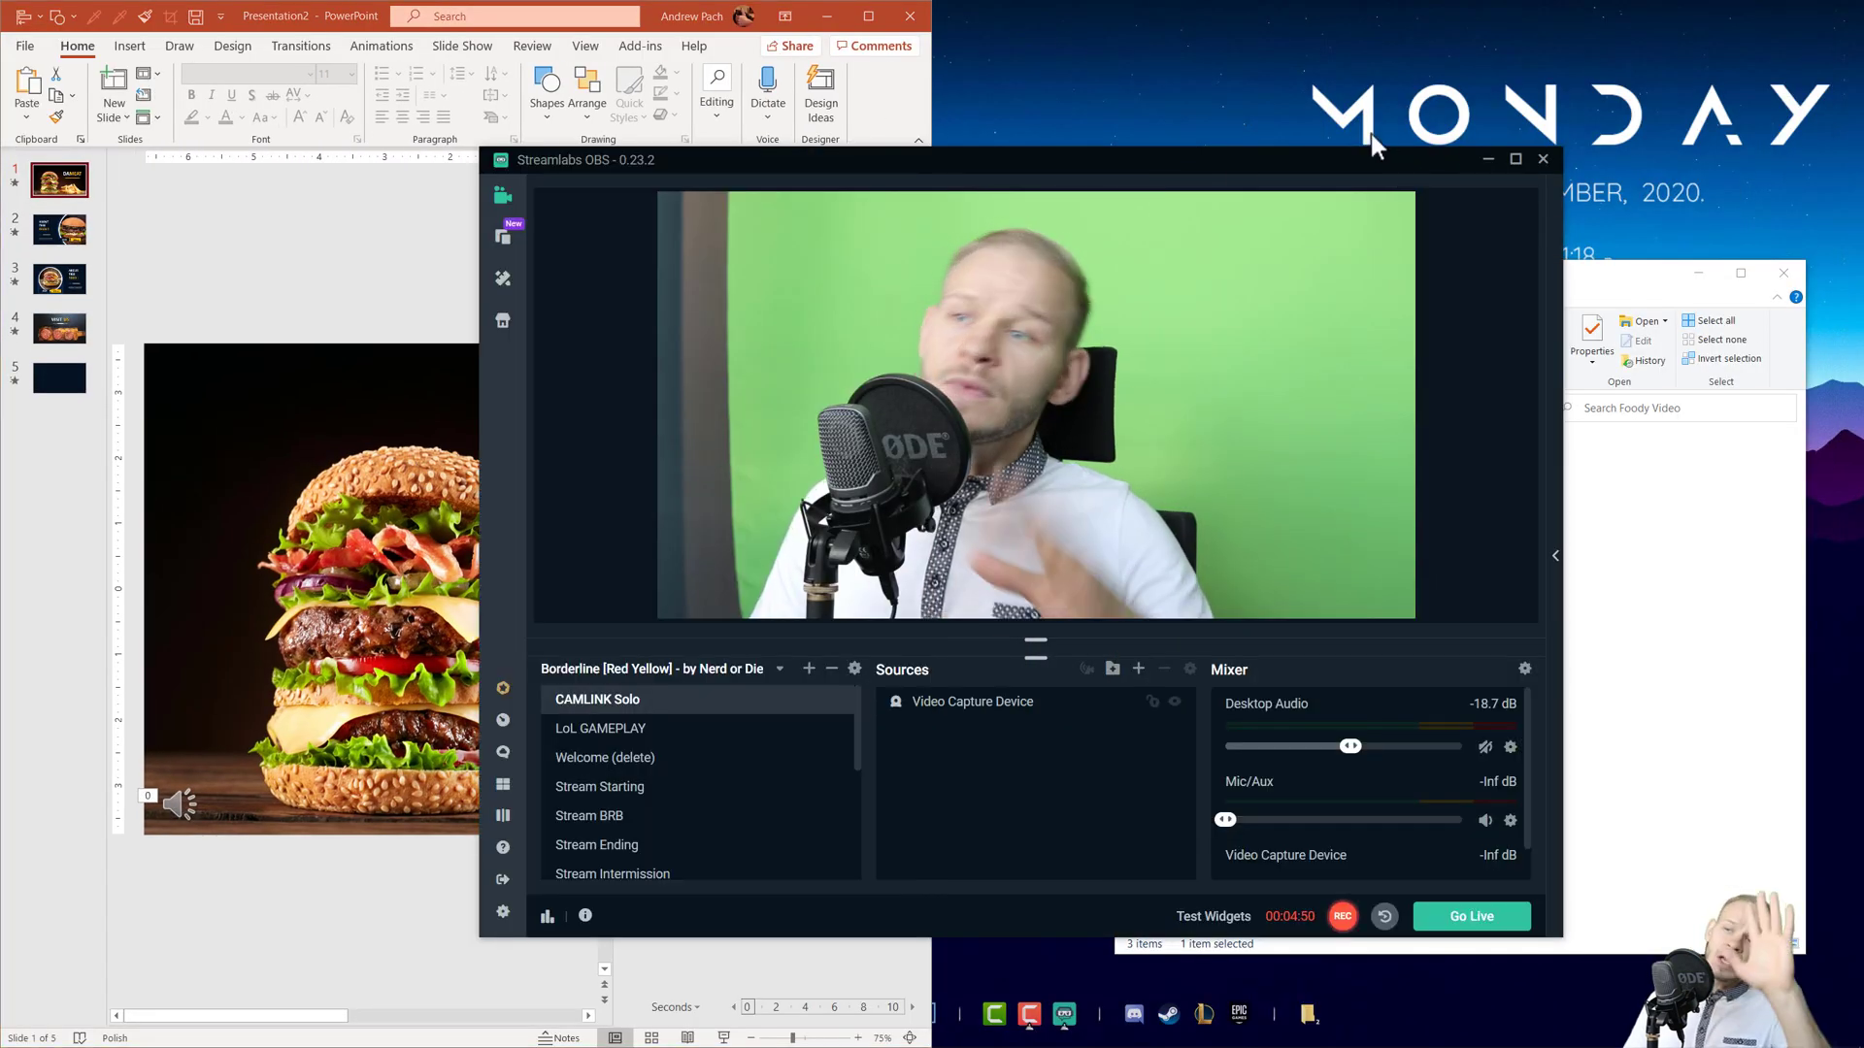
click(1489, 159)
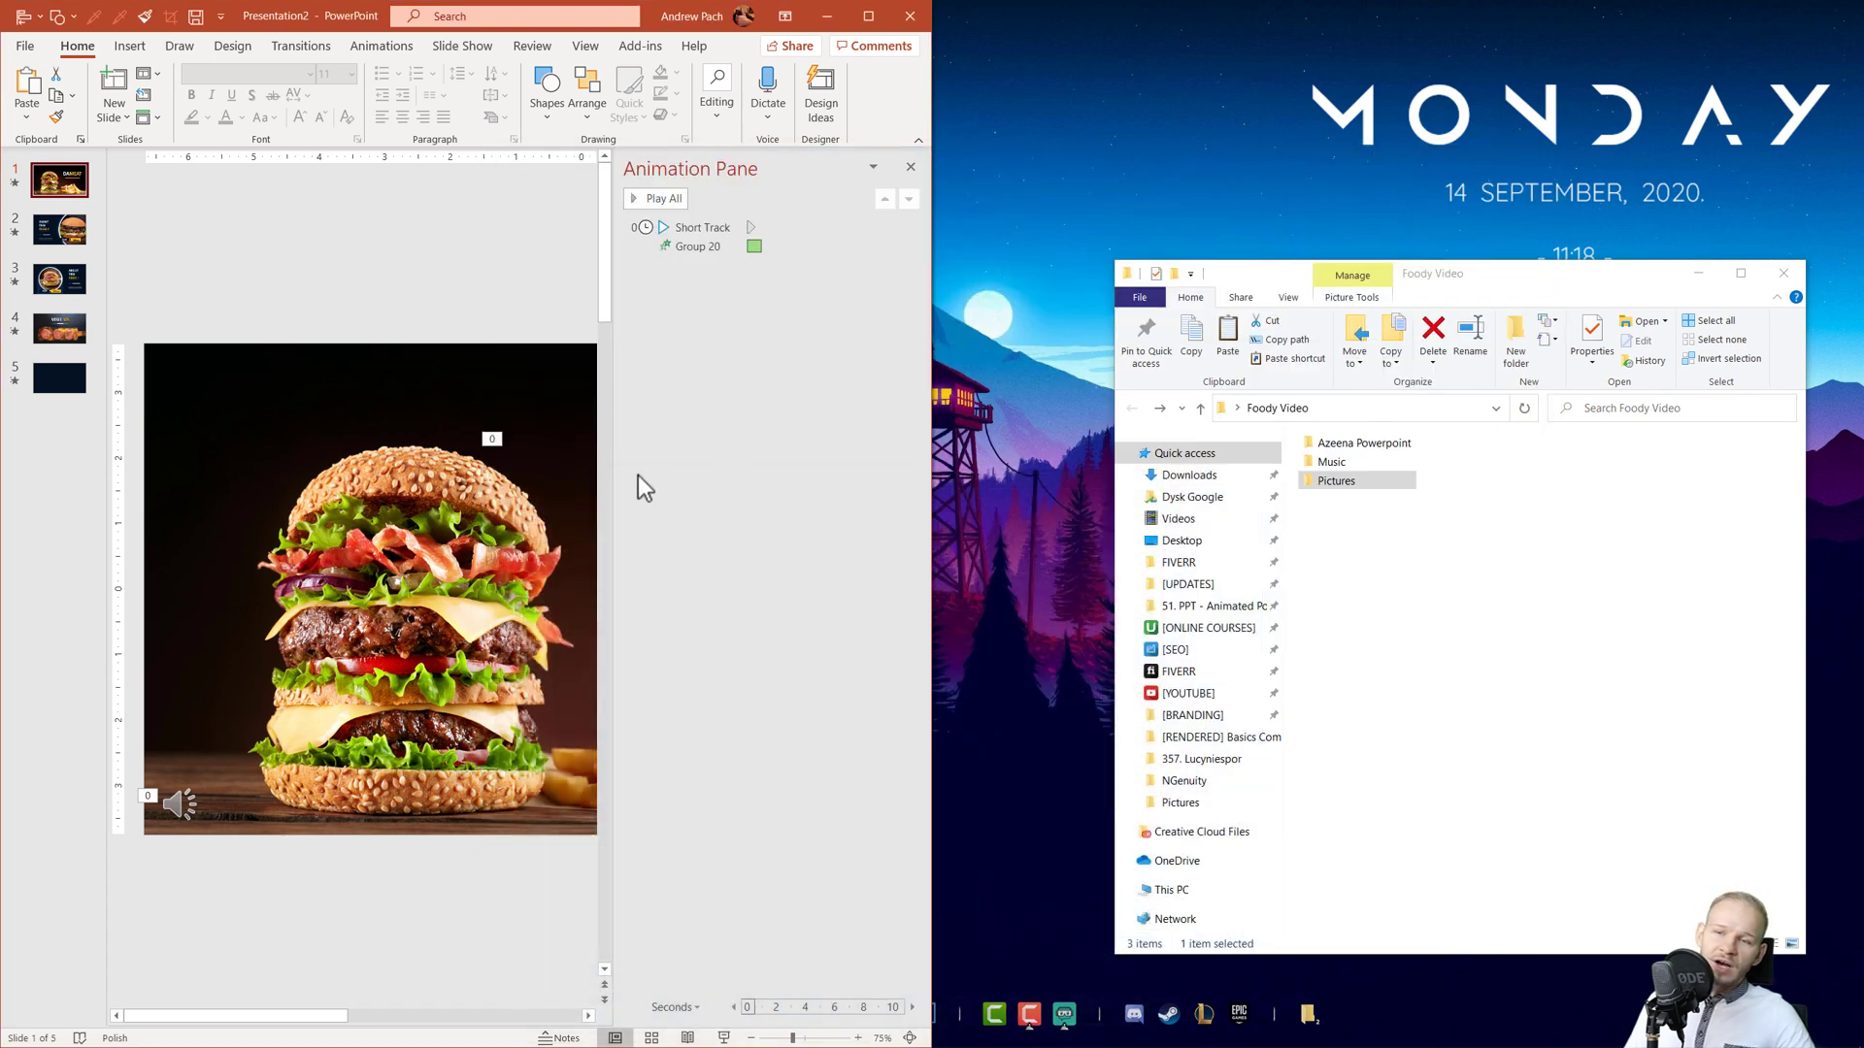
click(909, 168)
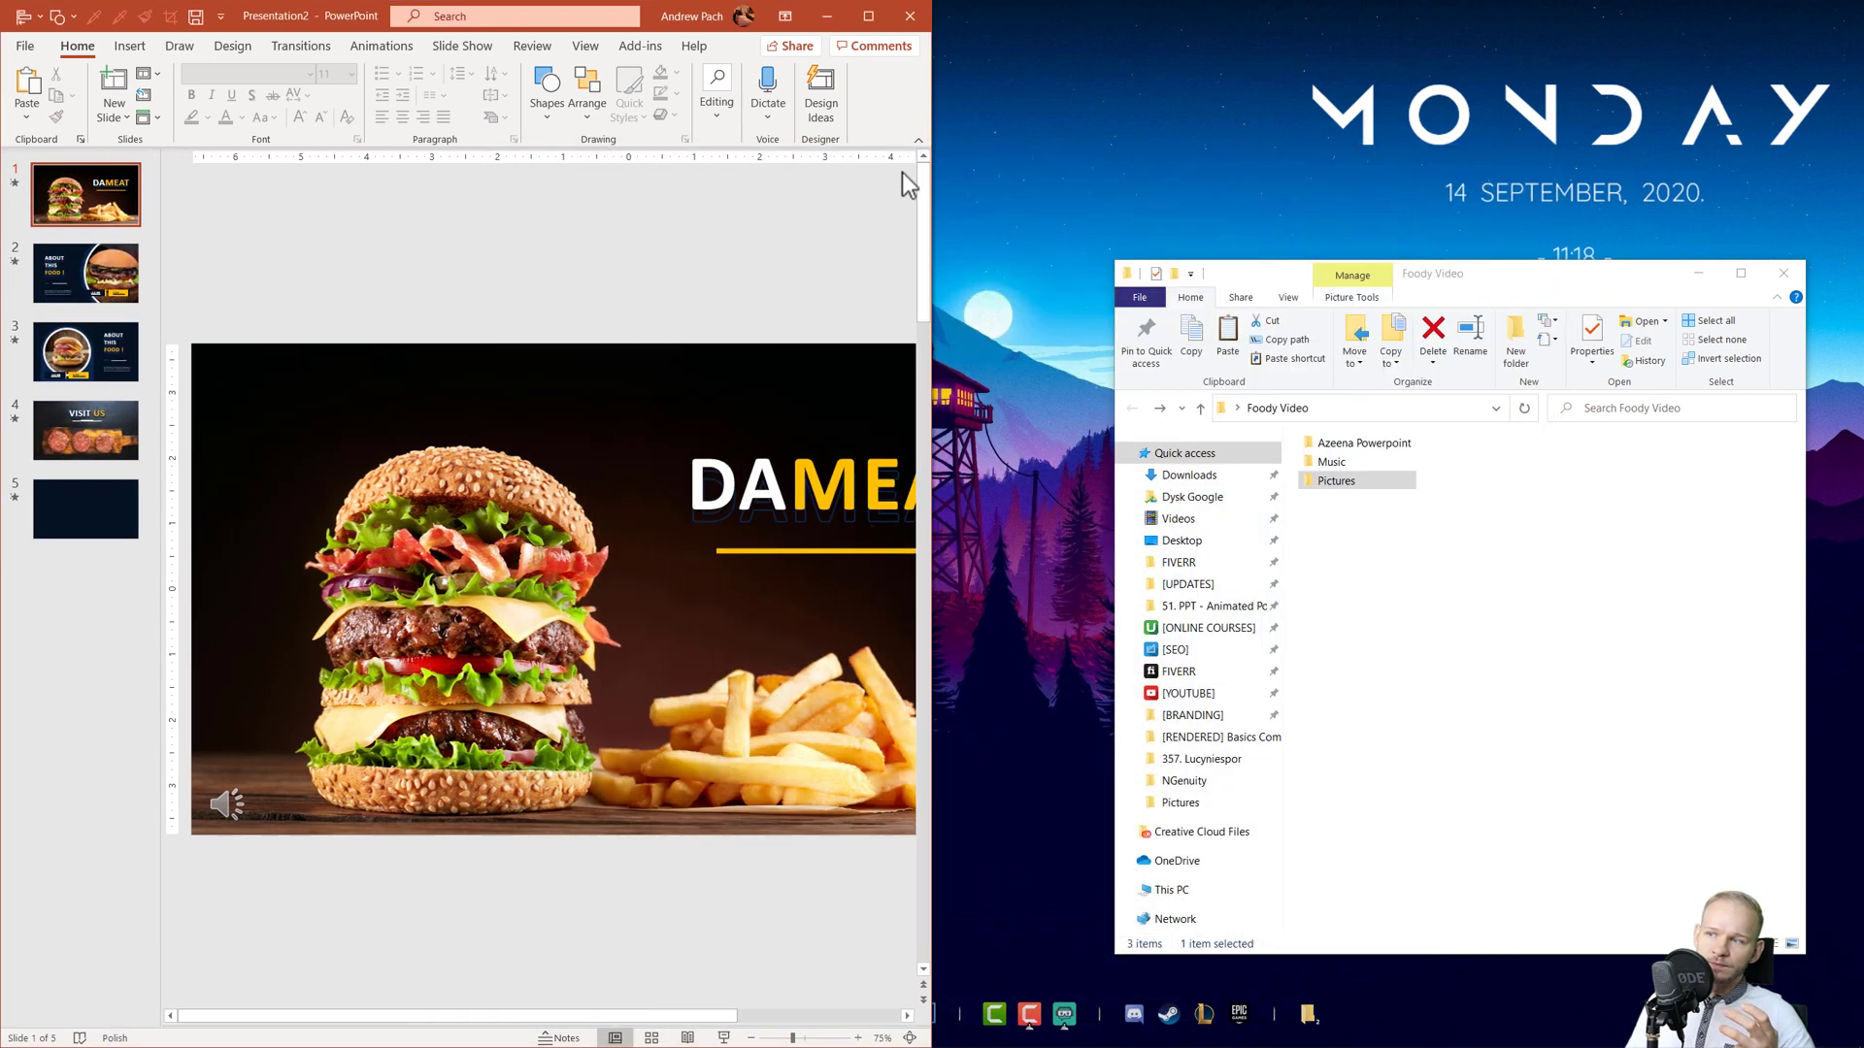
Open Azeena-powerpoint.pptx from the Azeena Powerpoint > Main Files folder.
double_click(1373, 444)
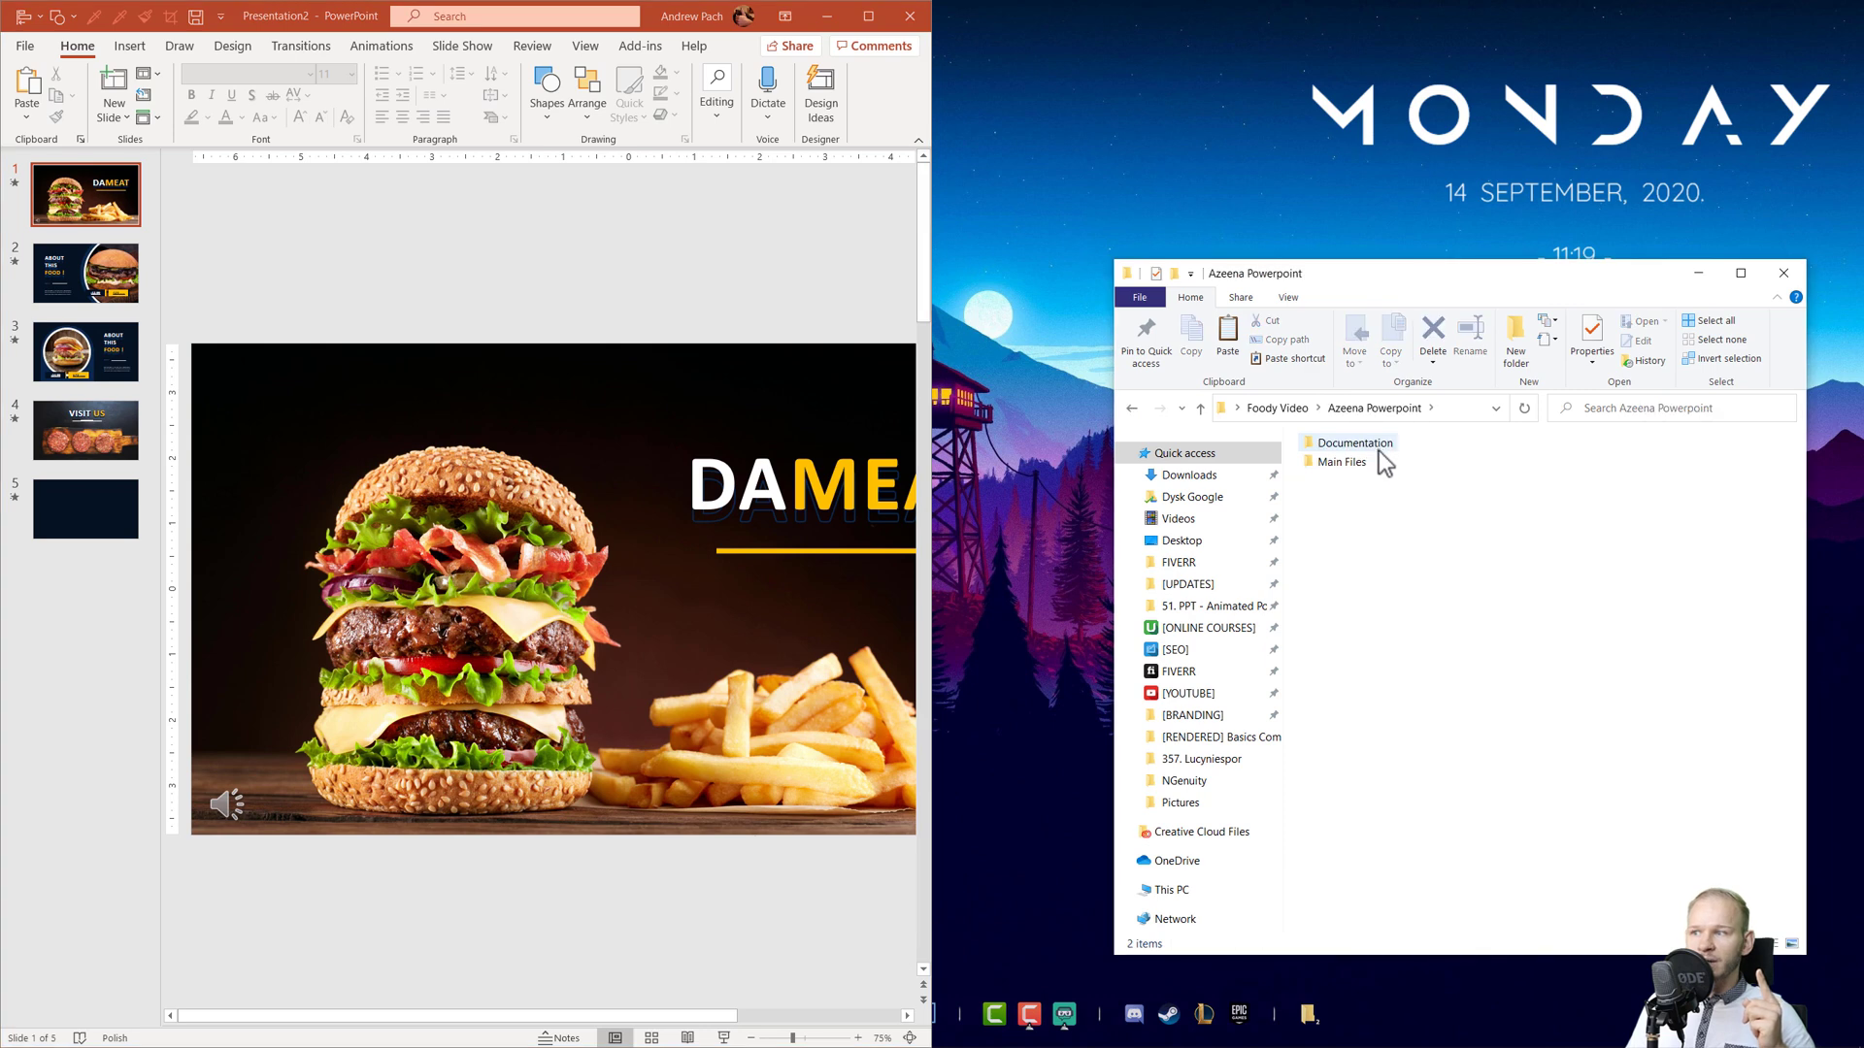
double_click(1355, 464)
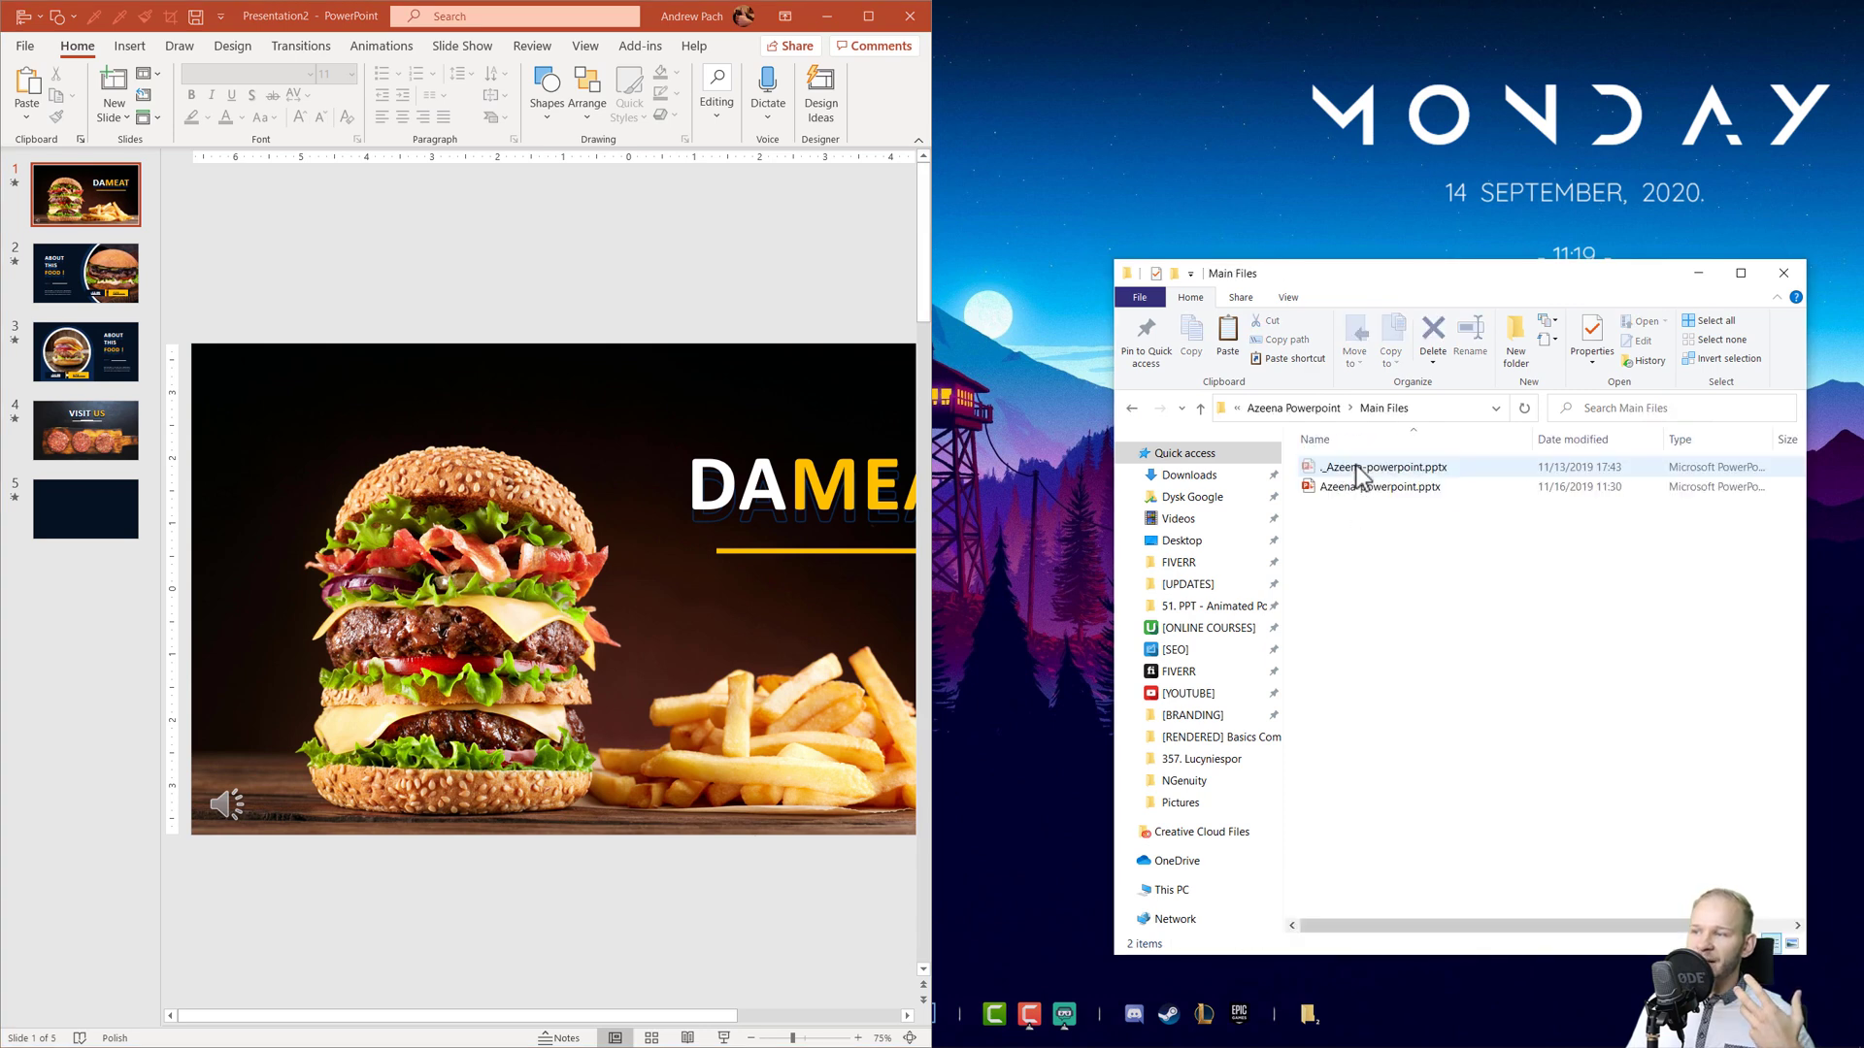
double_click(1370, 488)
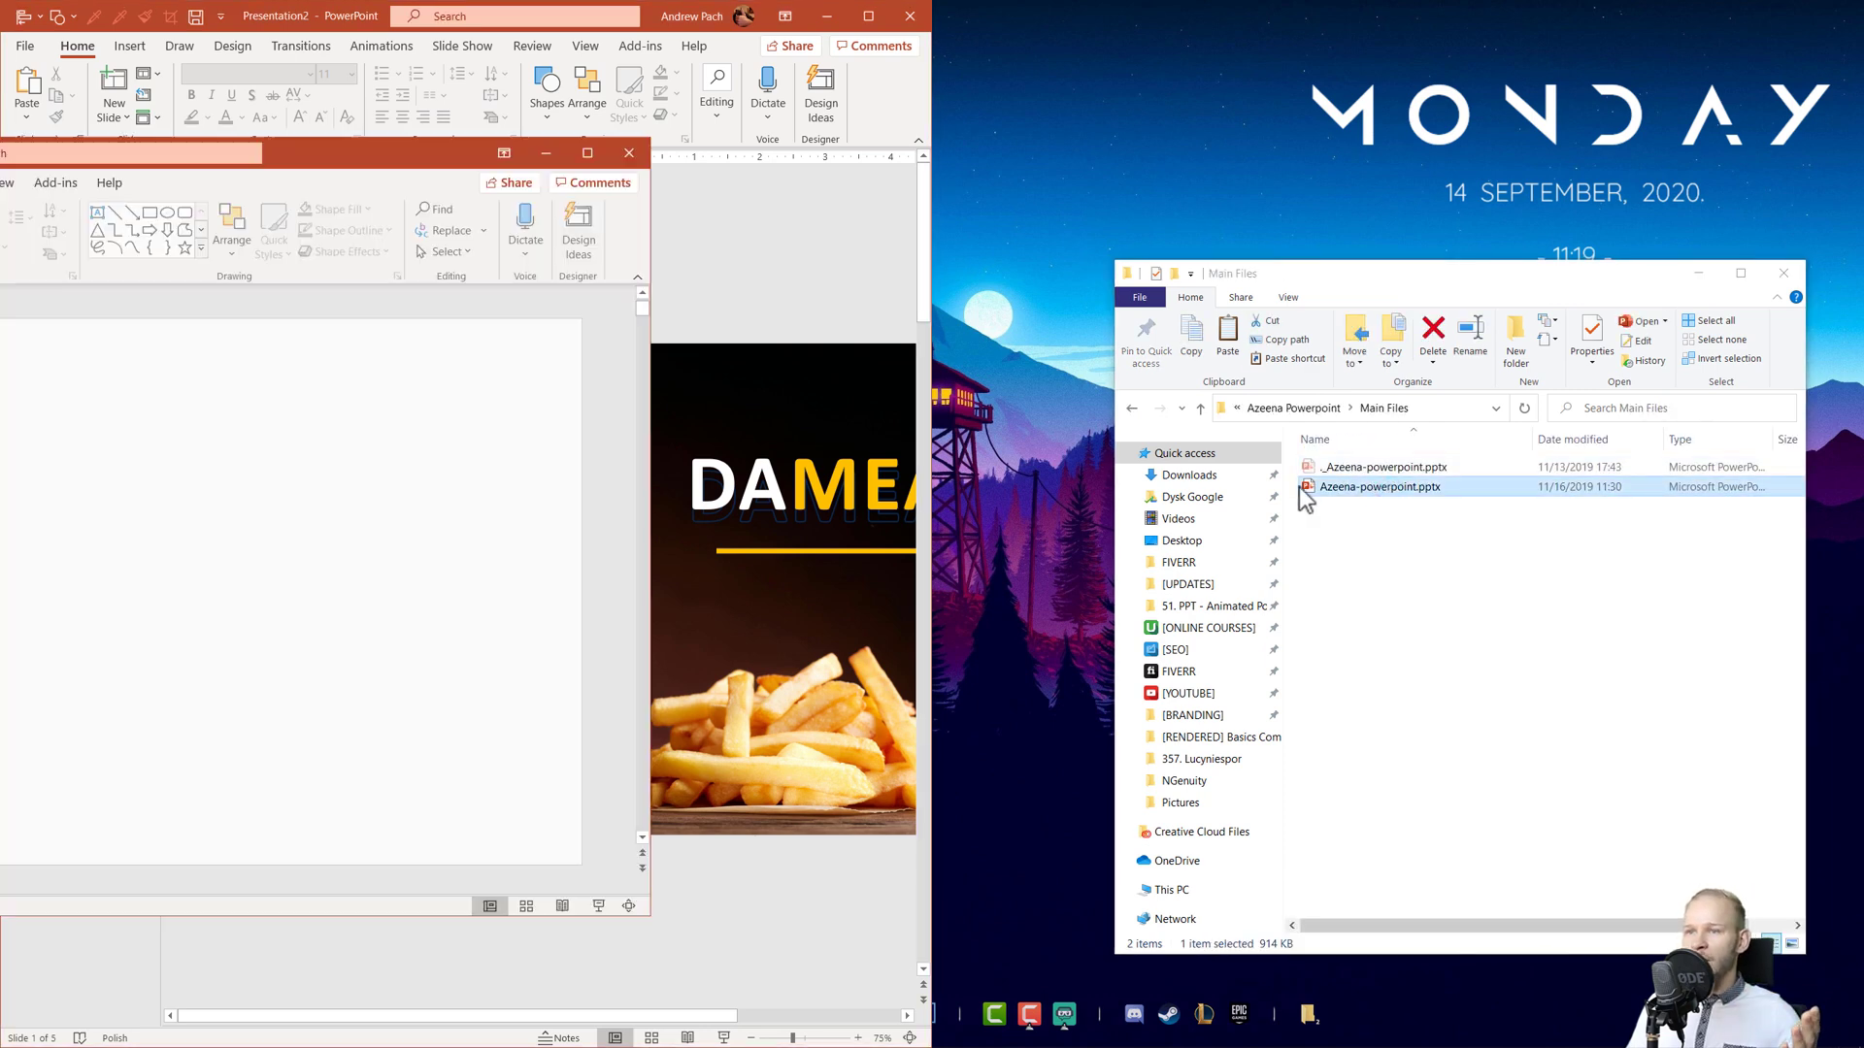
Snap the Azeena window to the right half, enlarge its thumbnails, and select slides 1–5.
key(super+Right)
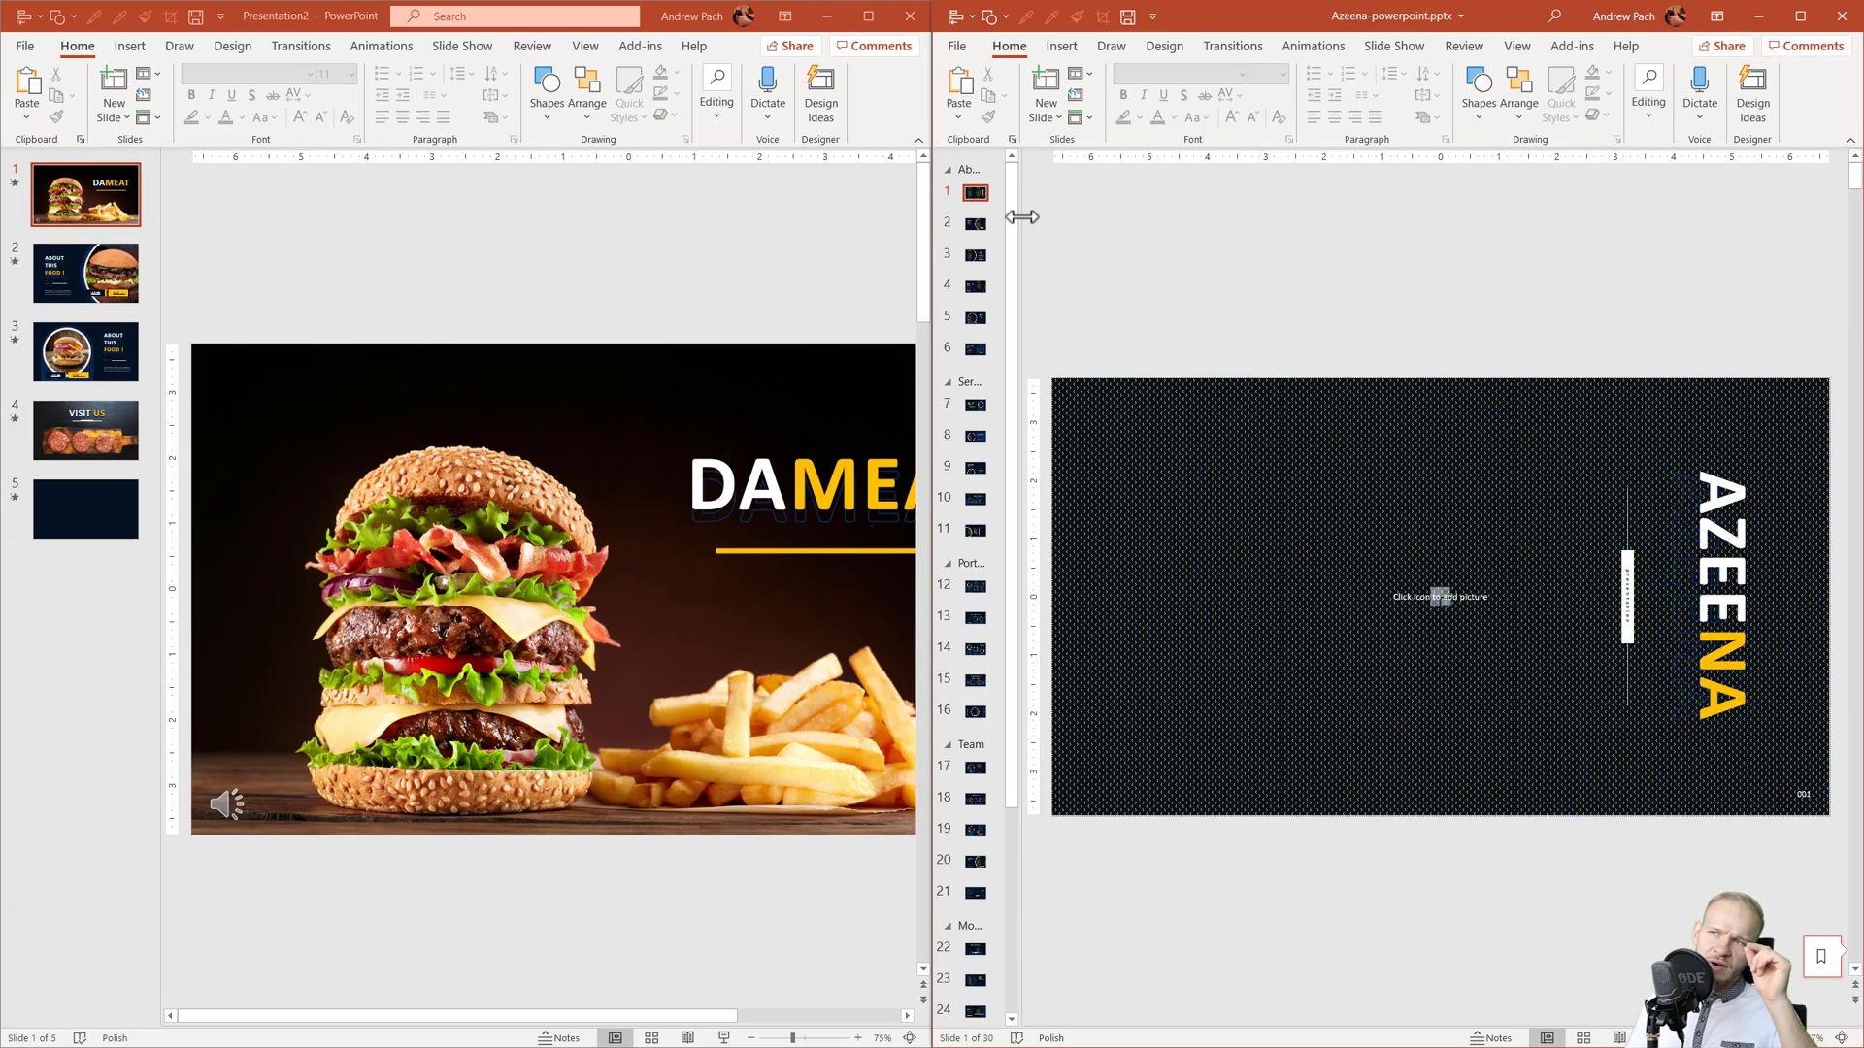
drag(1023, 260, 1198, 645)
scroll(1186, 715, up, 10)
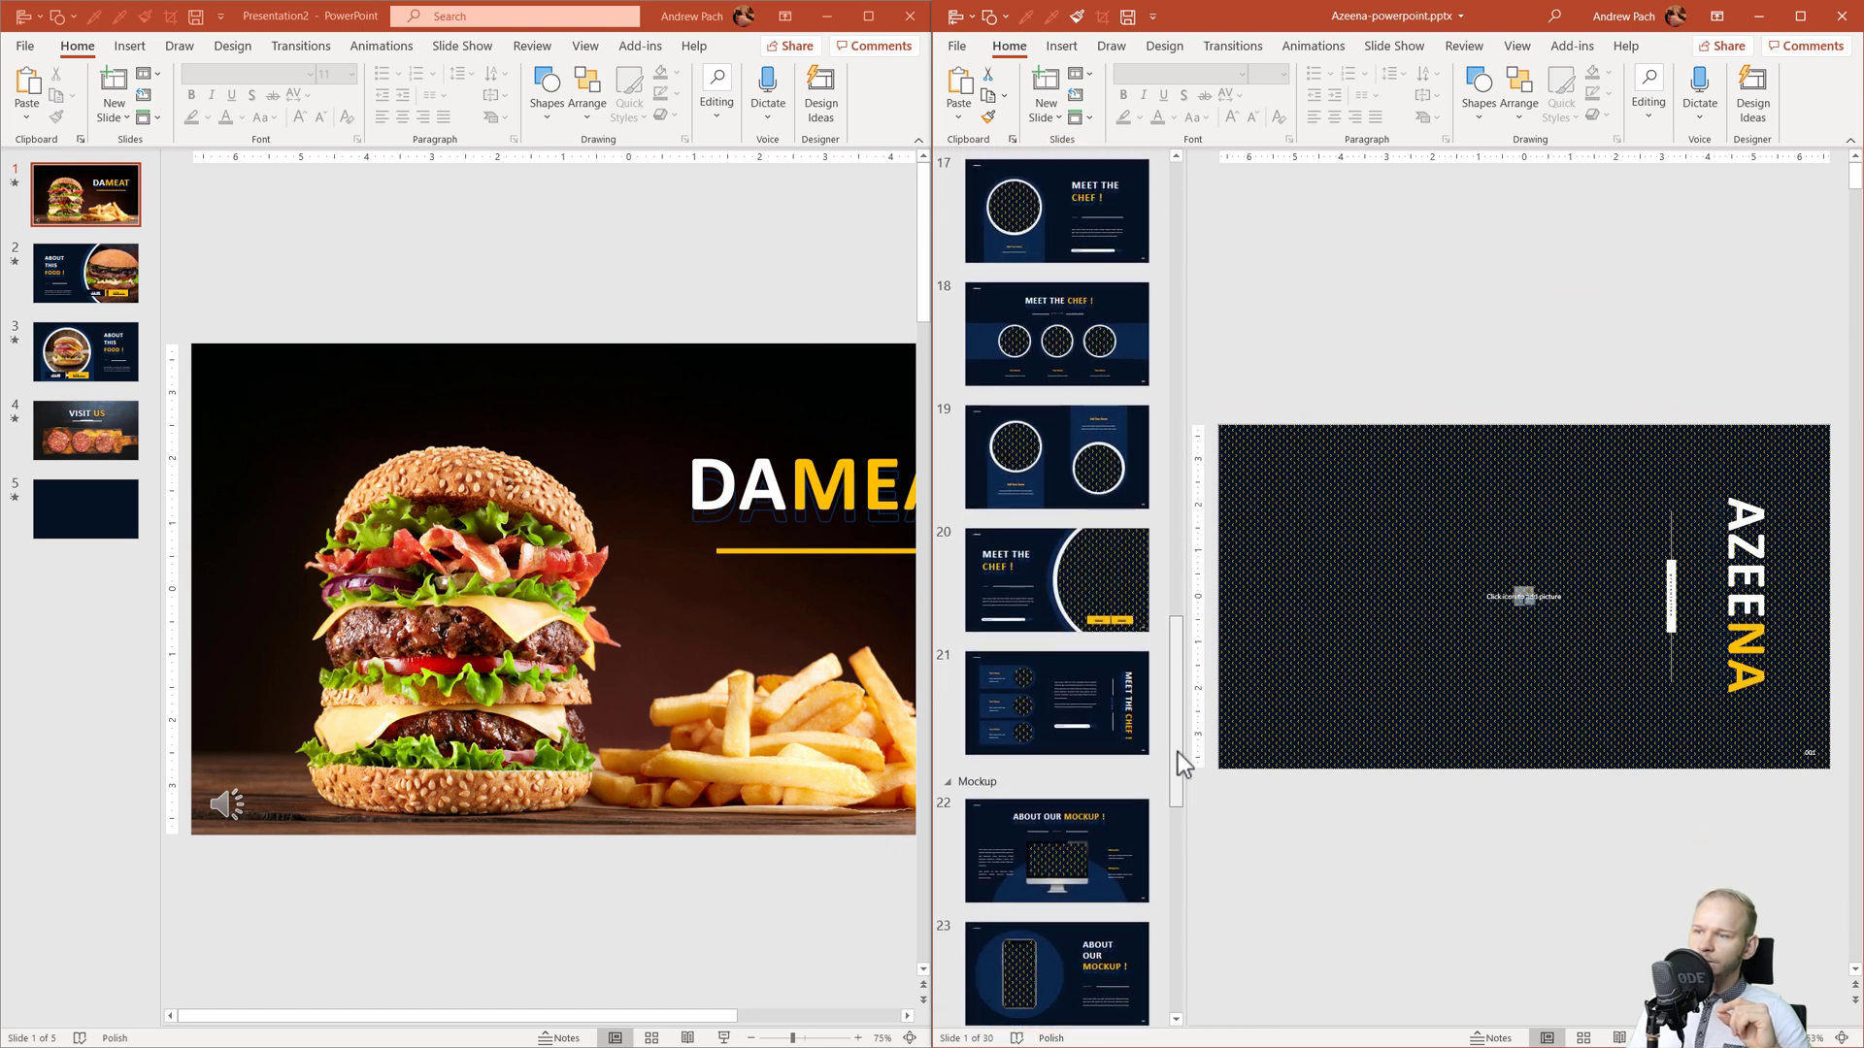
scroll(1252, 320, up, 5)
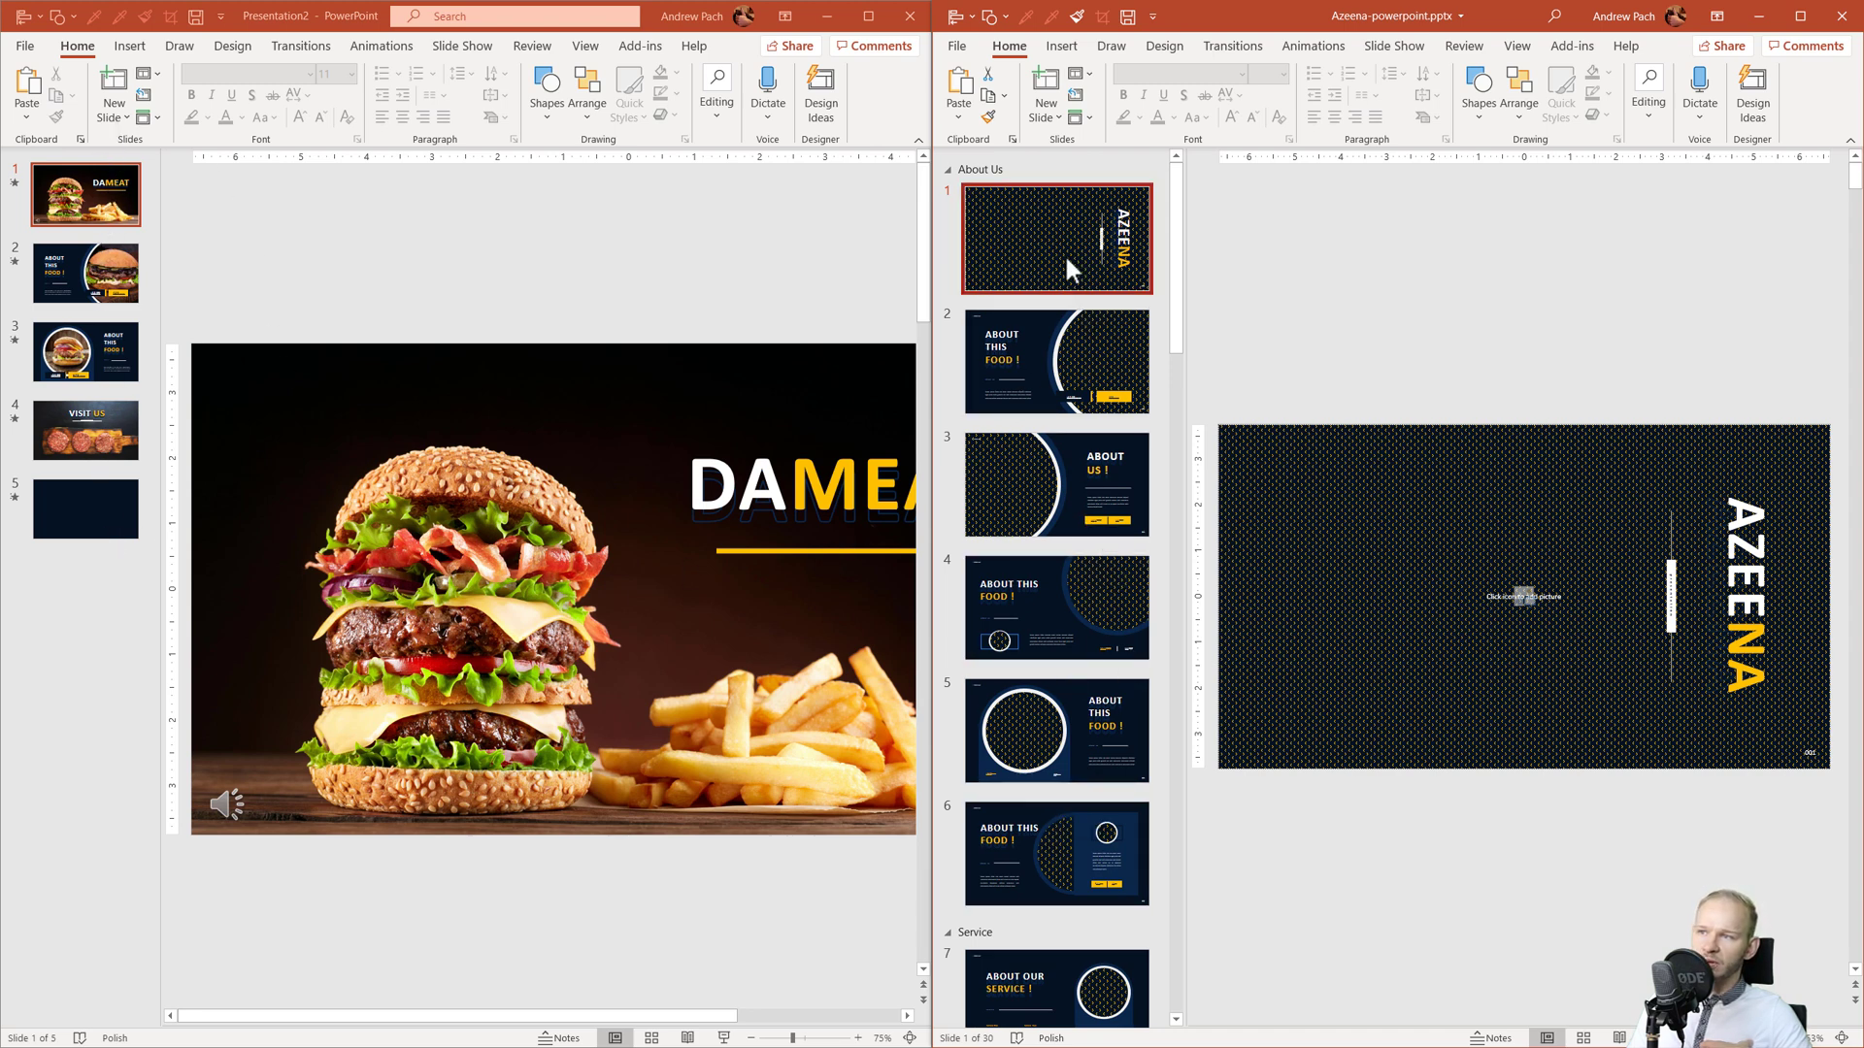
shift+click(1022, 753)
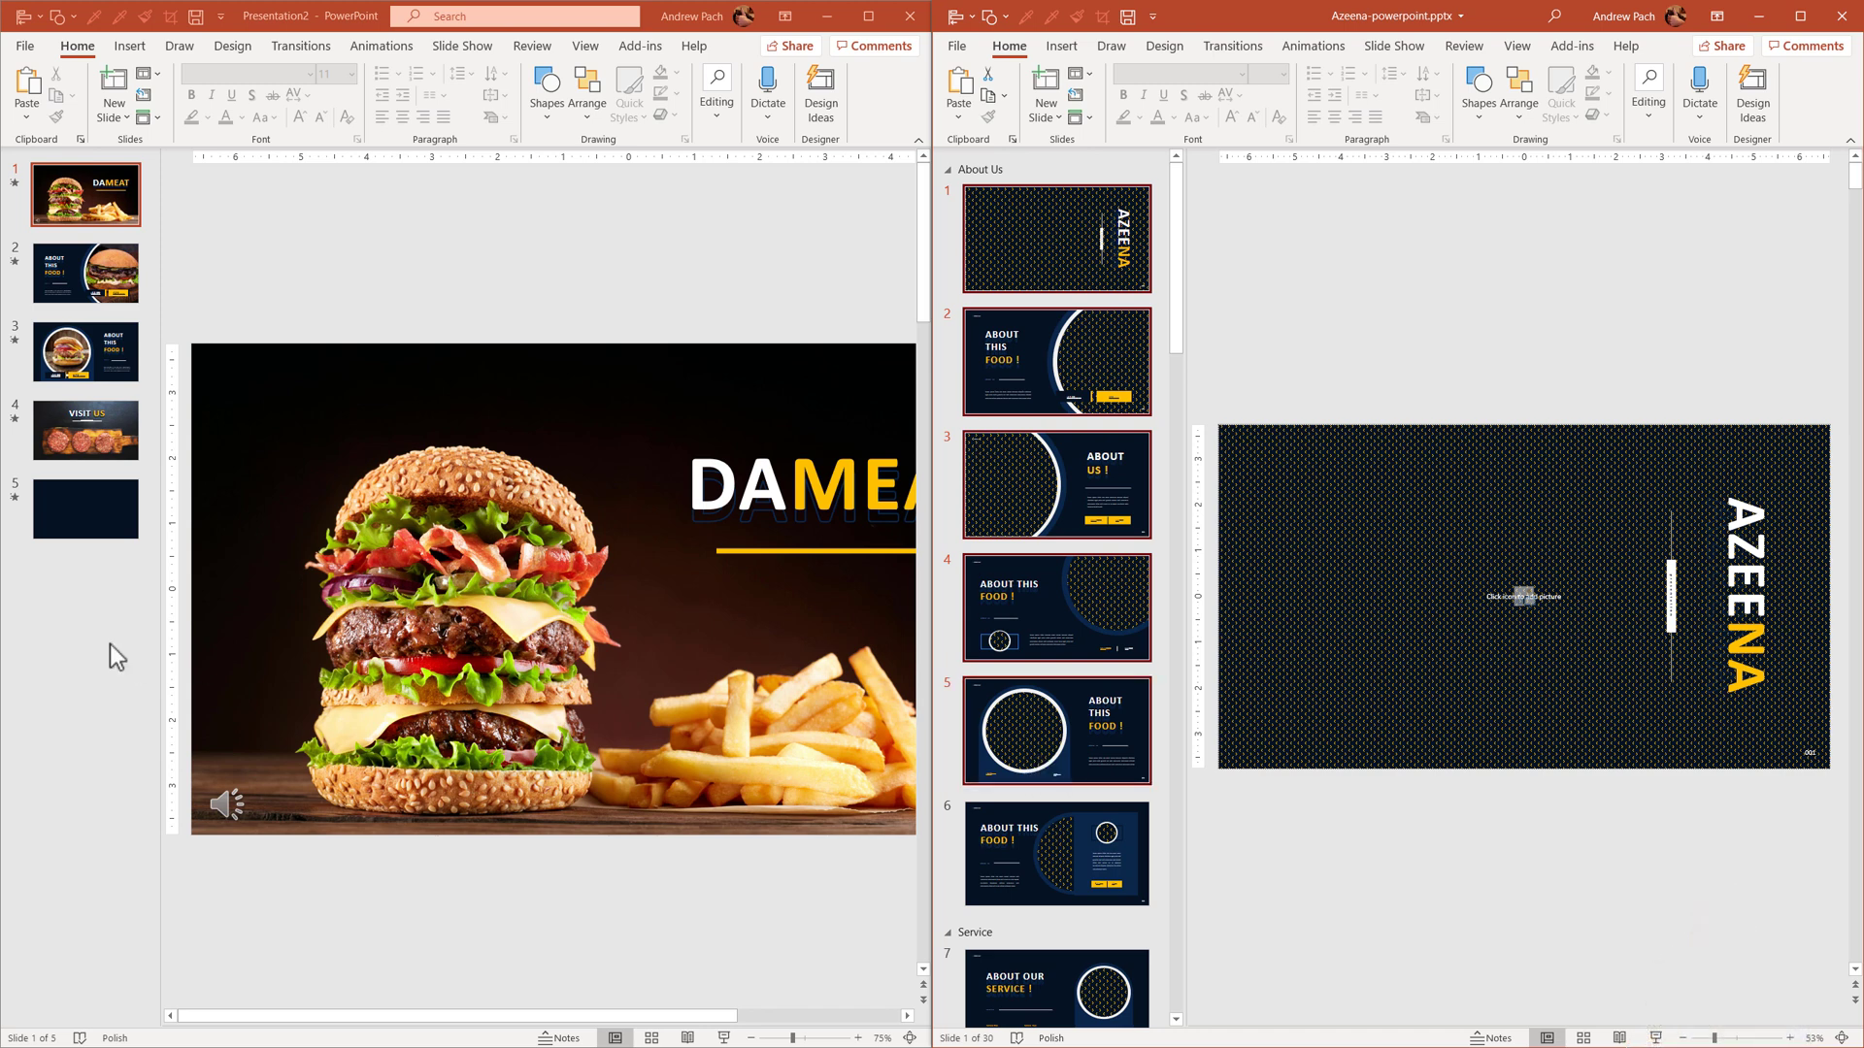
Add a section named 'two' after slide 5 of the burger deck.
click(83, 606)
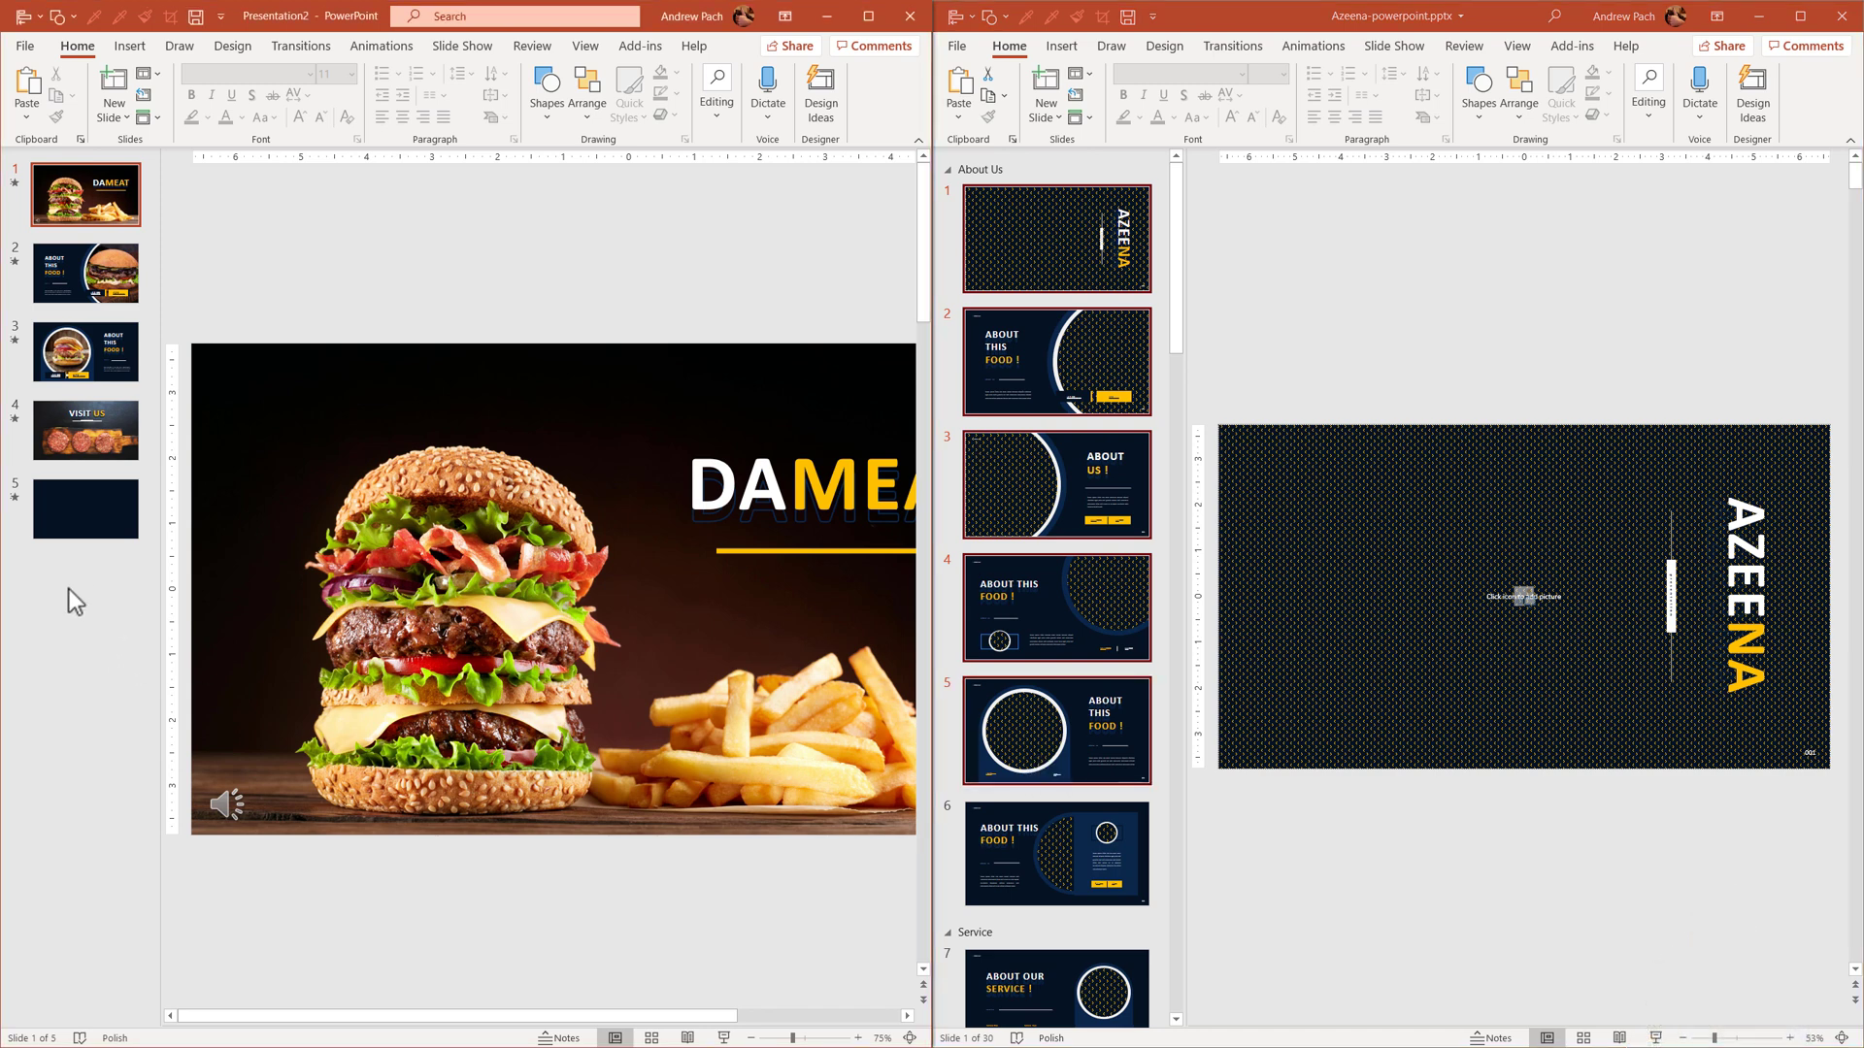
right_click(68, 590)
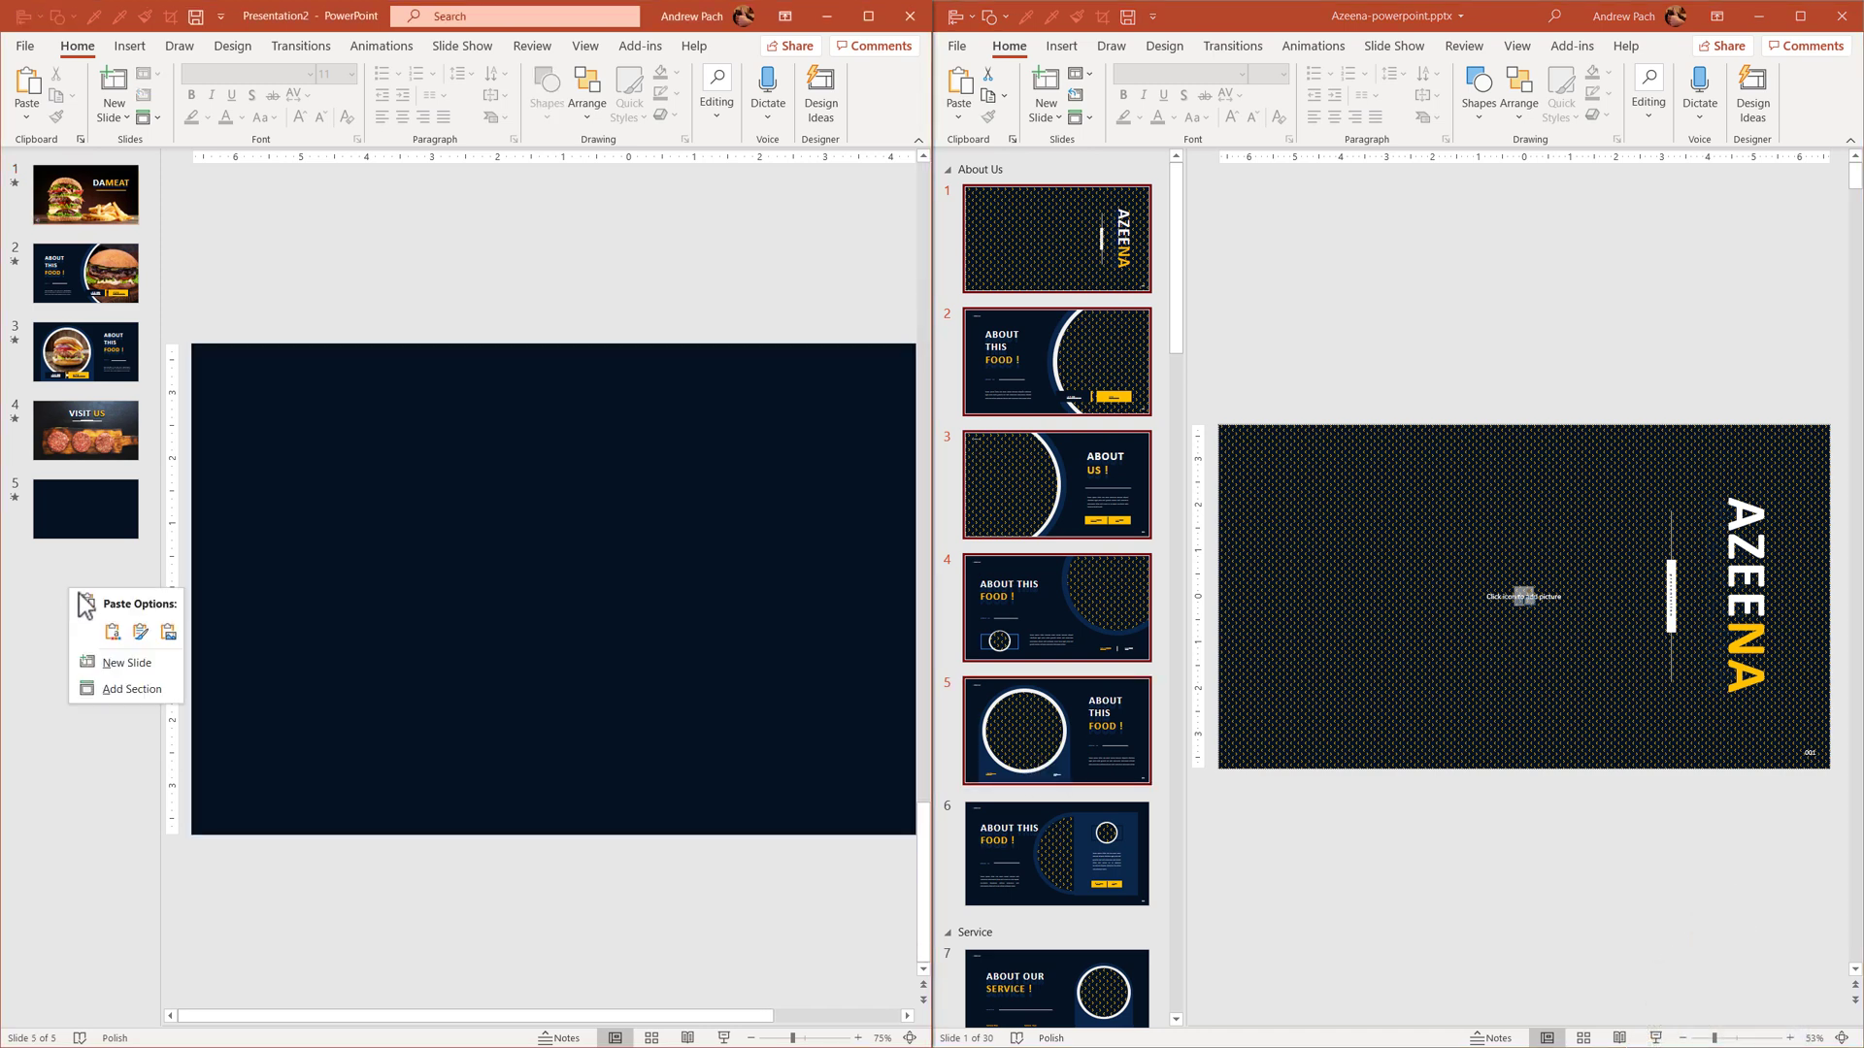
click(144, 690)
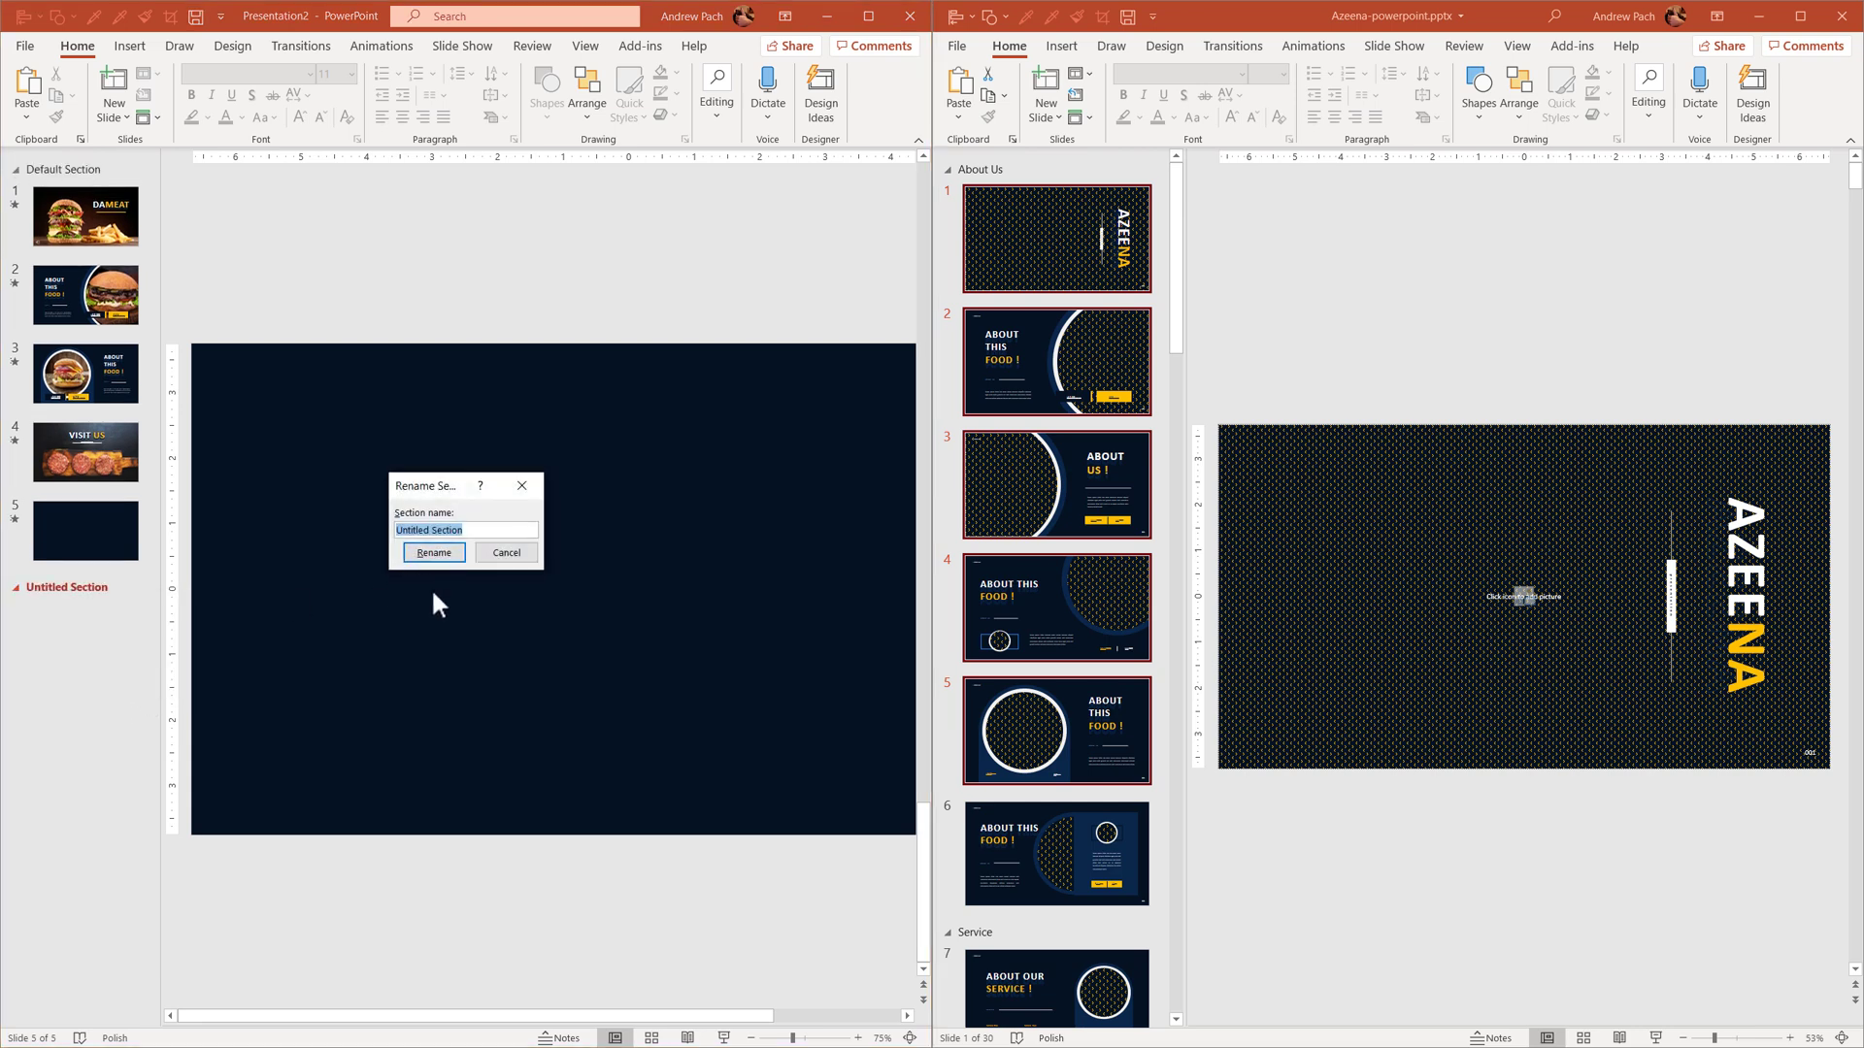
text(two)
key(Return)
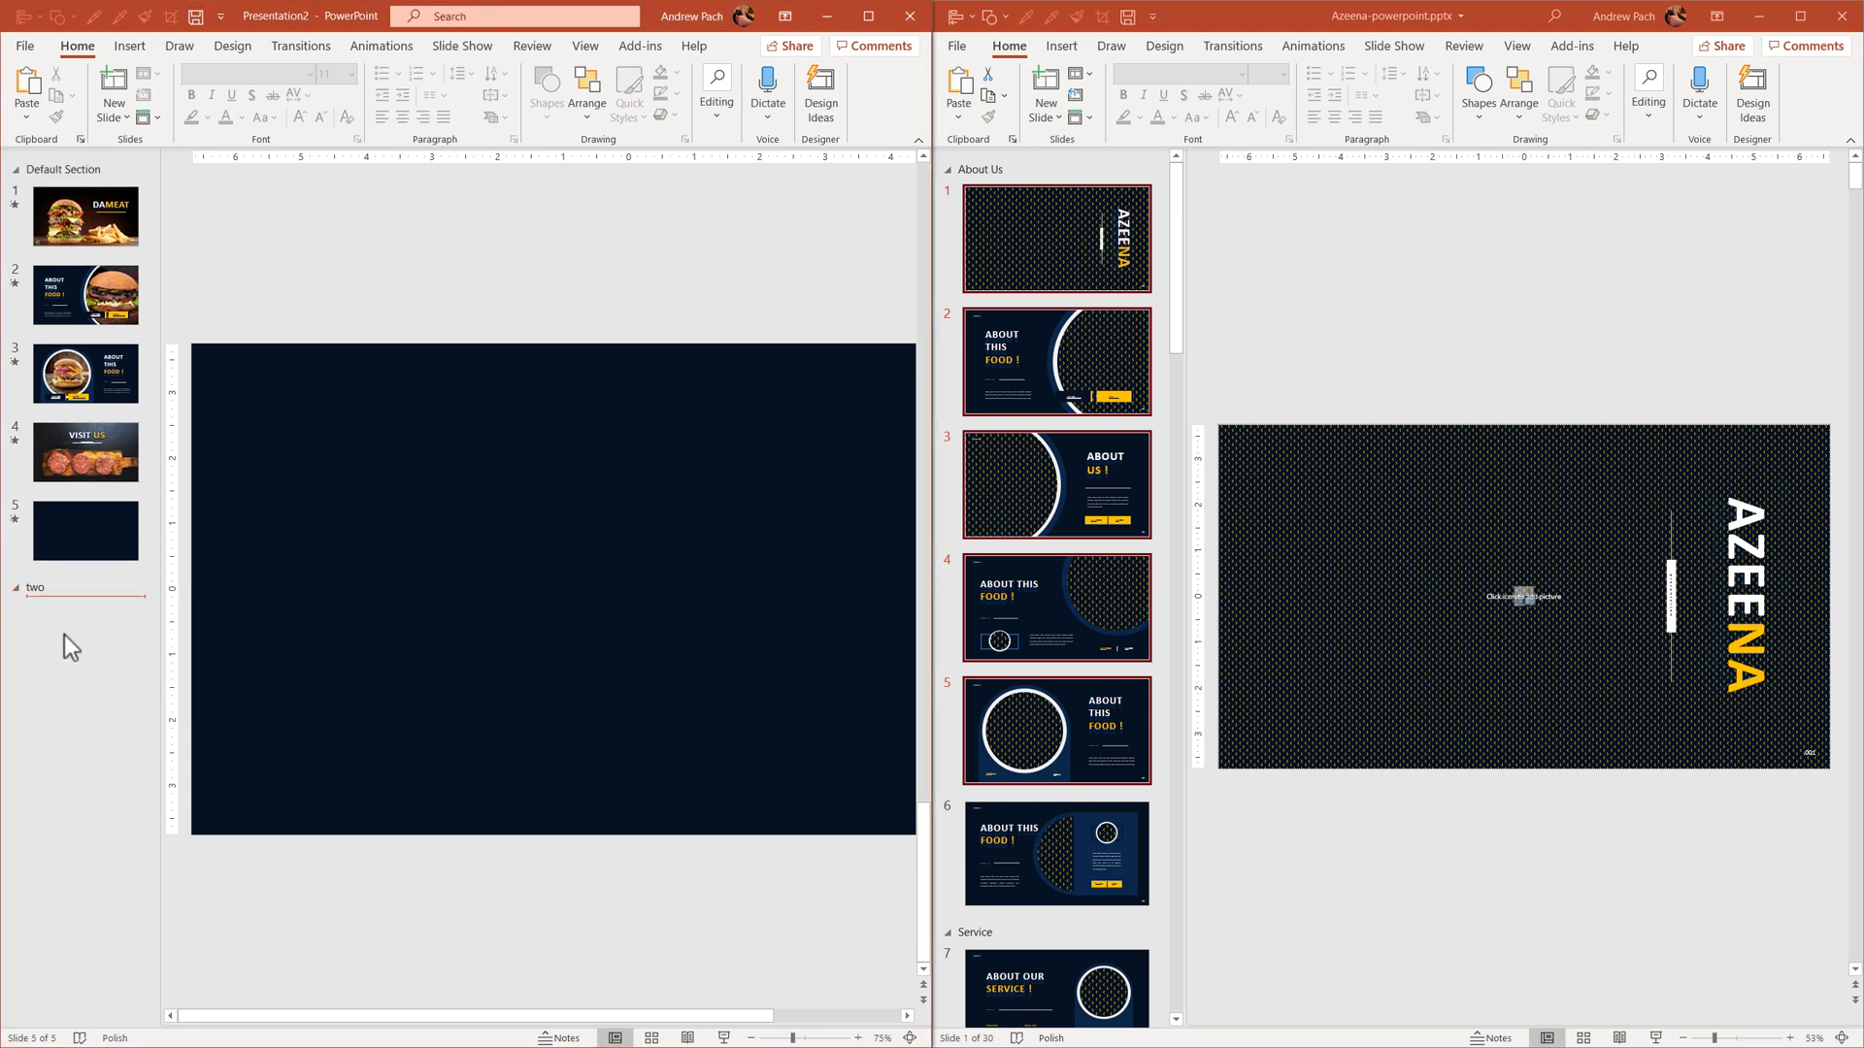
Paste the five Azeena slides into section two with Keep Source Formatting.
key(ctrl+v)
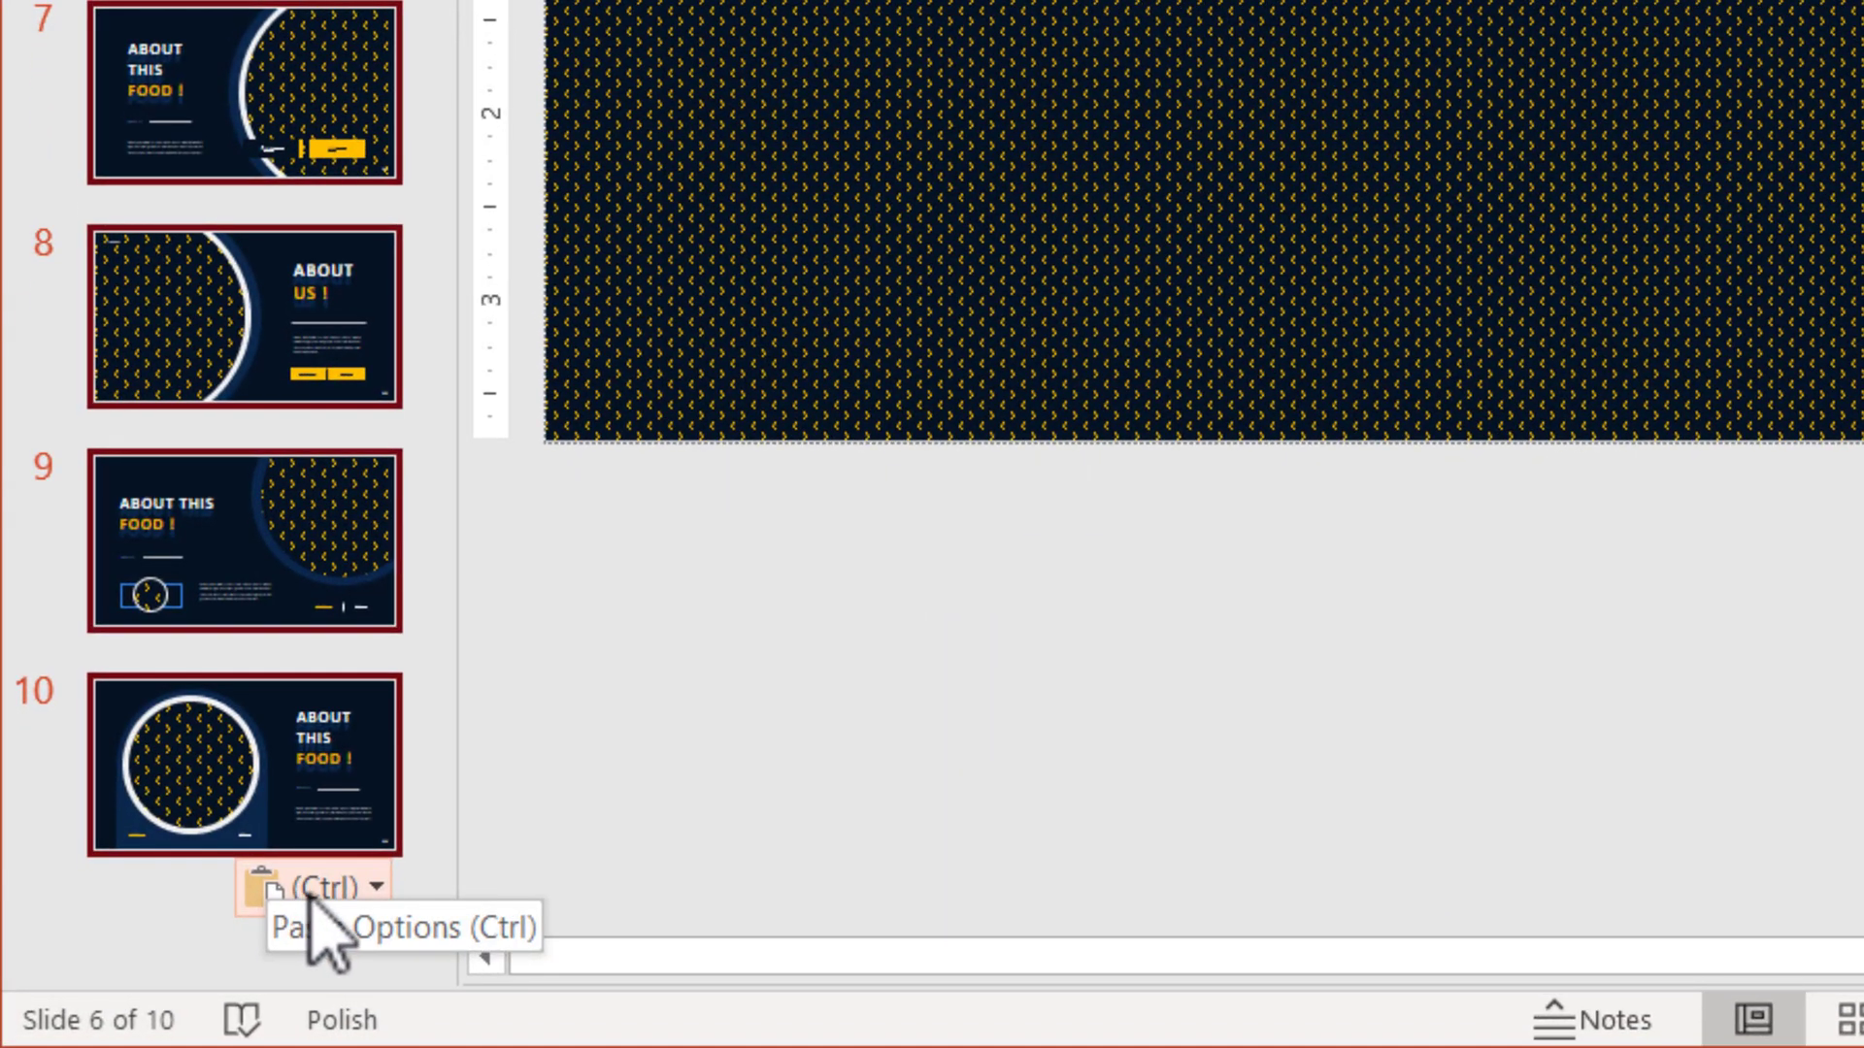
click(313, 891)
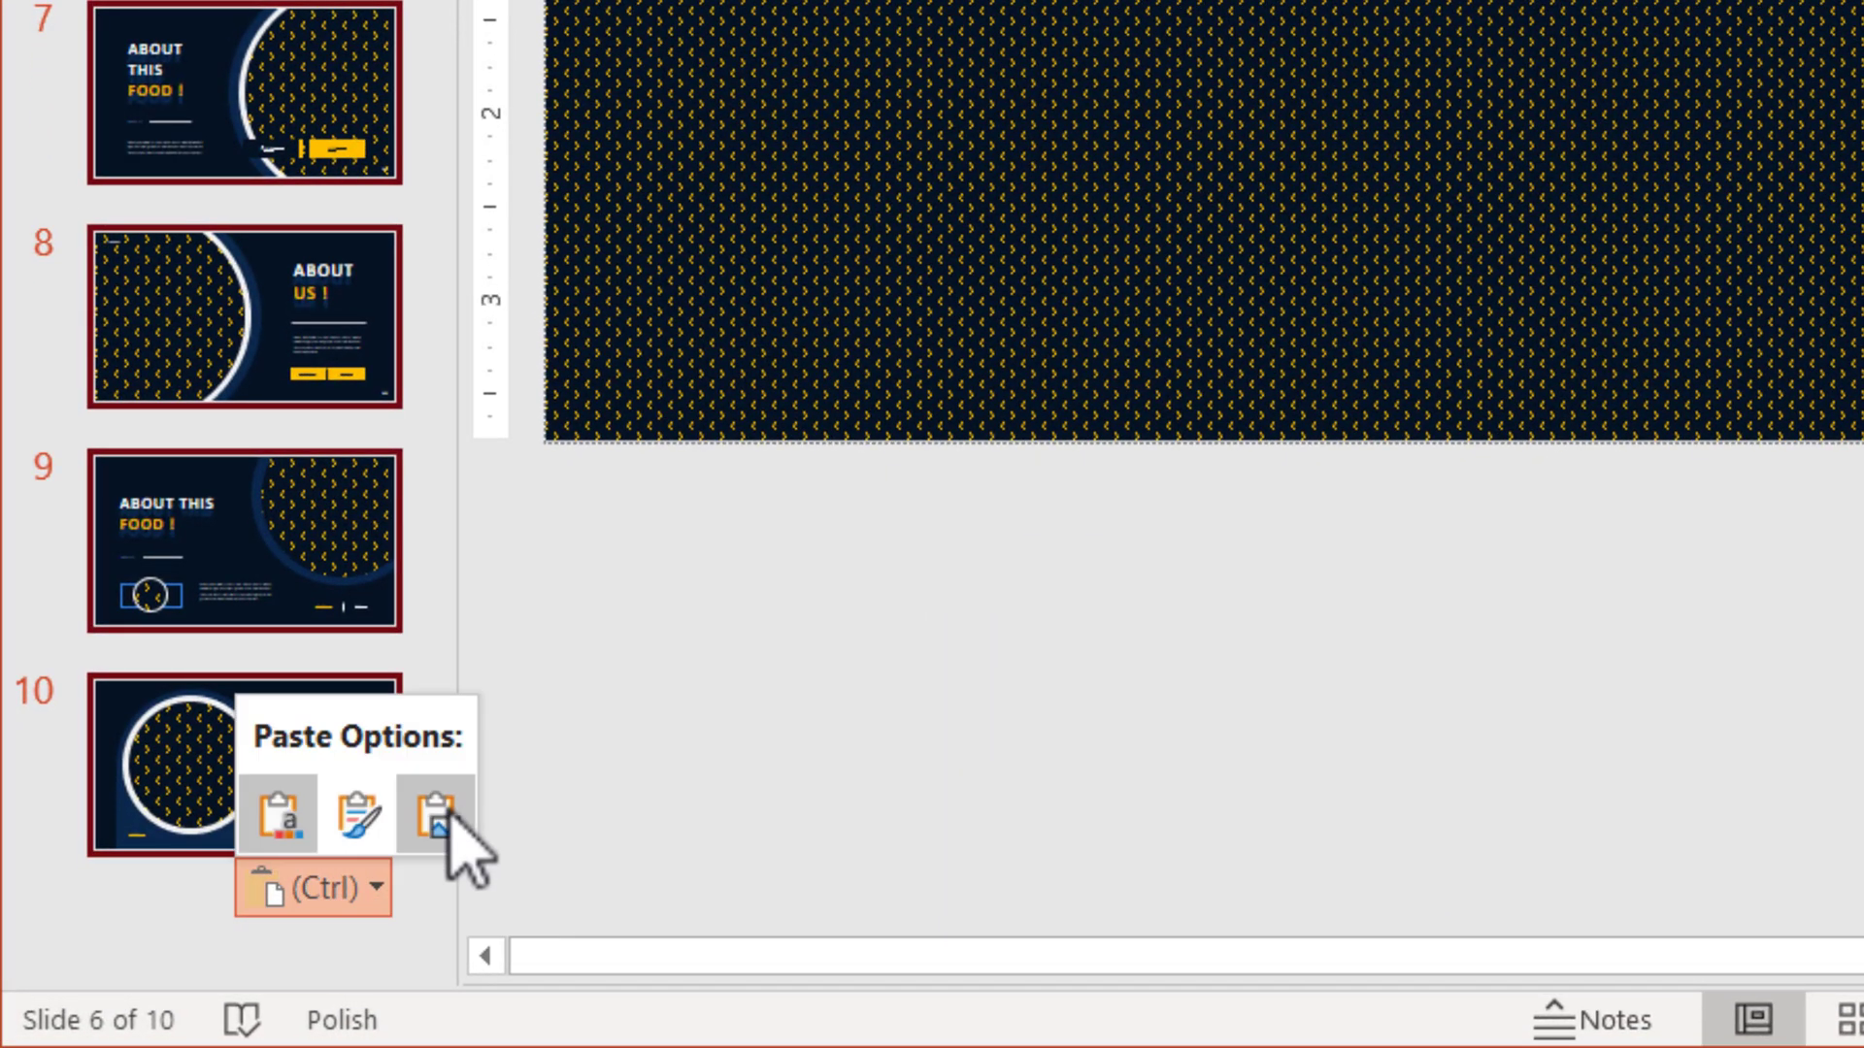
click(372, 823)
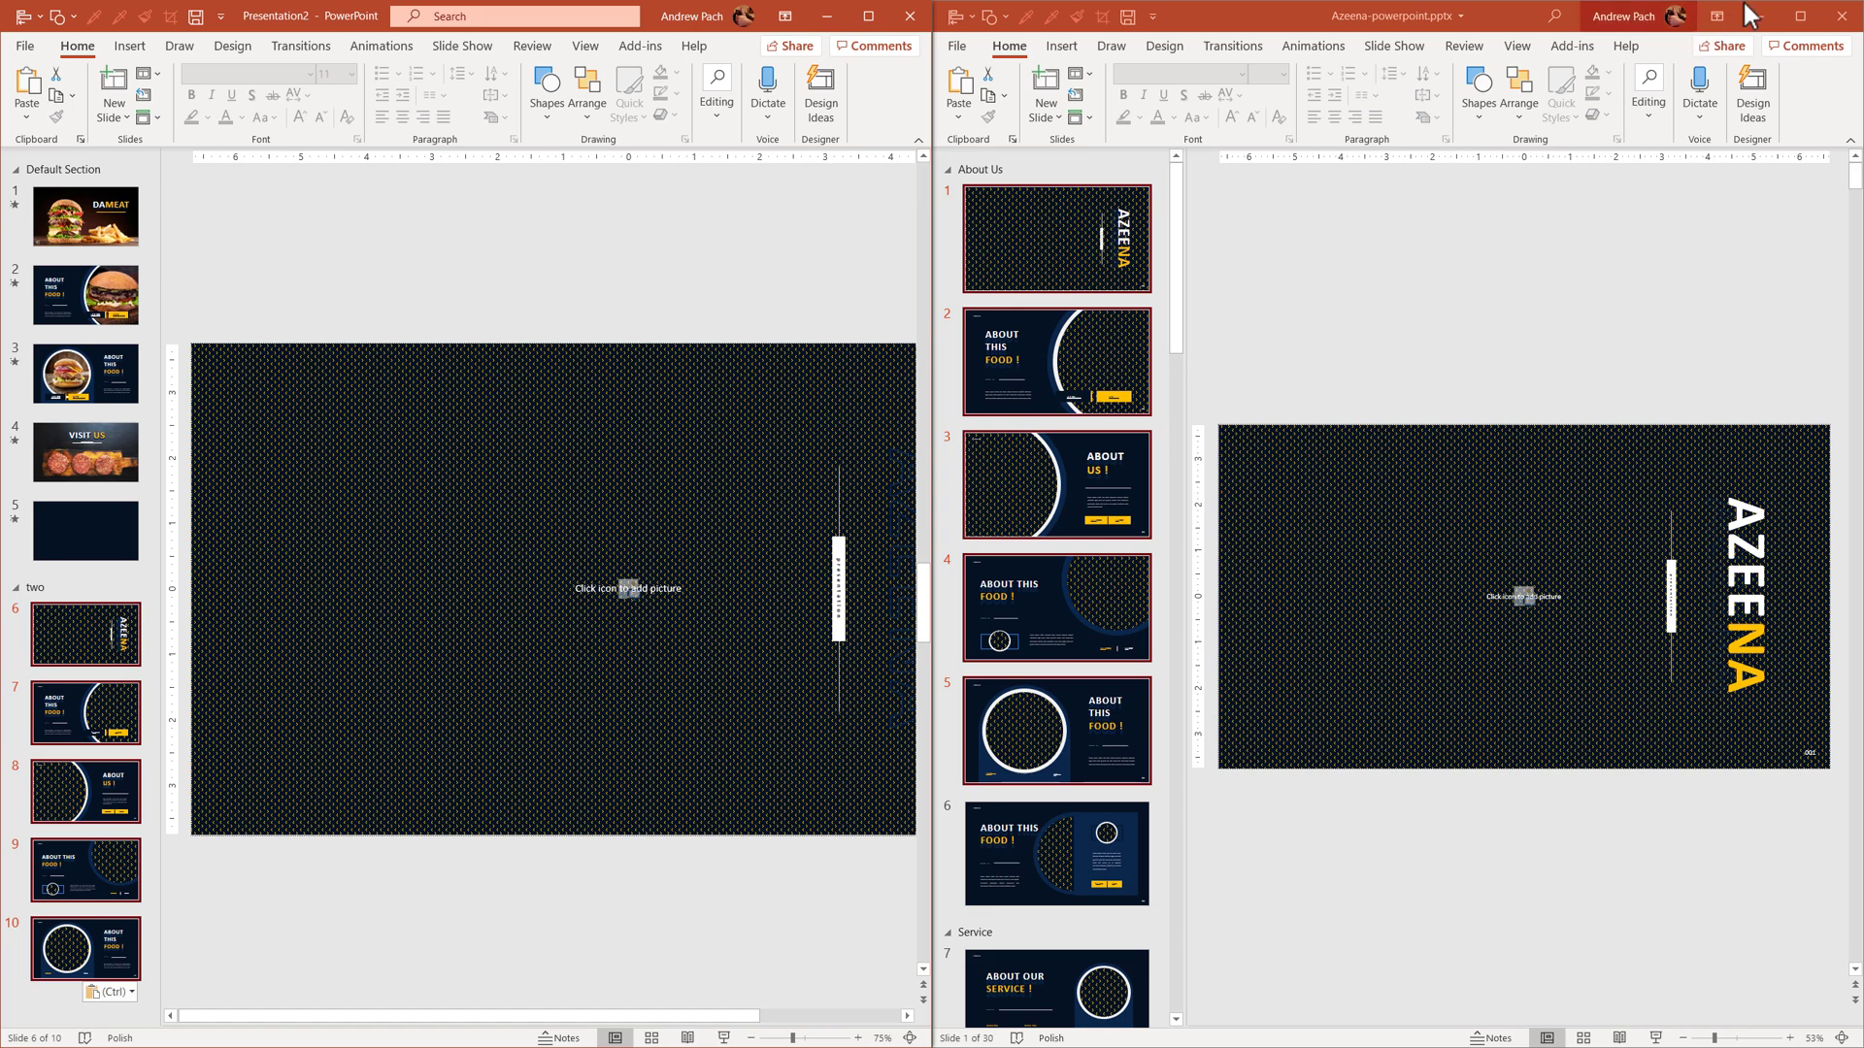
Minimize the Azeena template, maximize the burger deck on slide 6, and return to File Explorer.
click(1758, 17)
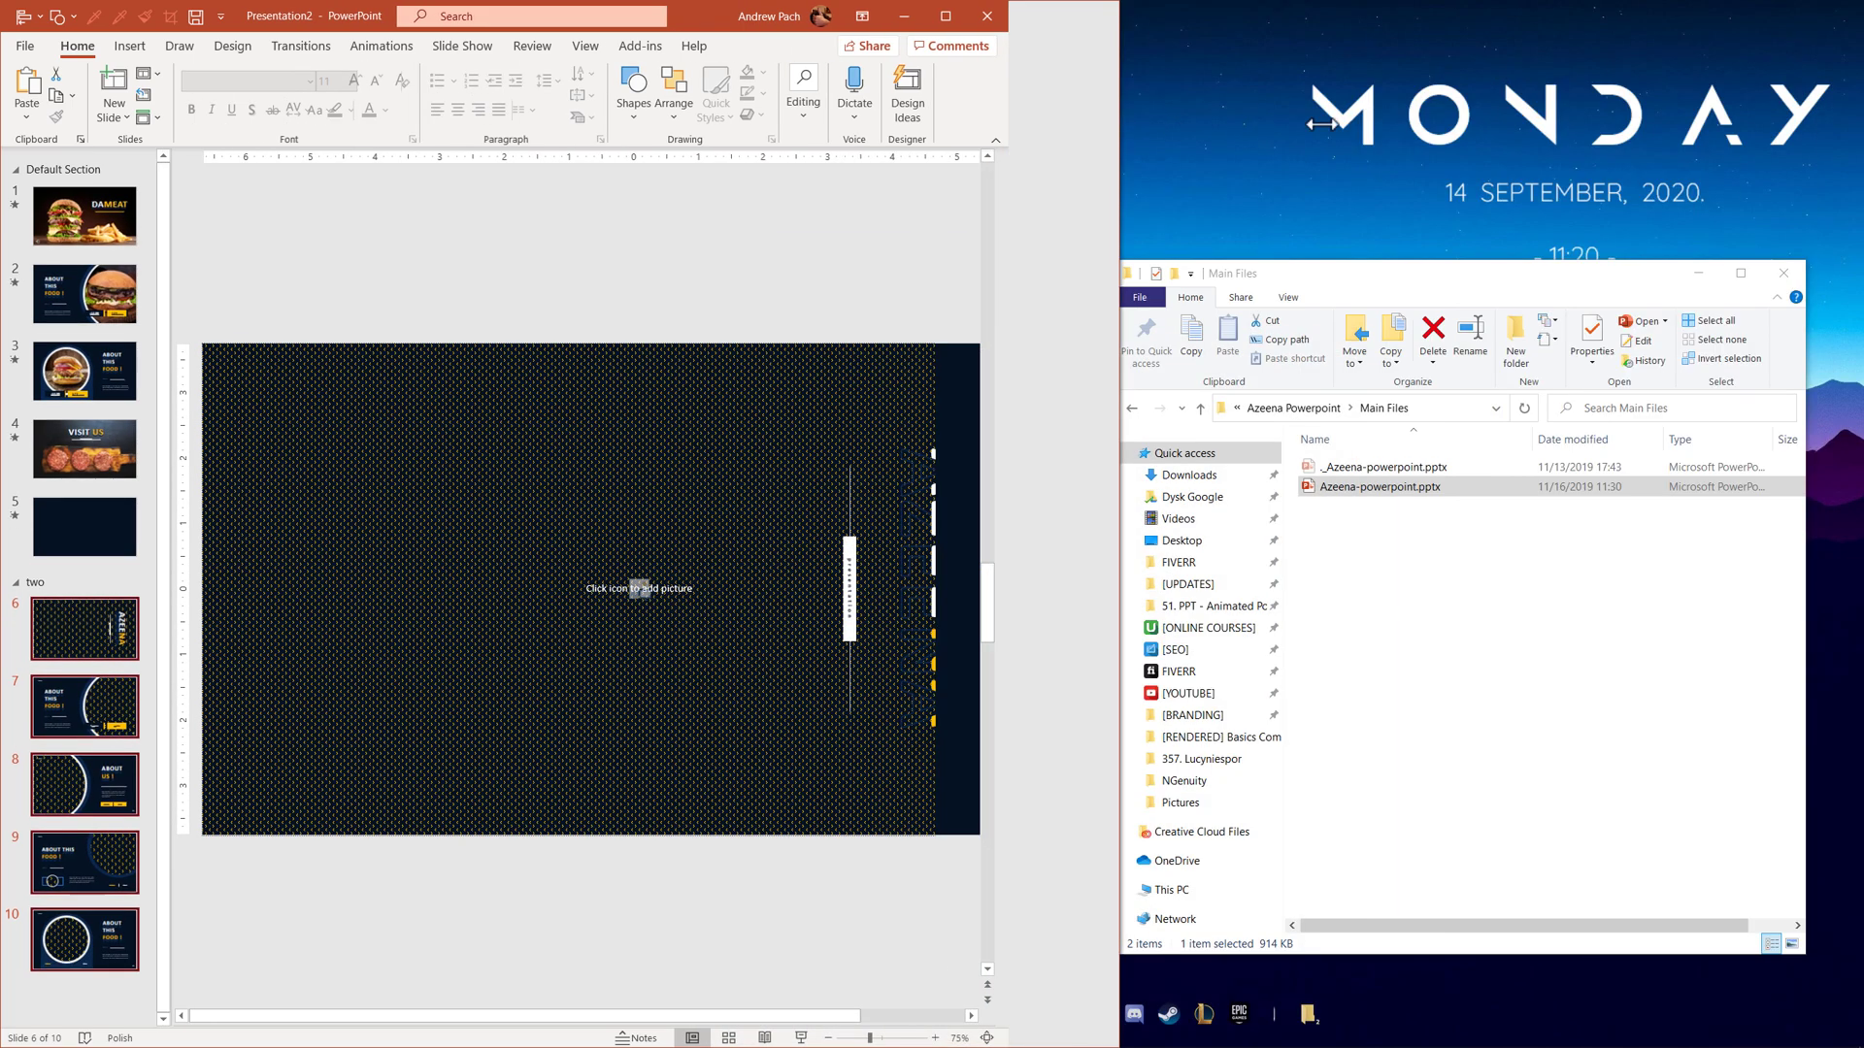
key(super+Up)
key(Page_Down)
key(ctrl+v)
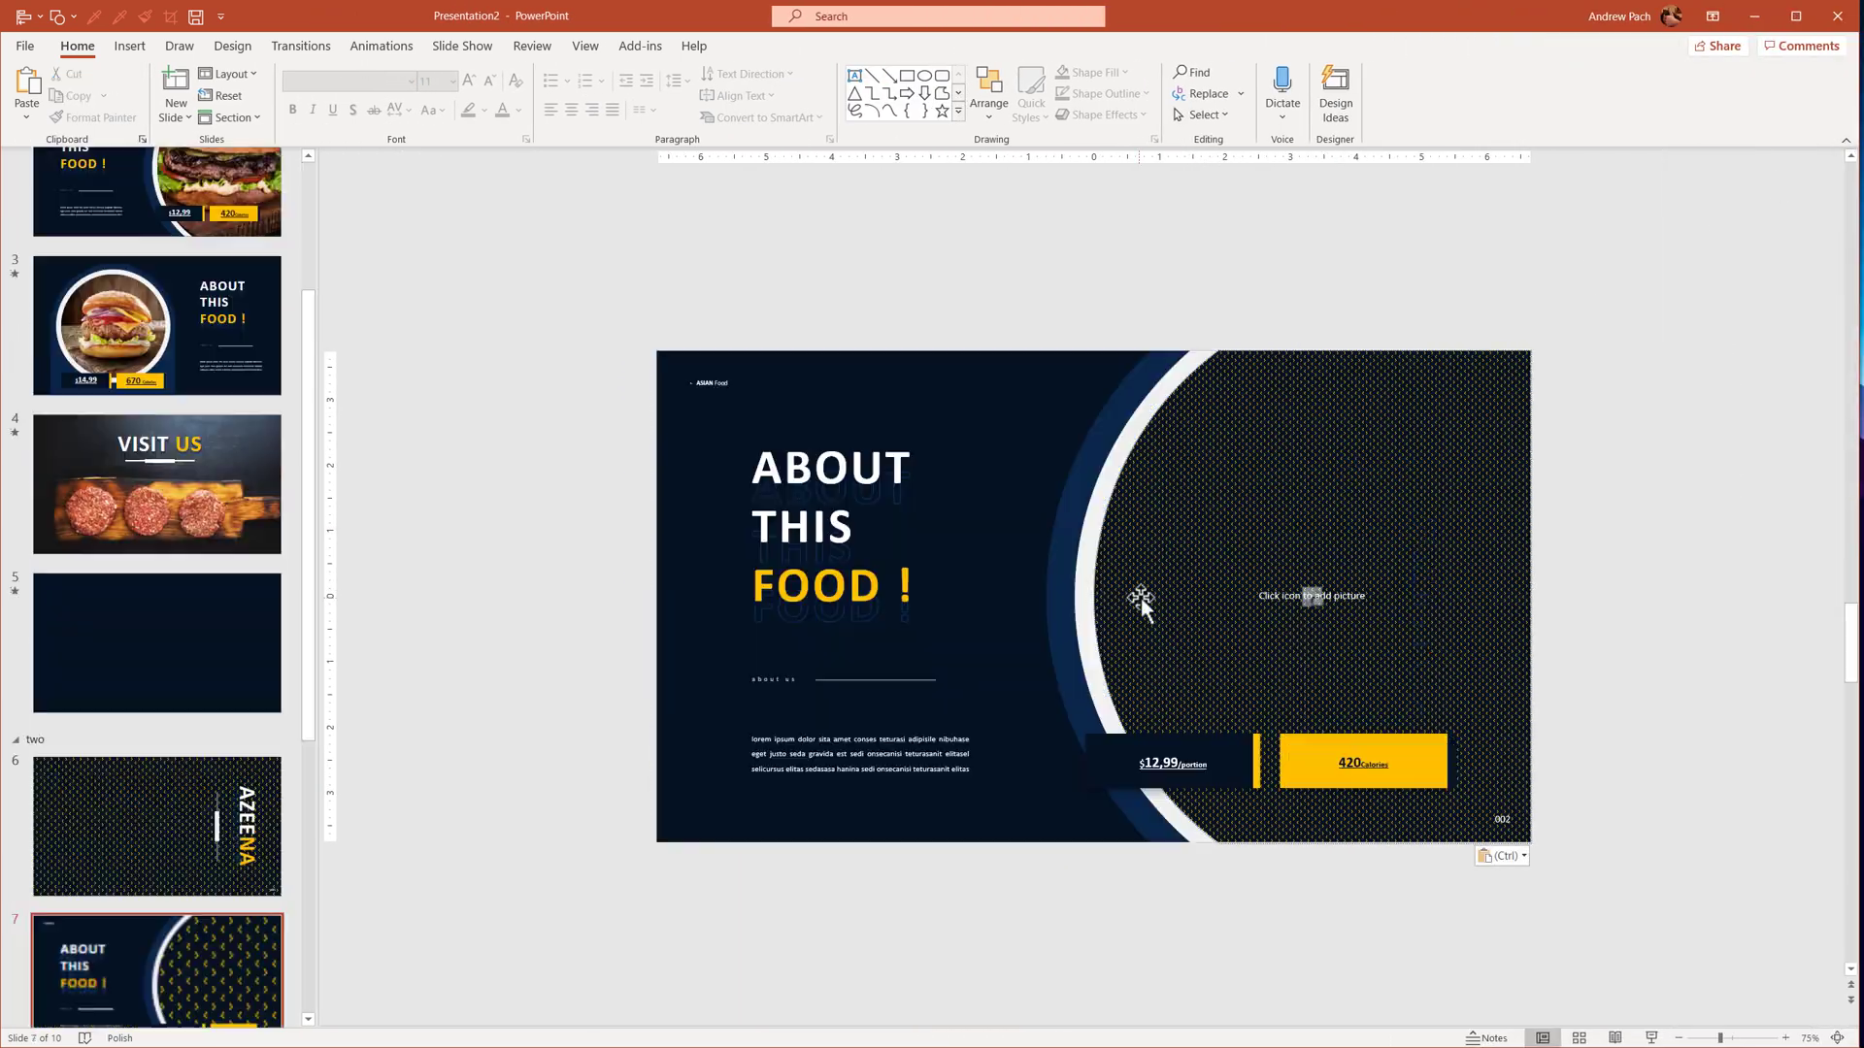
click(72, 559)
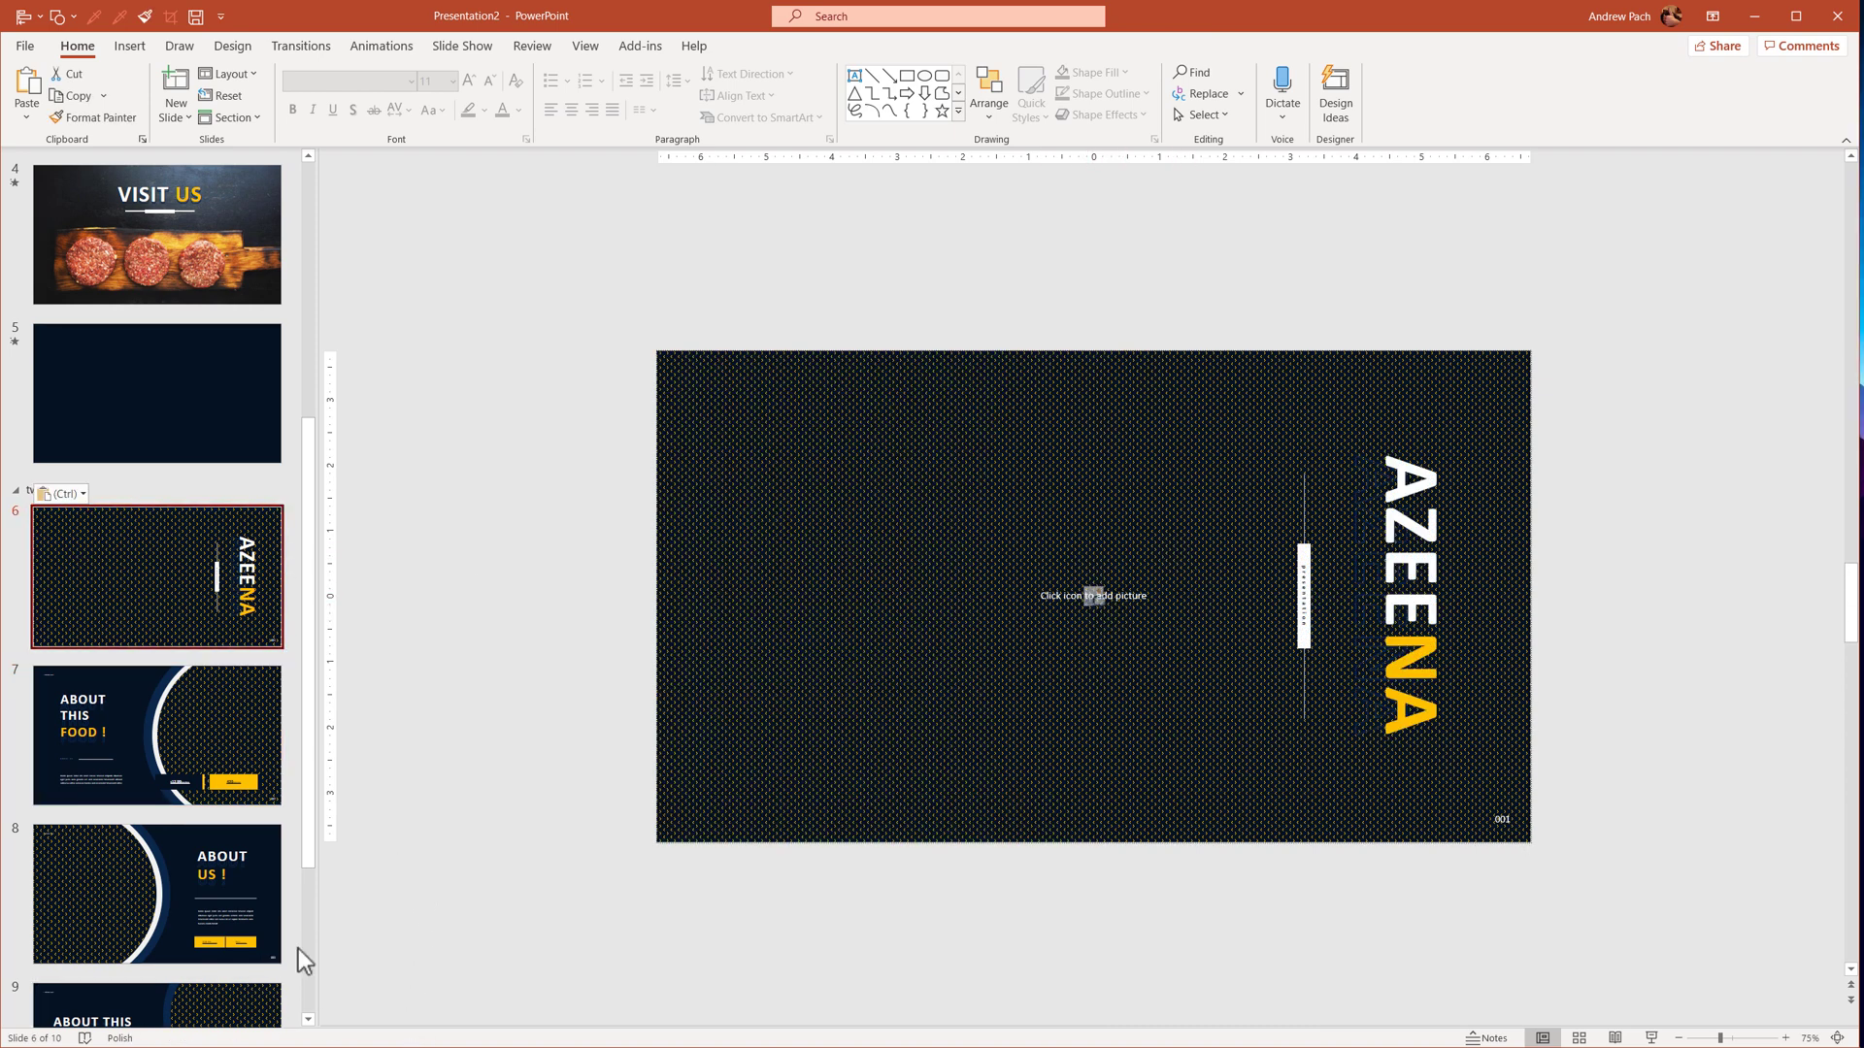
key(alt+Tab)
key(alt+Tab)
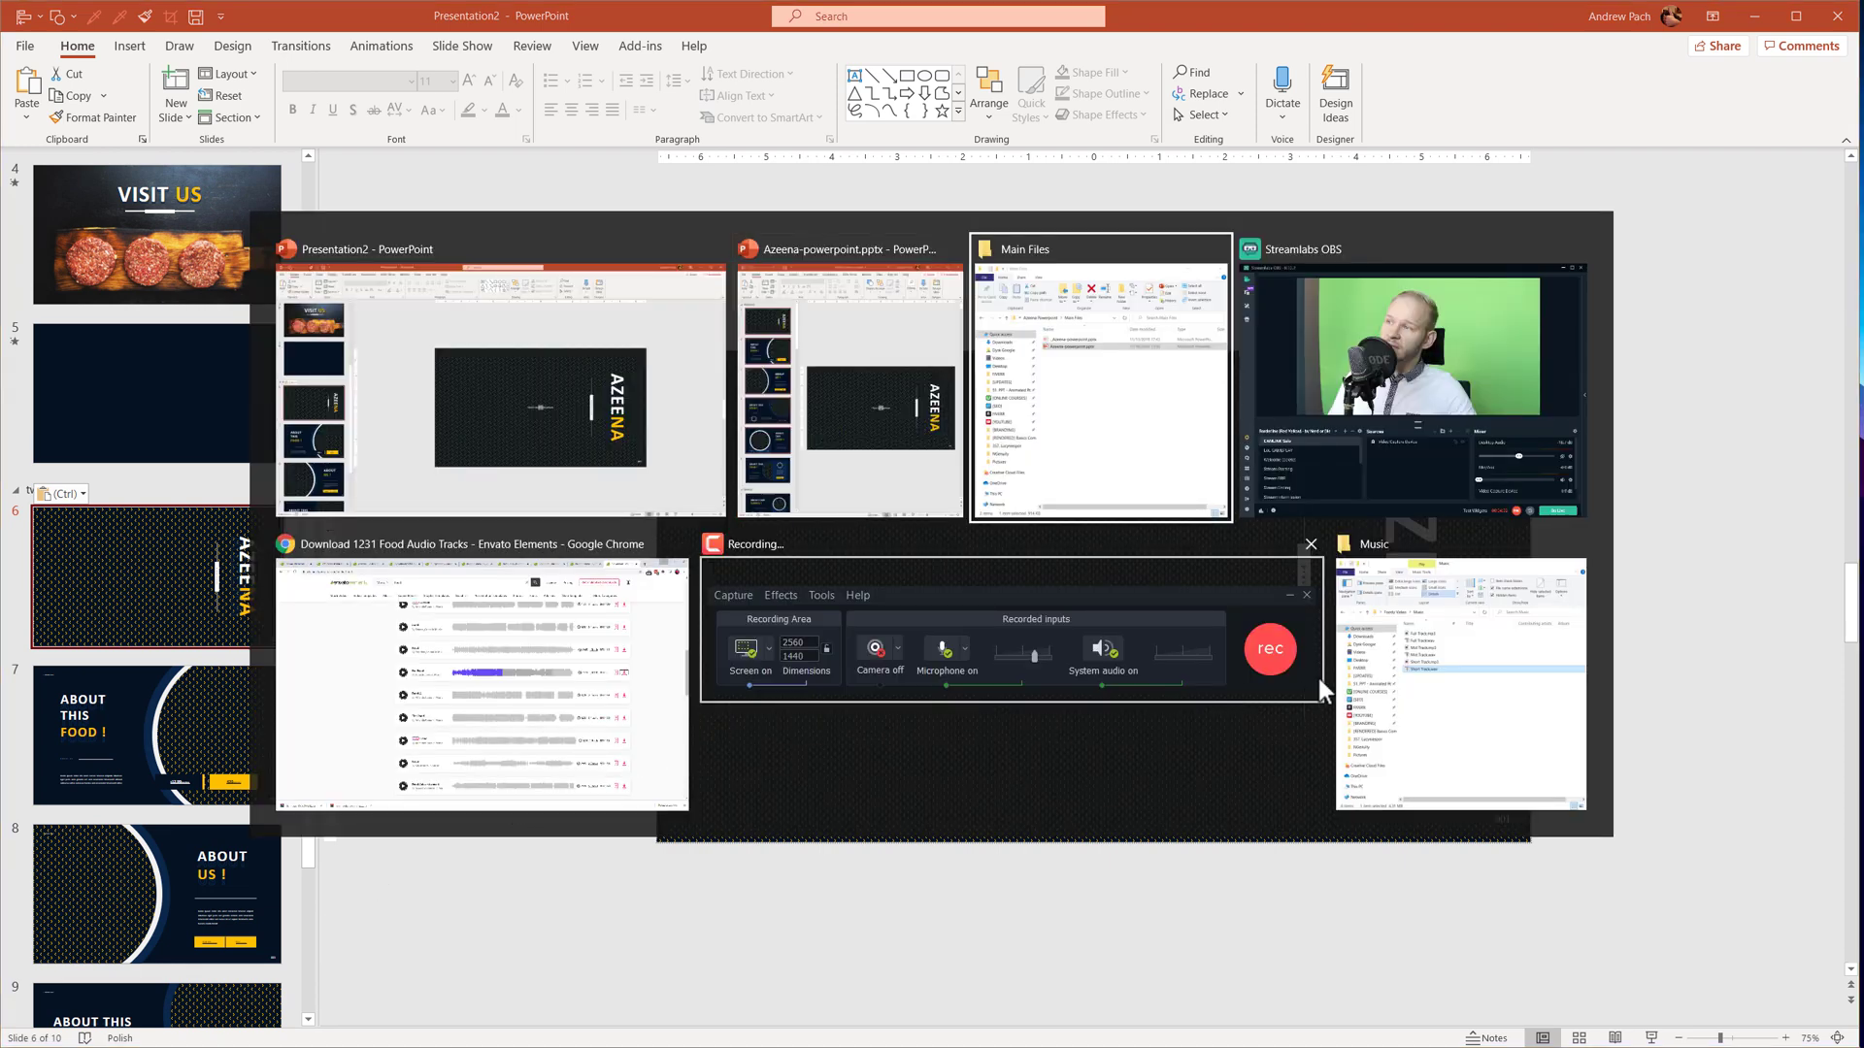
click(1056, 414)
Drag the burger-with-fries JPG from Desktop > Foody Video > Pictures into slide 6's picture placeholder.
drag(1494, 274, 718, 250)
click(505, 528)
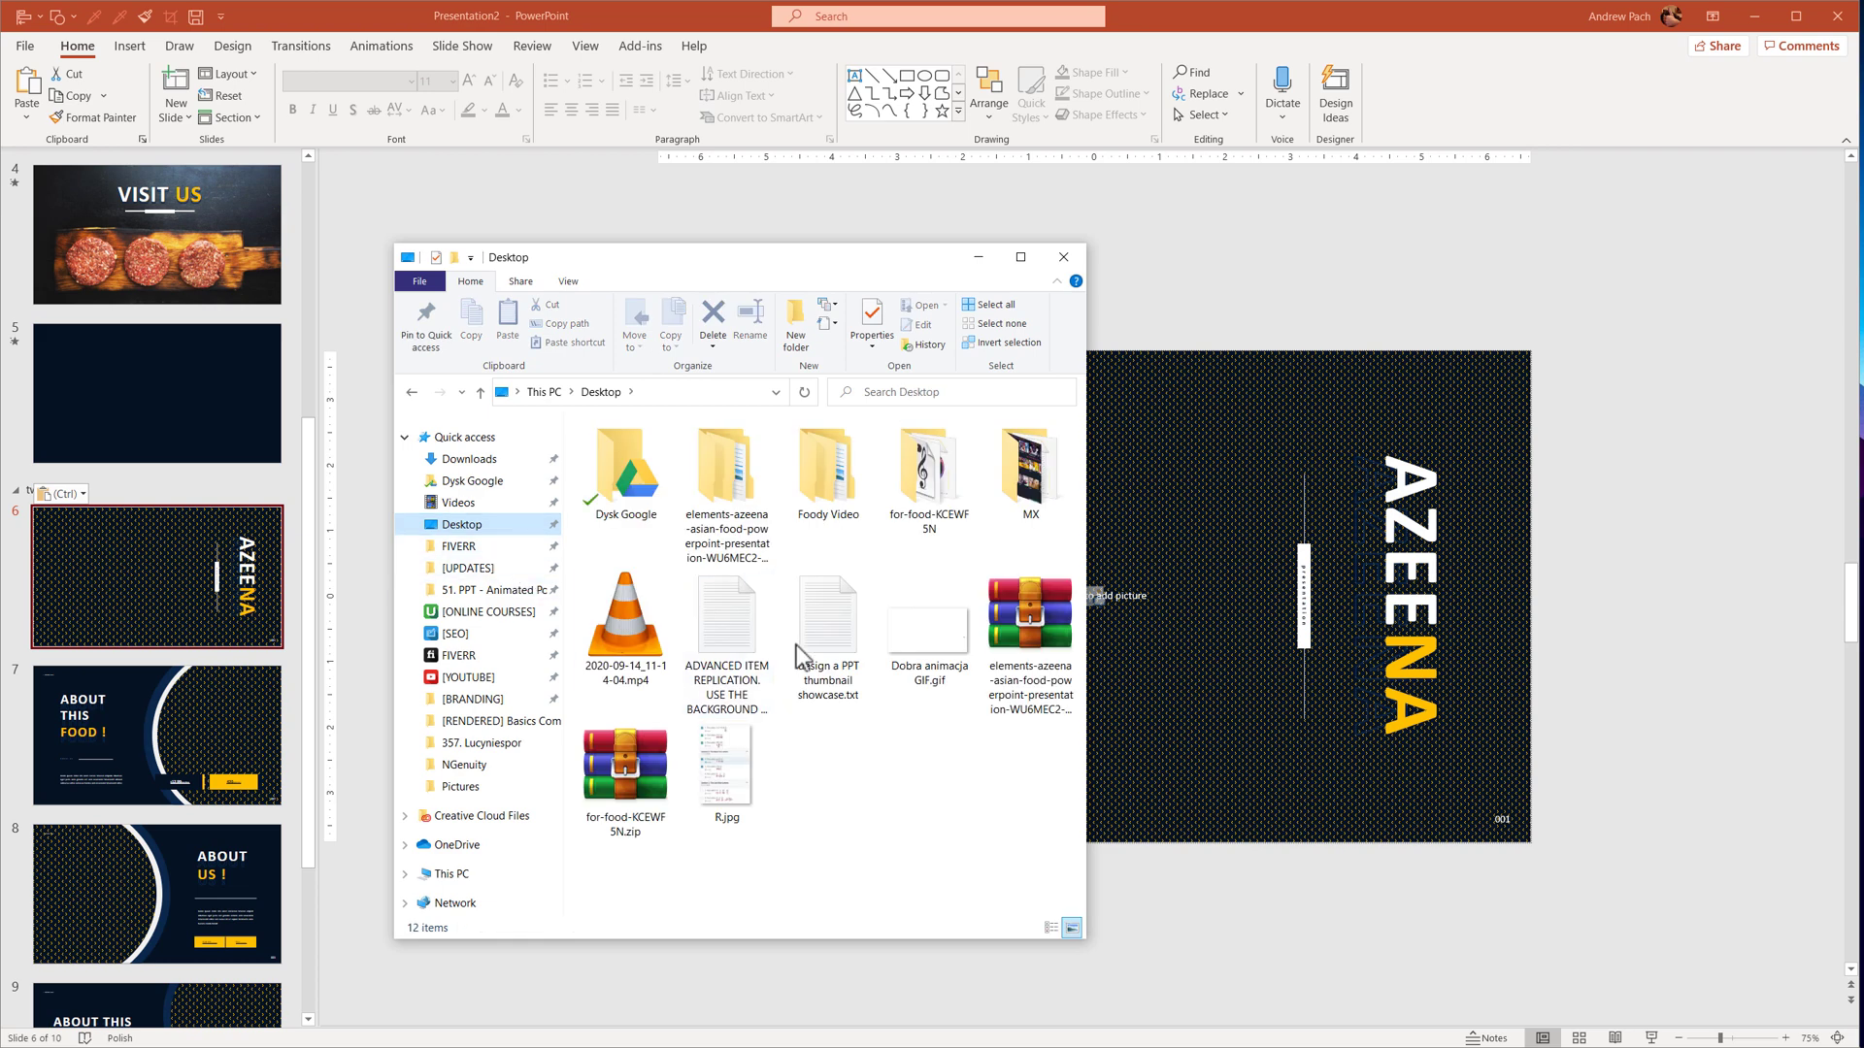
double_click(840, 475)
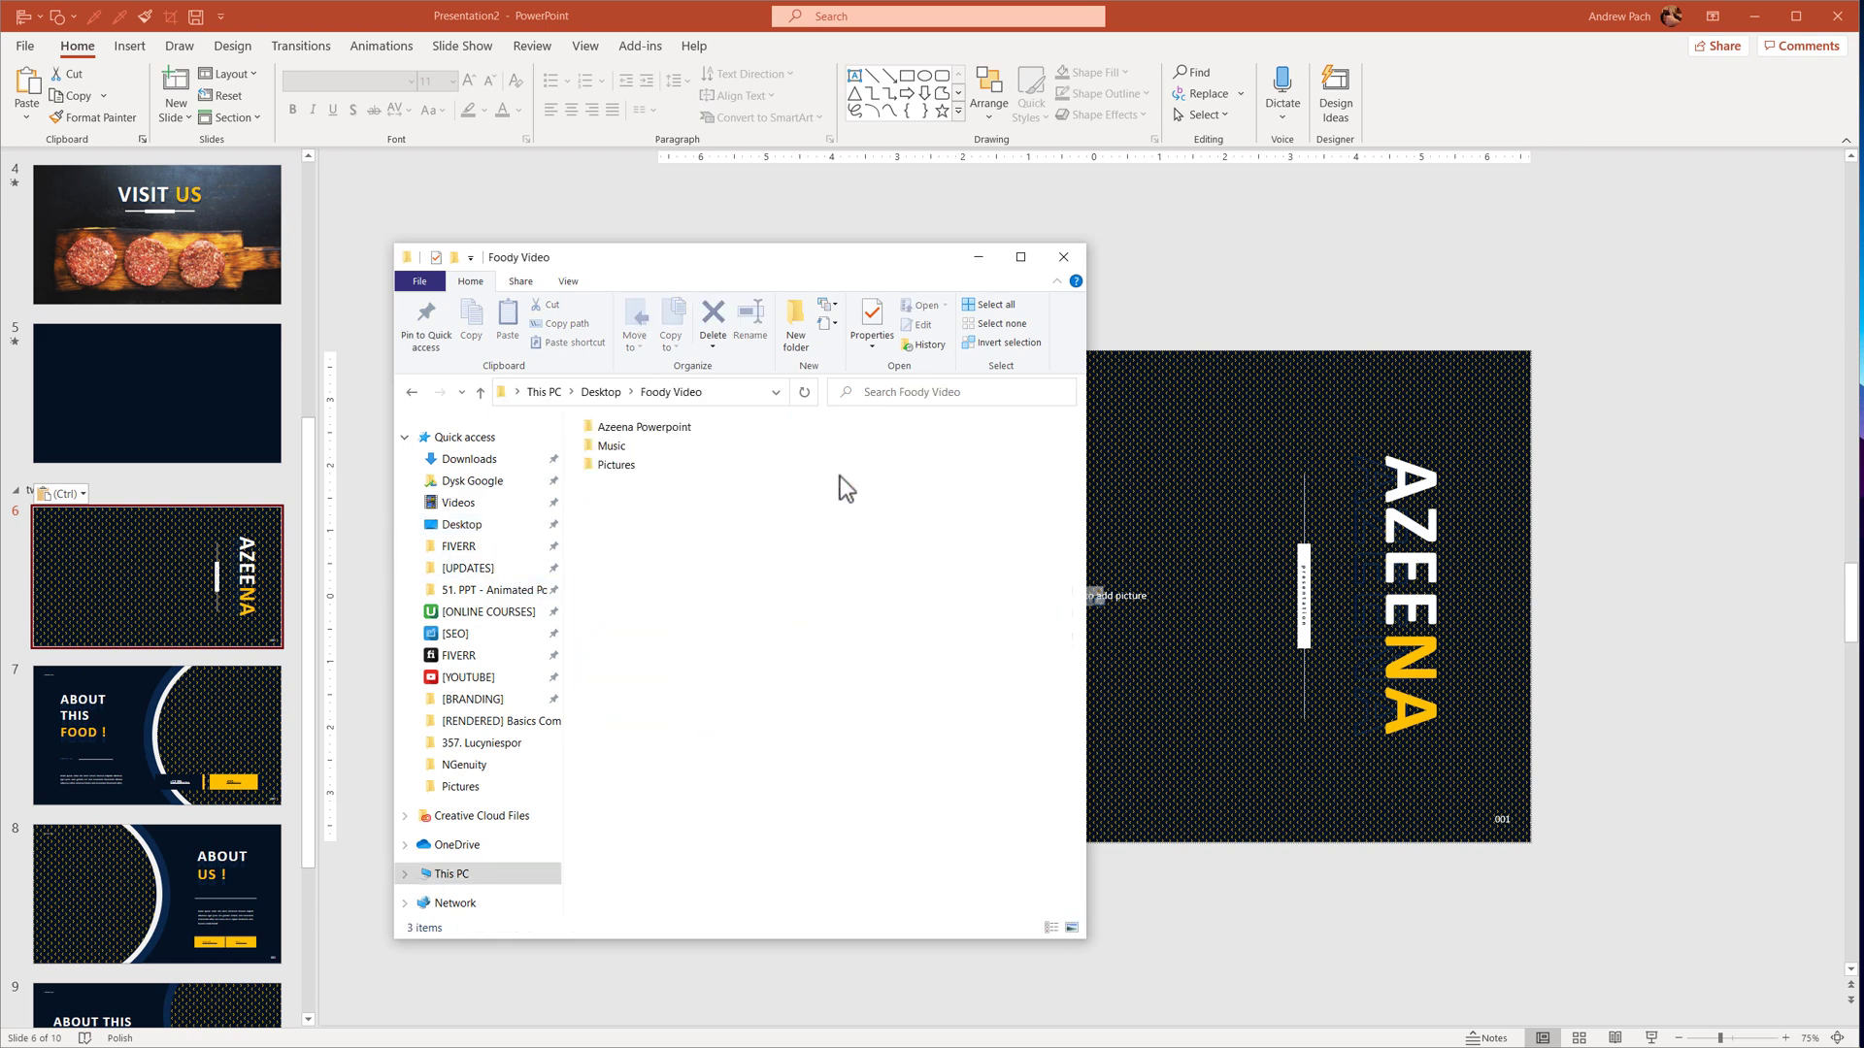
double_click(631, 457)
drag(771, 264, 565, 236)
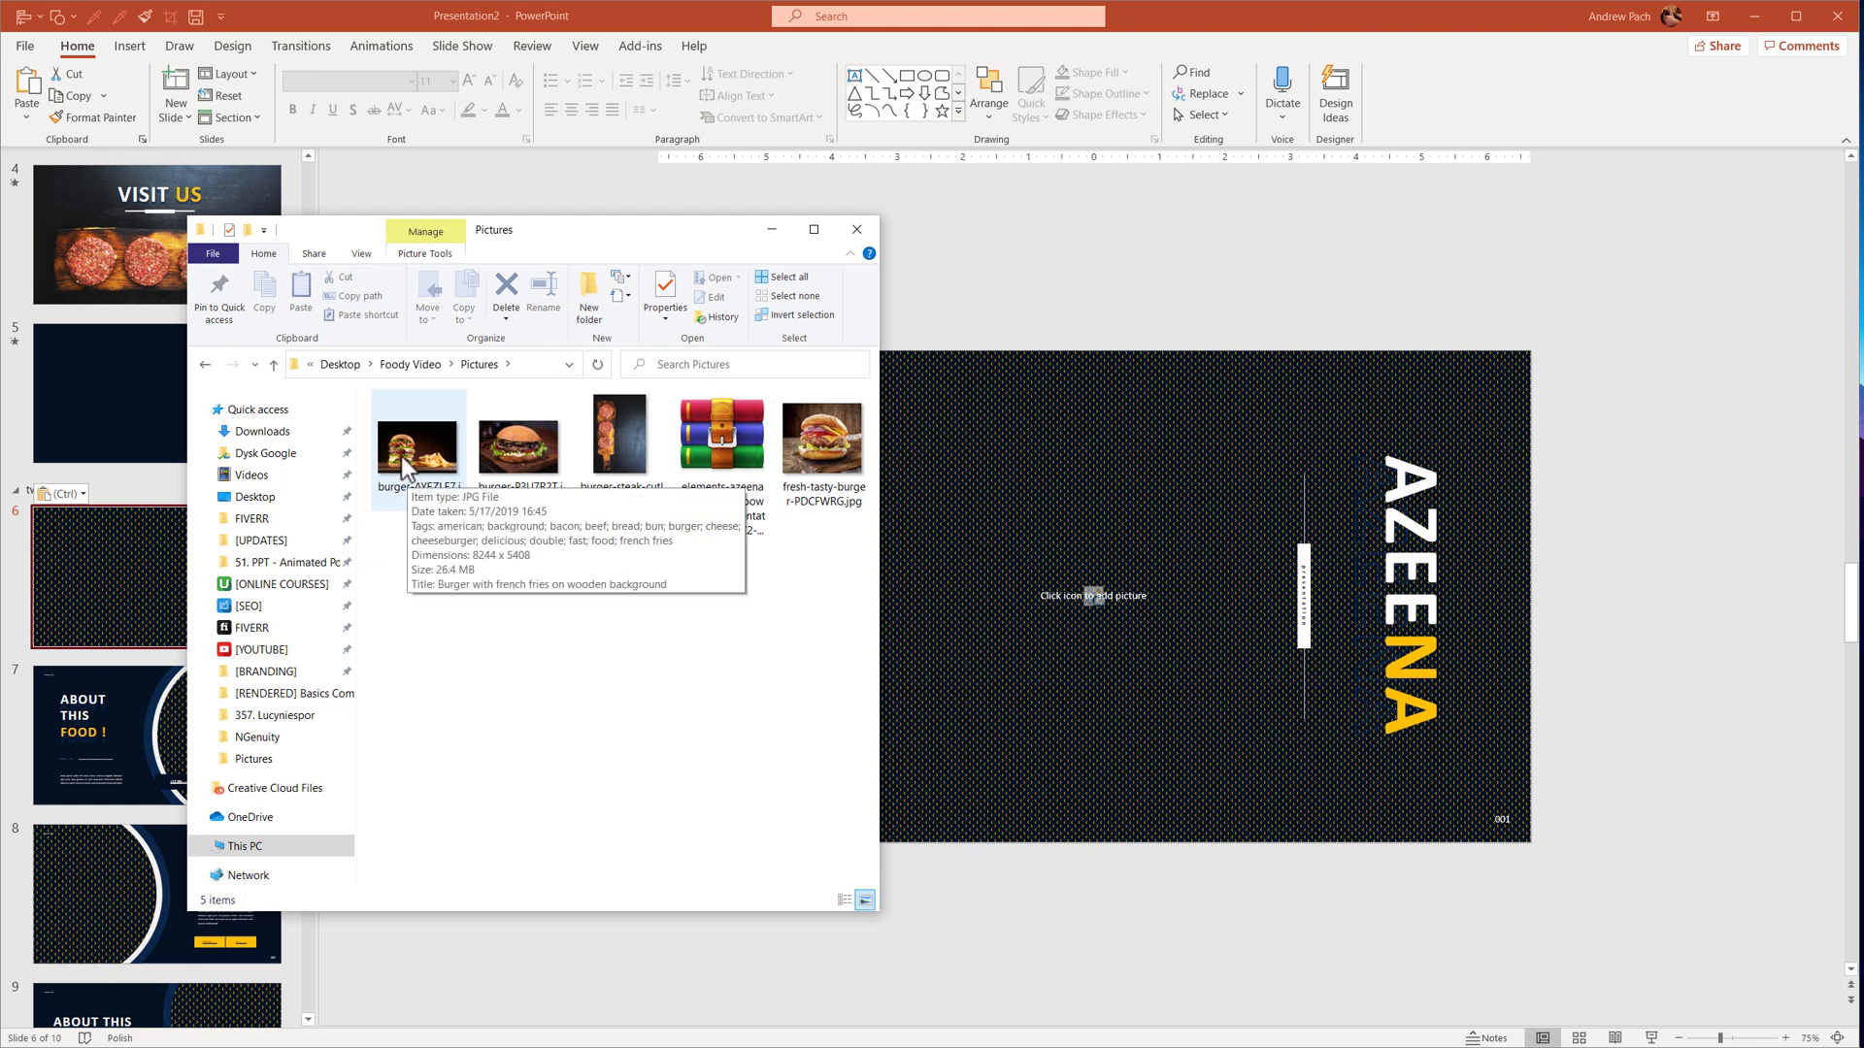
drag(405, 469, 1132, 618)
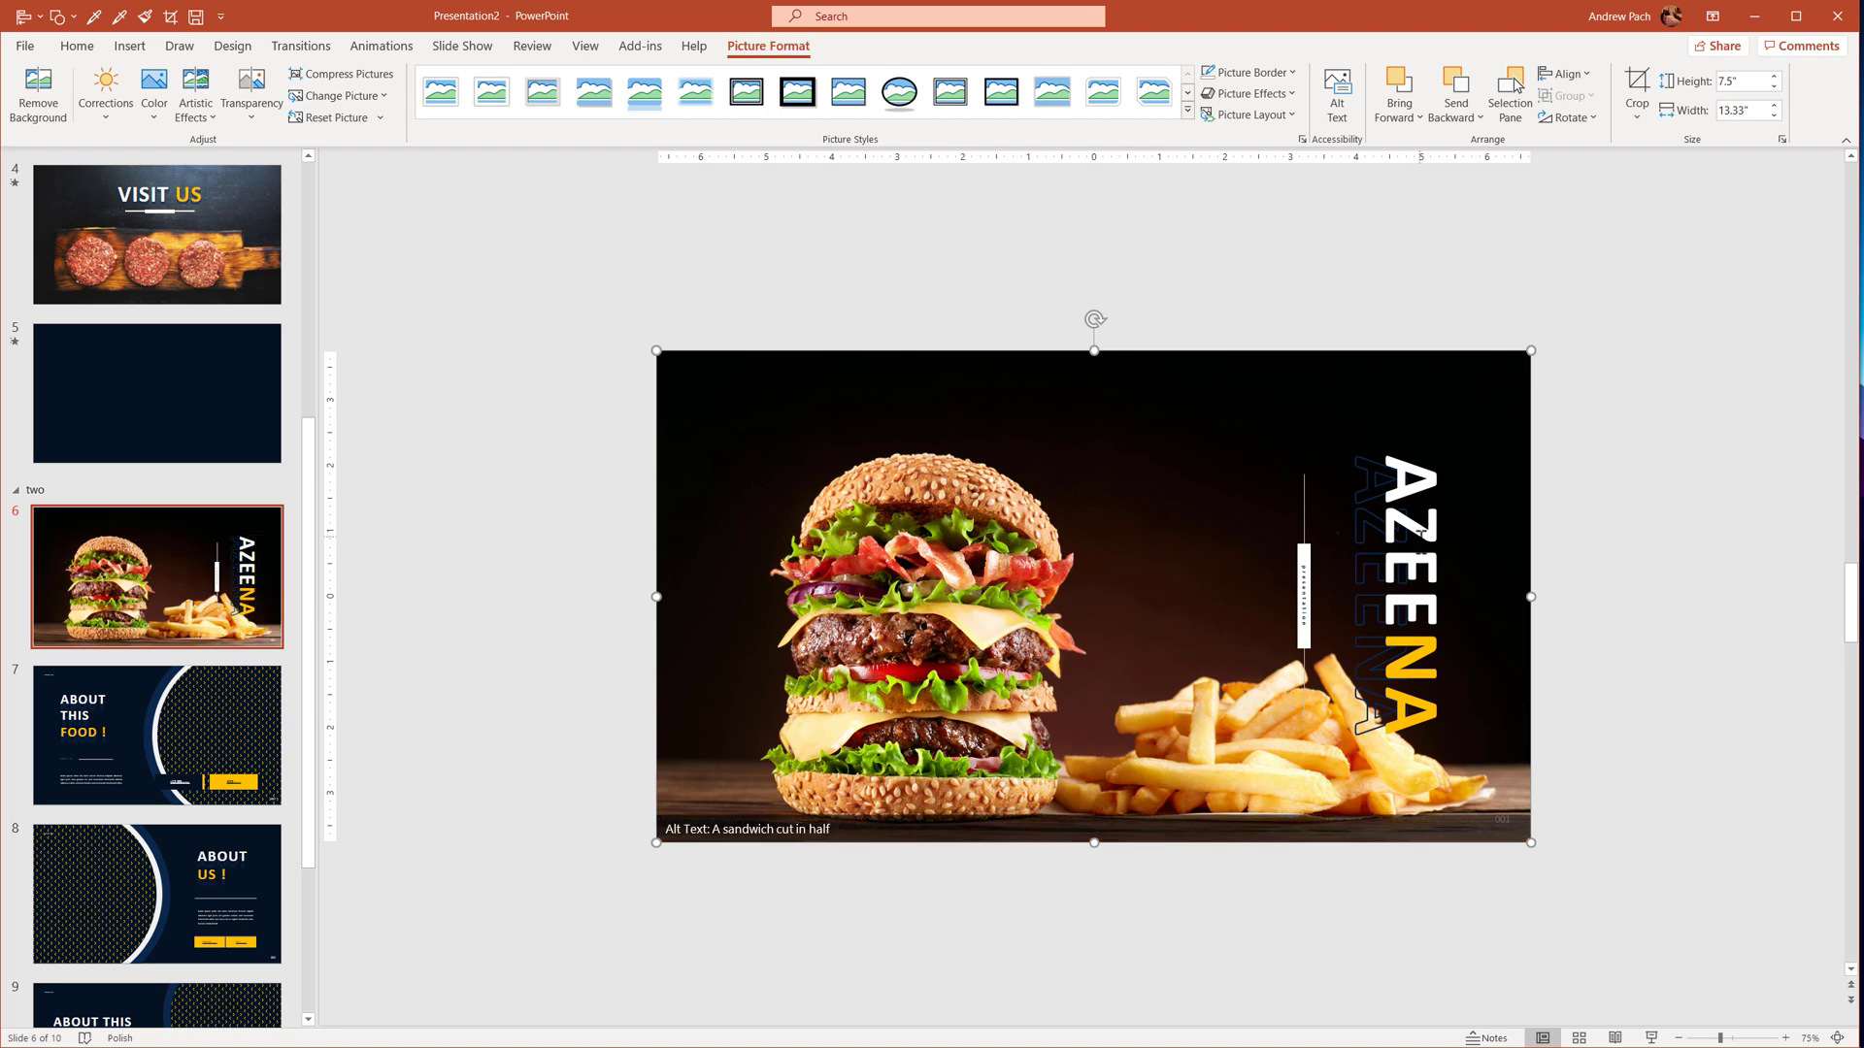
Rotate the vertical AZEENA title 90° to horizontal and move it up-left above the fries.
click(1422, 556)
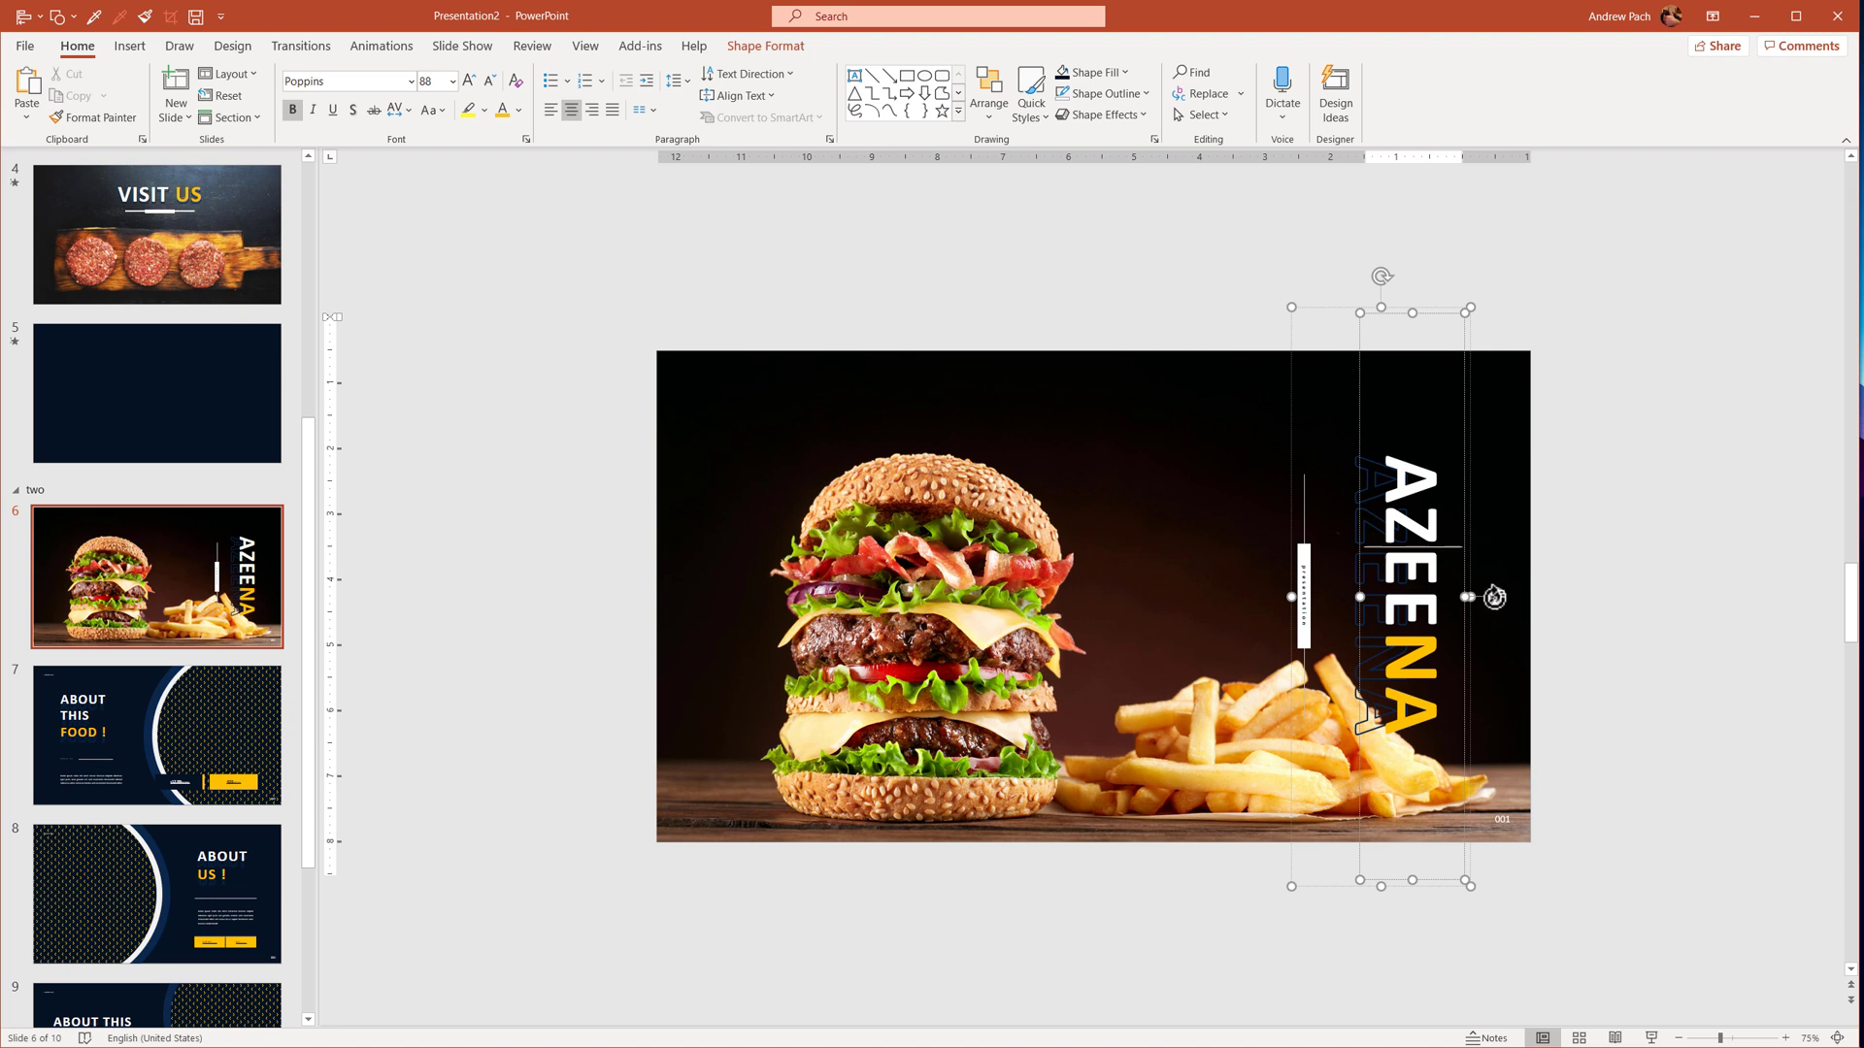
drag(1494, 597, 1427, 495)
key(ctrl+z)
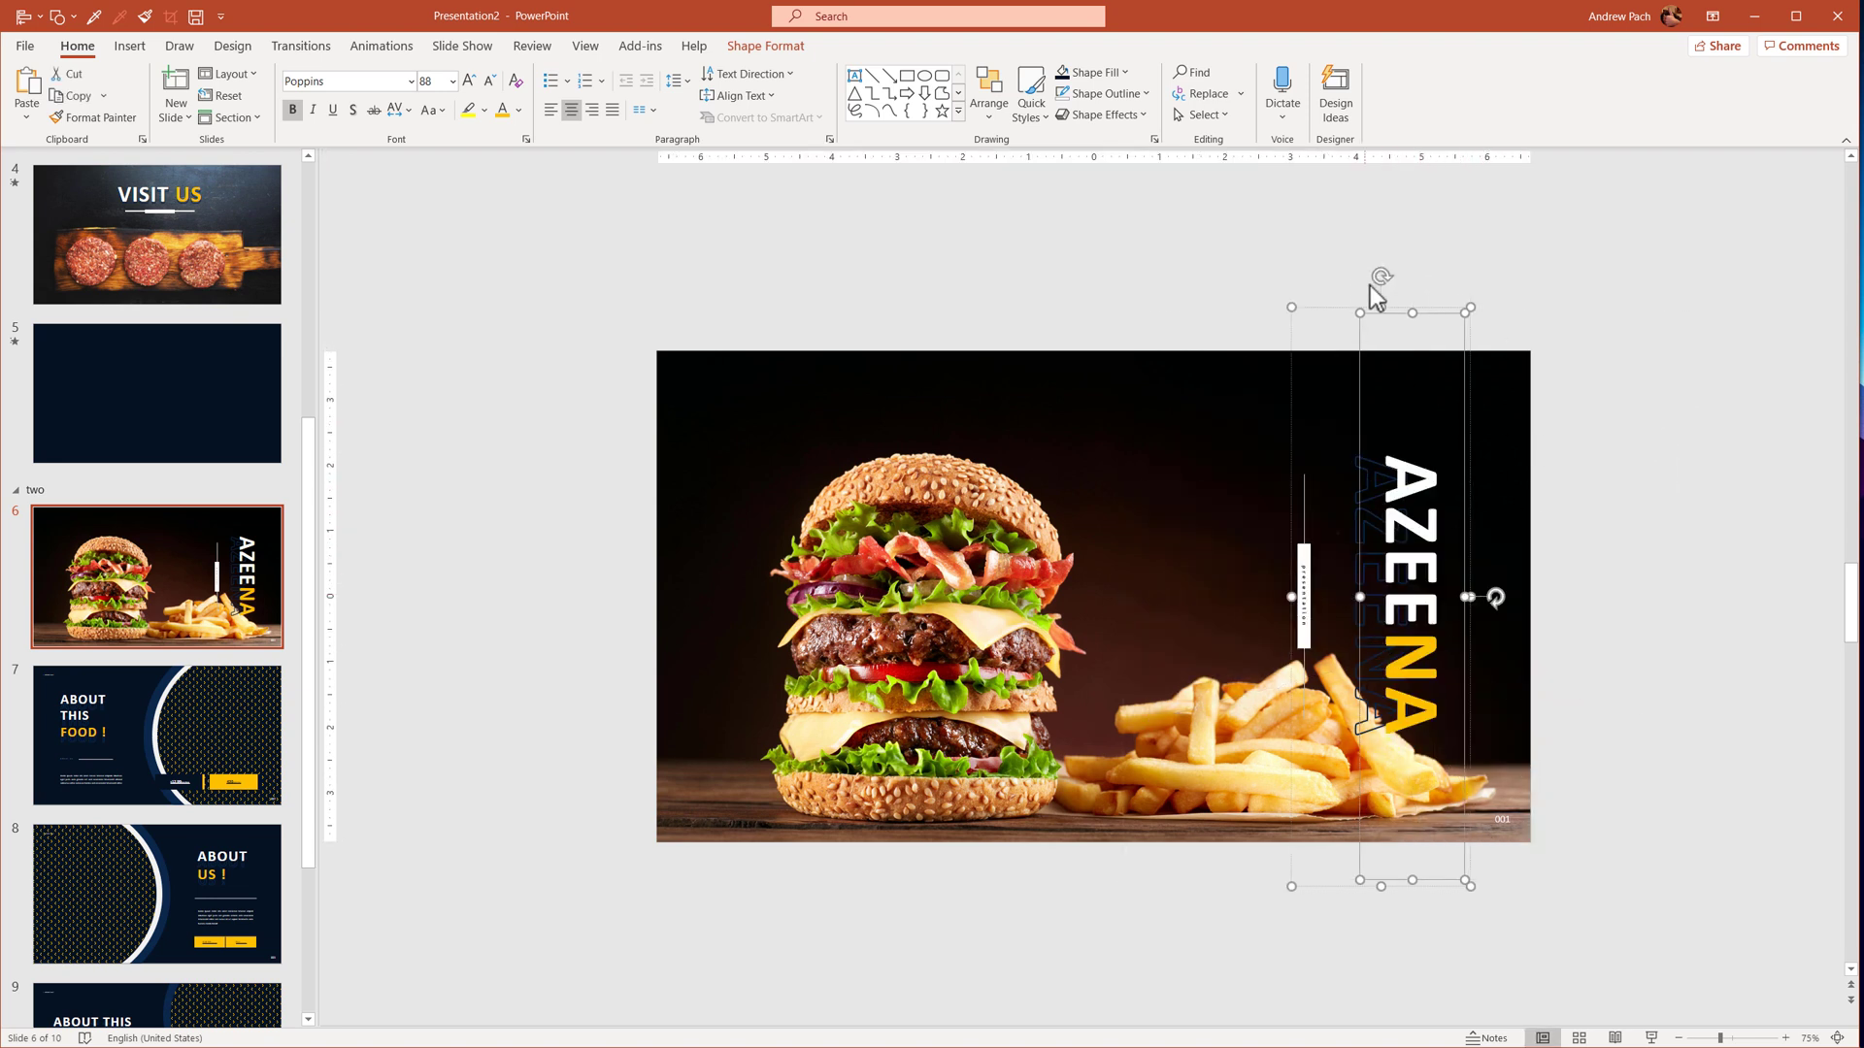
drag(1385, 276, 1101, 573)
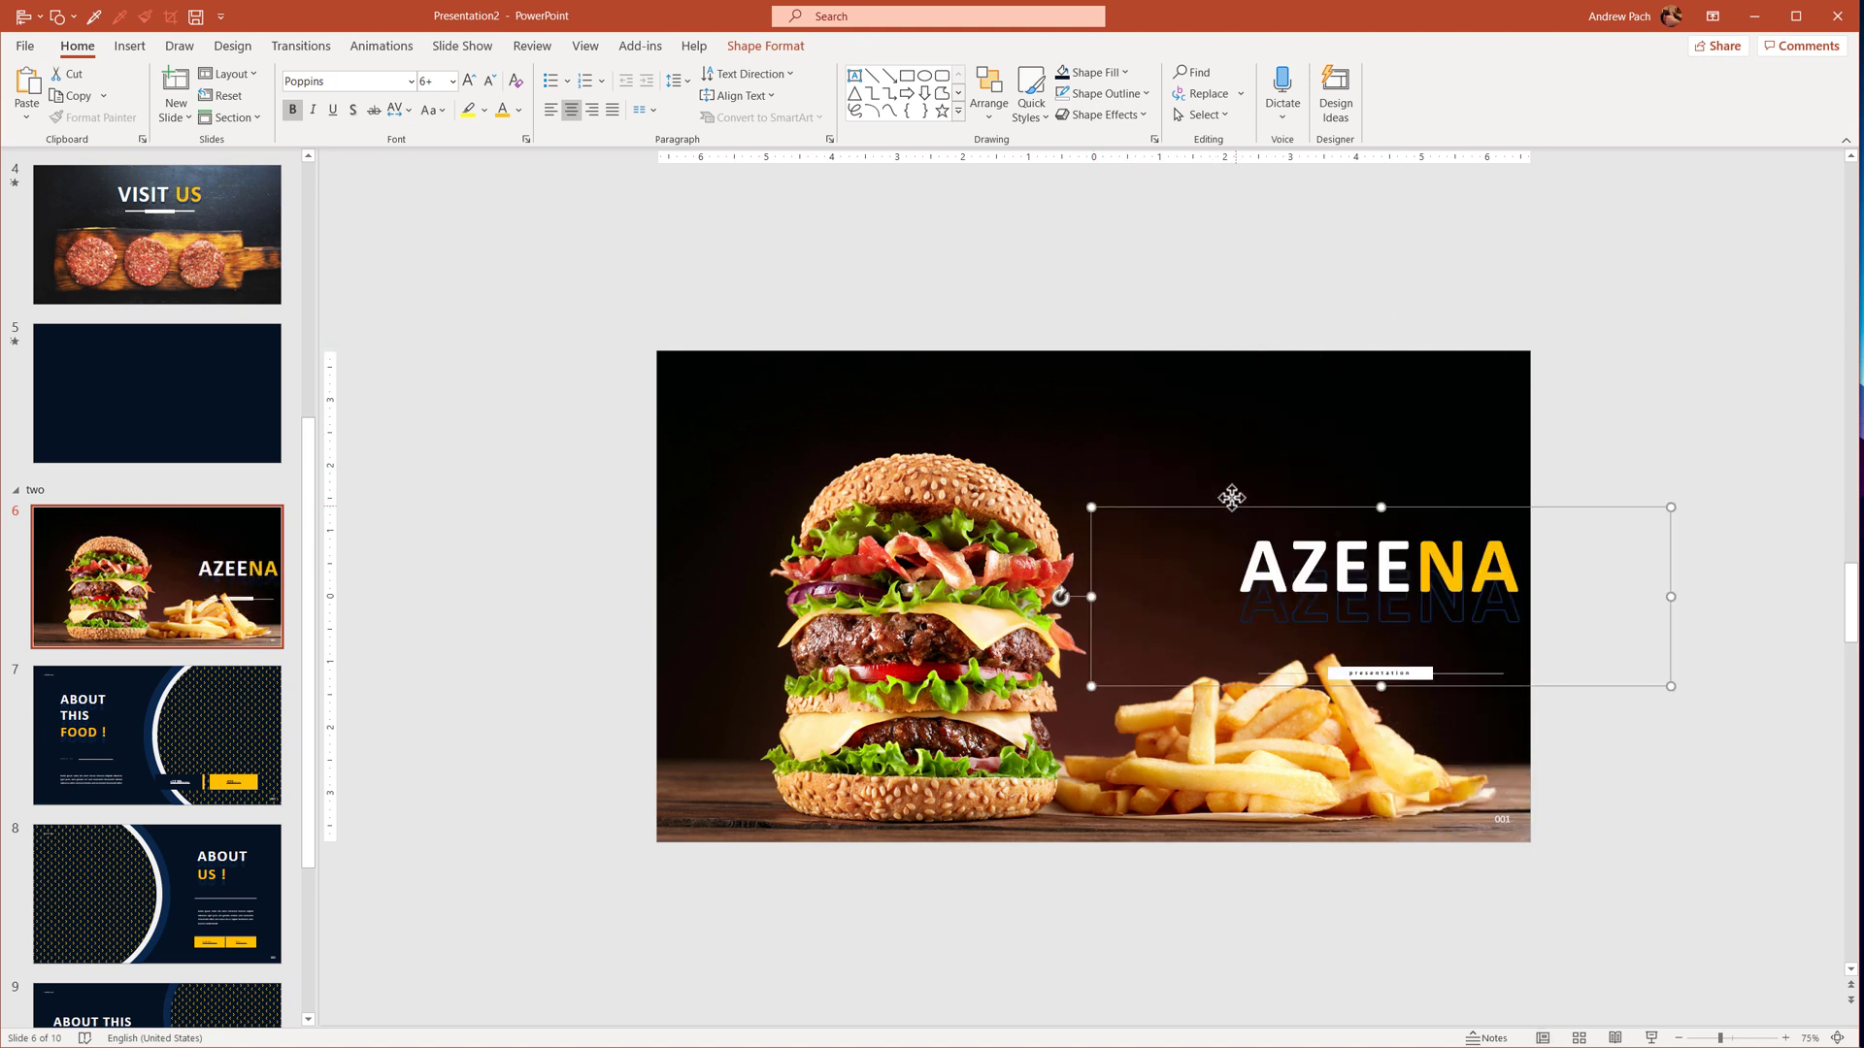
drag(1236, 504, 1141, 406)
Retype the title as MEATEAT, keeping EAT in yellow.
click(1235, 464)
key(Escape)
key(BackSpace)
key(BackSpace)
text(EAT)
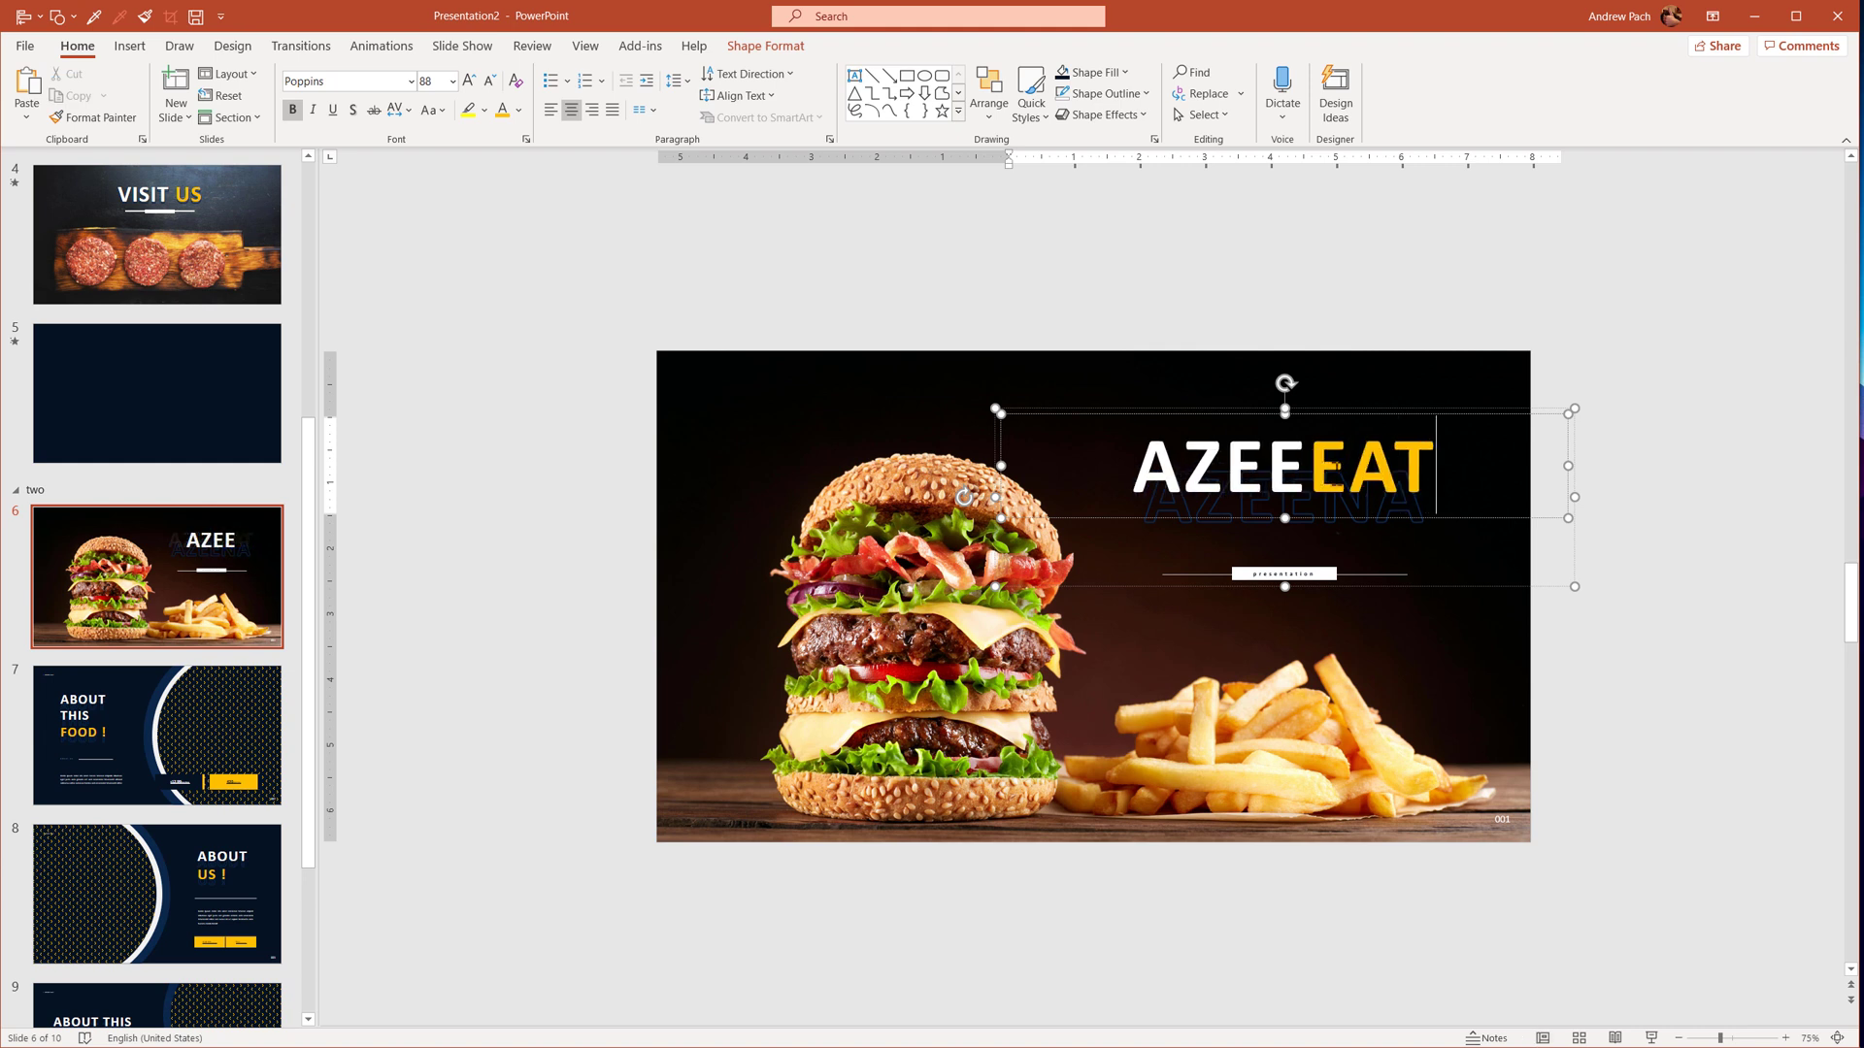
key(Left)
key(Left)
key(Left)
key(BackSpace)
key(BackSpace)
key(BackSpace)
key(BackSpace)
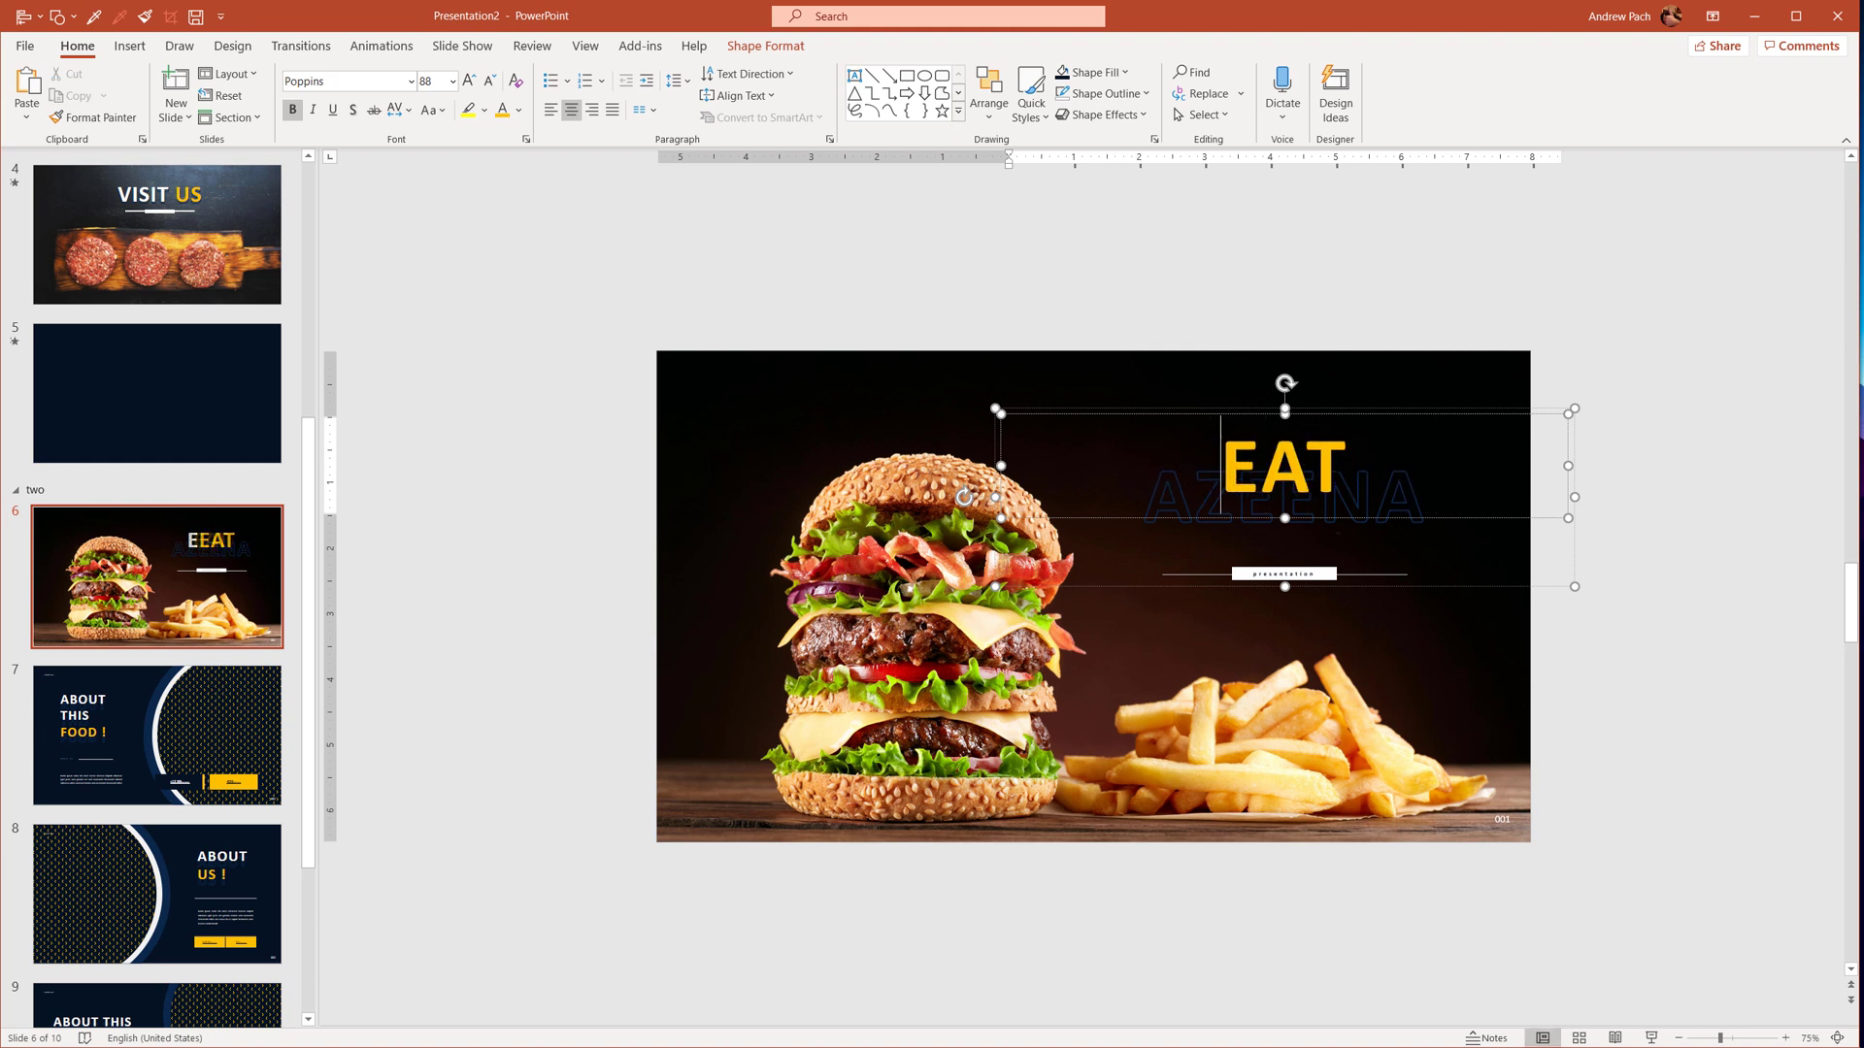
text(EATEA)
key(BackSpace)
key(BackSpace)
key(BackSpace)
key(BackSpace)
key(BackSpace)
text(M<E)
key(BackSpace)
key(BackSpace)
text(EAT)
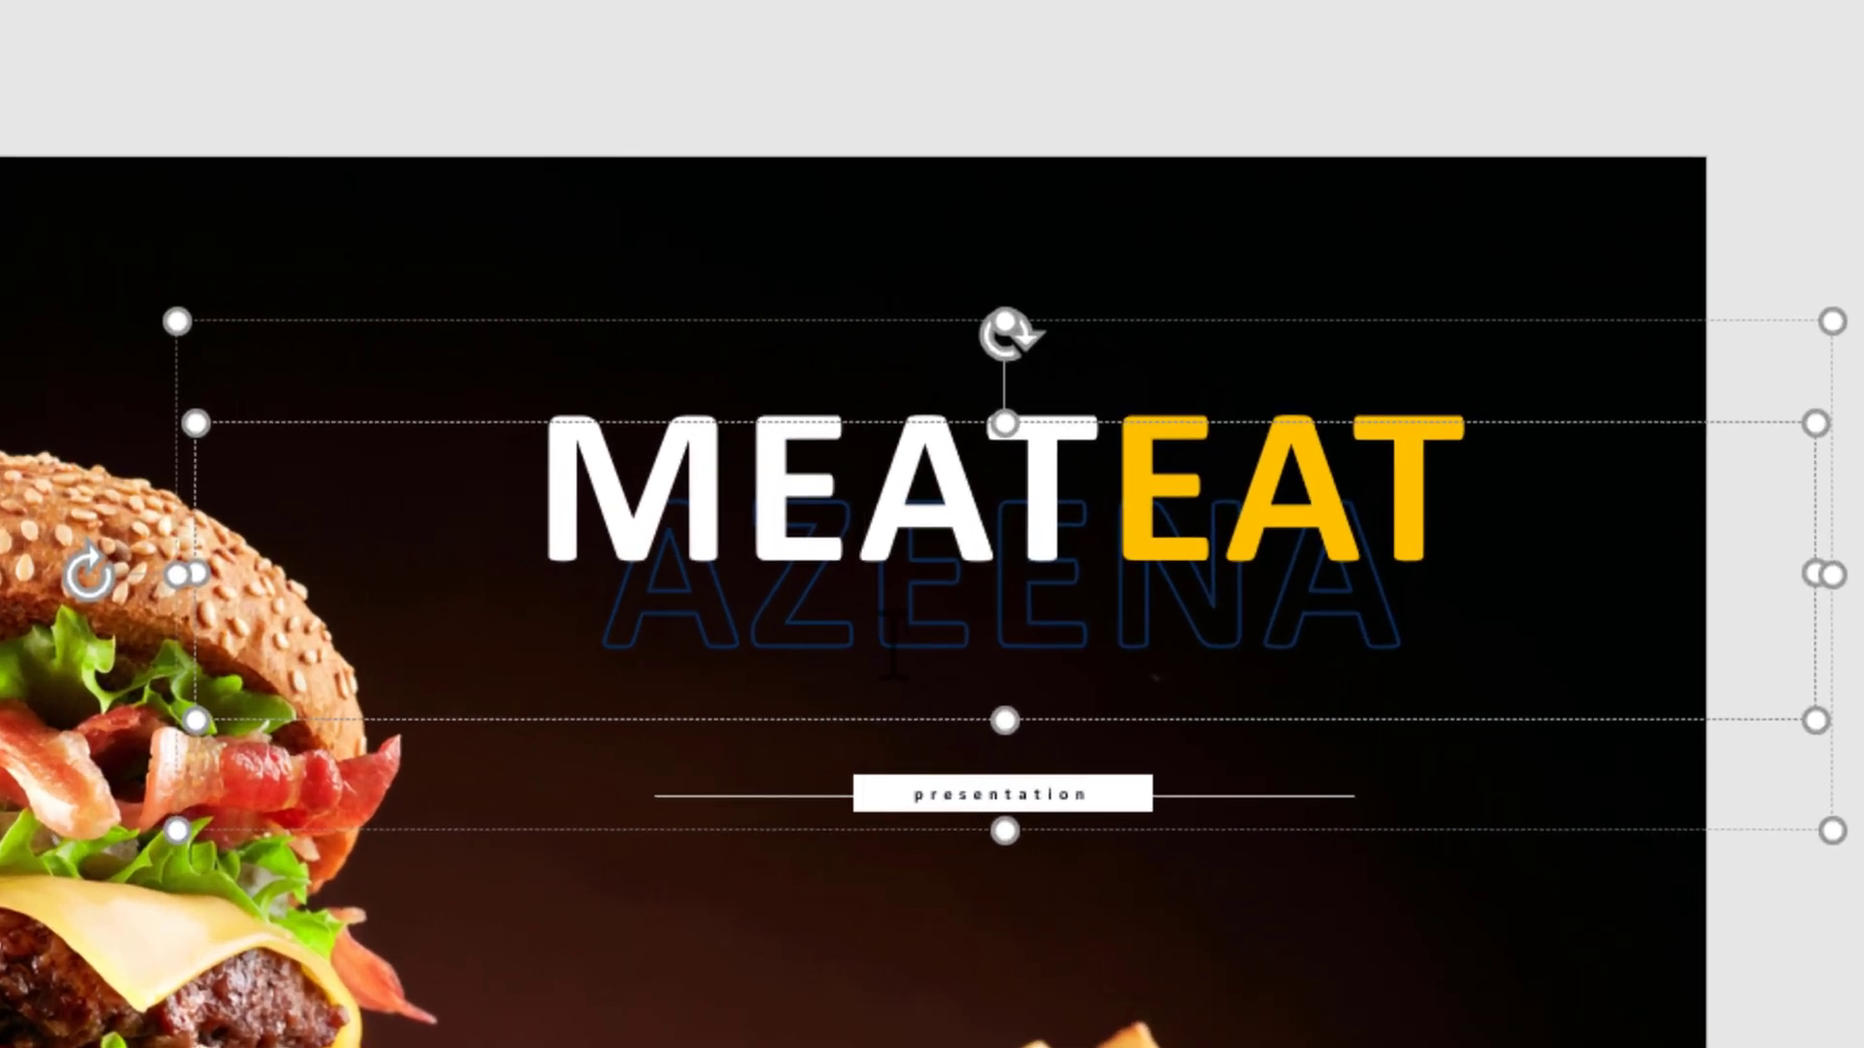
Change the outlined echo text behind the title to MEATEAT.
key(ctrl+a)
text(<EATEAT)
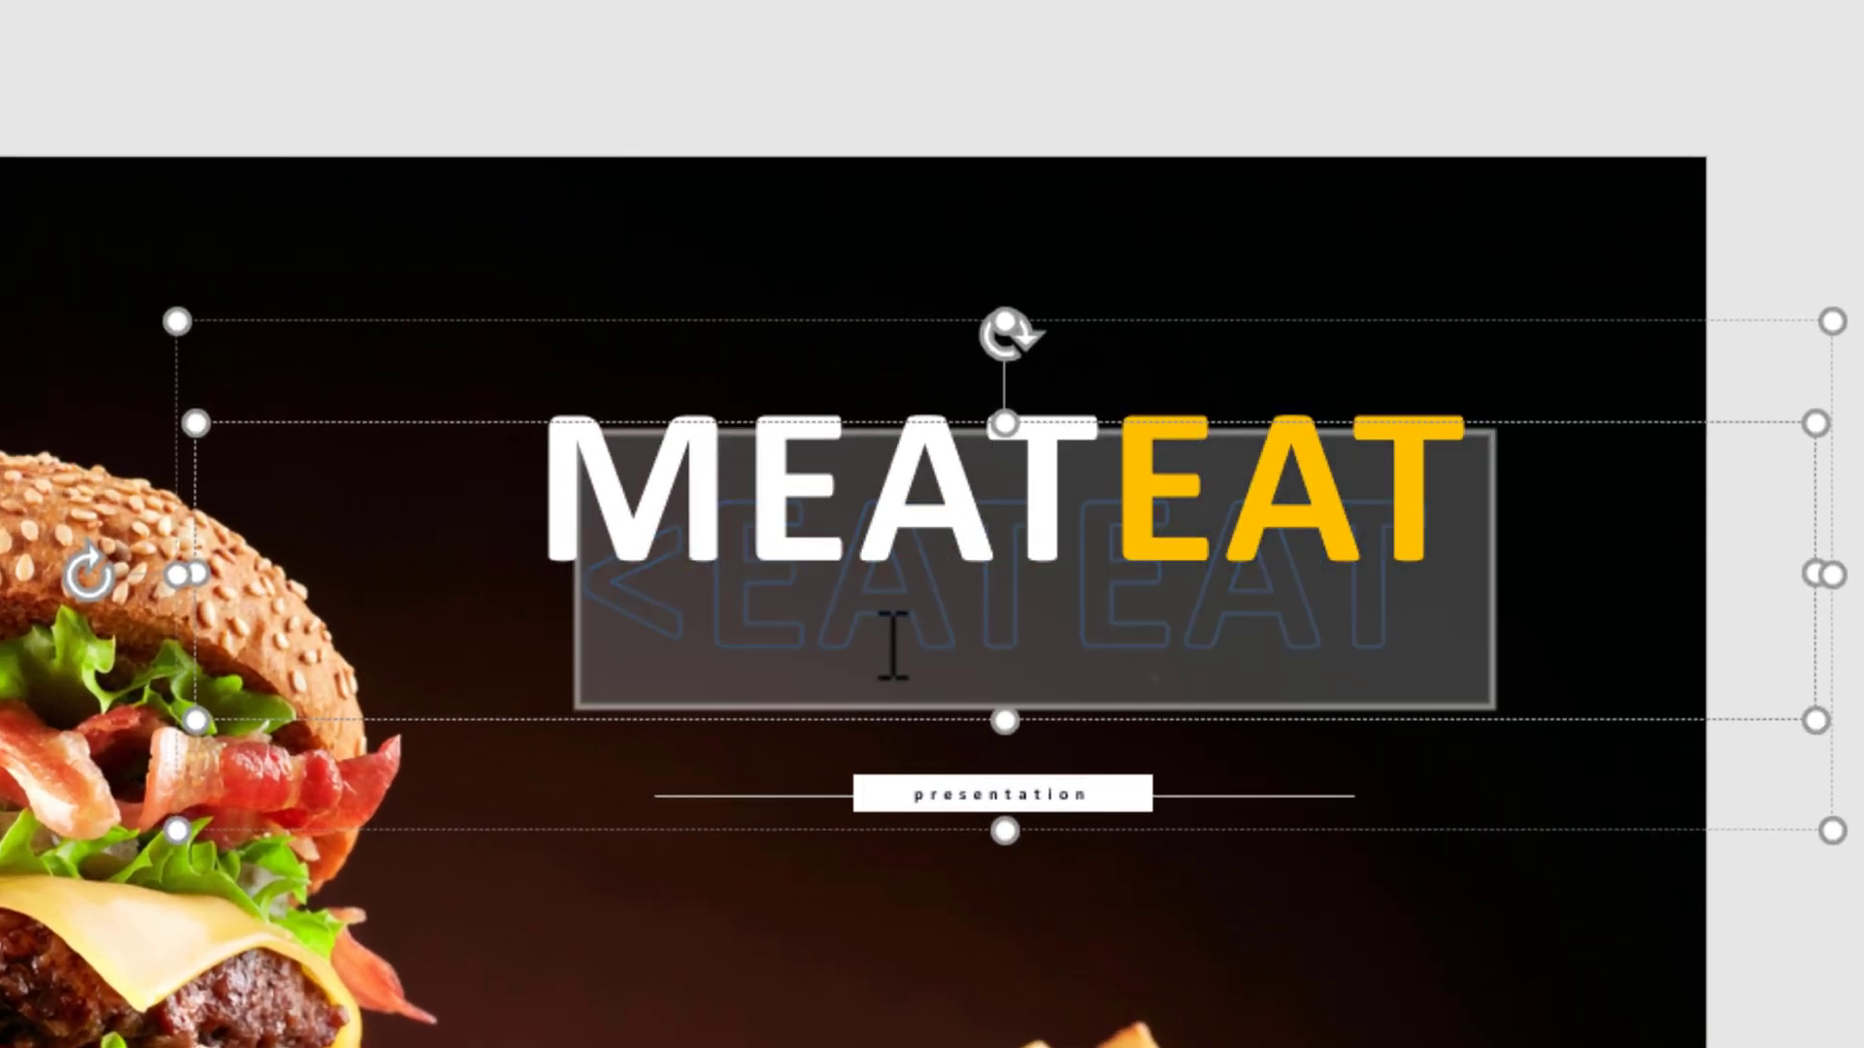
text(MEATEAT)
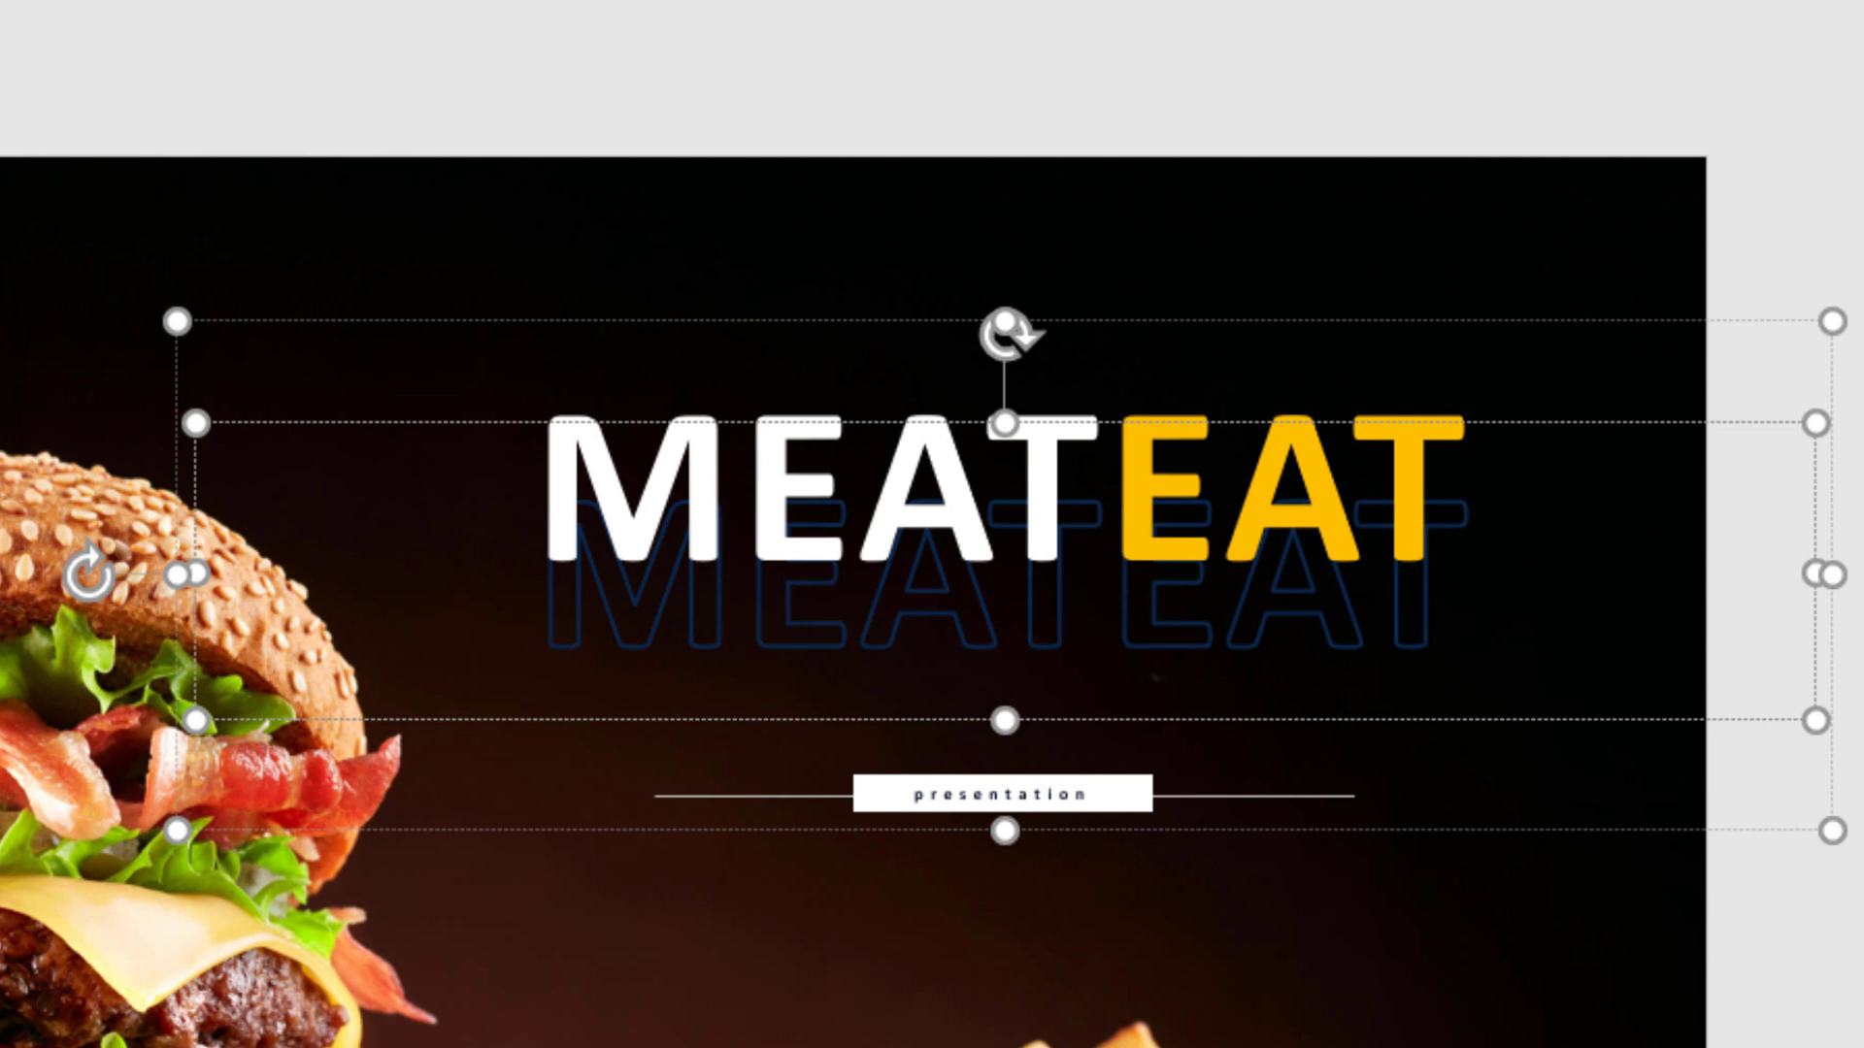
key(Escape)
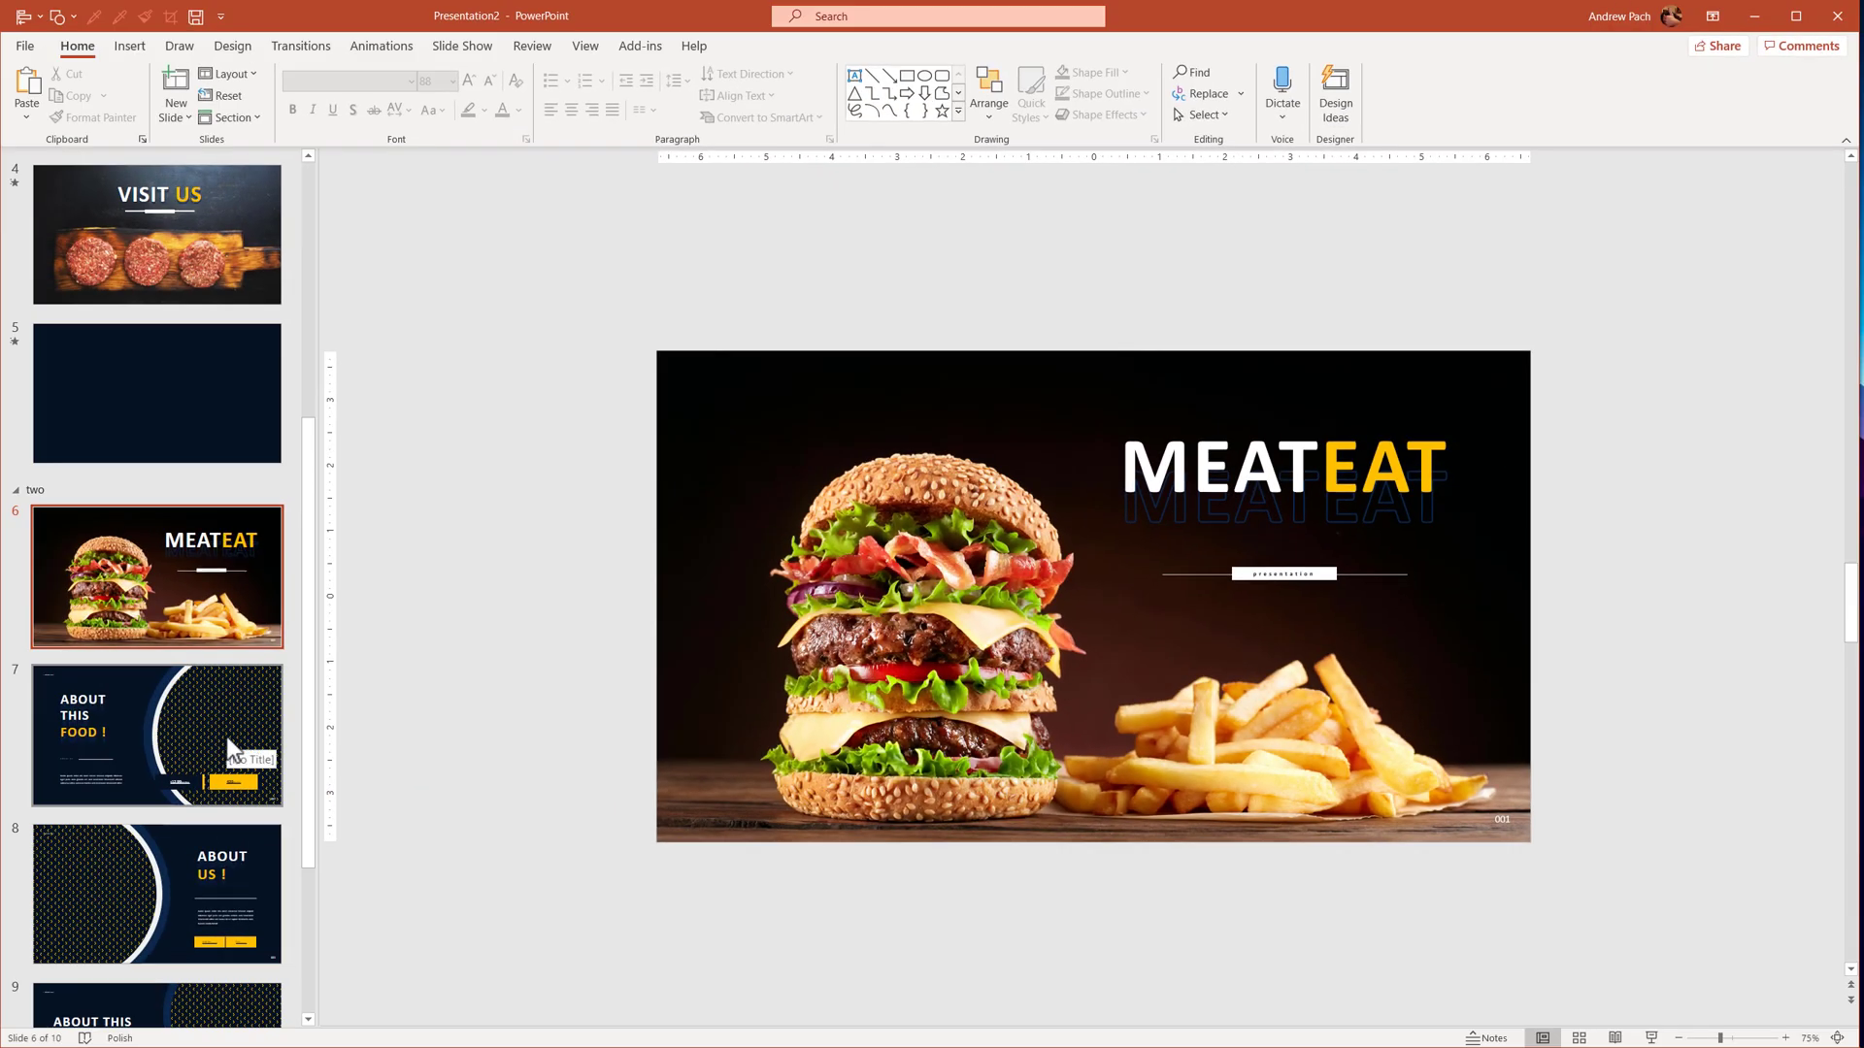
Switch to slide 7, ABOUT THIS FOOD !, in the slide pane.
click(226, 742)
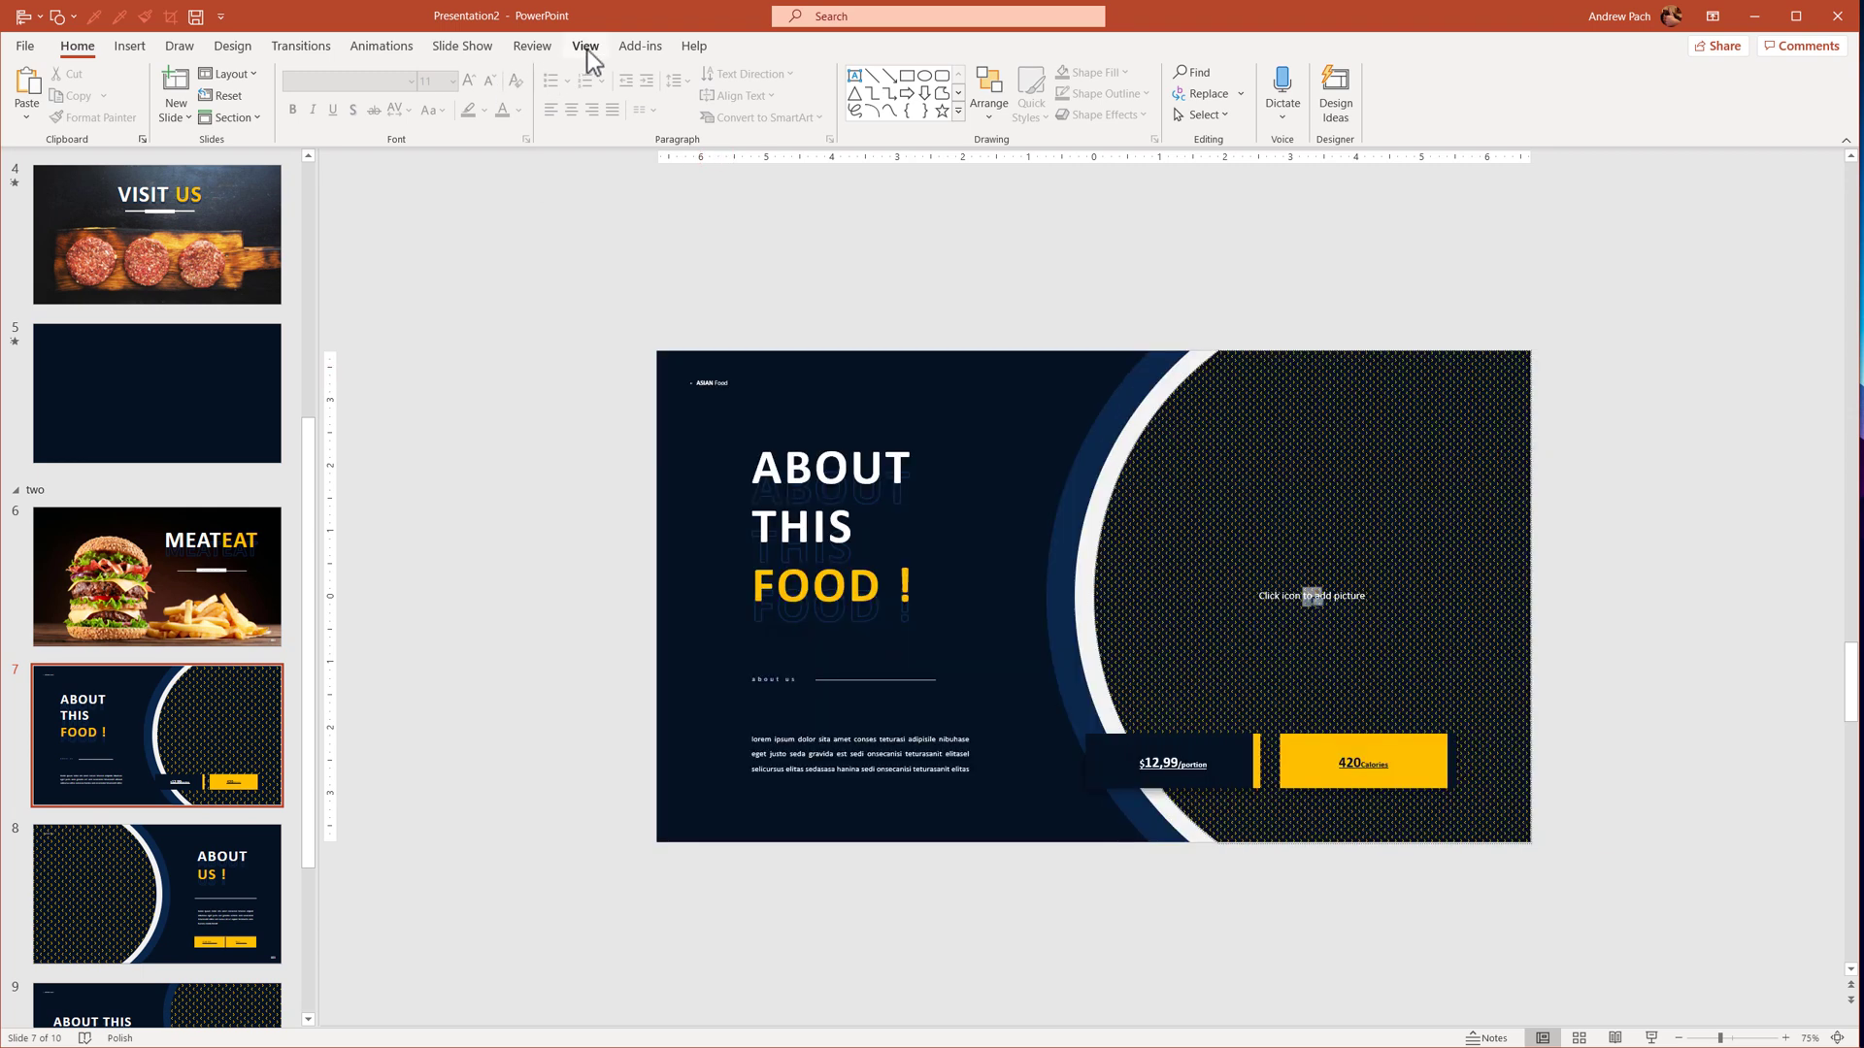
In Slide Master view, delete the ASIAN Food placeholder from the second master.
click(585, 45)
click(248, 95)
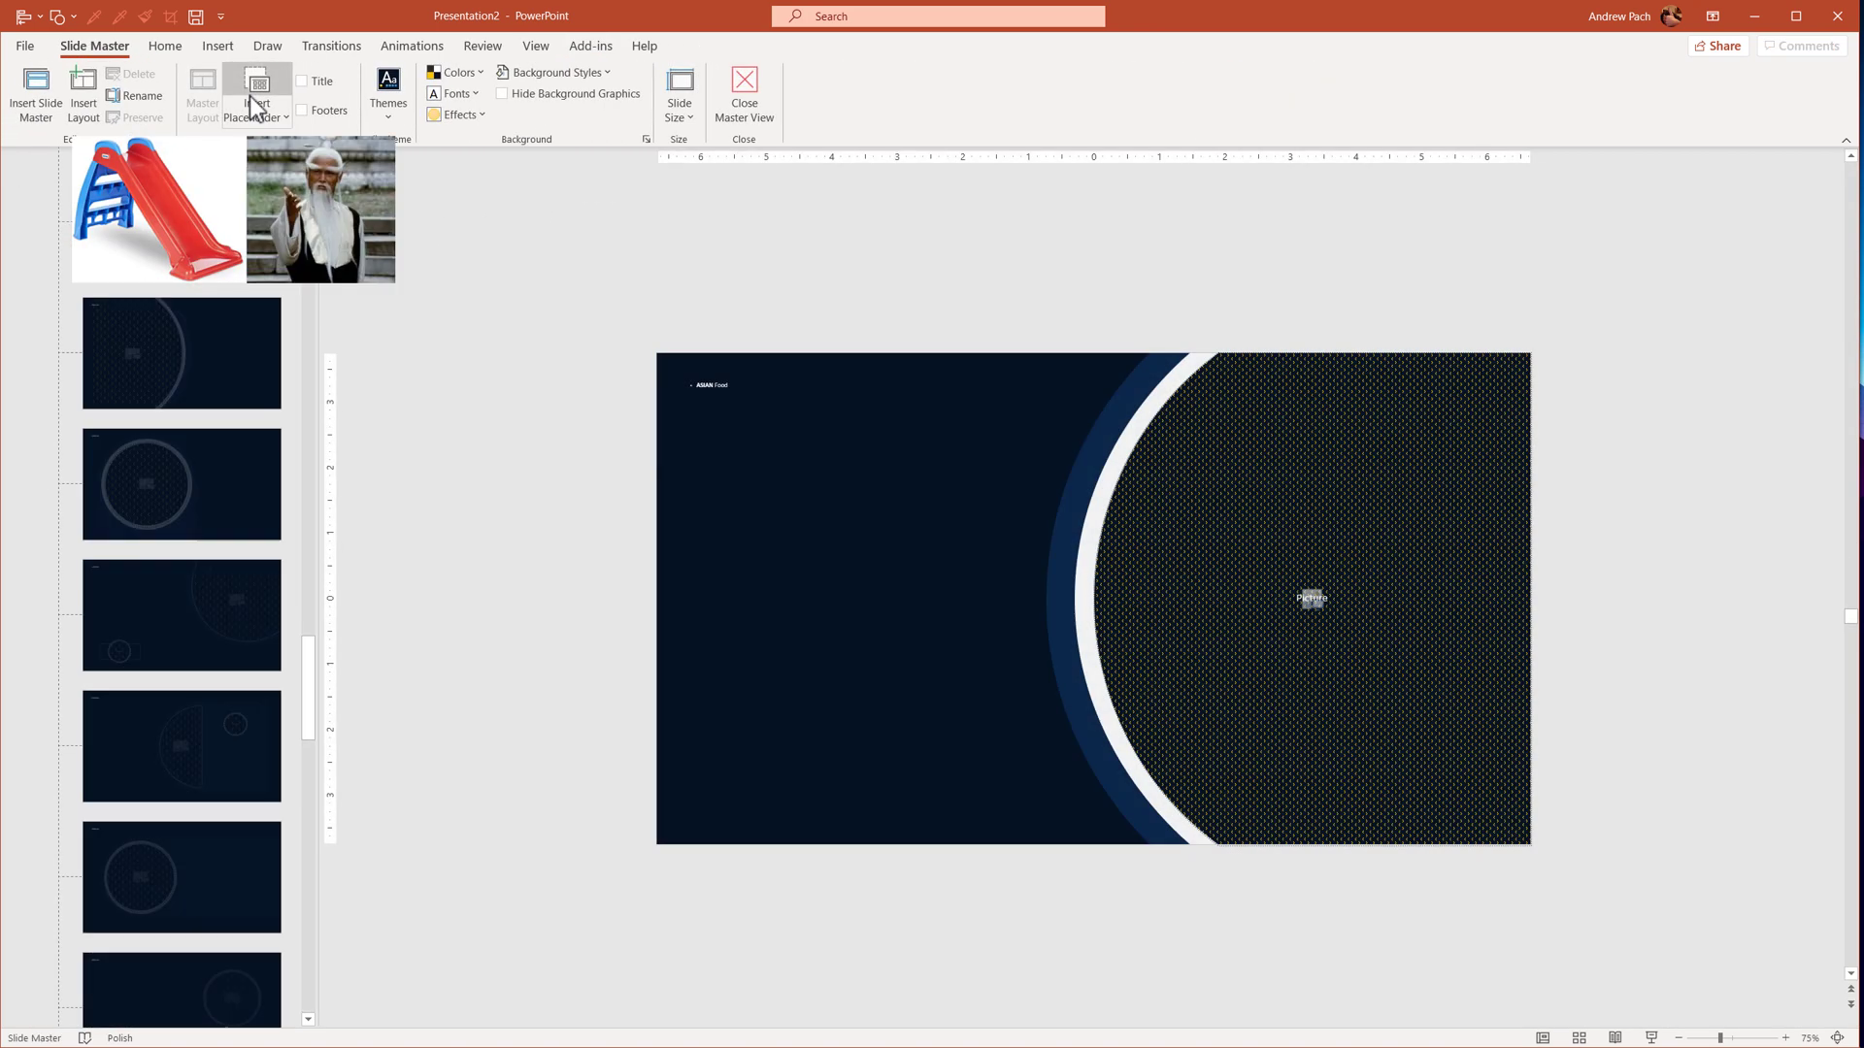
scroll(172, 220, up, 3)
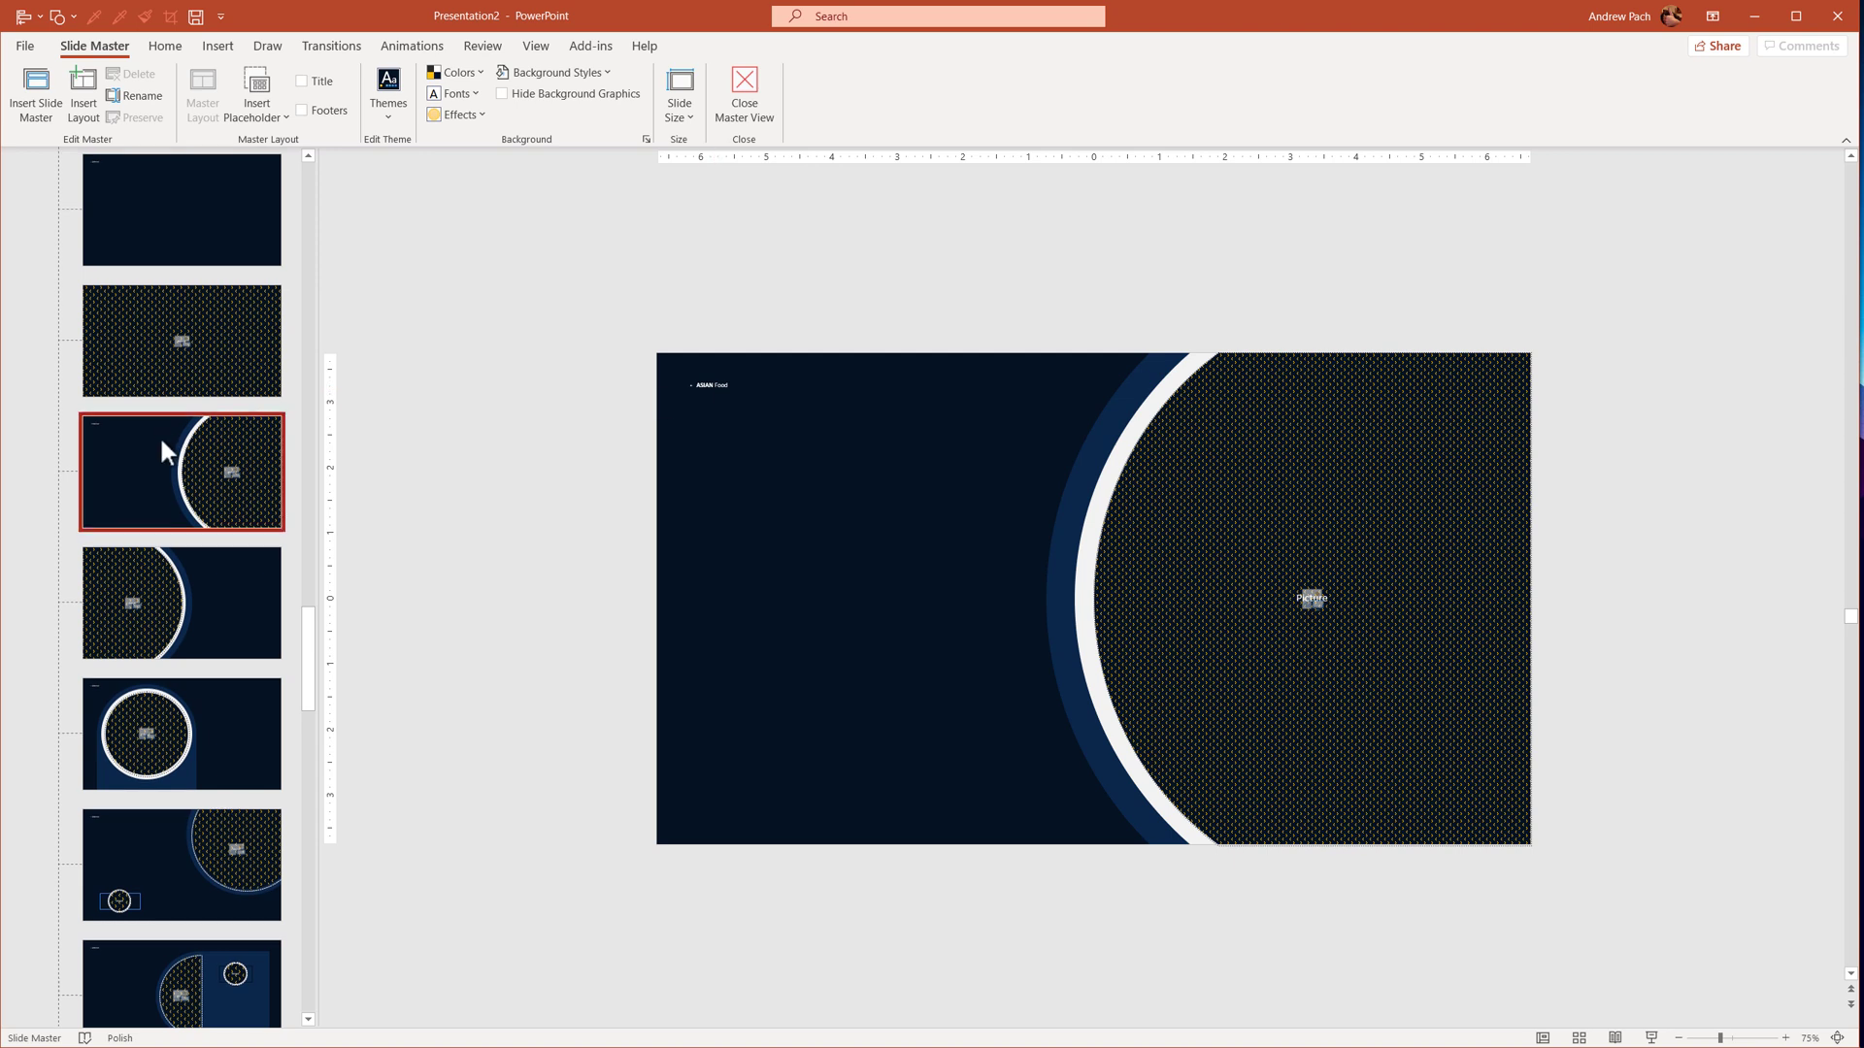
scroll(174, 435, up, 5)
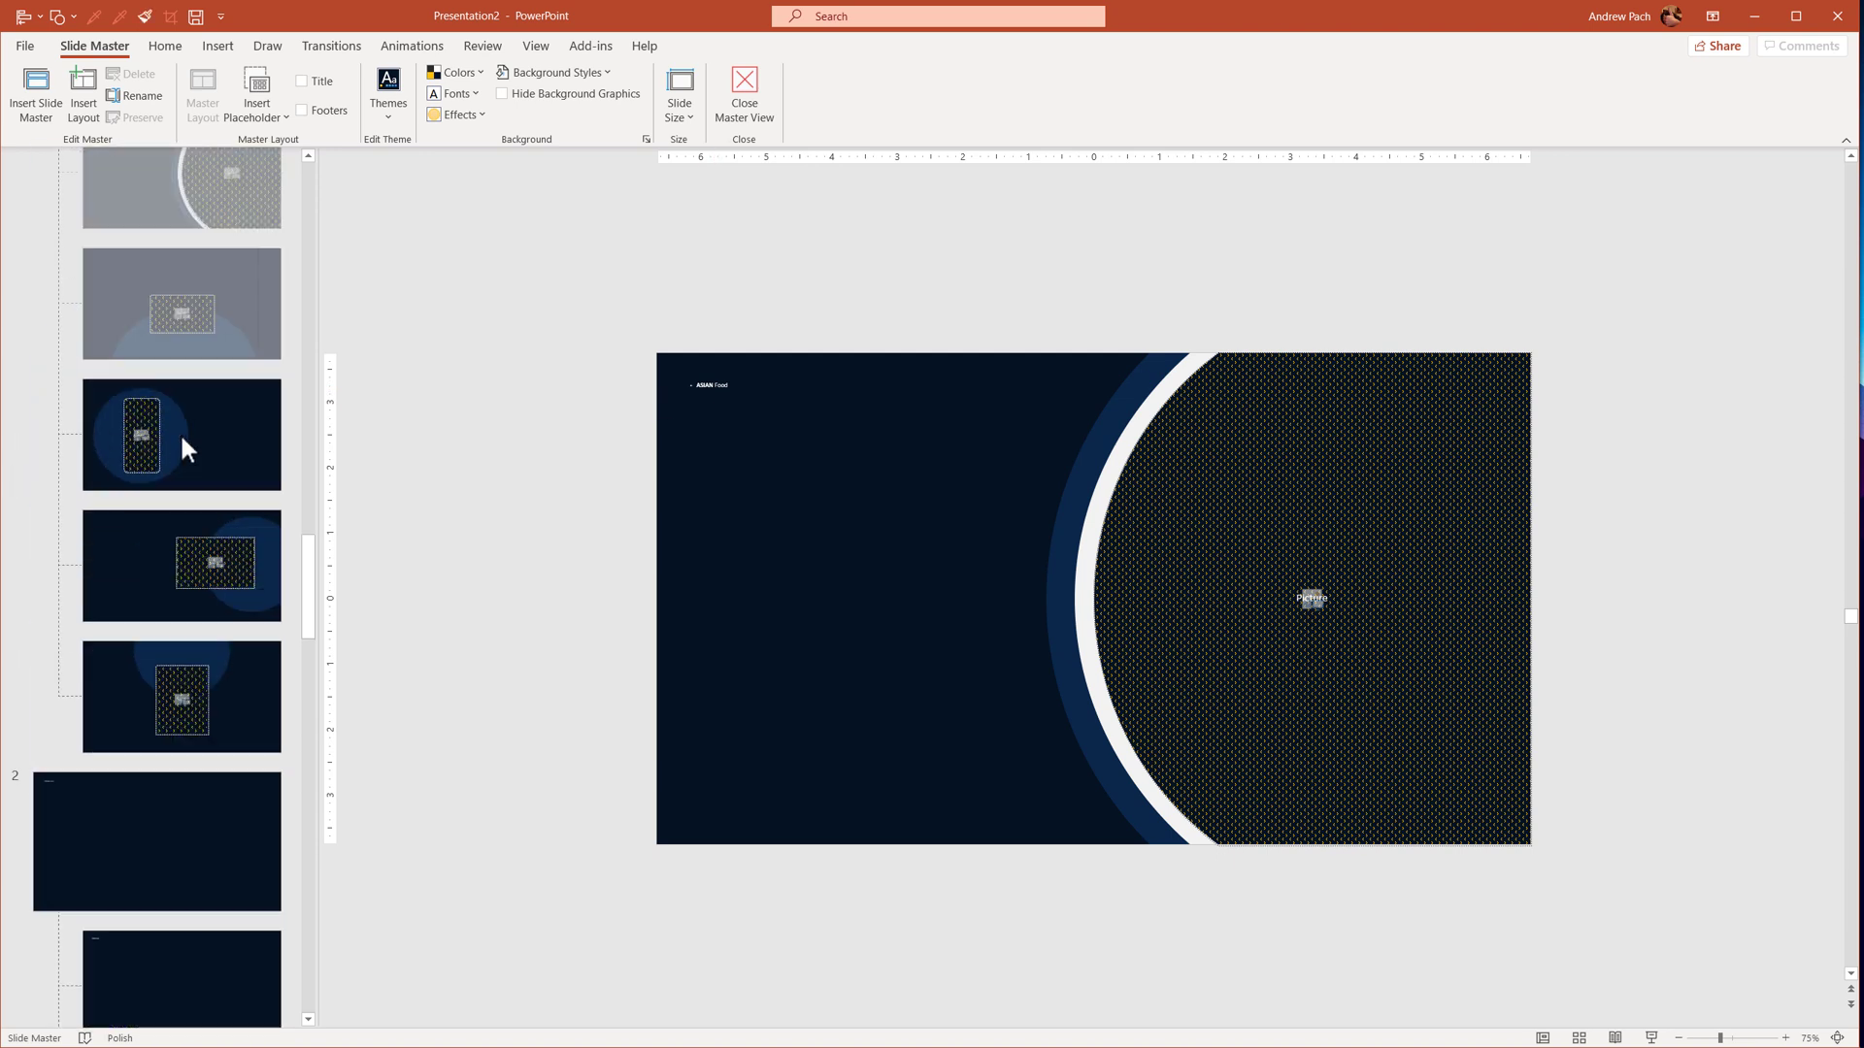
click(111, 821)
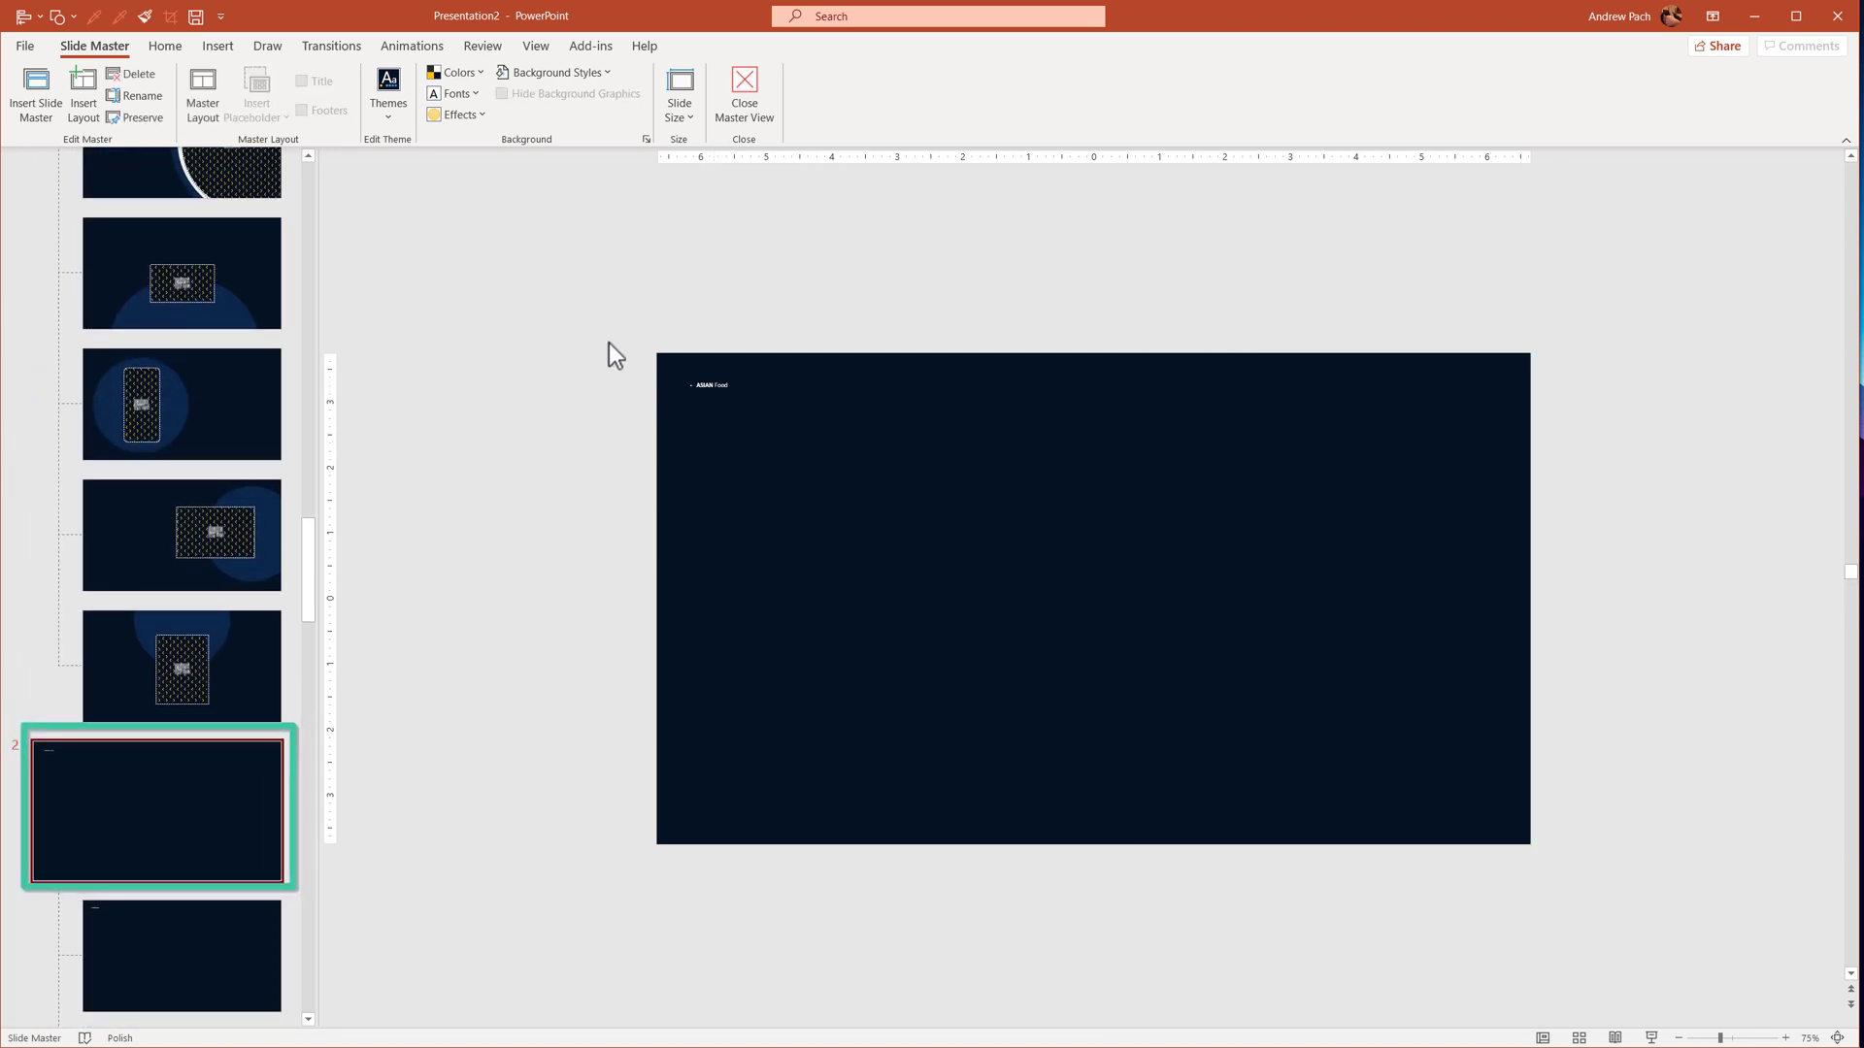
drag(634, 364, 770, 437)
key(Delete)
Close Master View to return to normal slide editing.
scroll(185, 641, down, 3)
scroll(184, 583, down, 4)
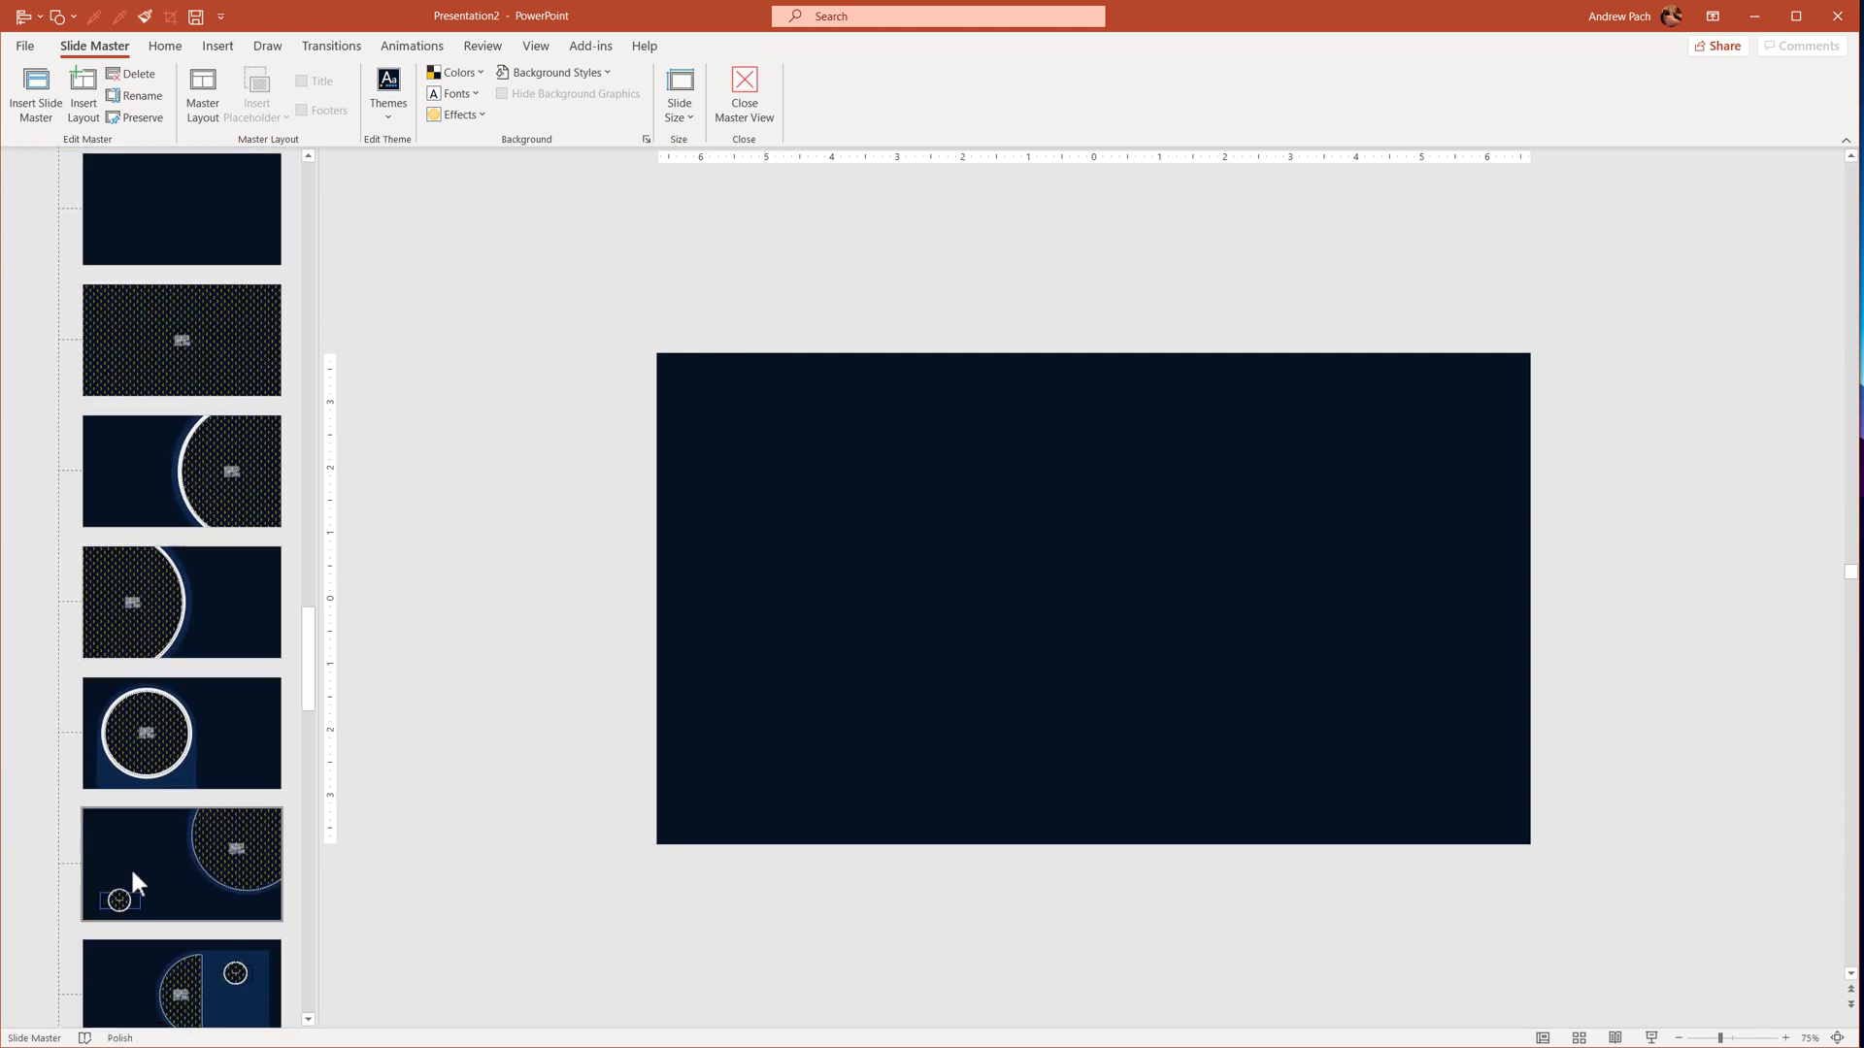
scroll(146, 845, down, 3)
click(743, 102)
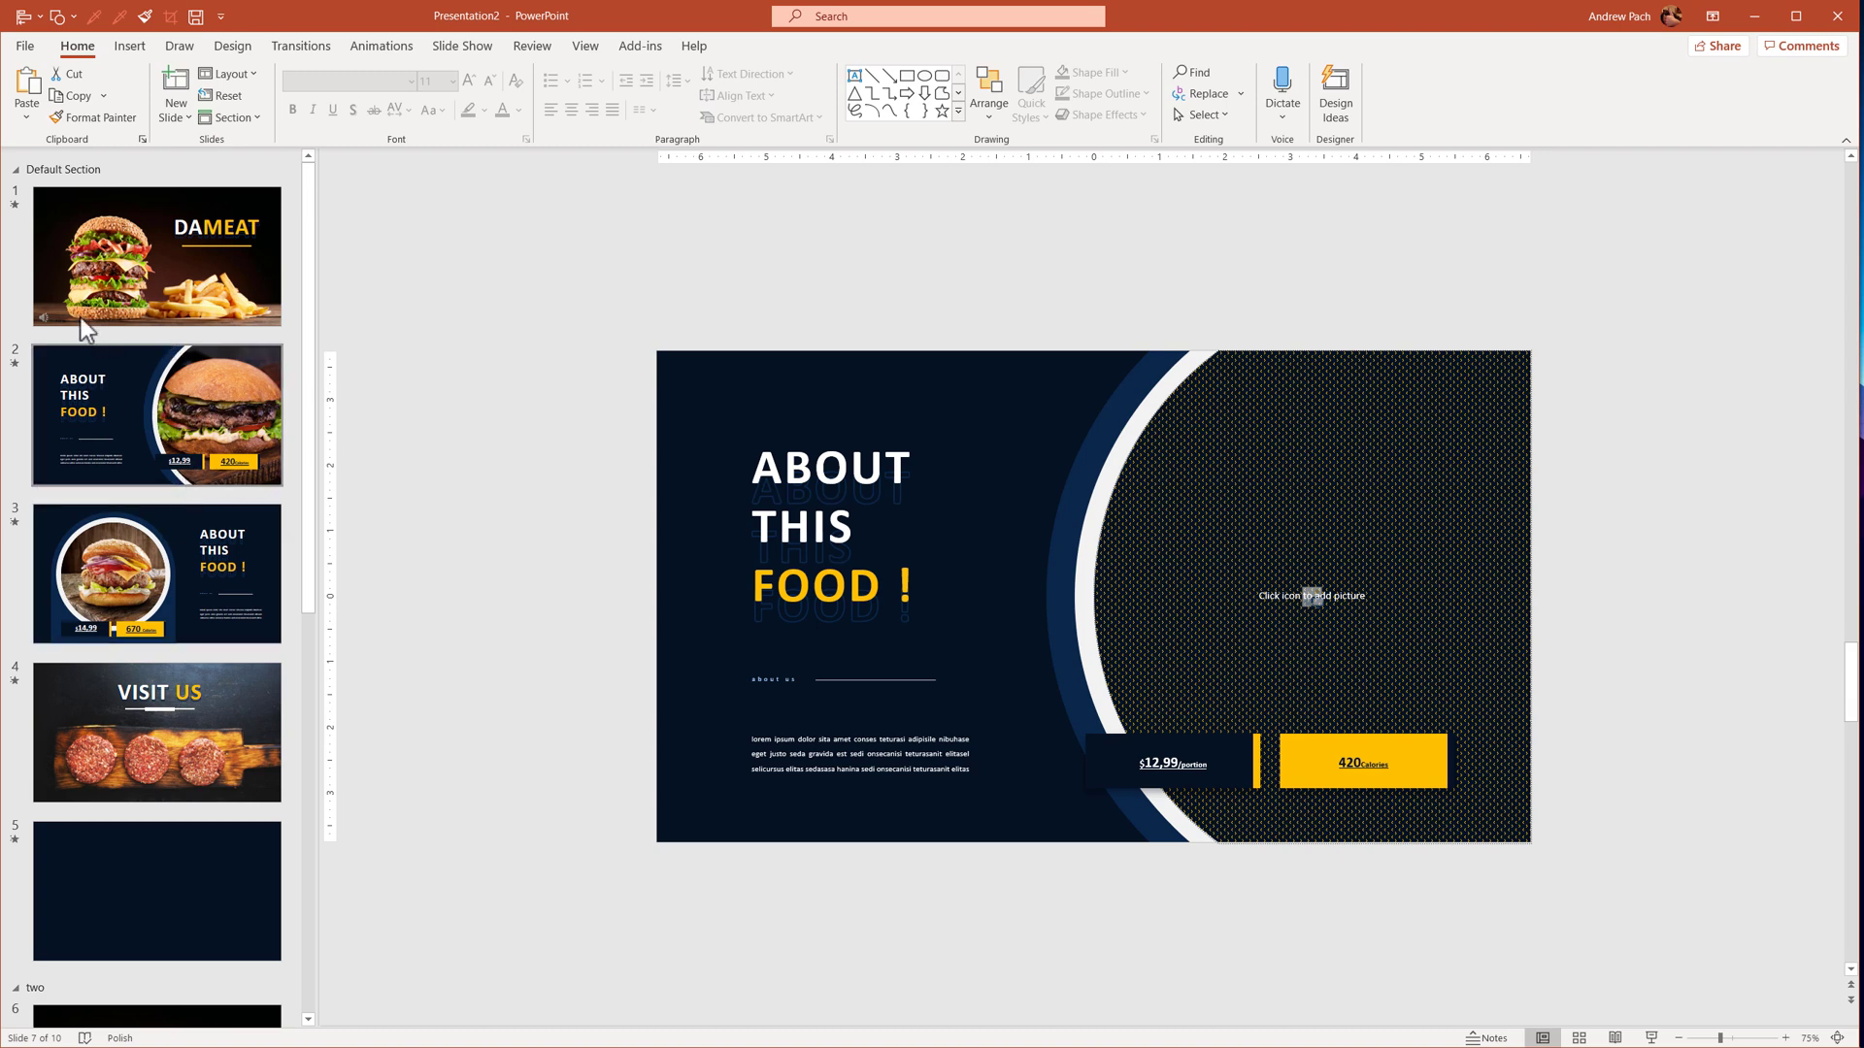
Drag the burger JPG from File Explorer into slide 7's picture placeholder.
click(14, 170)
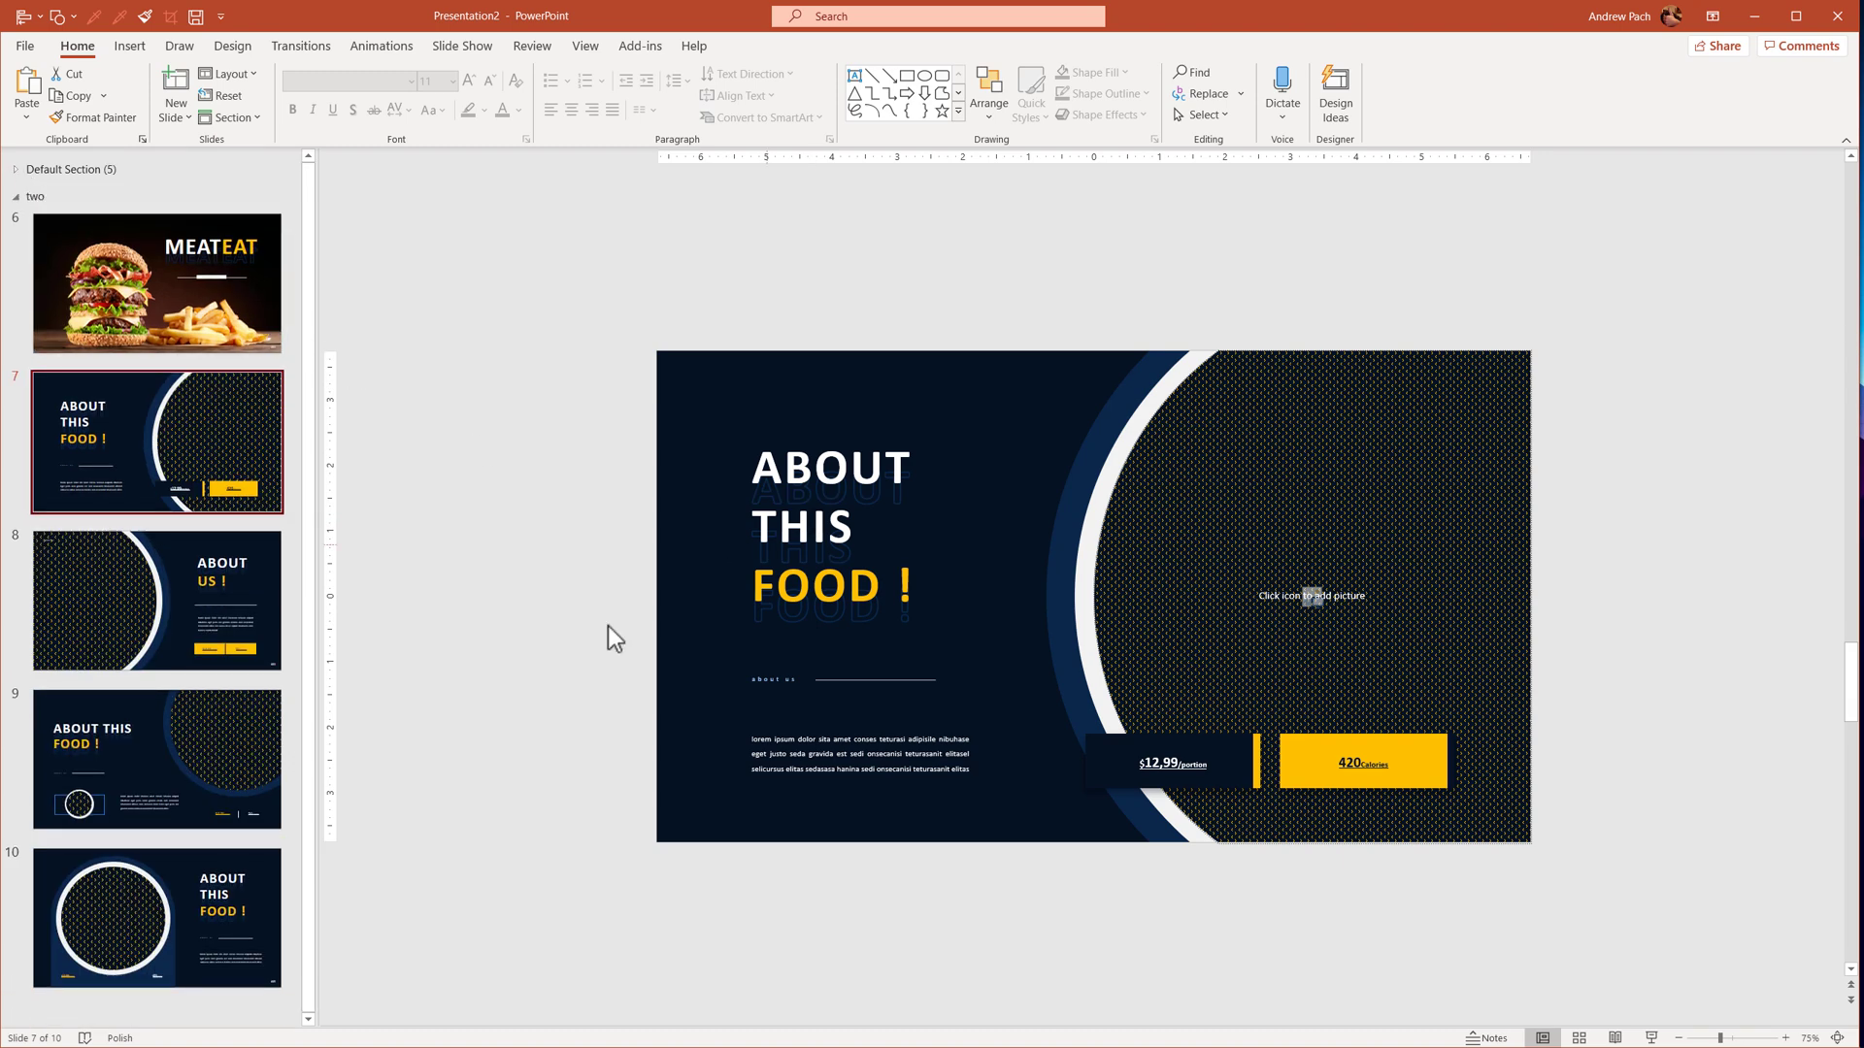
key(alt+Tab)
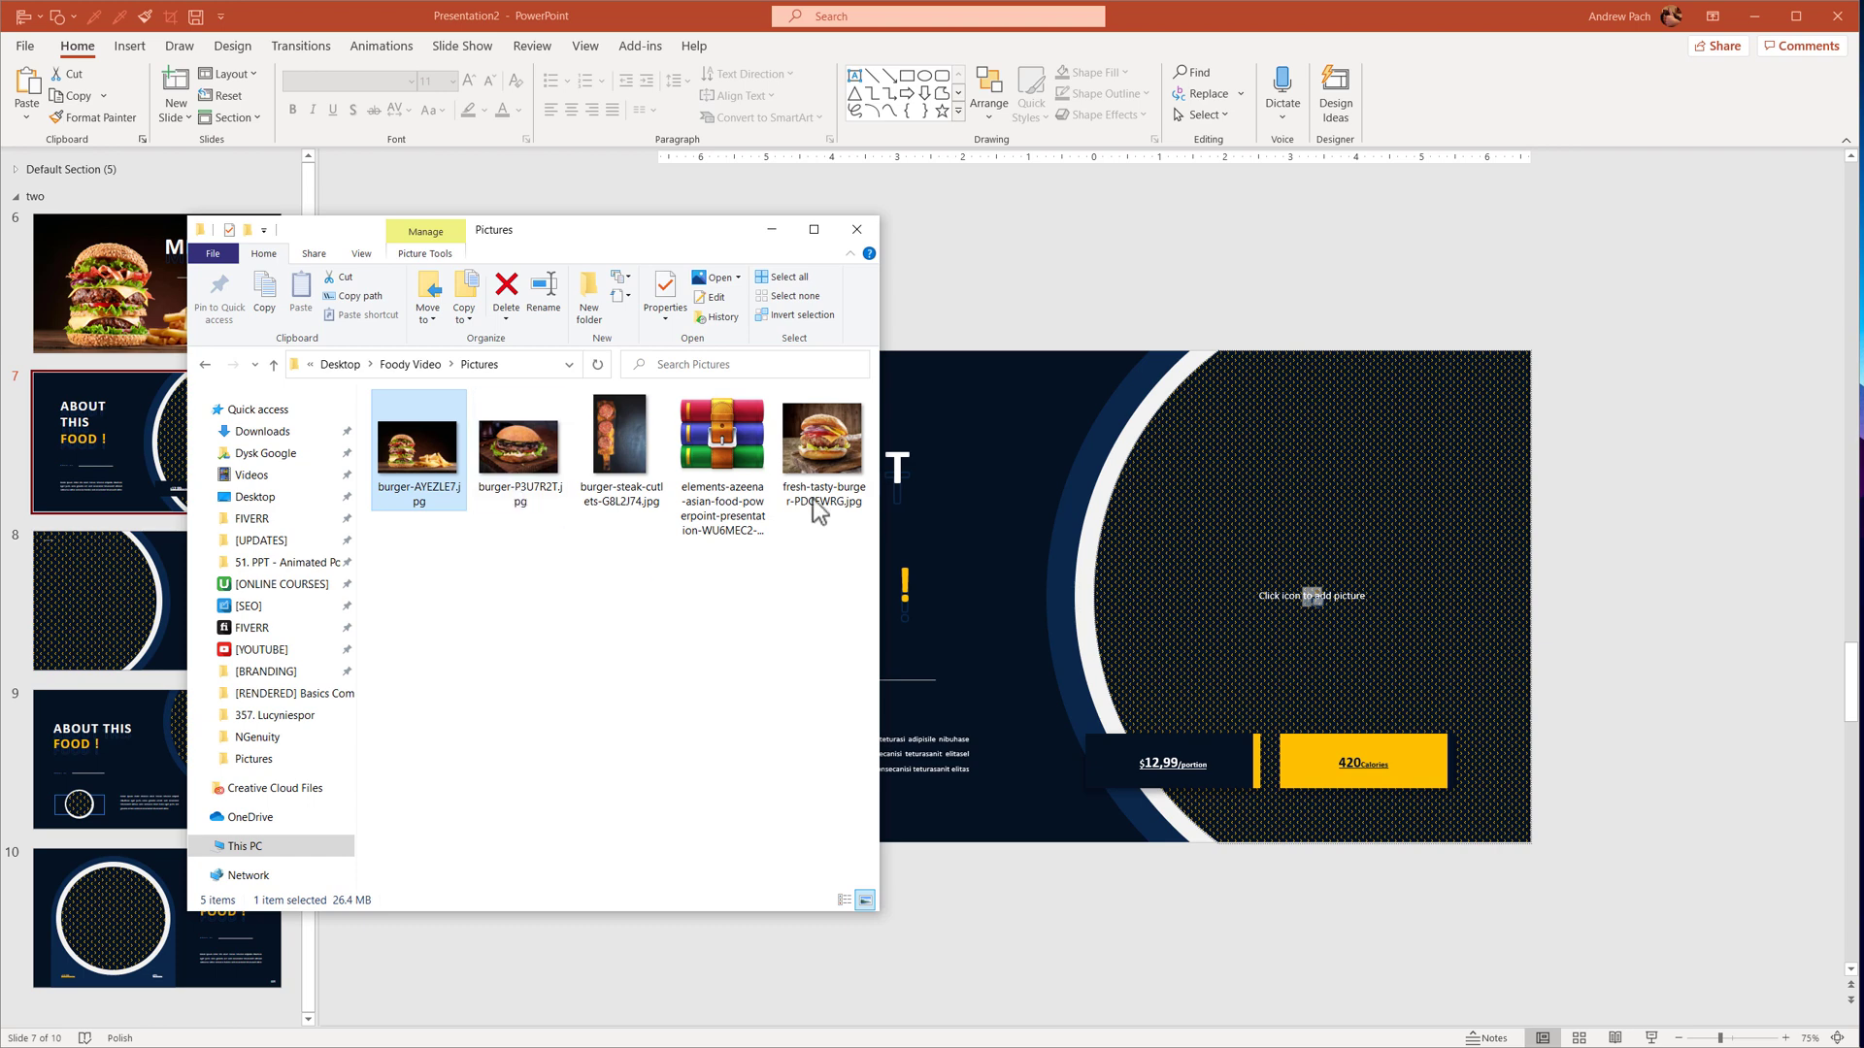
drag(529, 449, 1338, 568)
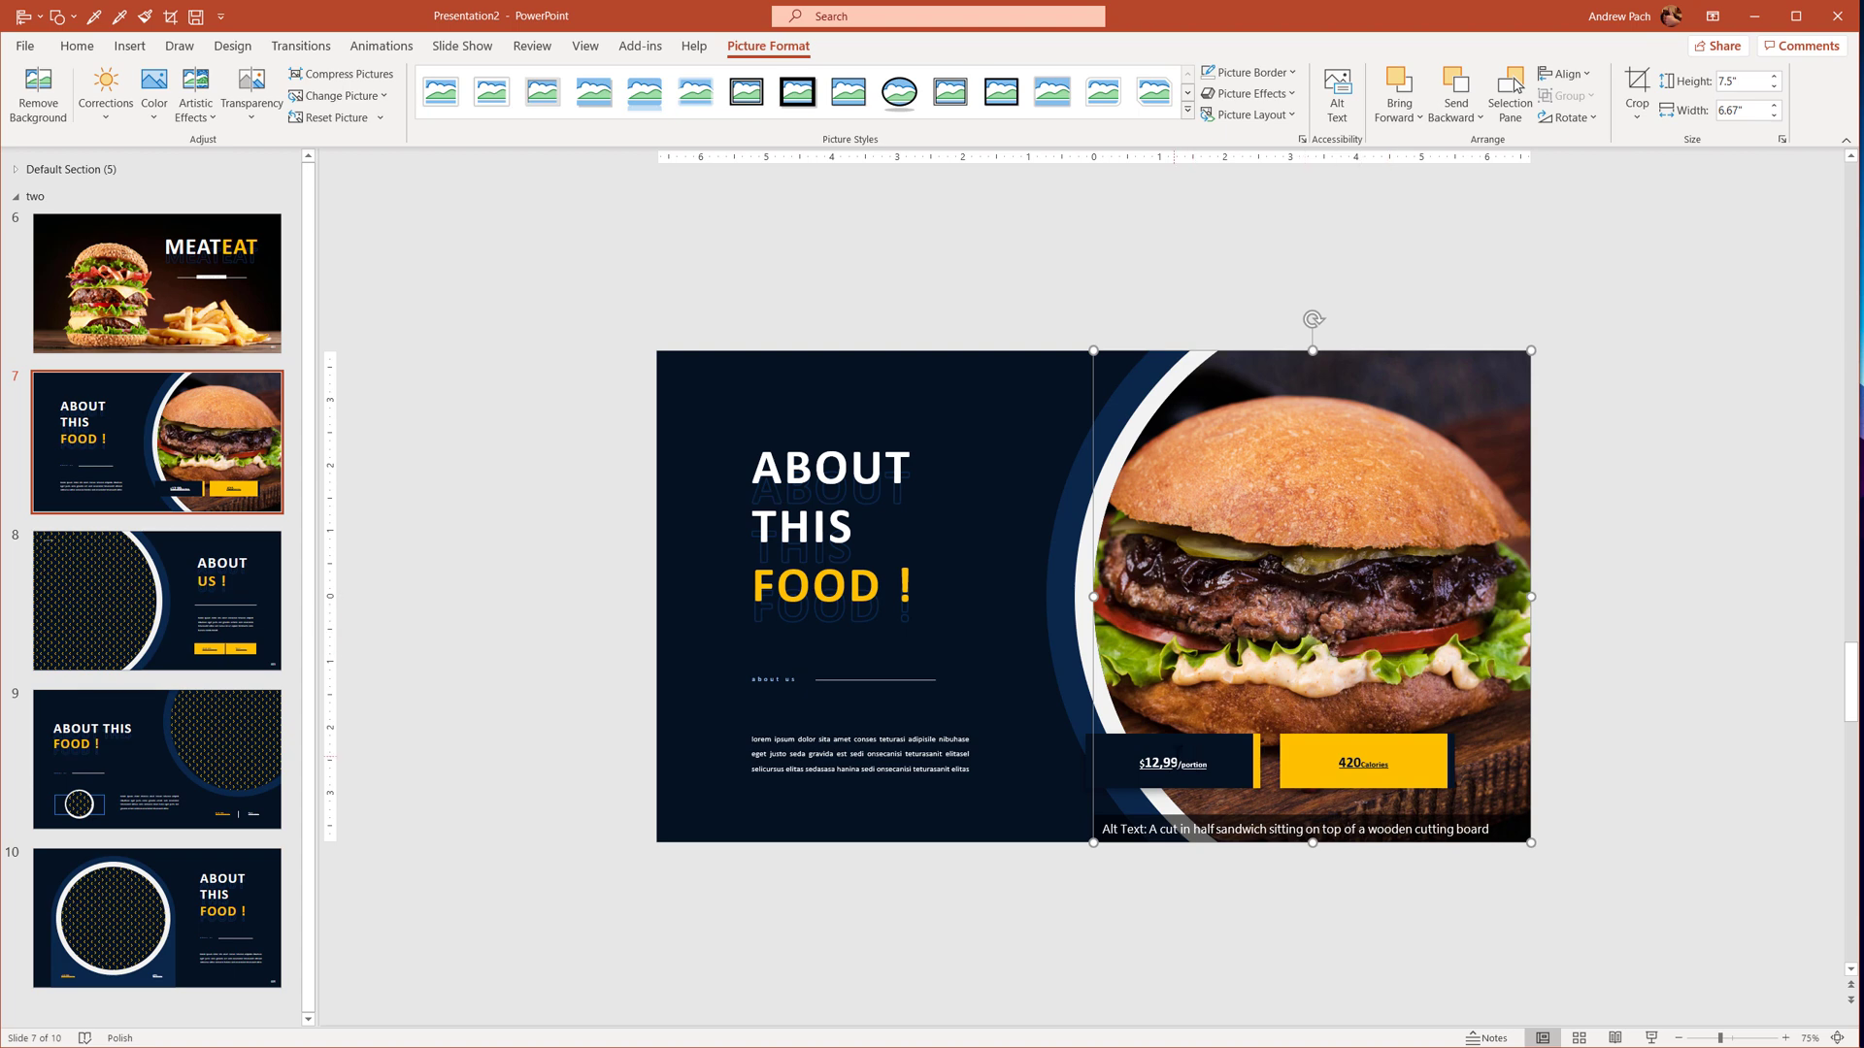
Remove '/pon' from the price and enlarge $12,99 to 24 pt, nudging it up slightly.
click(1174, 763)
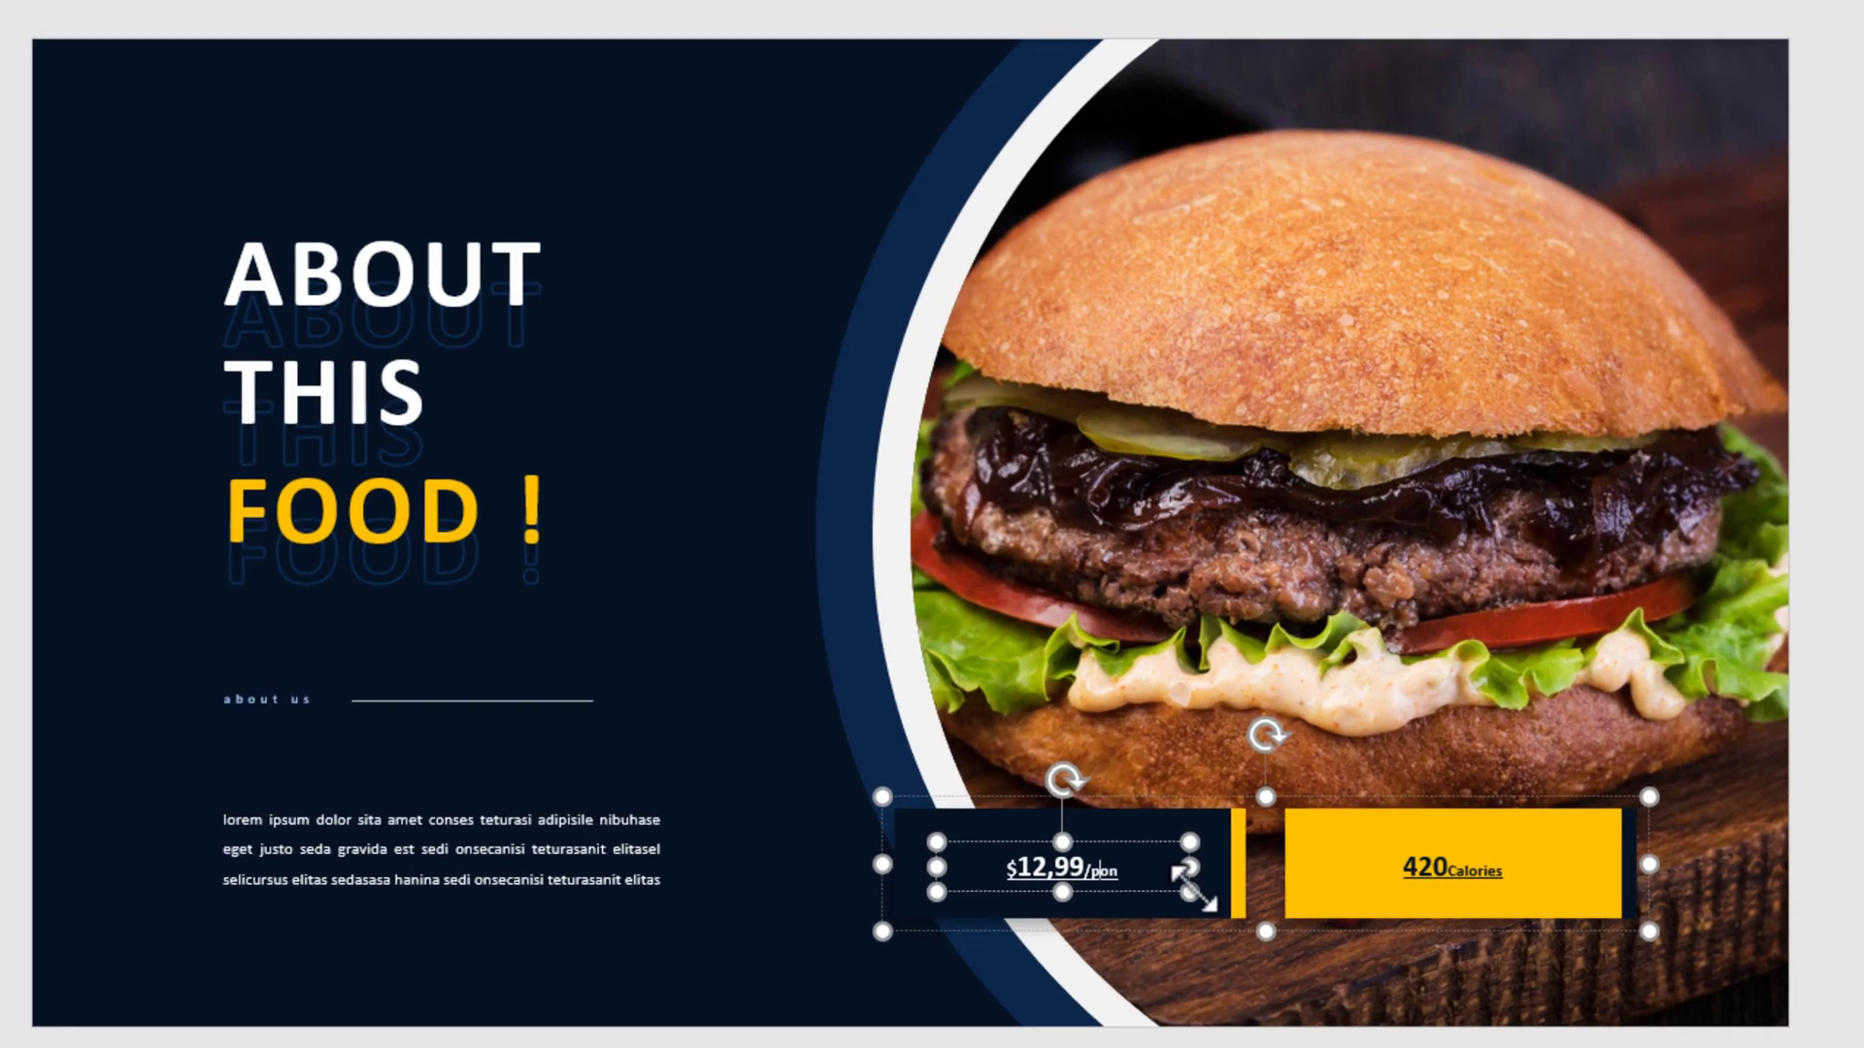
key(BackSpace)
key(BackSpace)
key(Delete)
key(Delete)
key(ctrl+a)
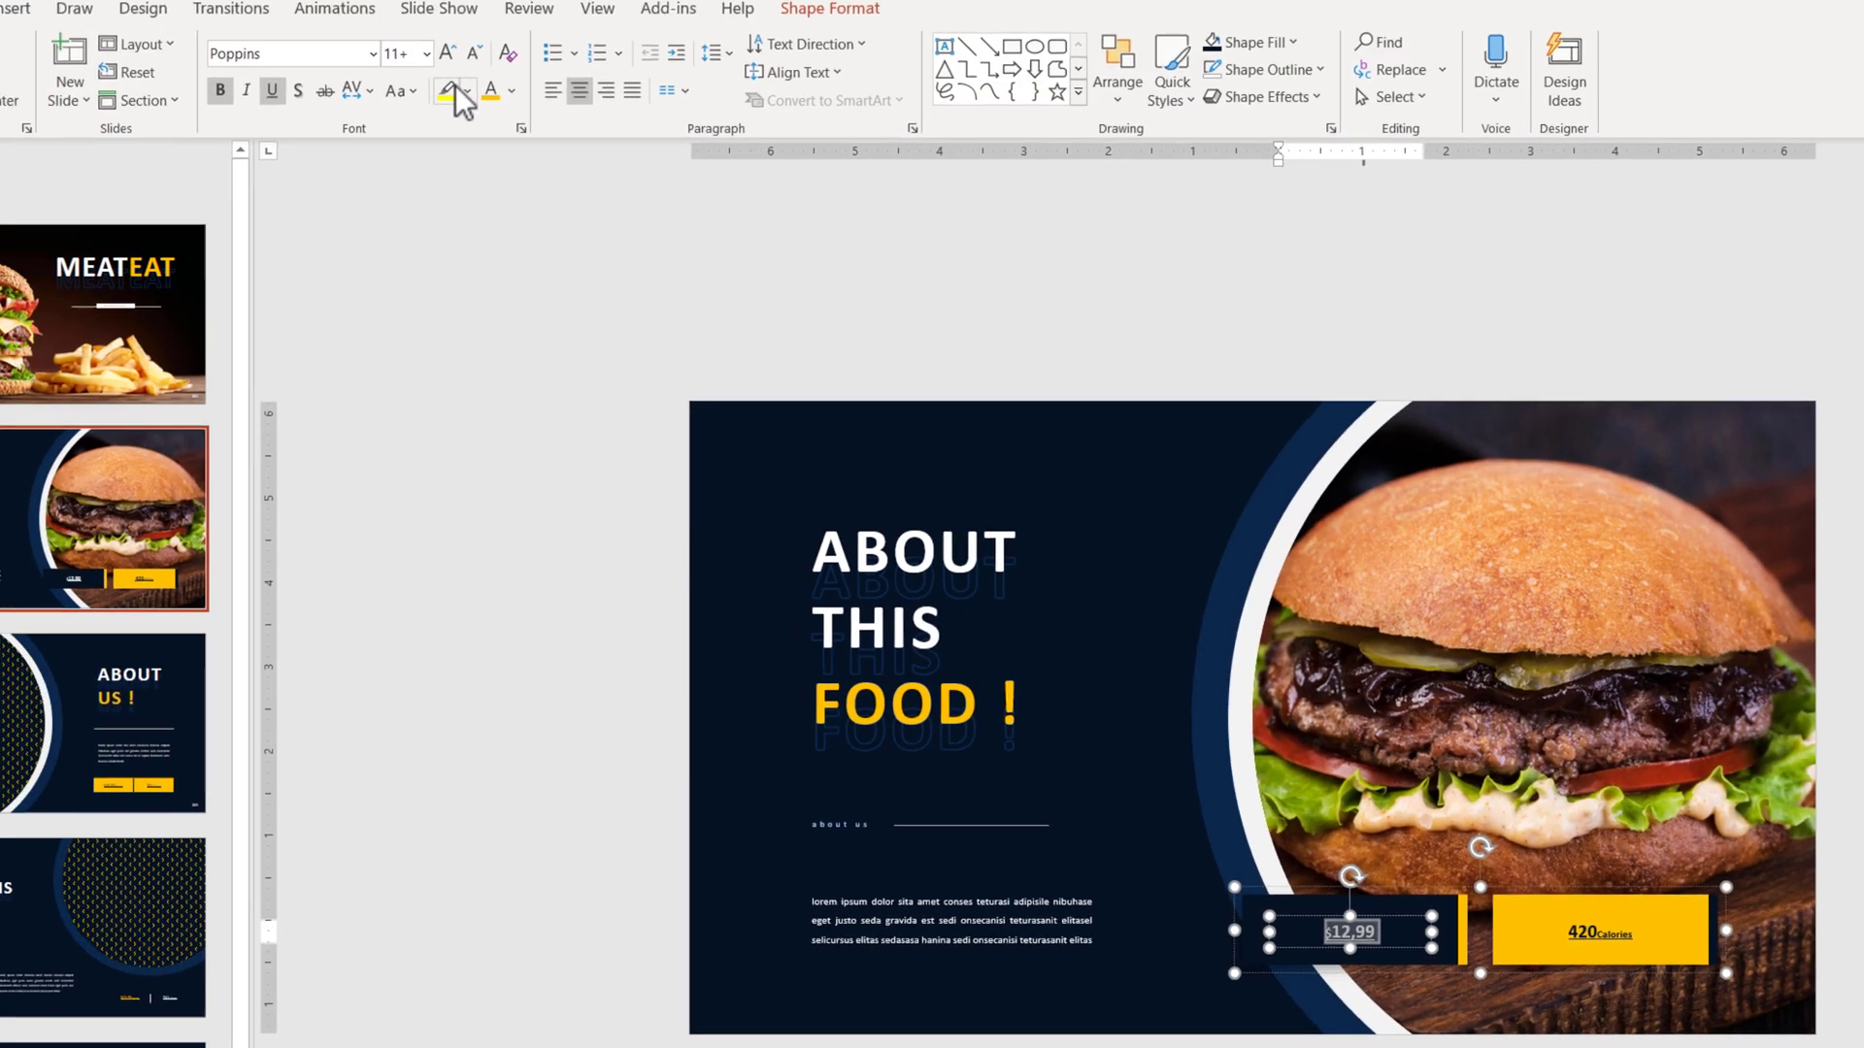
click(454, 58)
click(454, 58)
click(454, 58)
click(454, 58)
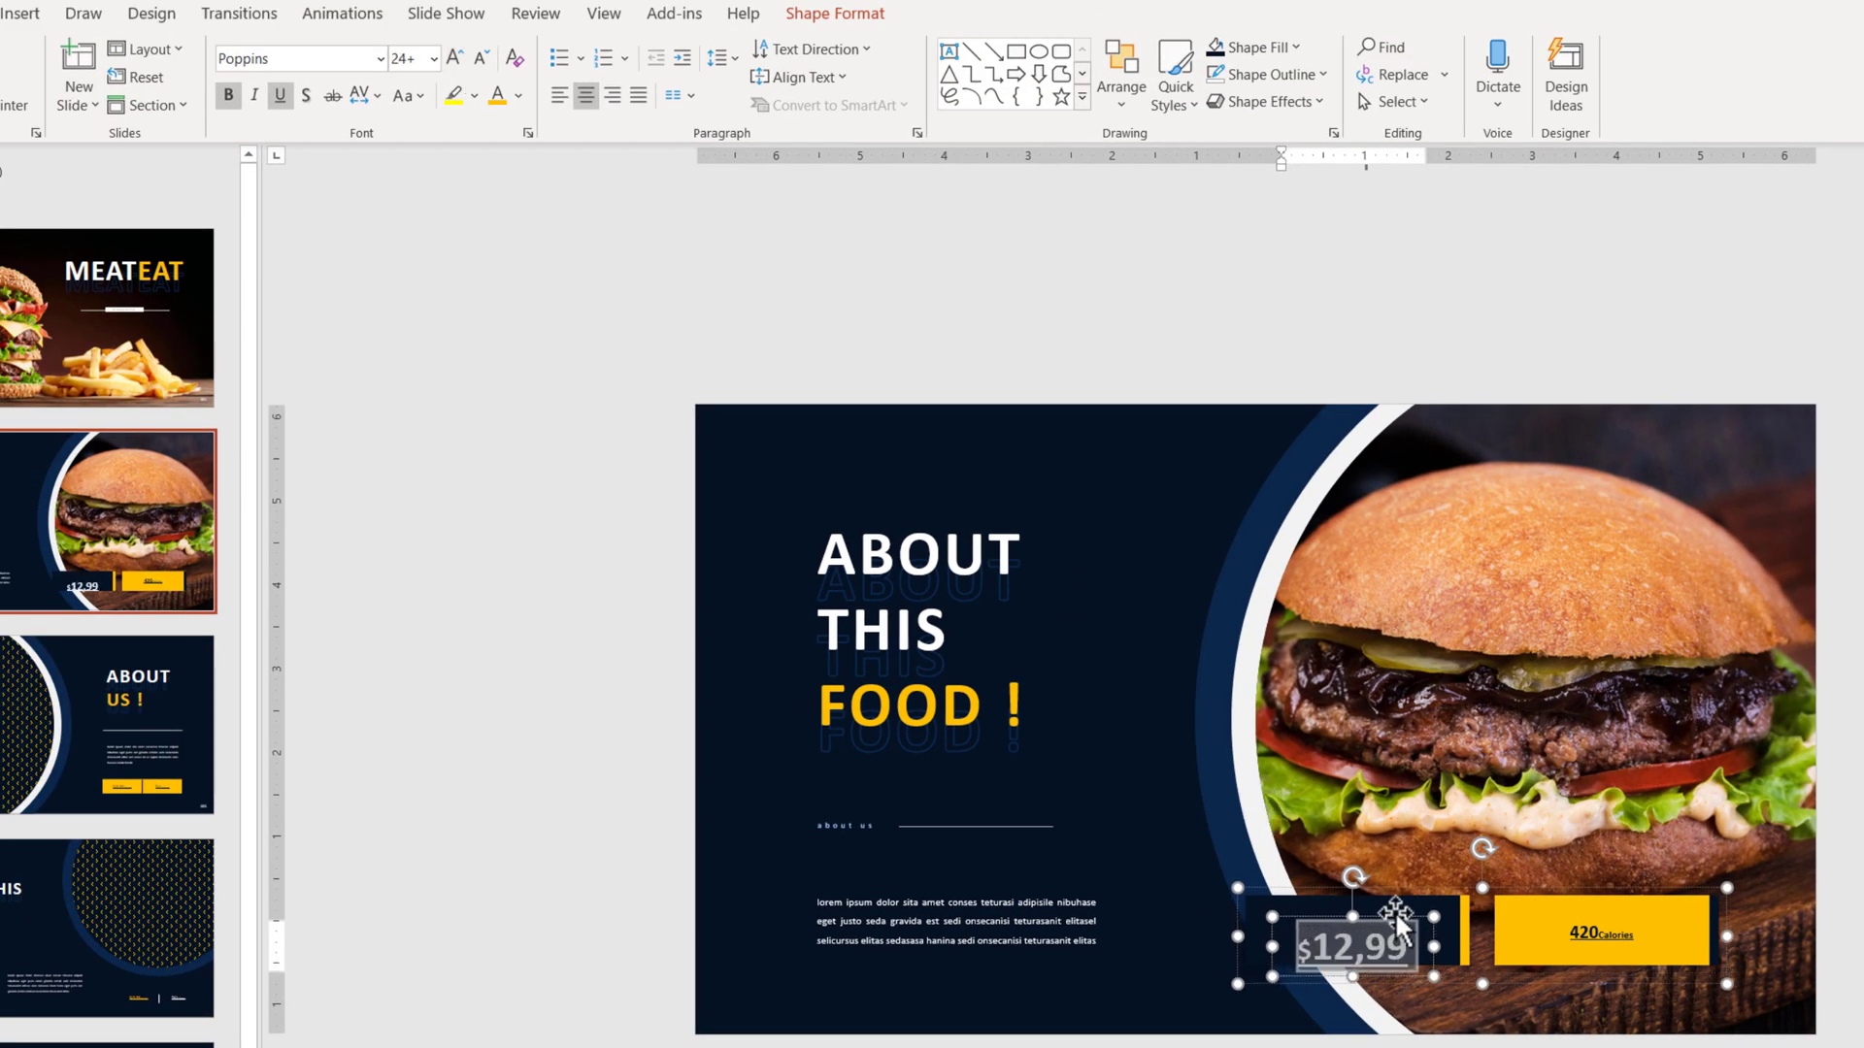
drag(1398, 918, 1400, 901)
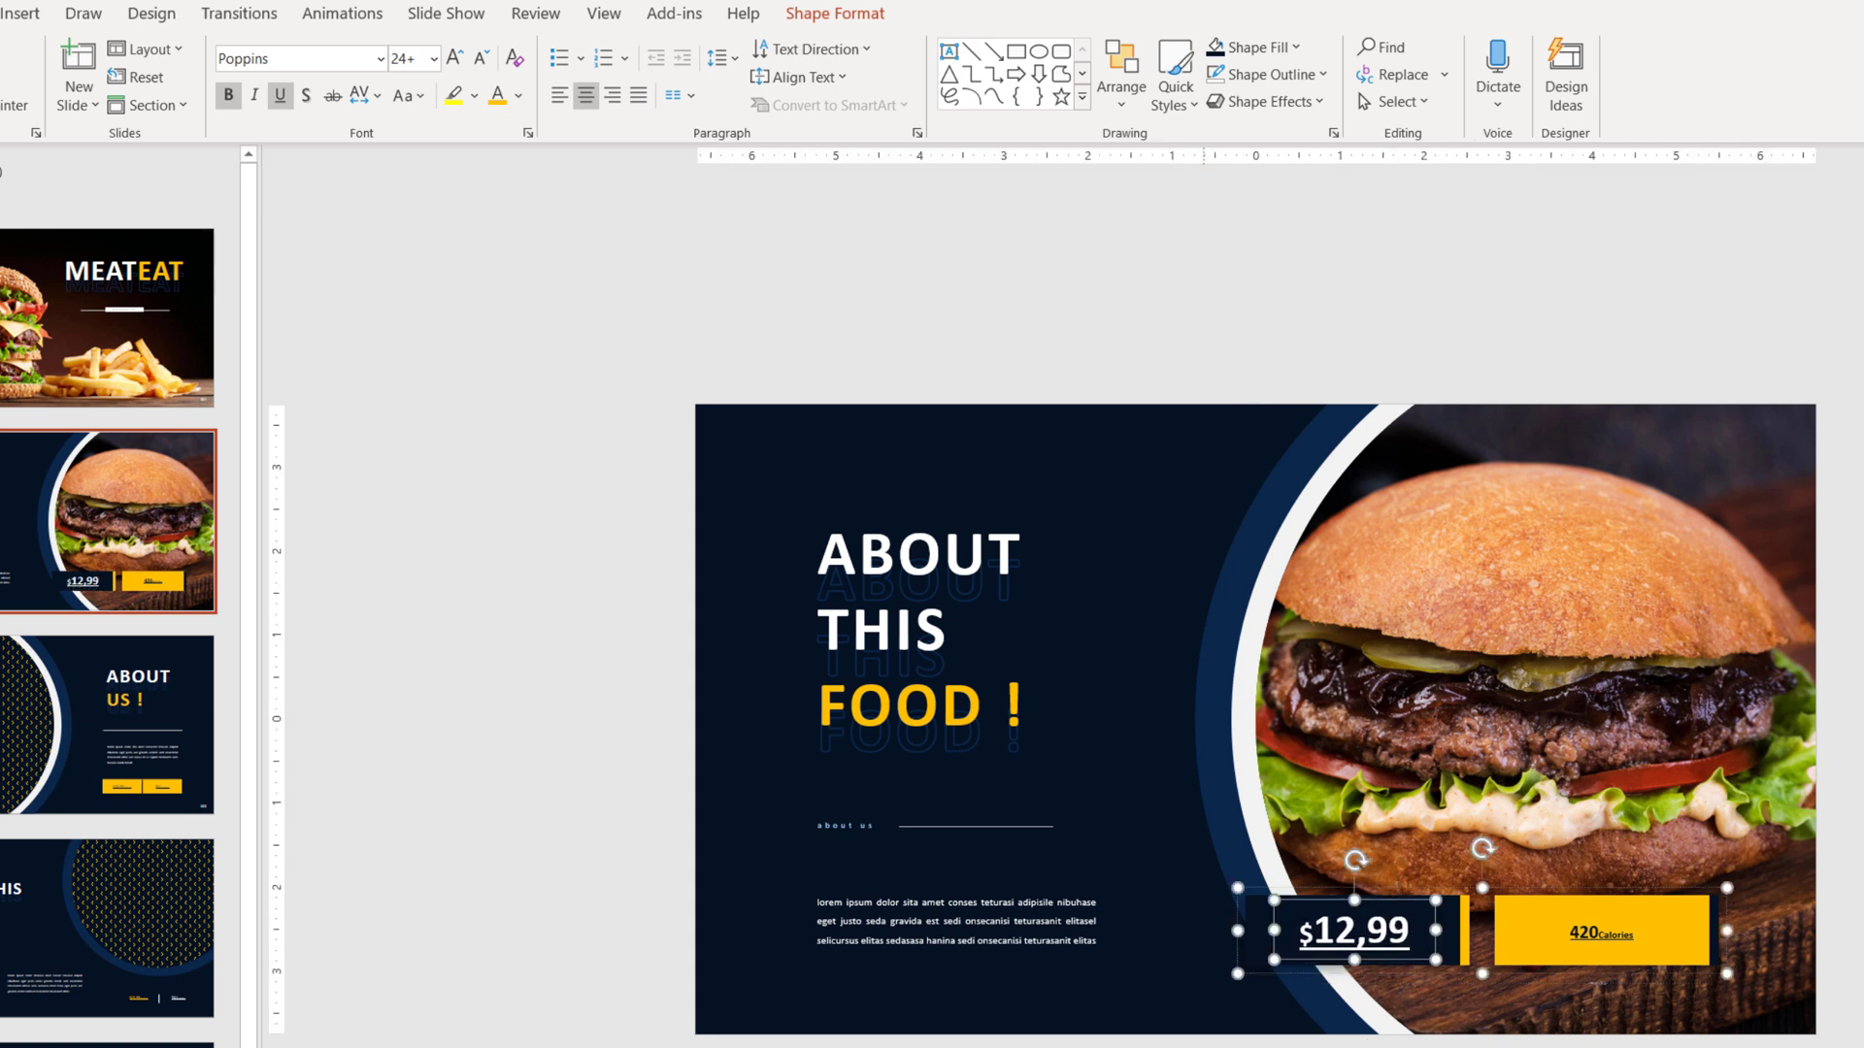
click(1121, 1041)
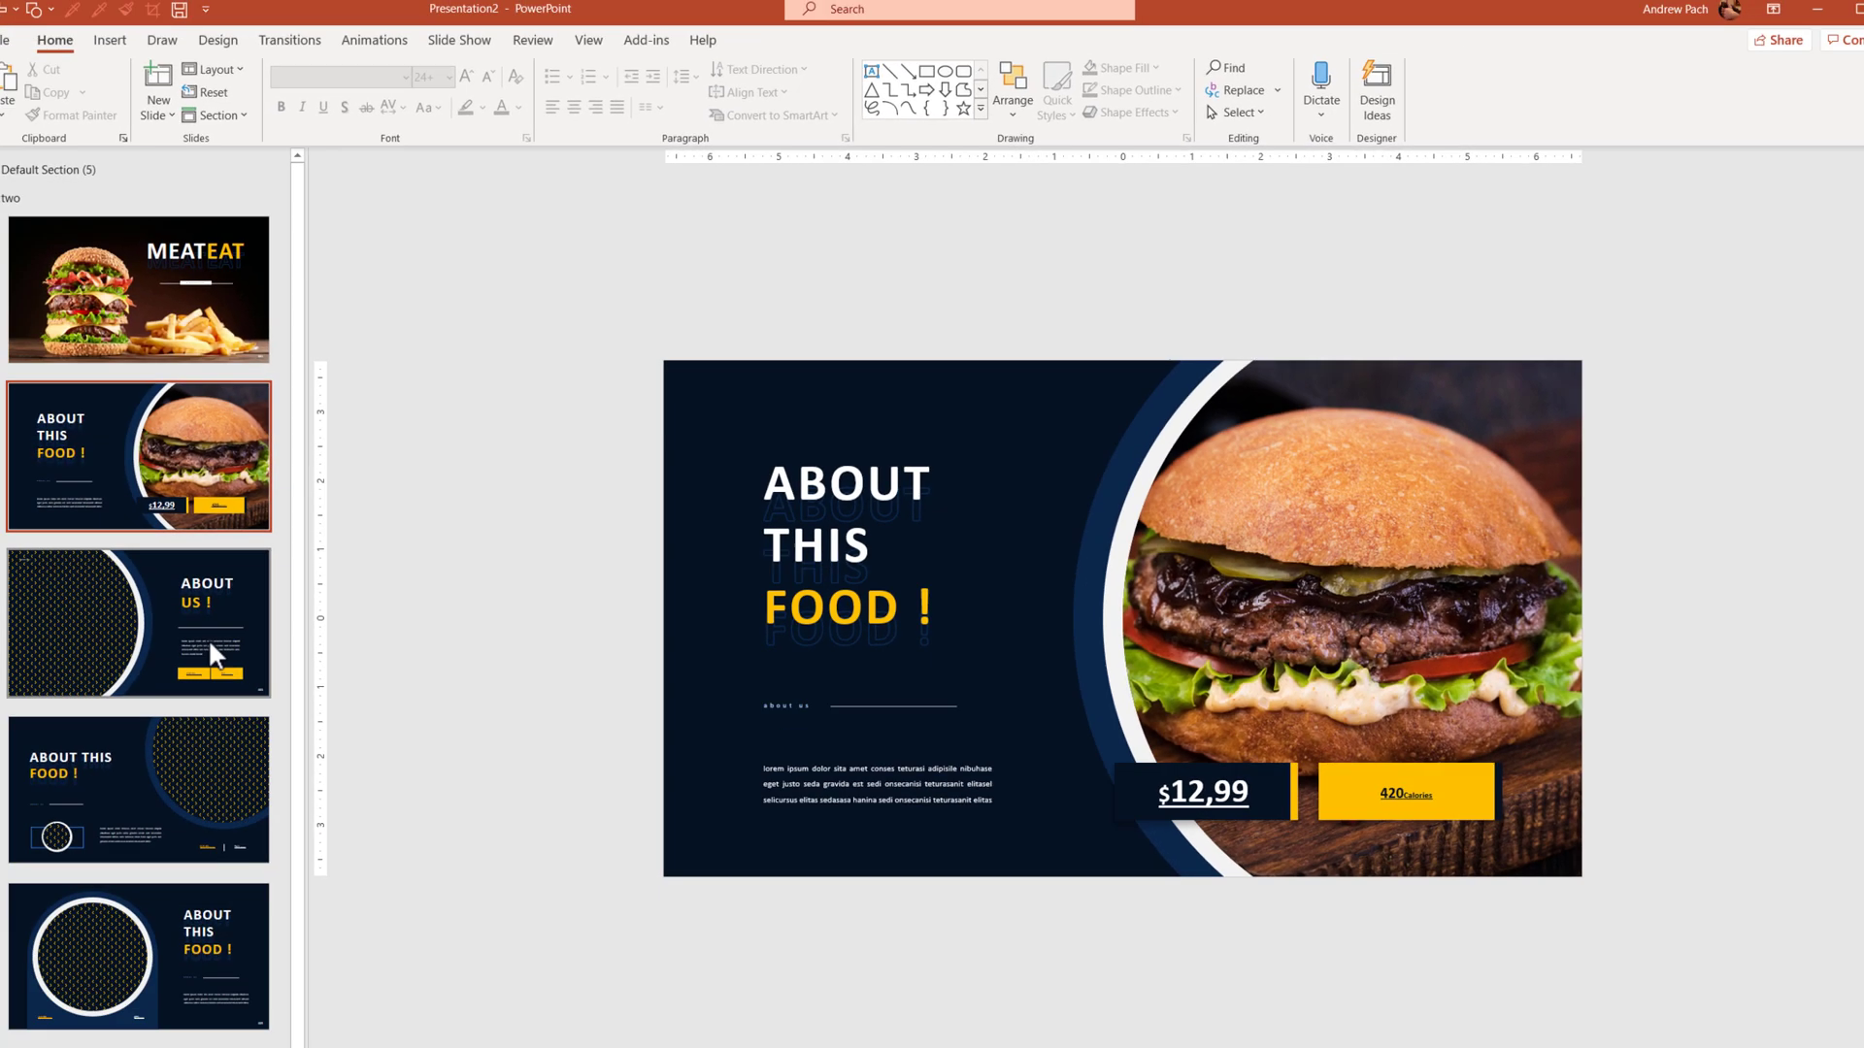
Delete the ASIAN Food label from slide 8, ABOUT US !
click(134, 750)
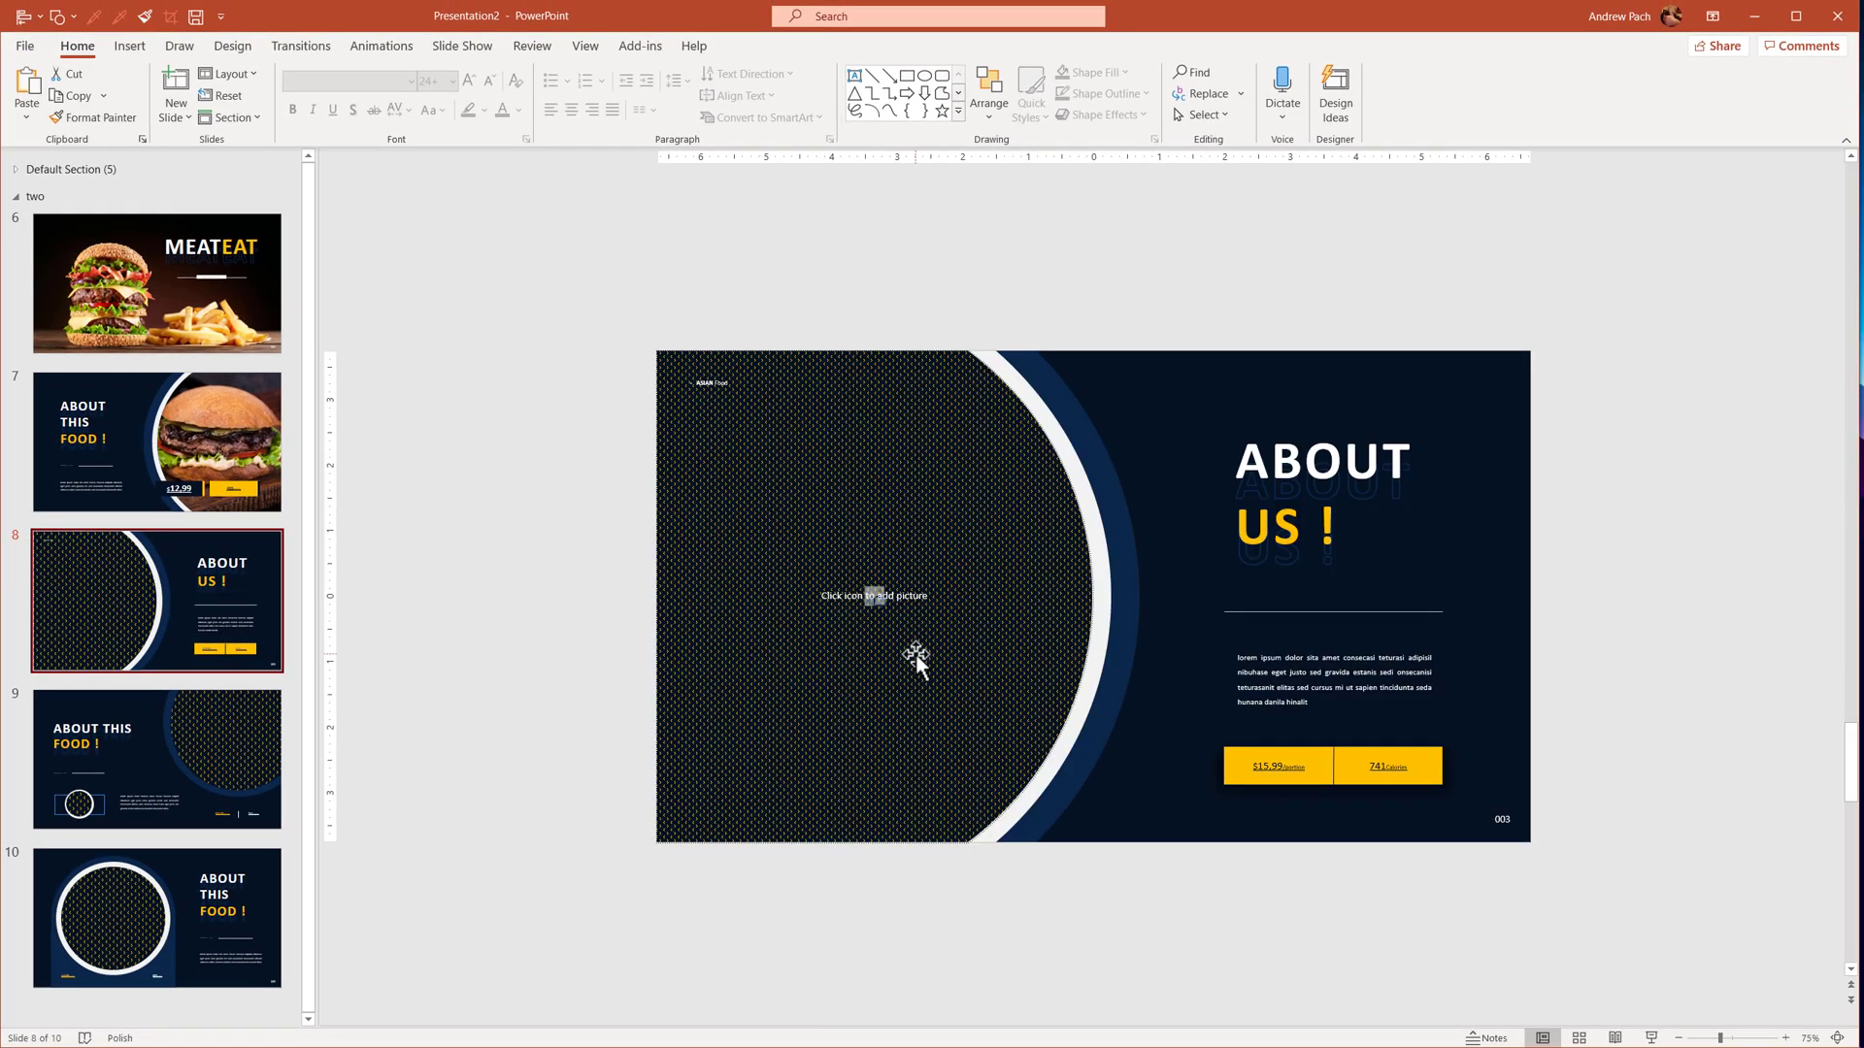
click(723, 385)
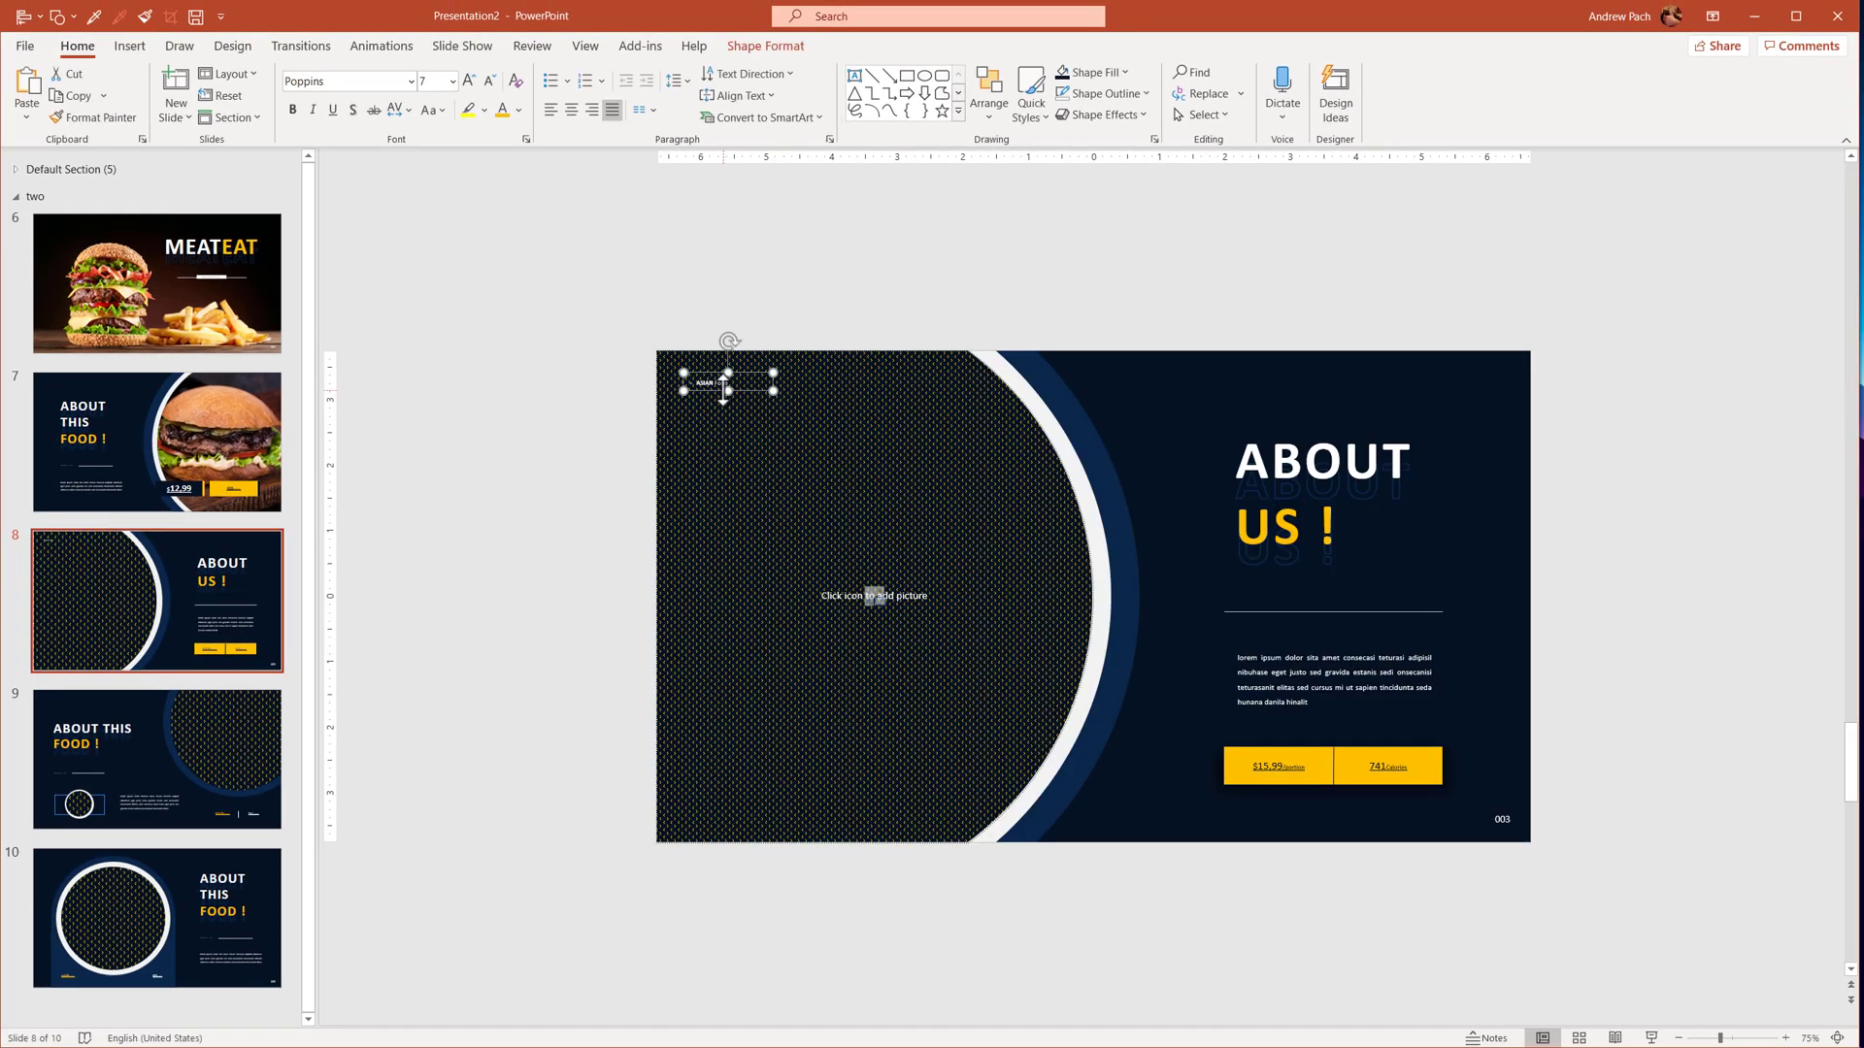
key(Delete)
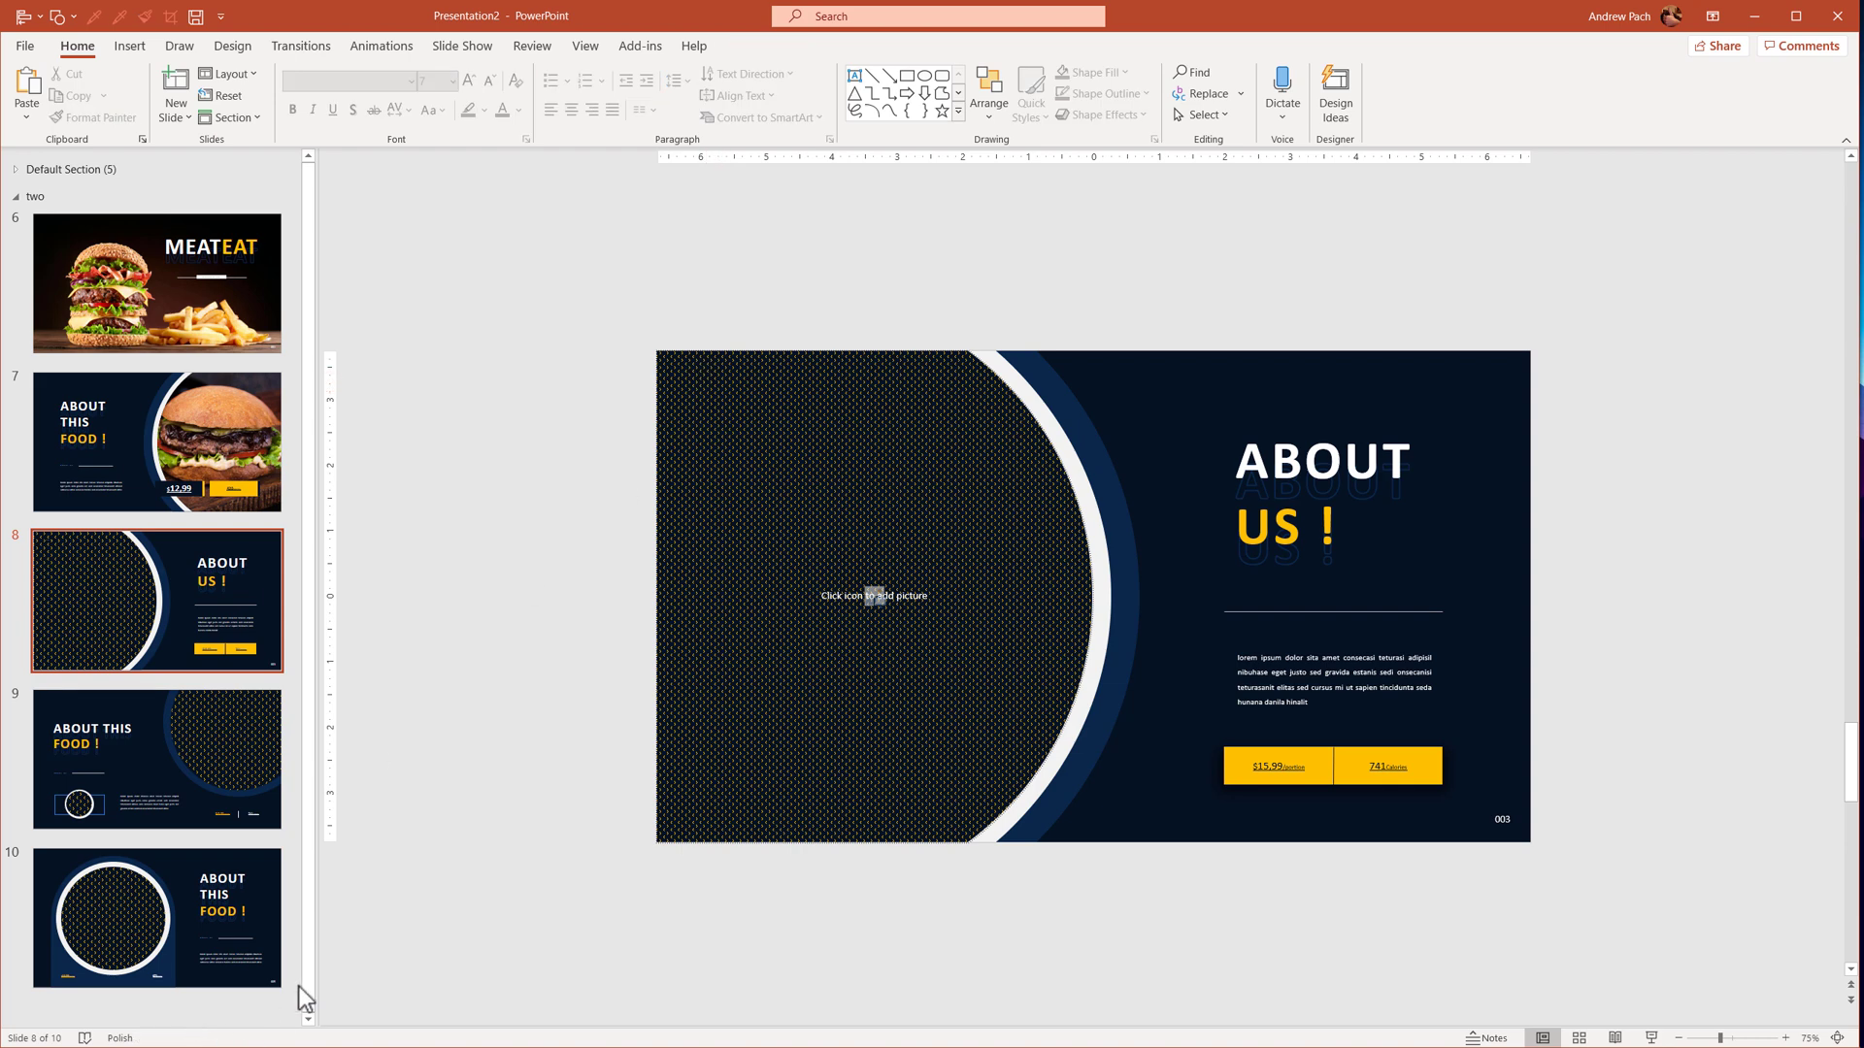
Drag a burger photo from File Explorer into the picture circle and shift the price boxes slightly left.
key(alt+Tab)
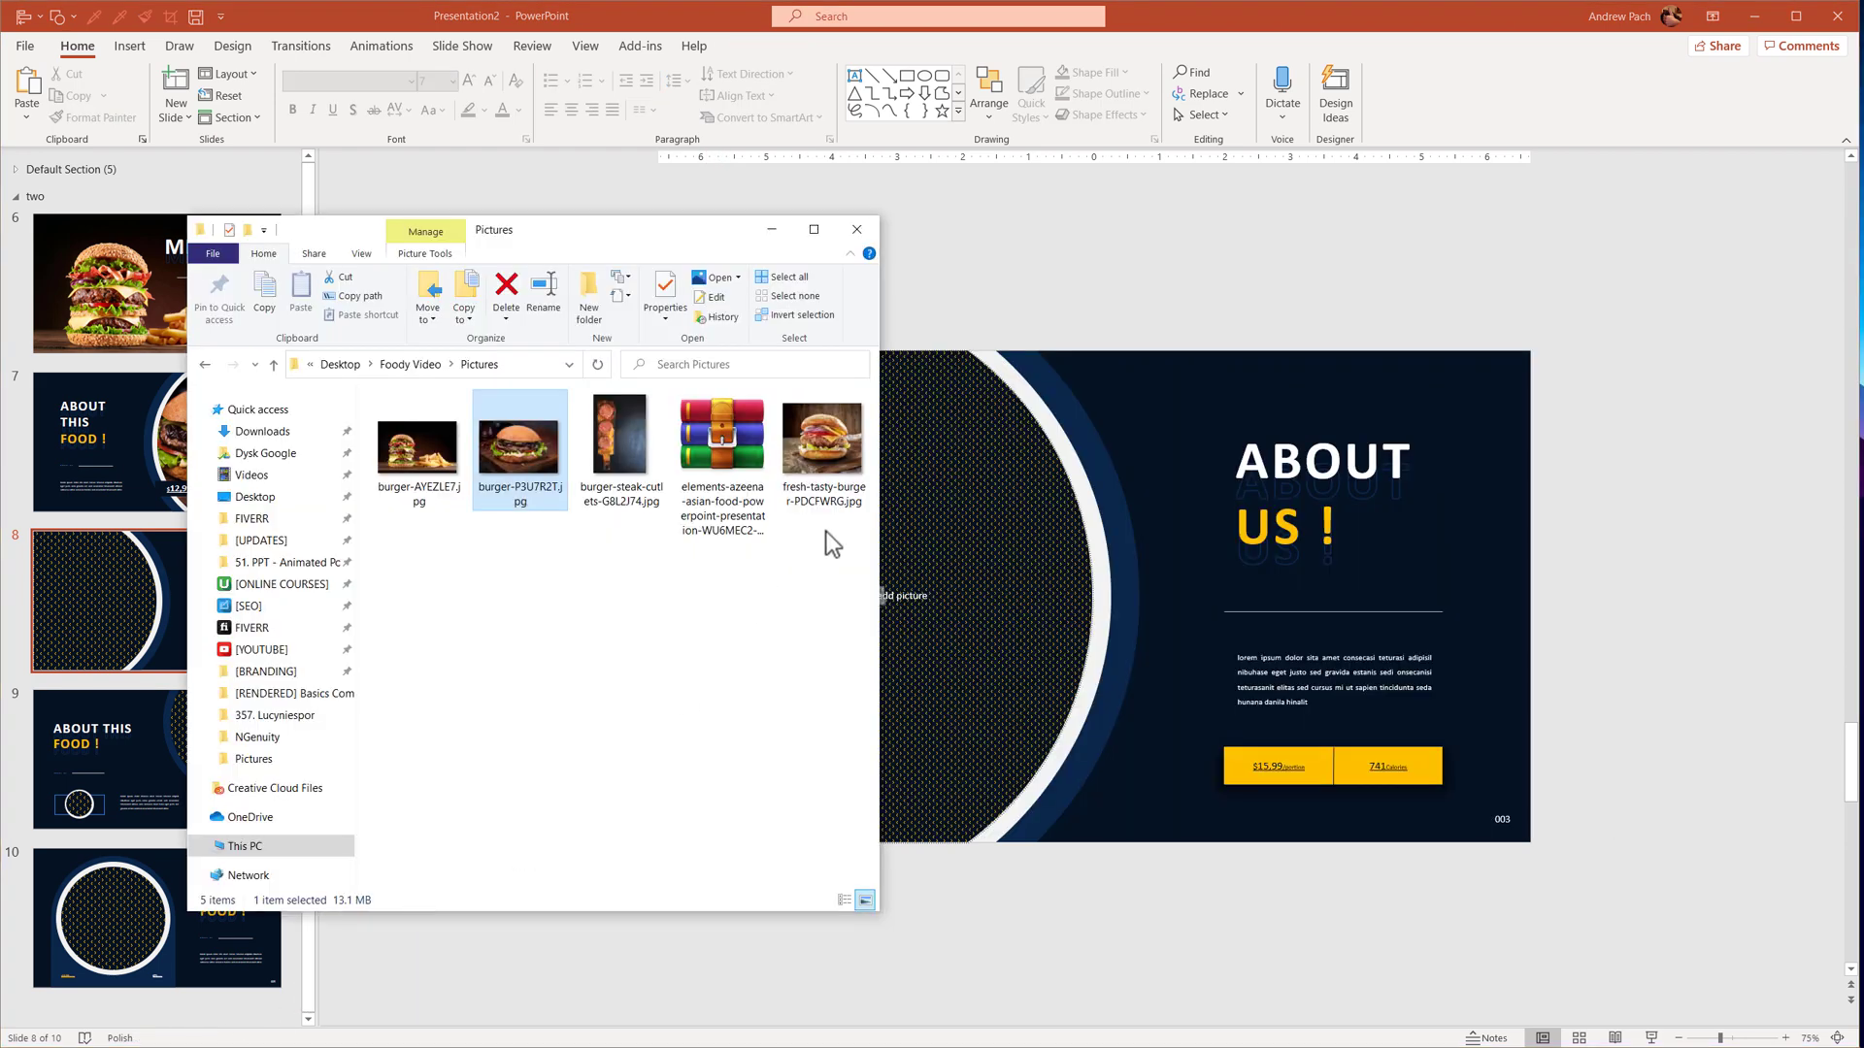
drag(821, 435, 1086, 598)
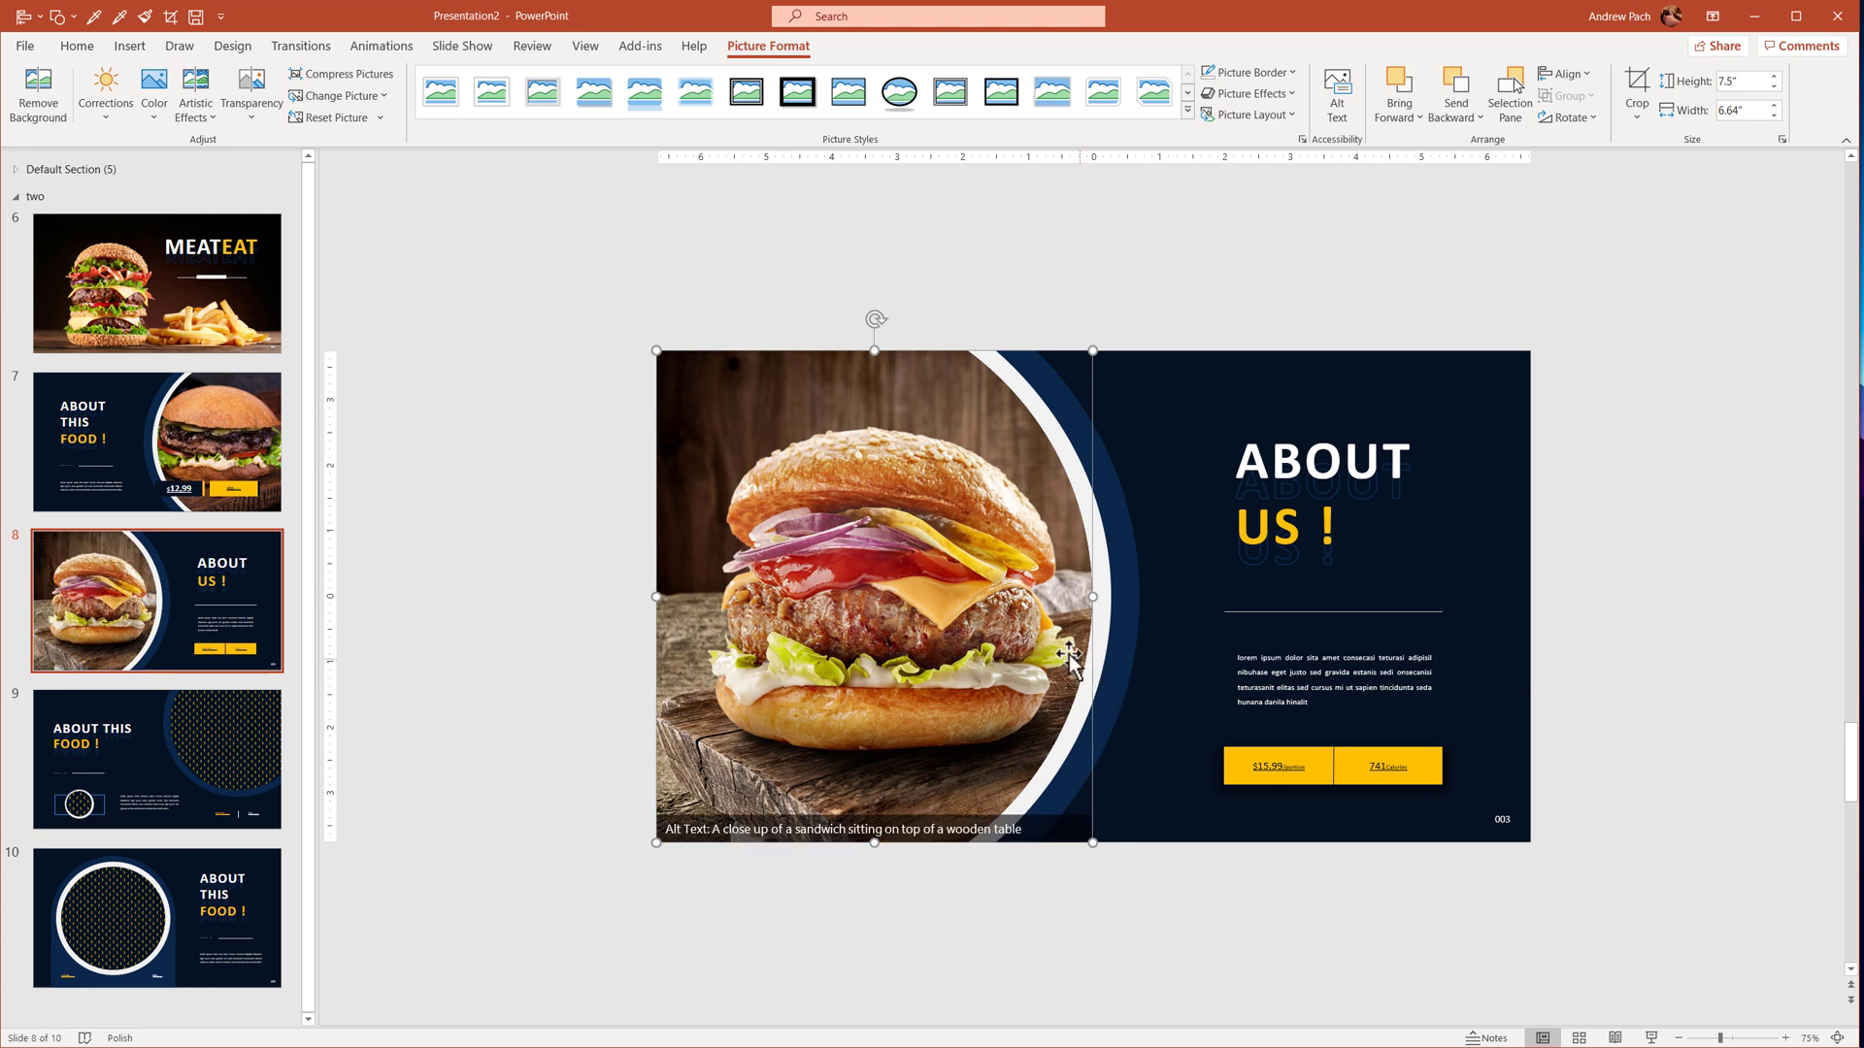
click(990, 902)
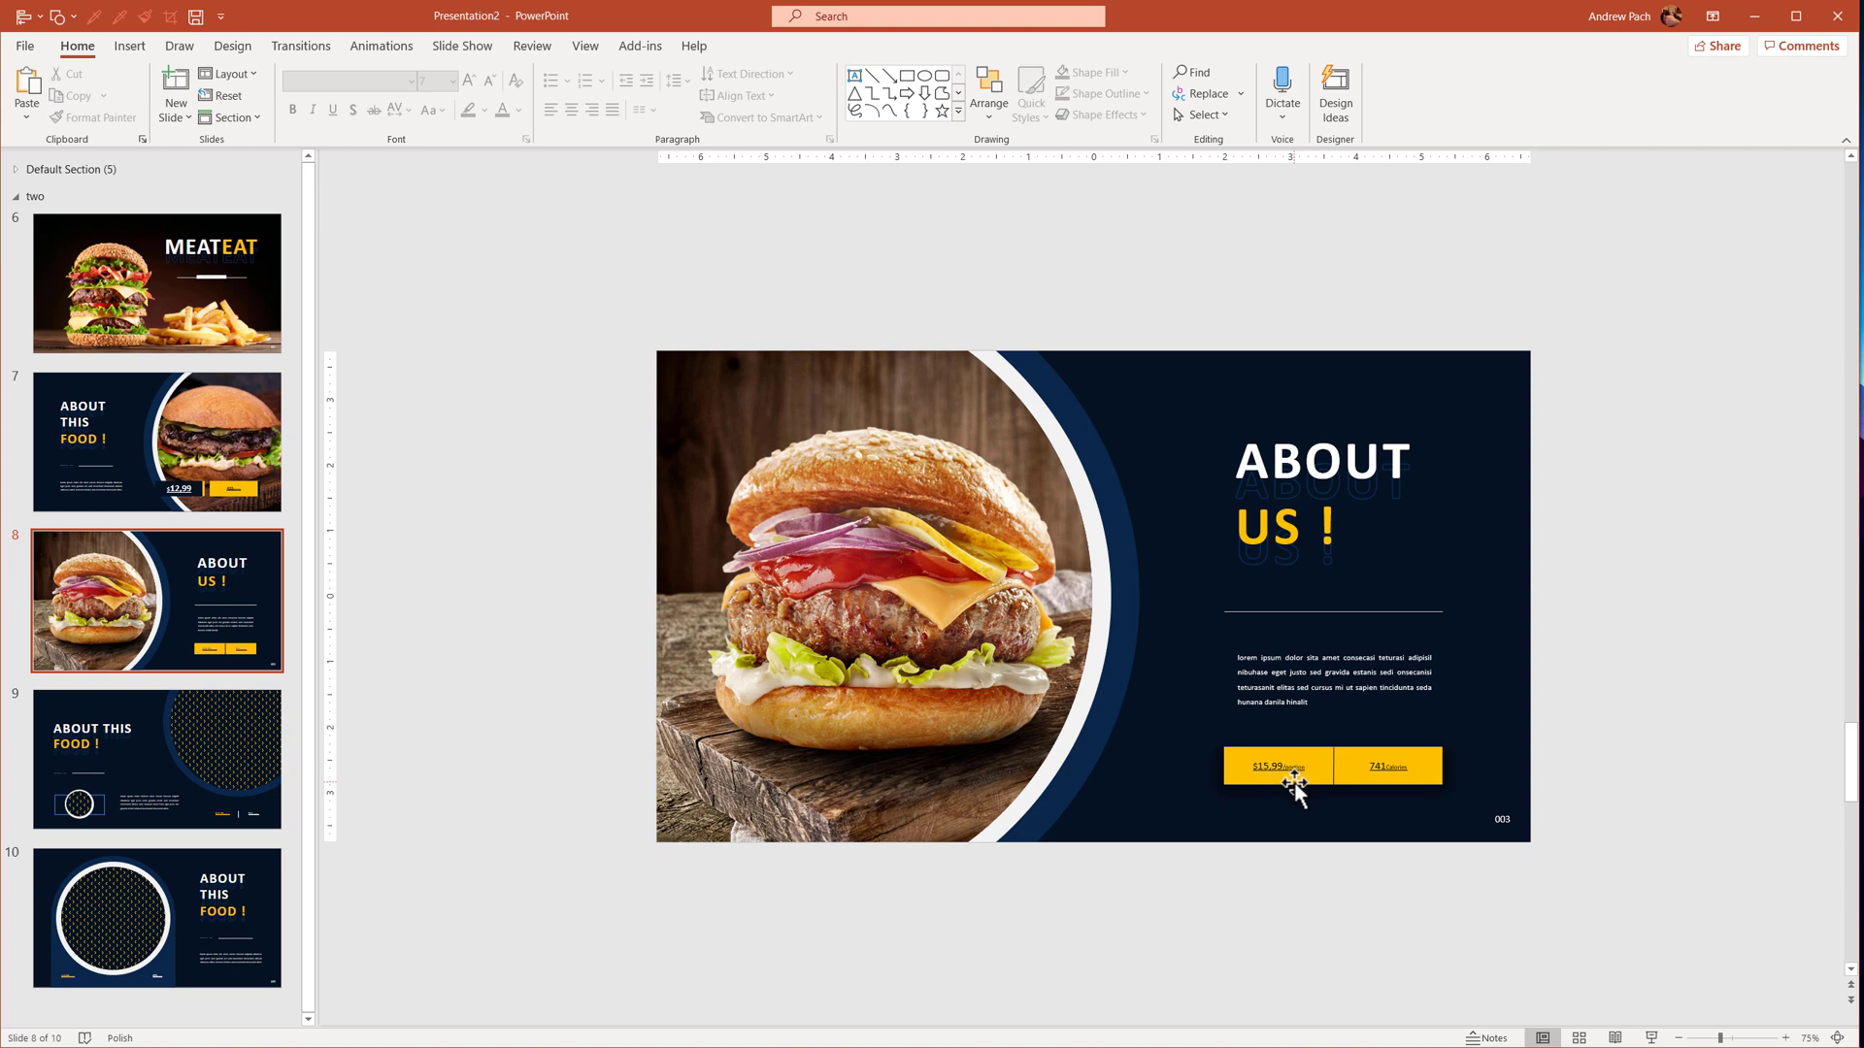
drag(1295, 782, 1273, 786)
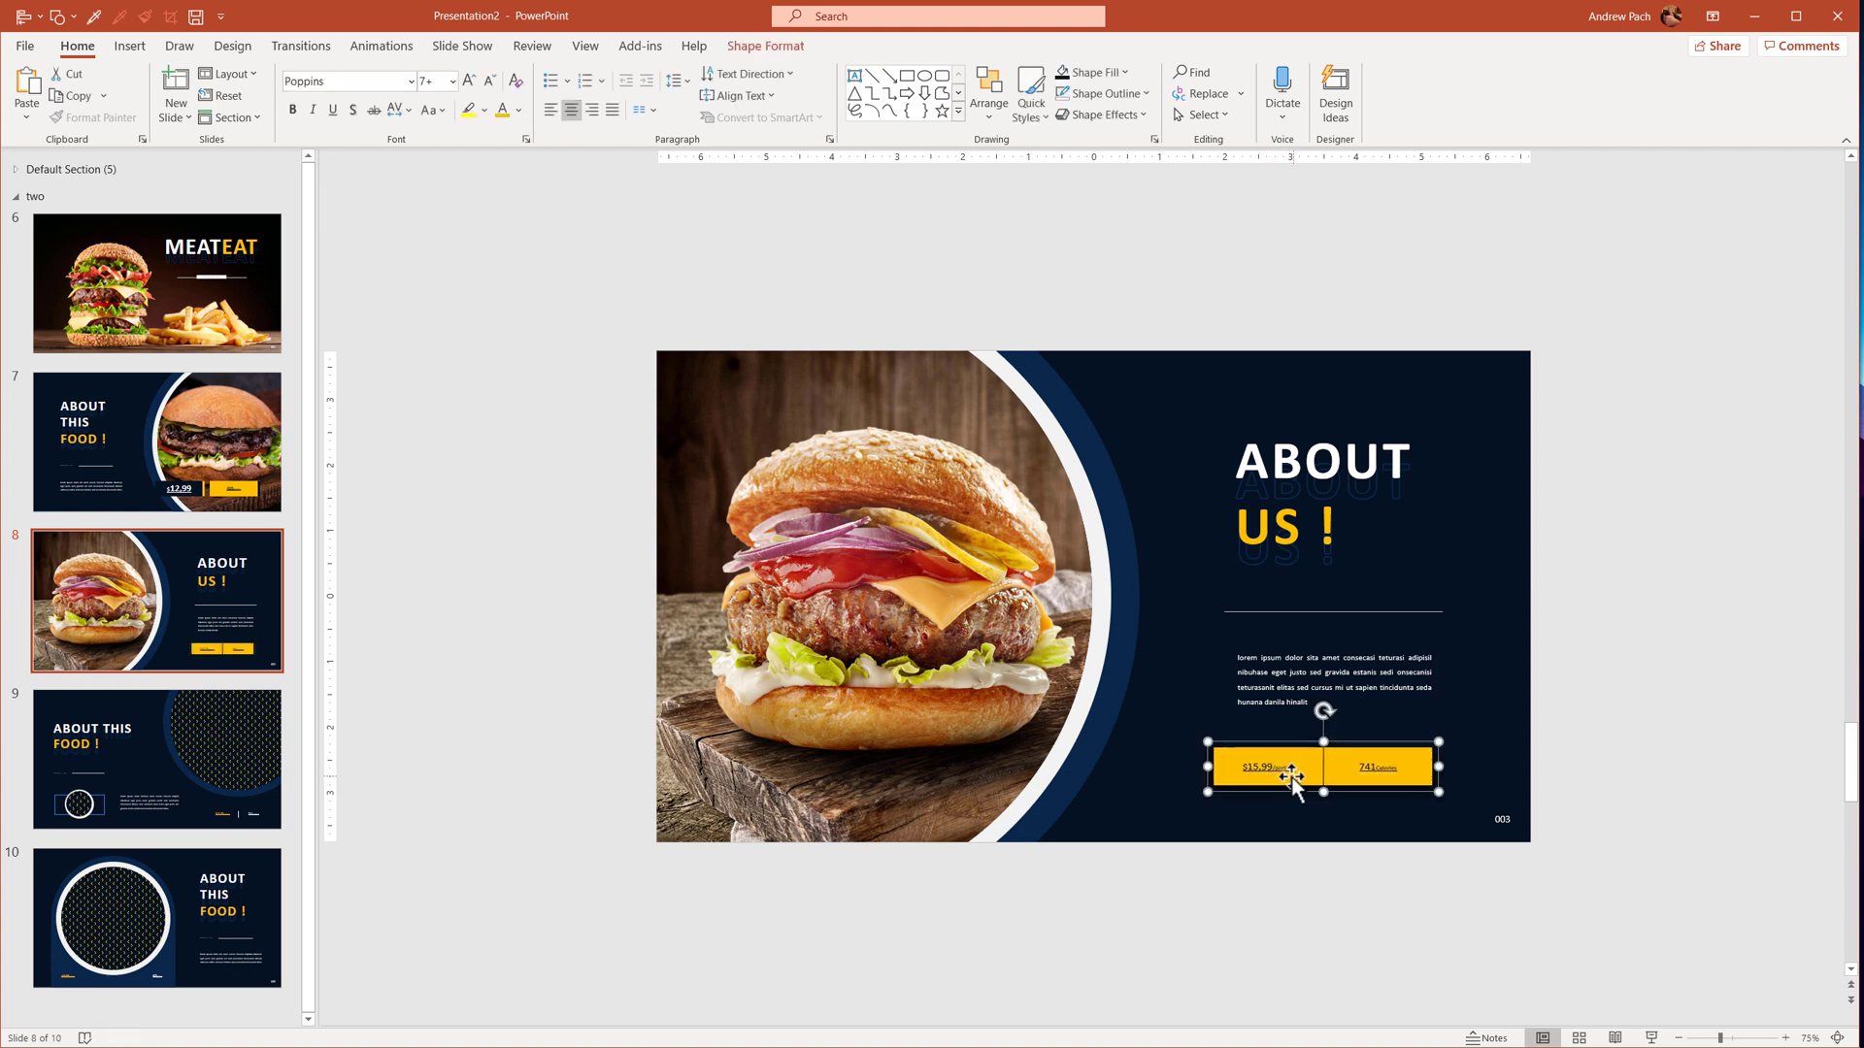
Copy slide 7's $12,99 and 420 Calories group onto slide 8's lower left.
click(213, 485)
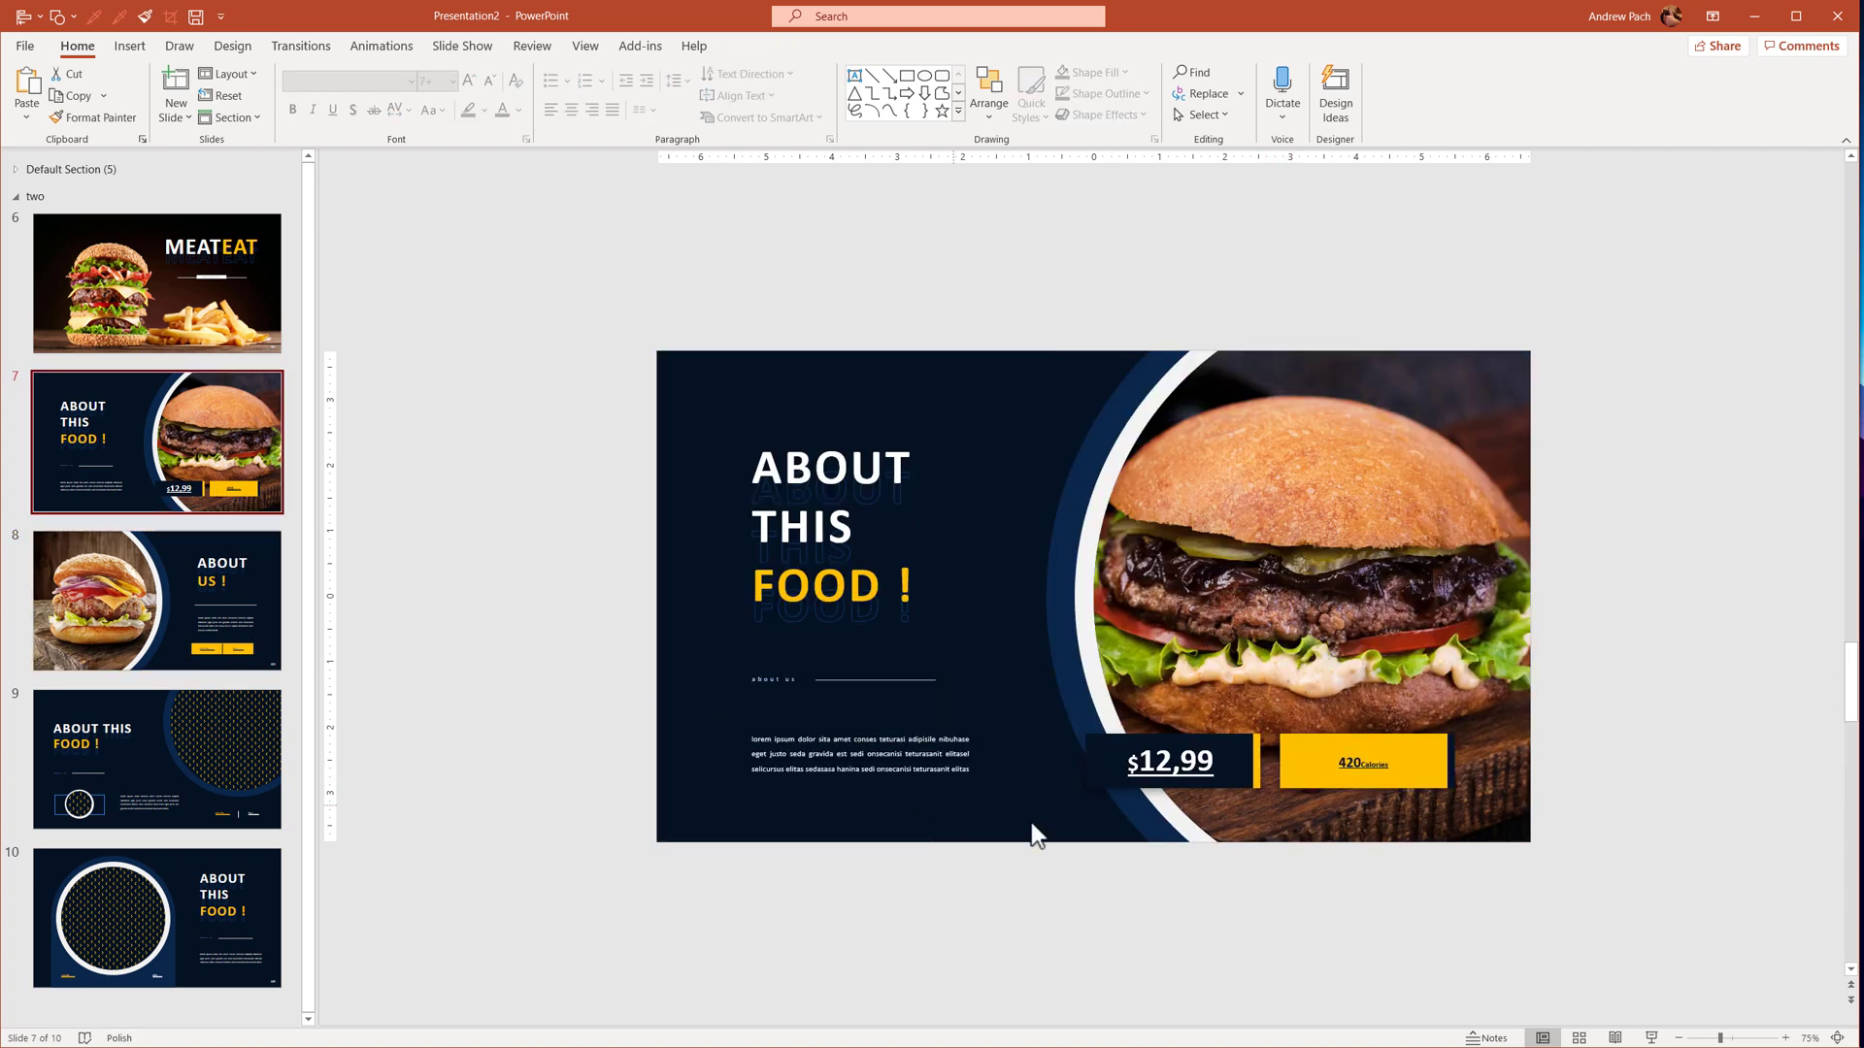
click(1249, 769)
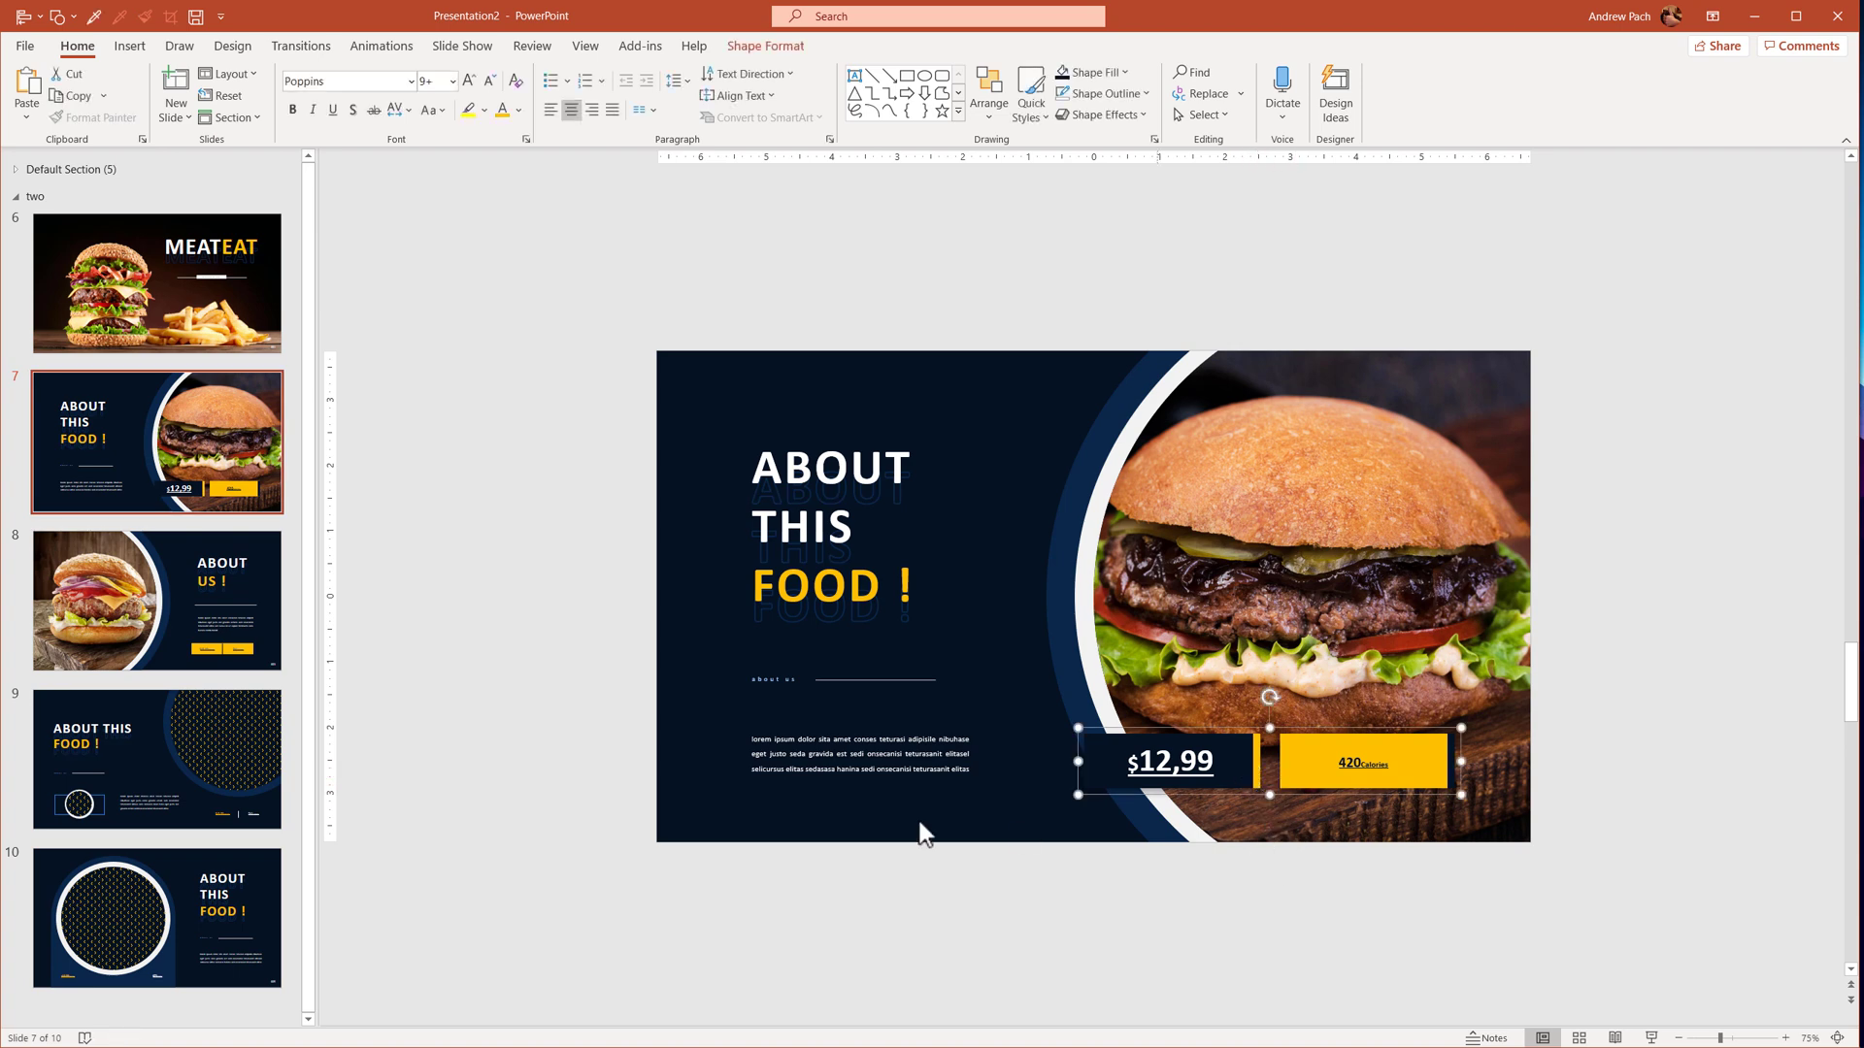
click(236, 640)
key(ctrl+v)
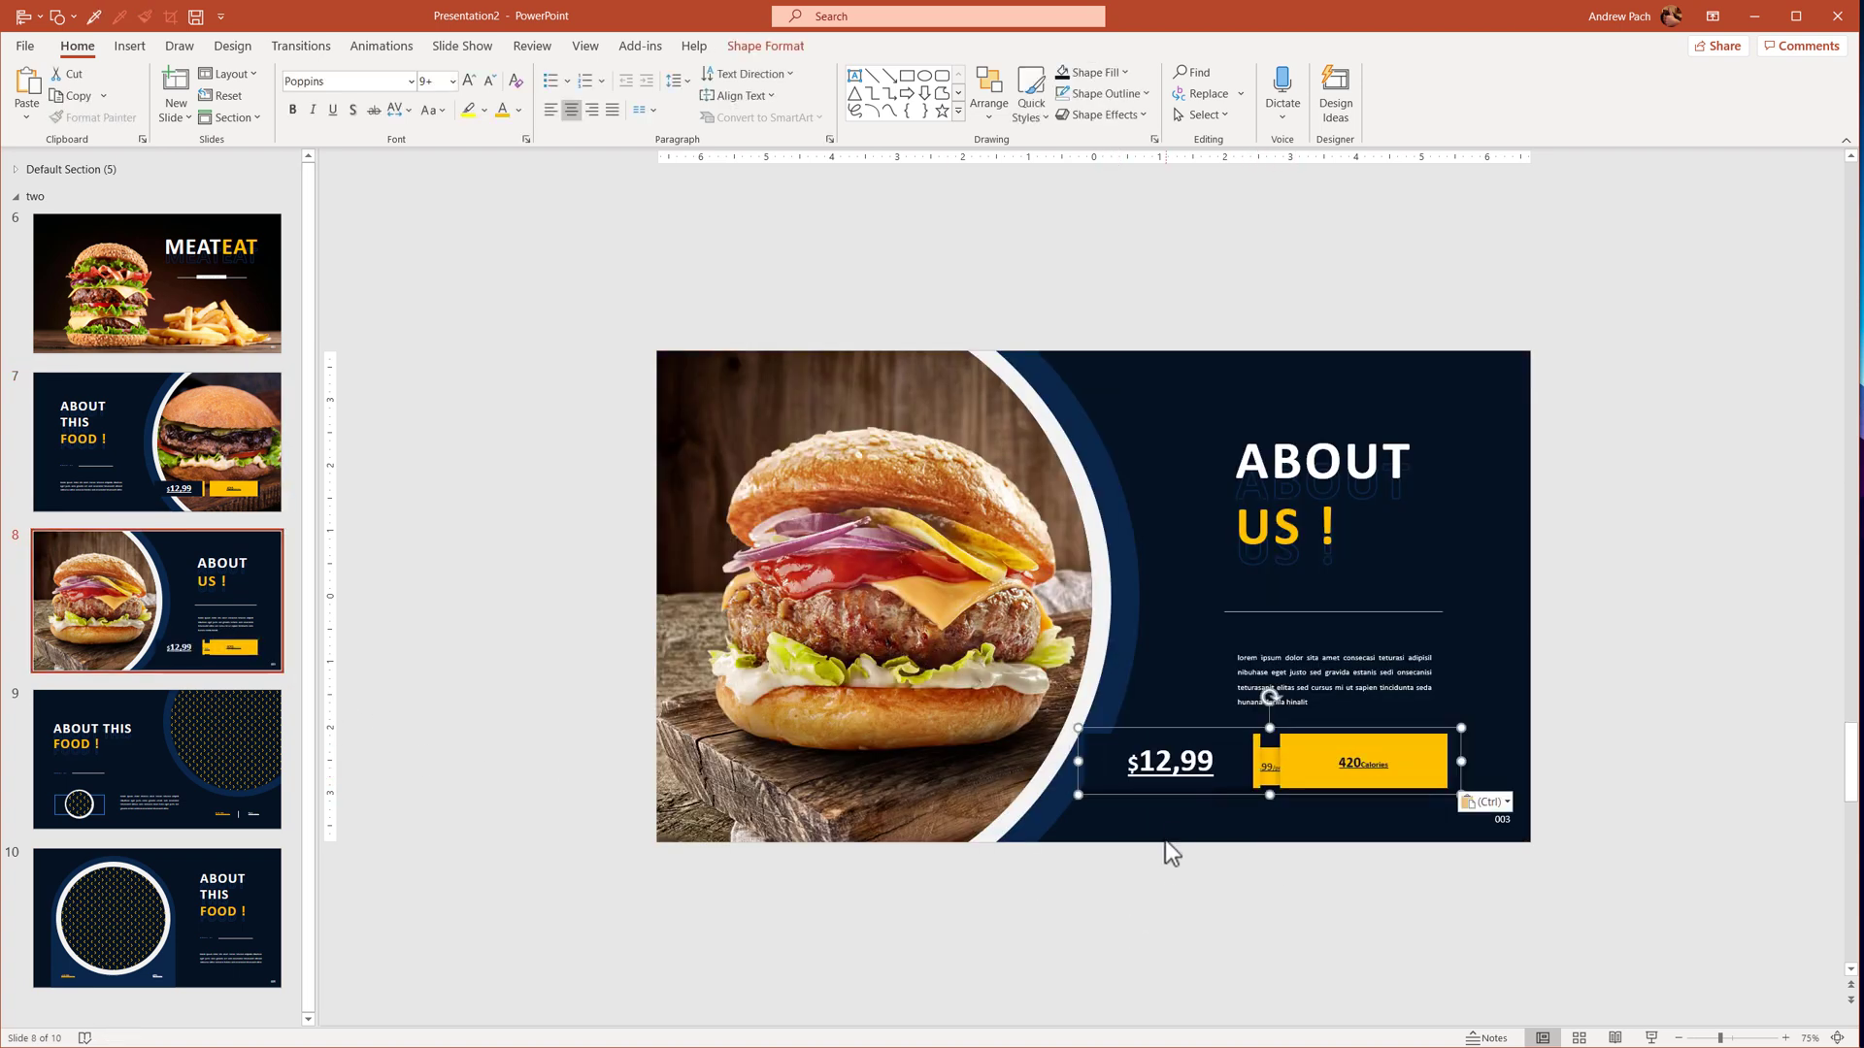
drag(1171, 792, 771, 815)
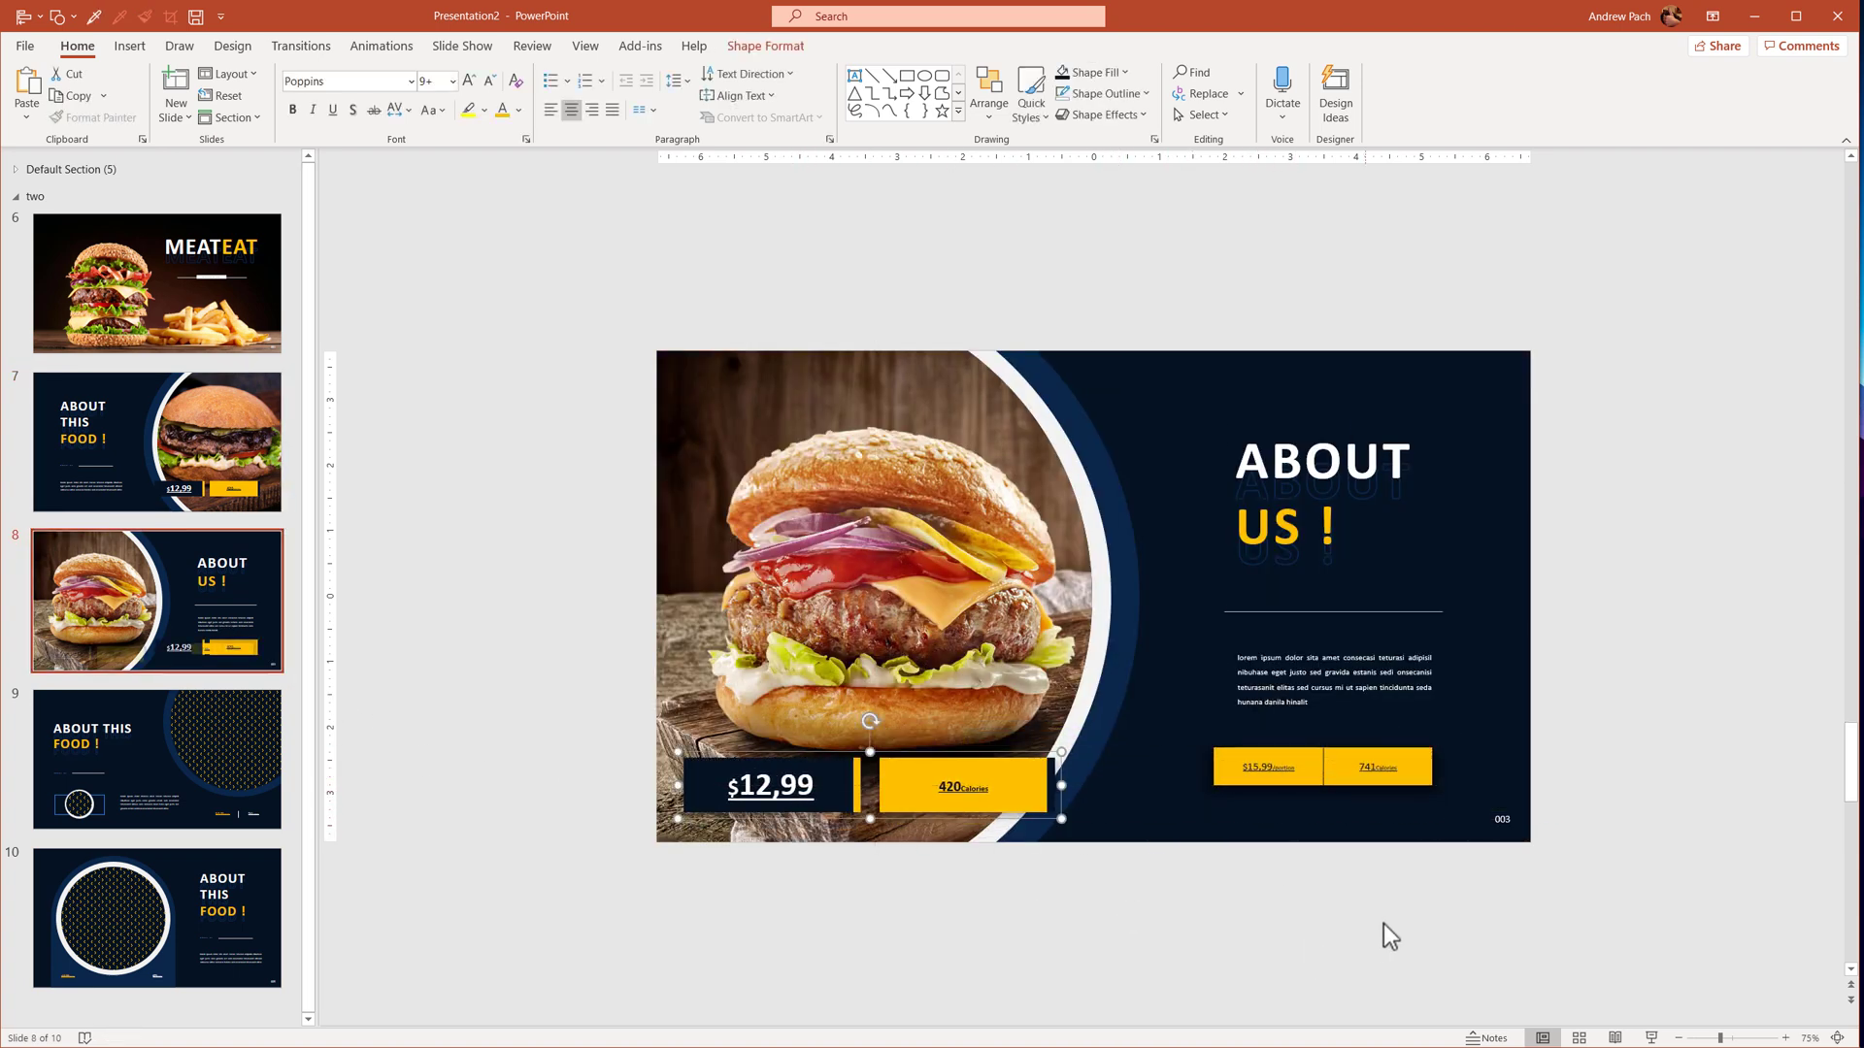
Delete the template's original yellow price boxes on slide 8.
click(1546, 887)
drag(1545, 887, 1128, 723)
key(Delete)
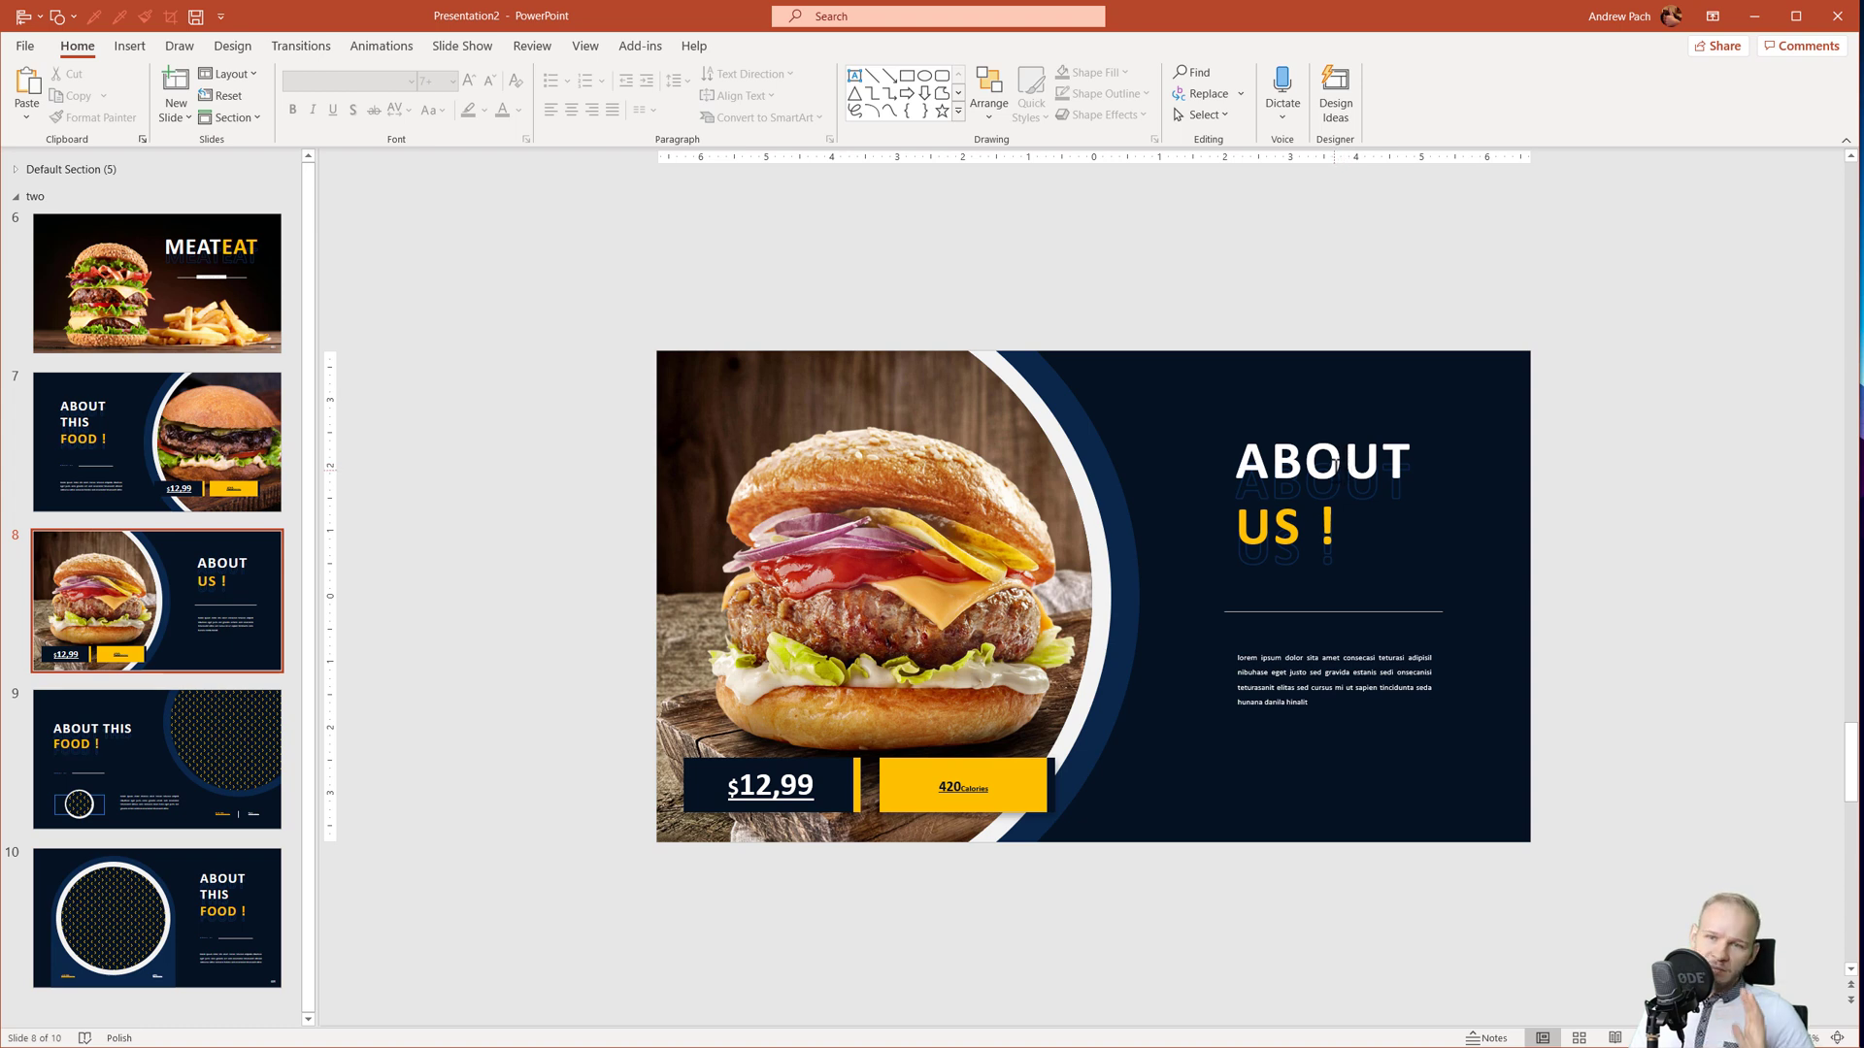
Replace slide 9 with a pasted copy of the MEATEAT slide and delete the leftover last slide.
click(179, 767)
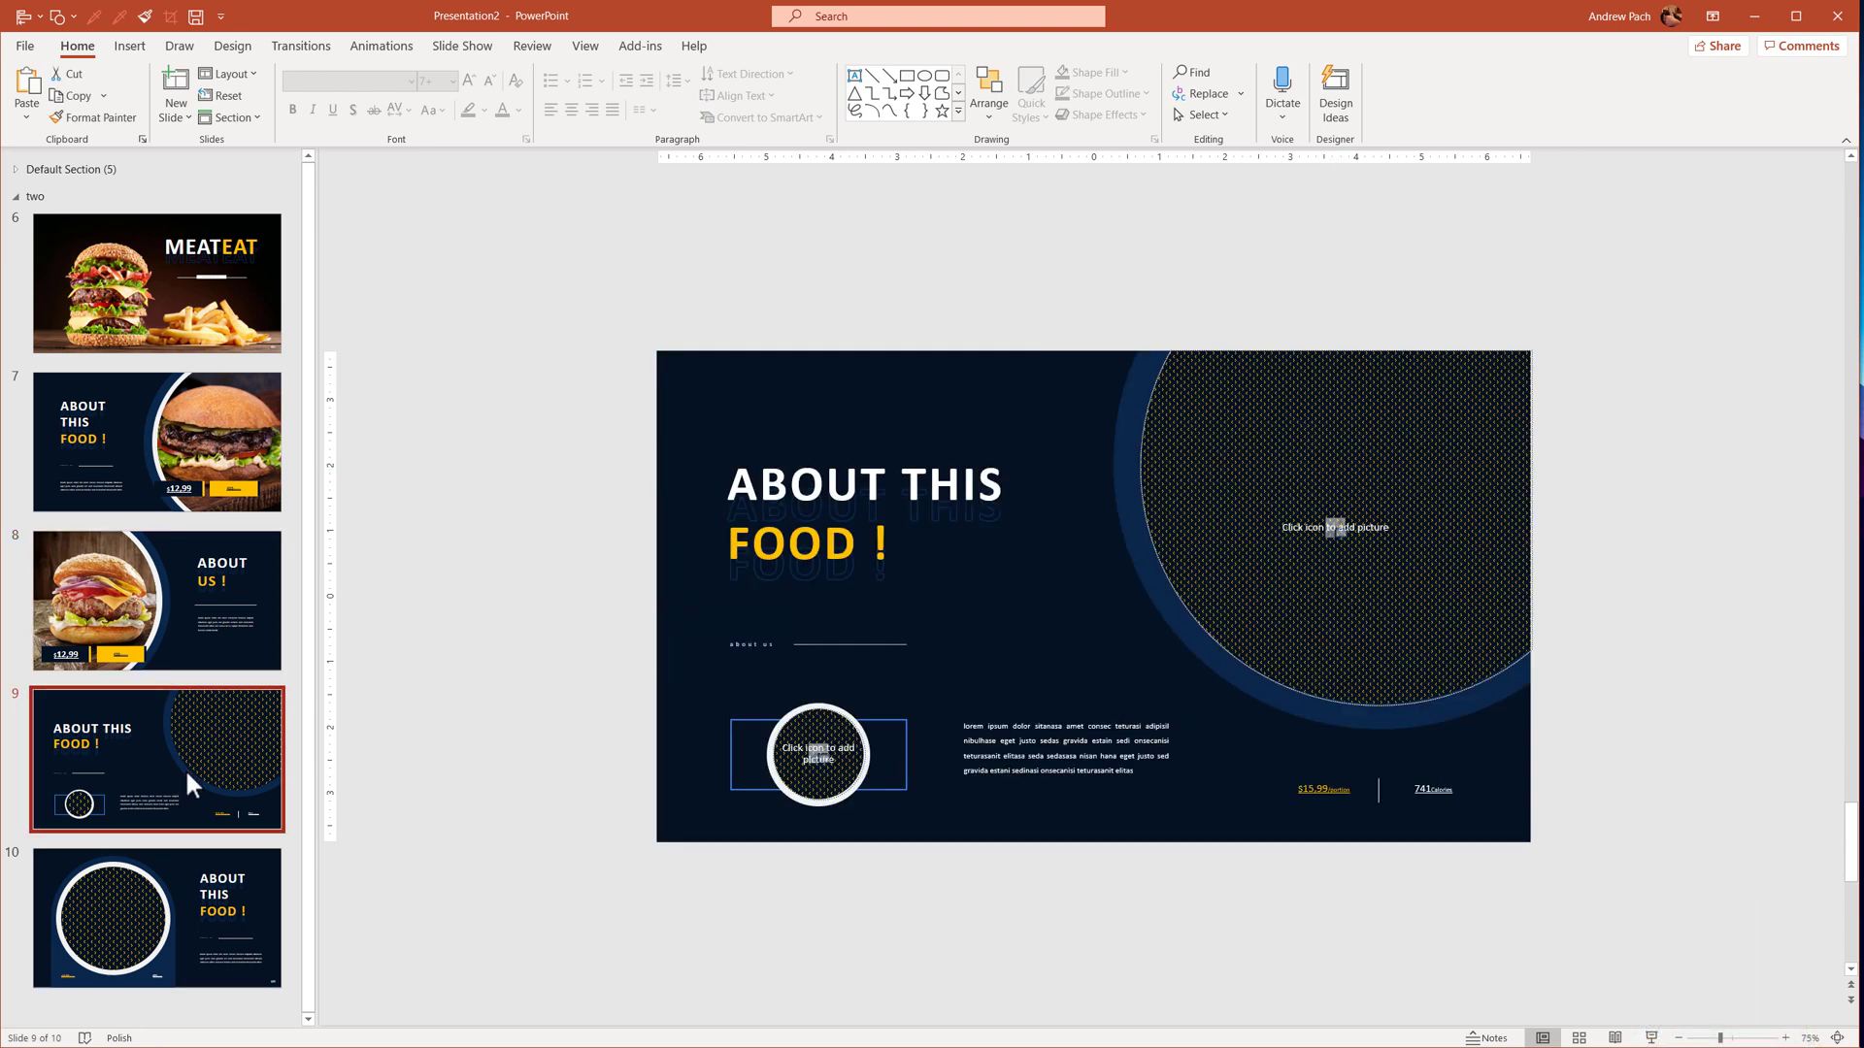
key(Delete)
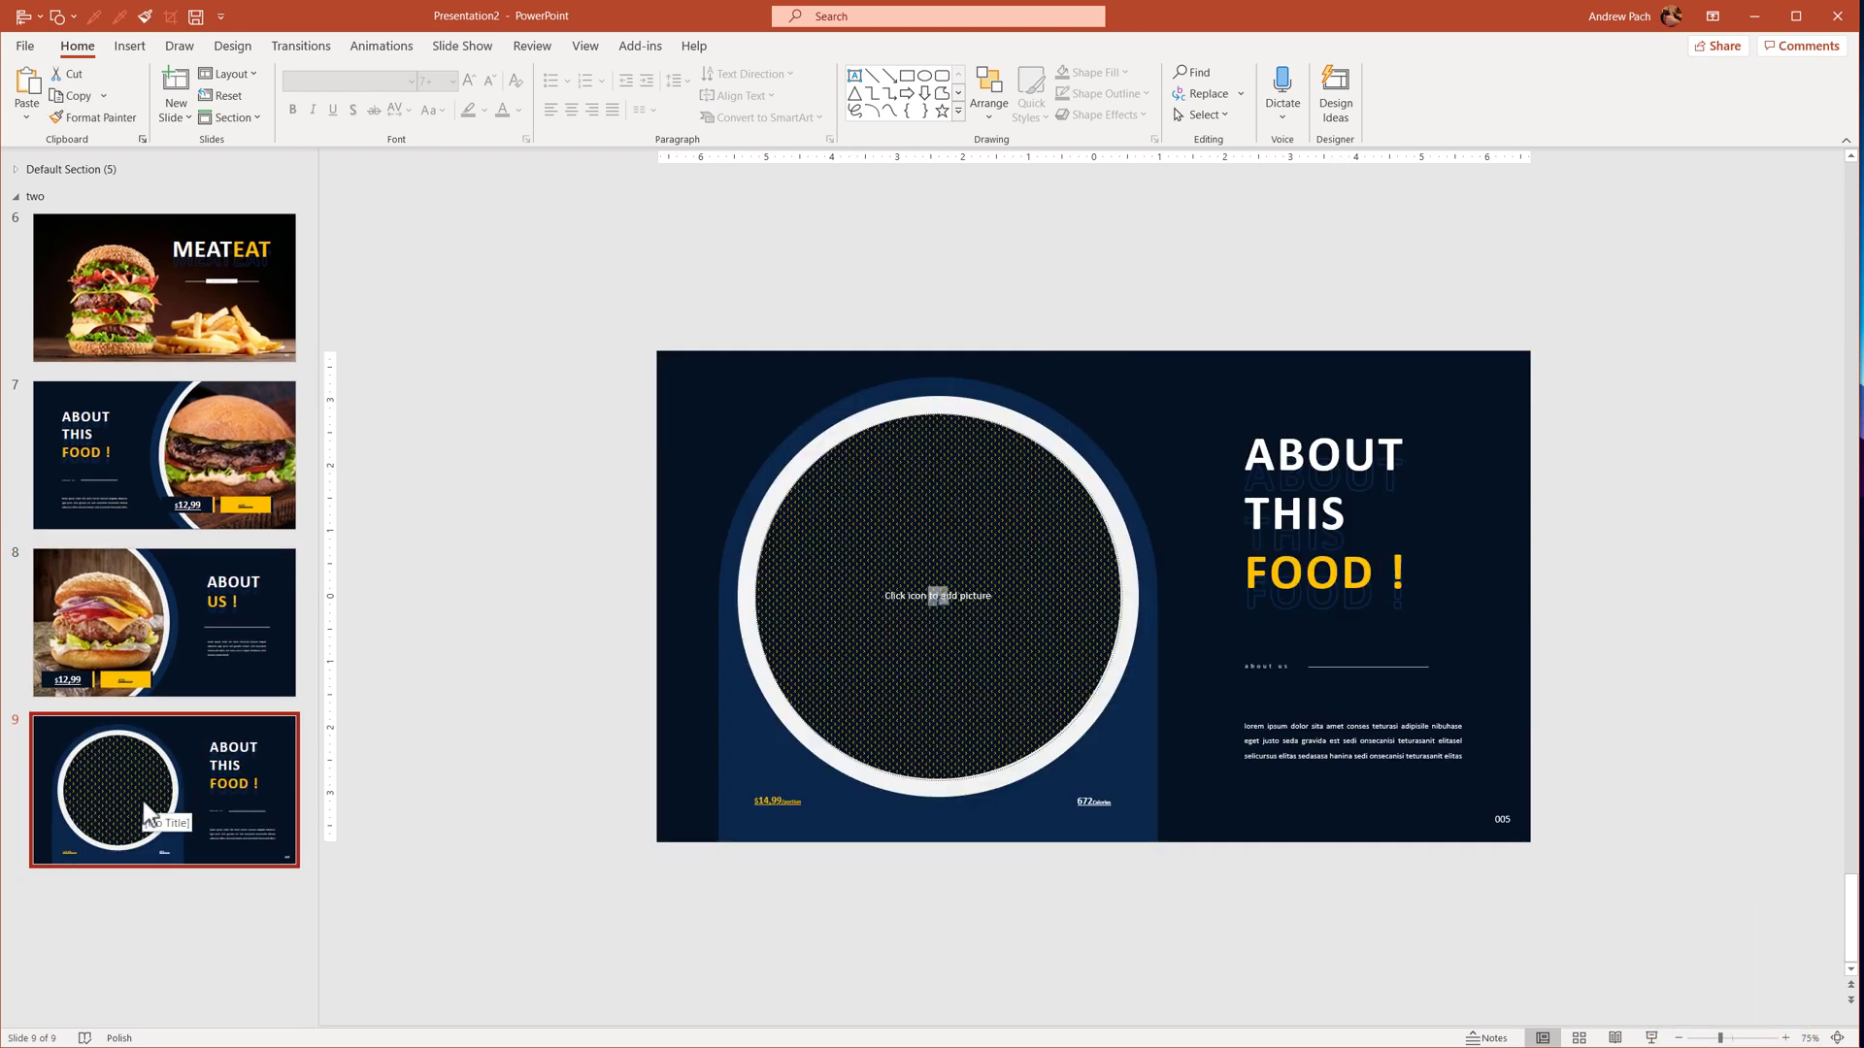
click(178, 280)
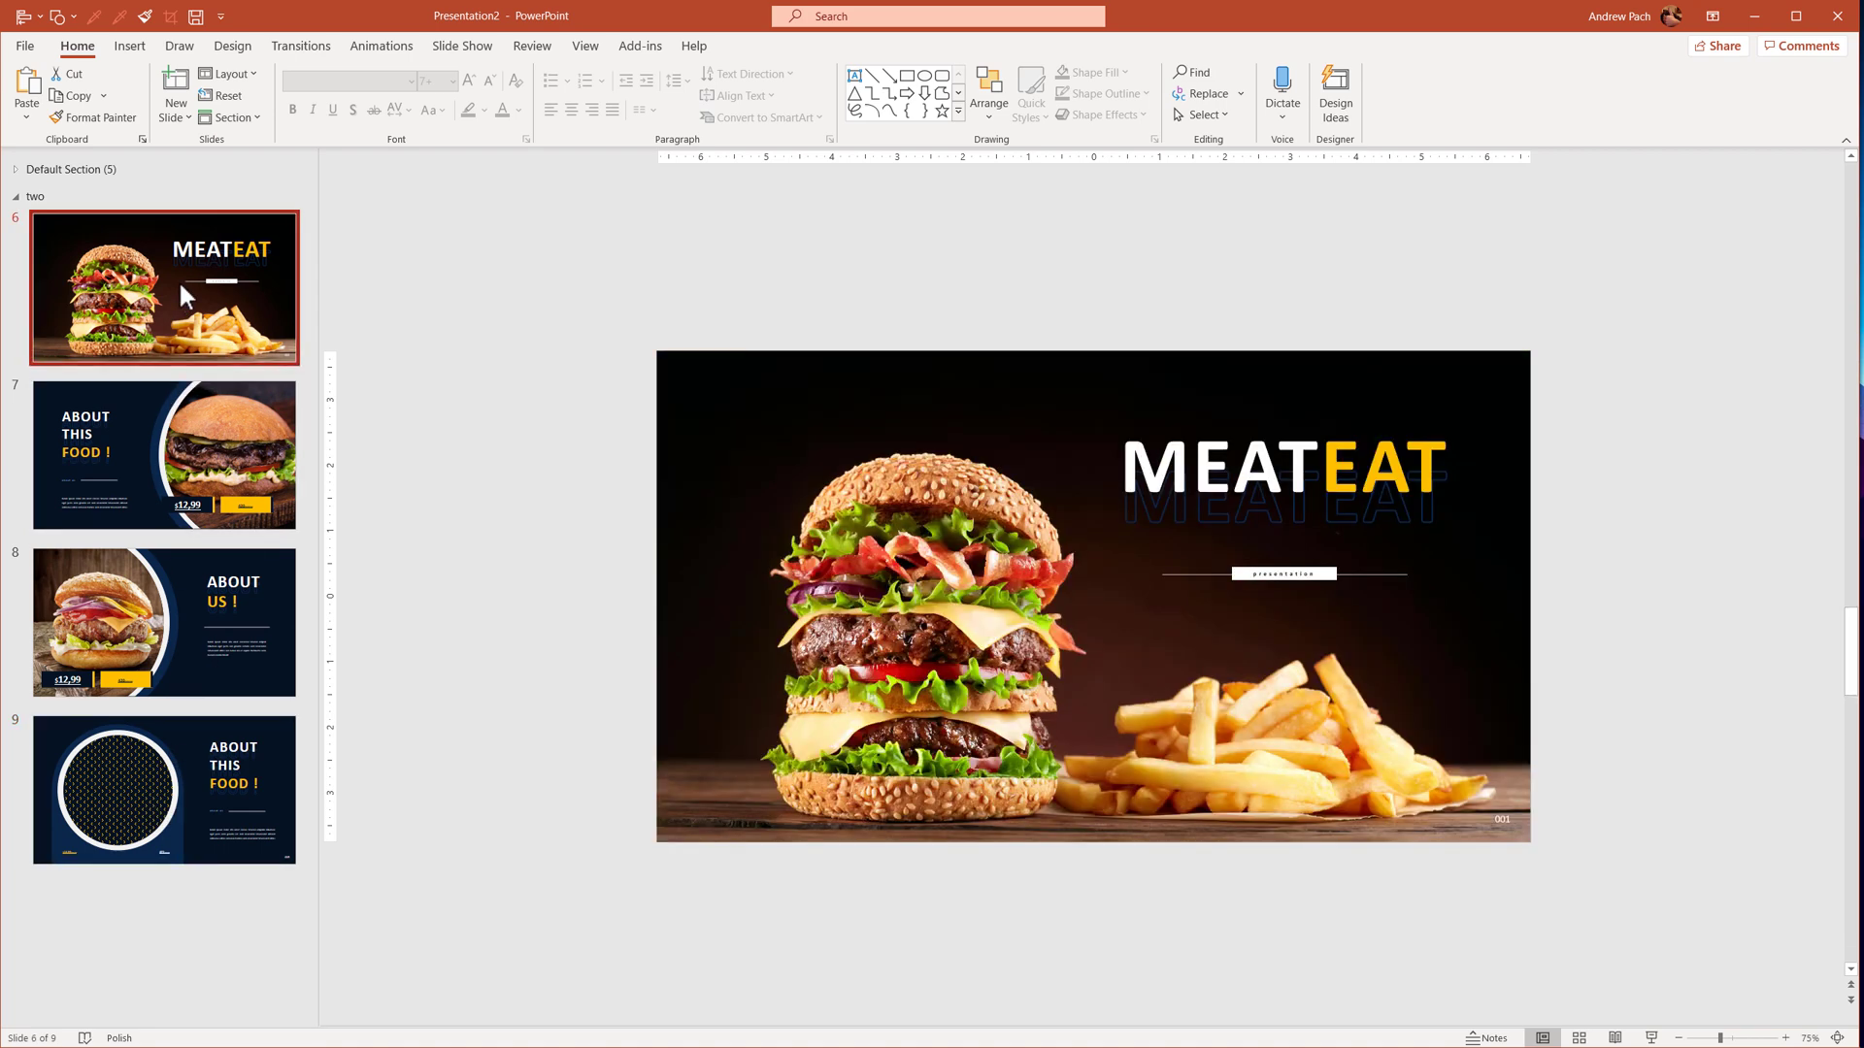
click(160, 705)
key(ctrl+v)
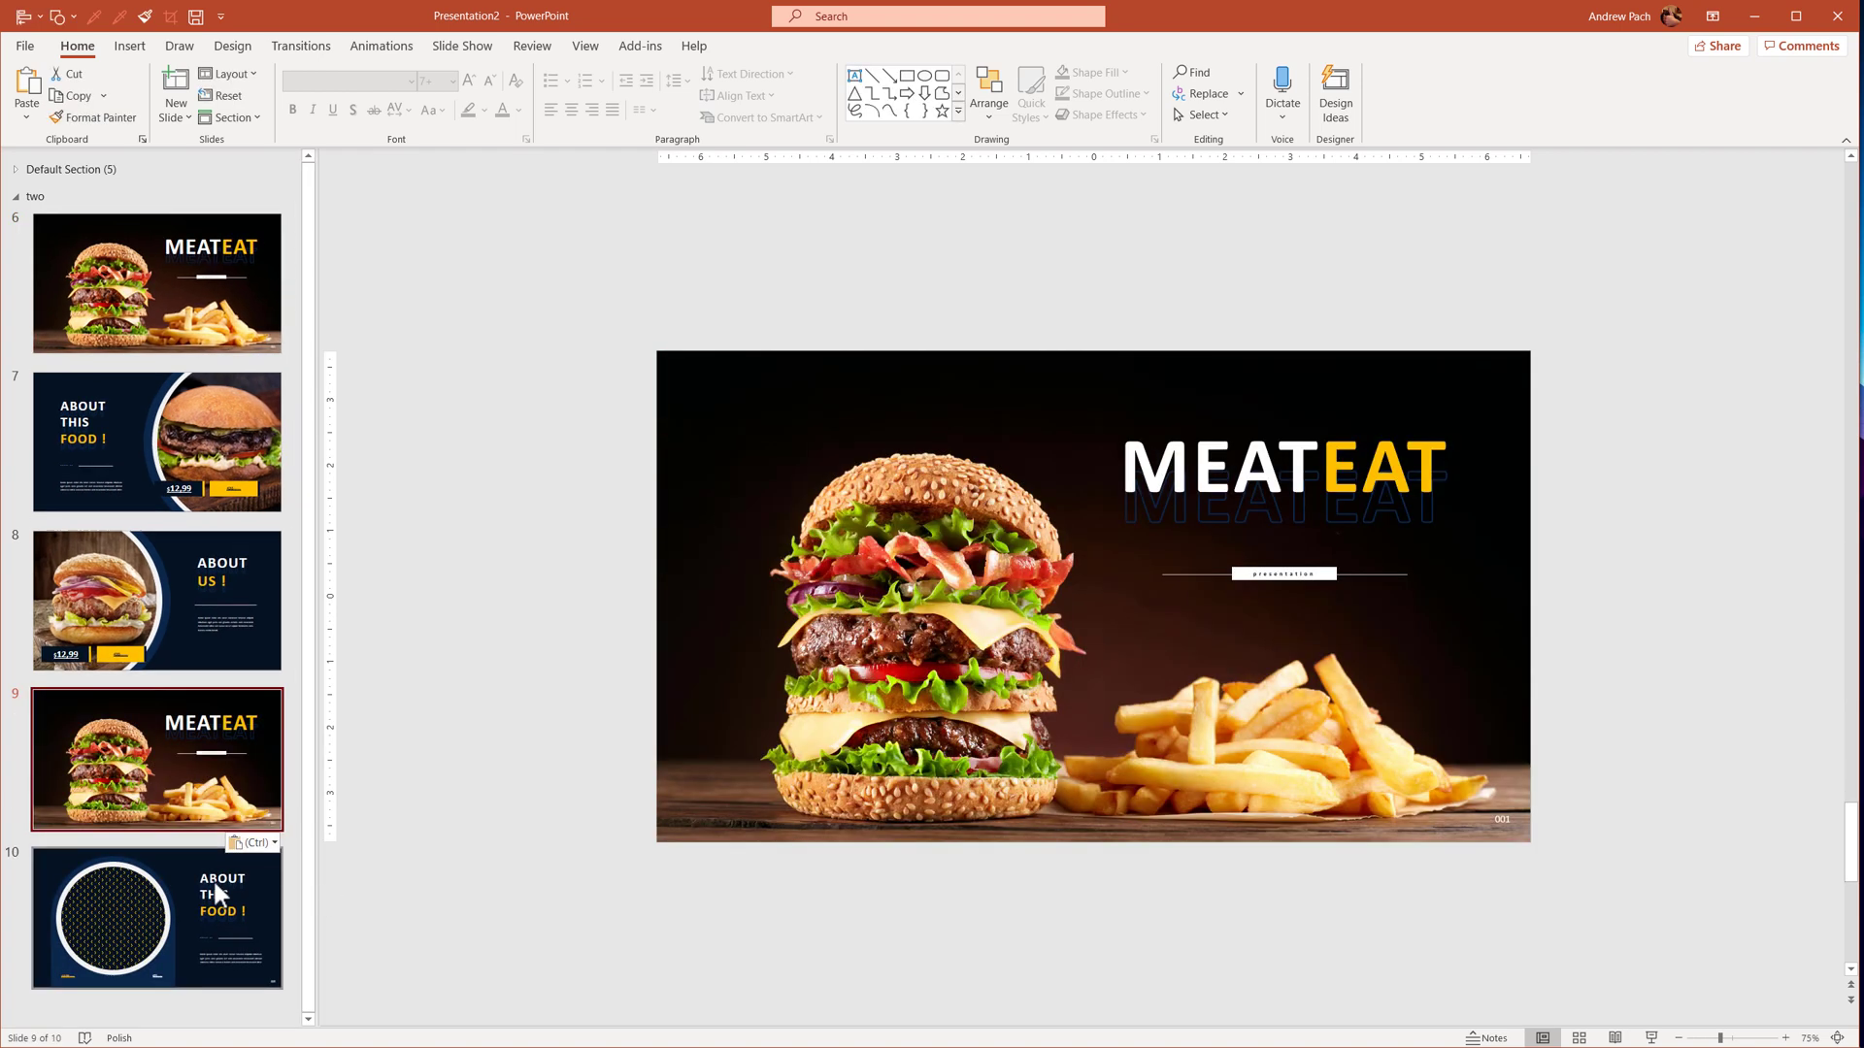
click(194, 922)
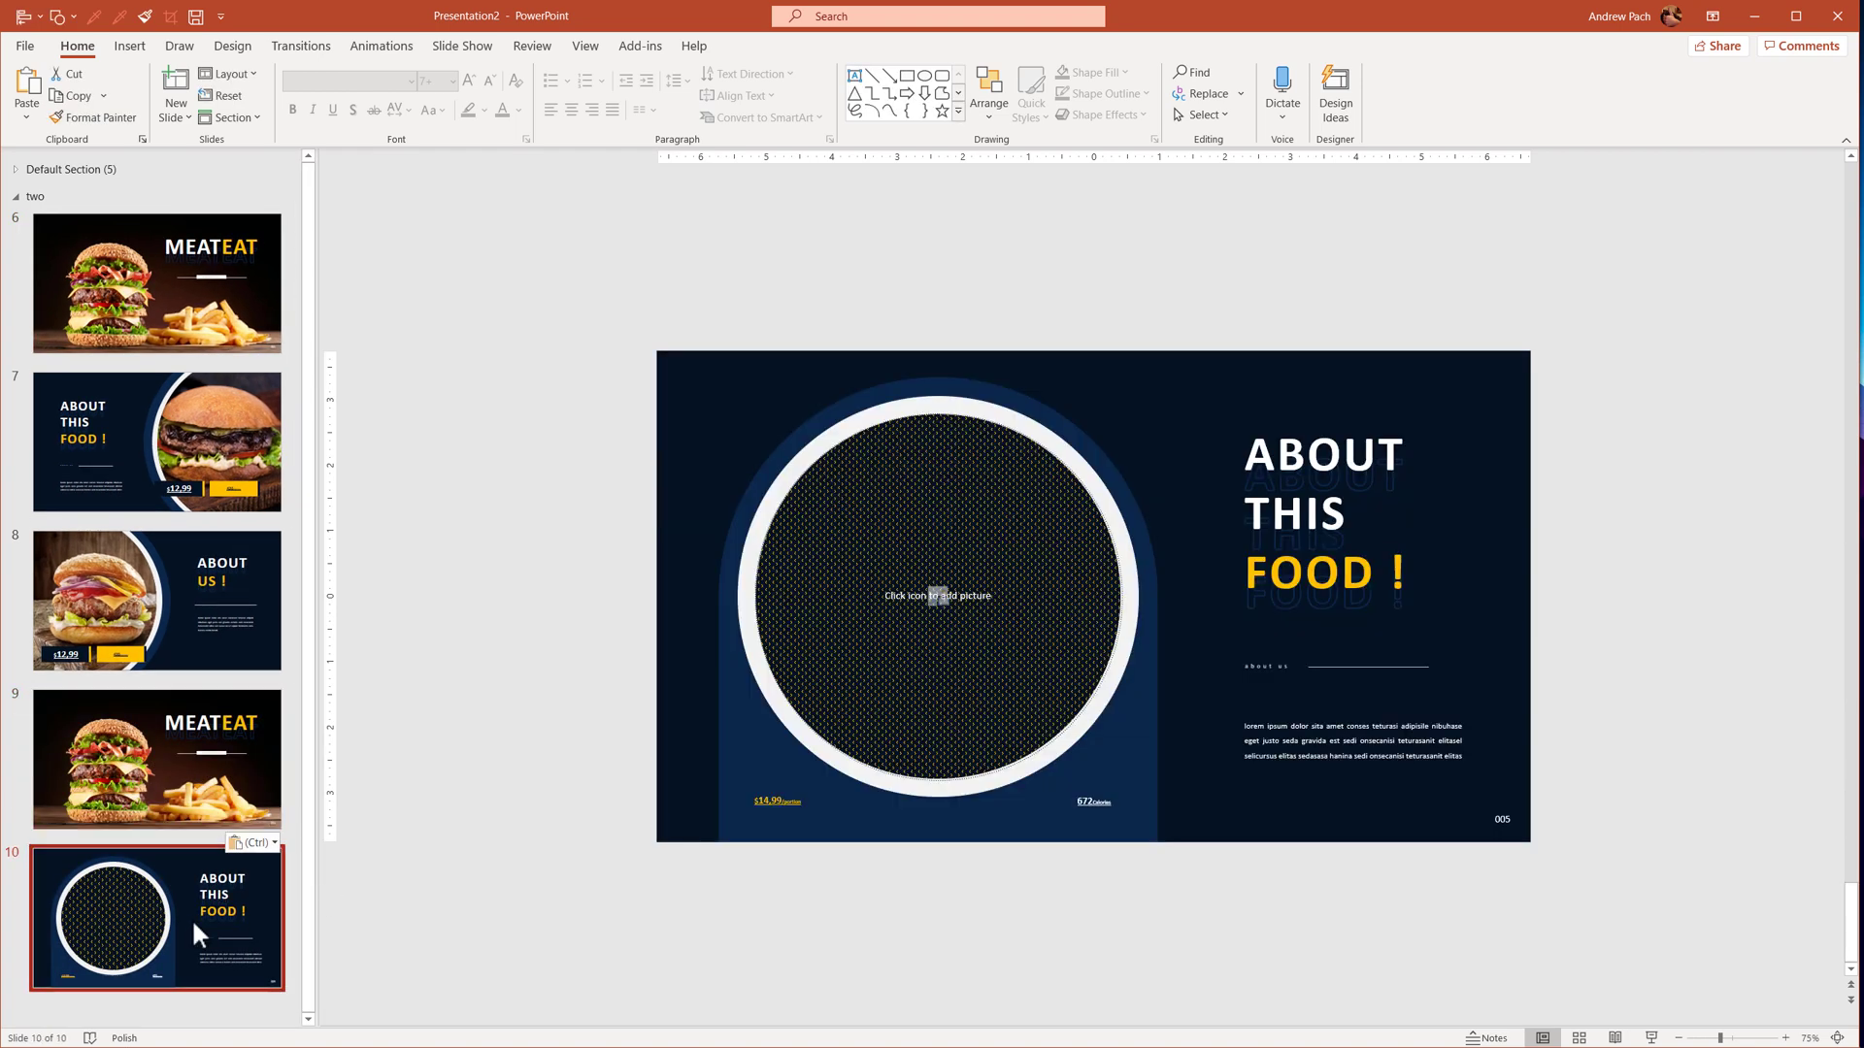
key(Delete)
Retitle the last slide 'CYA ON PLACE' and move the title to the top centre.
click(1309, 460)
double_click(1310, 461)
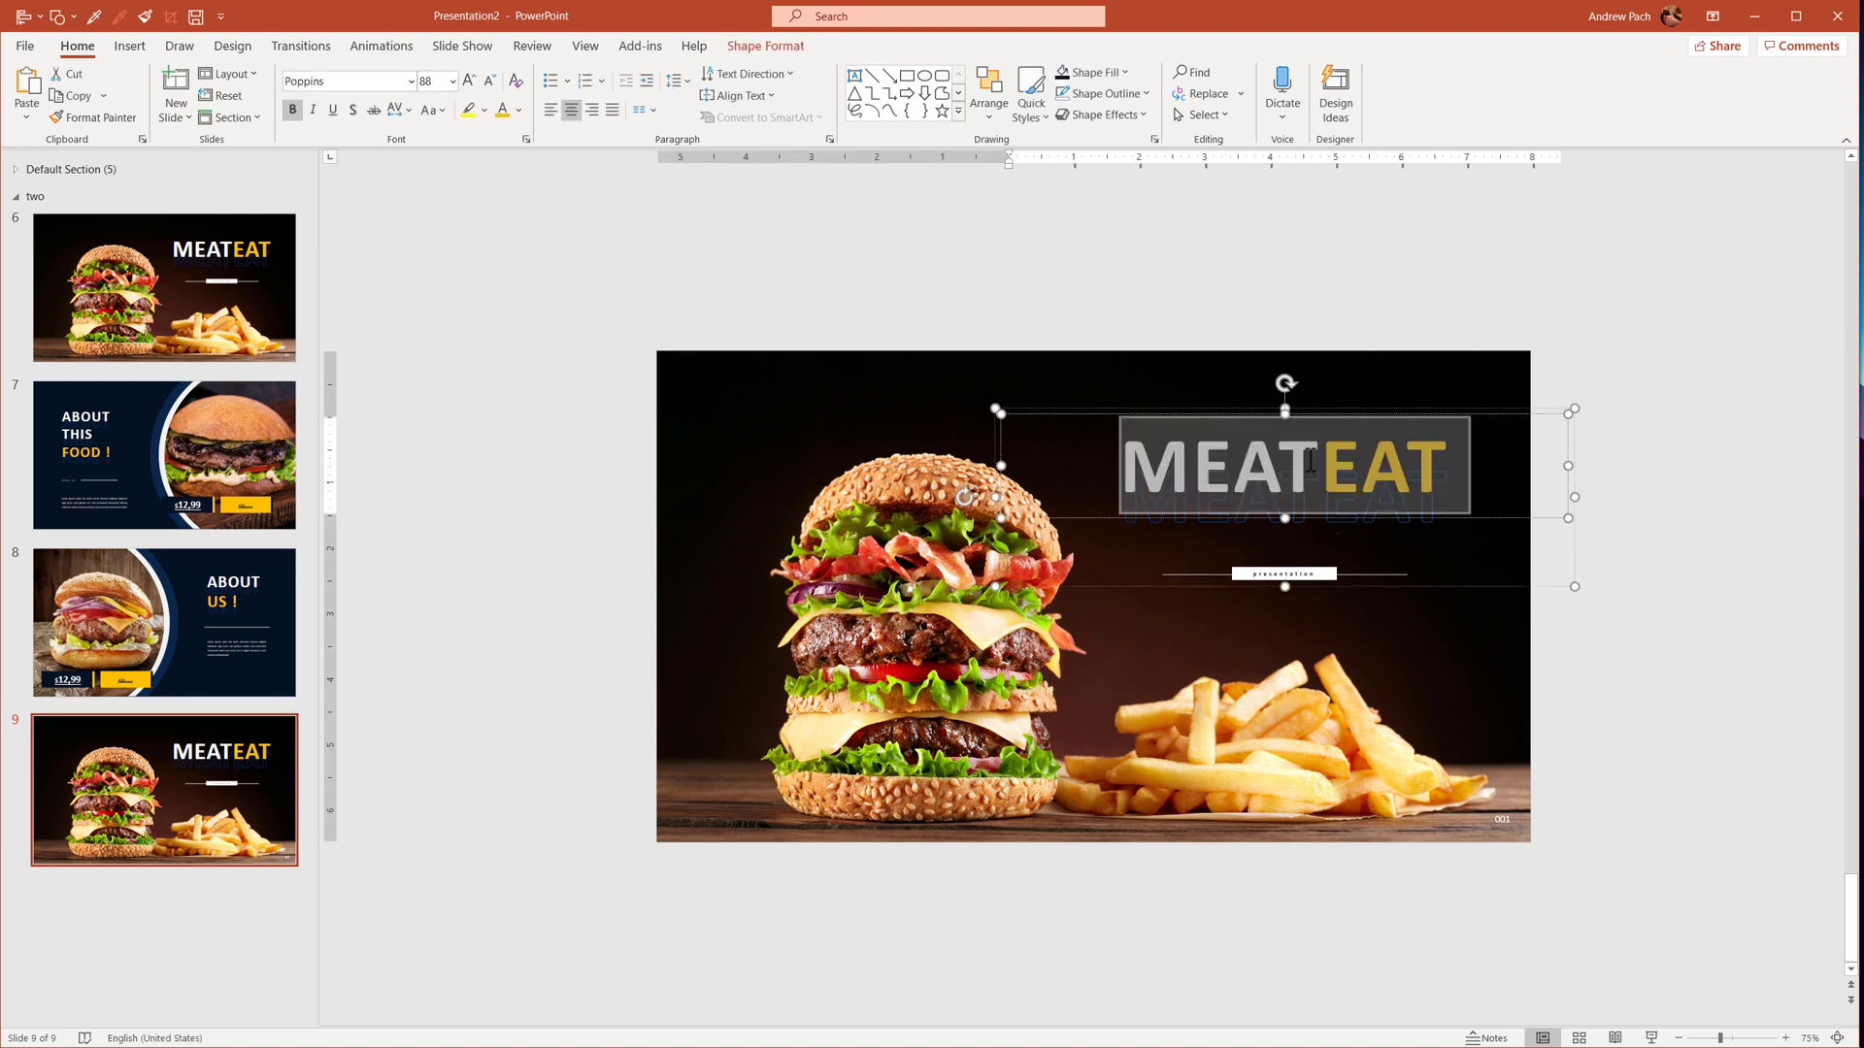
text(Thank)
key(BackSpace)
key(ctrl+a)
text(CYA)
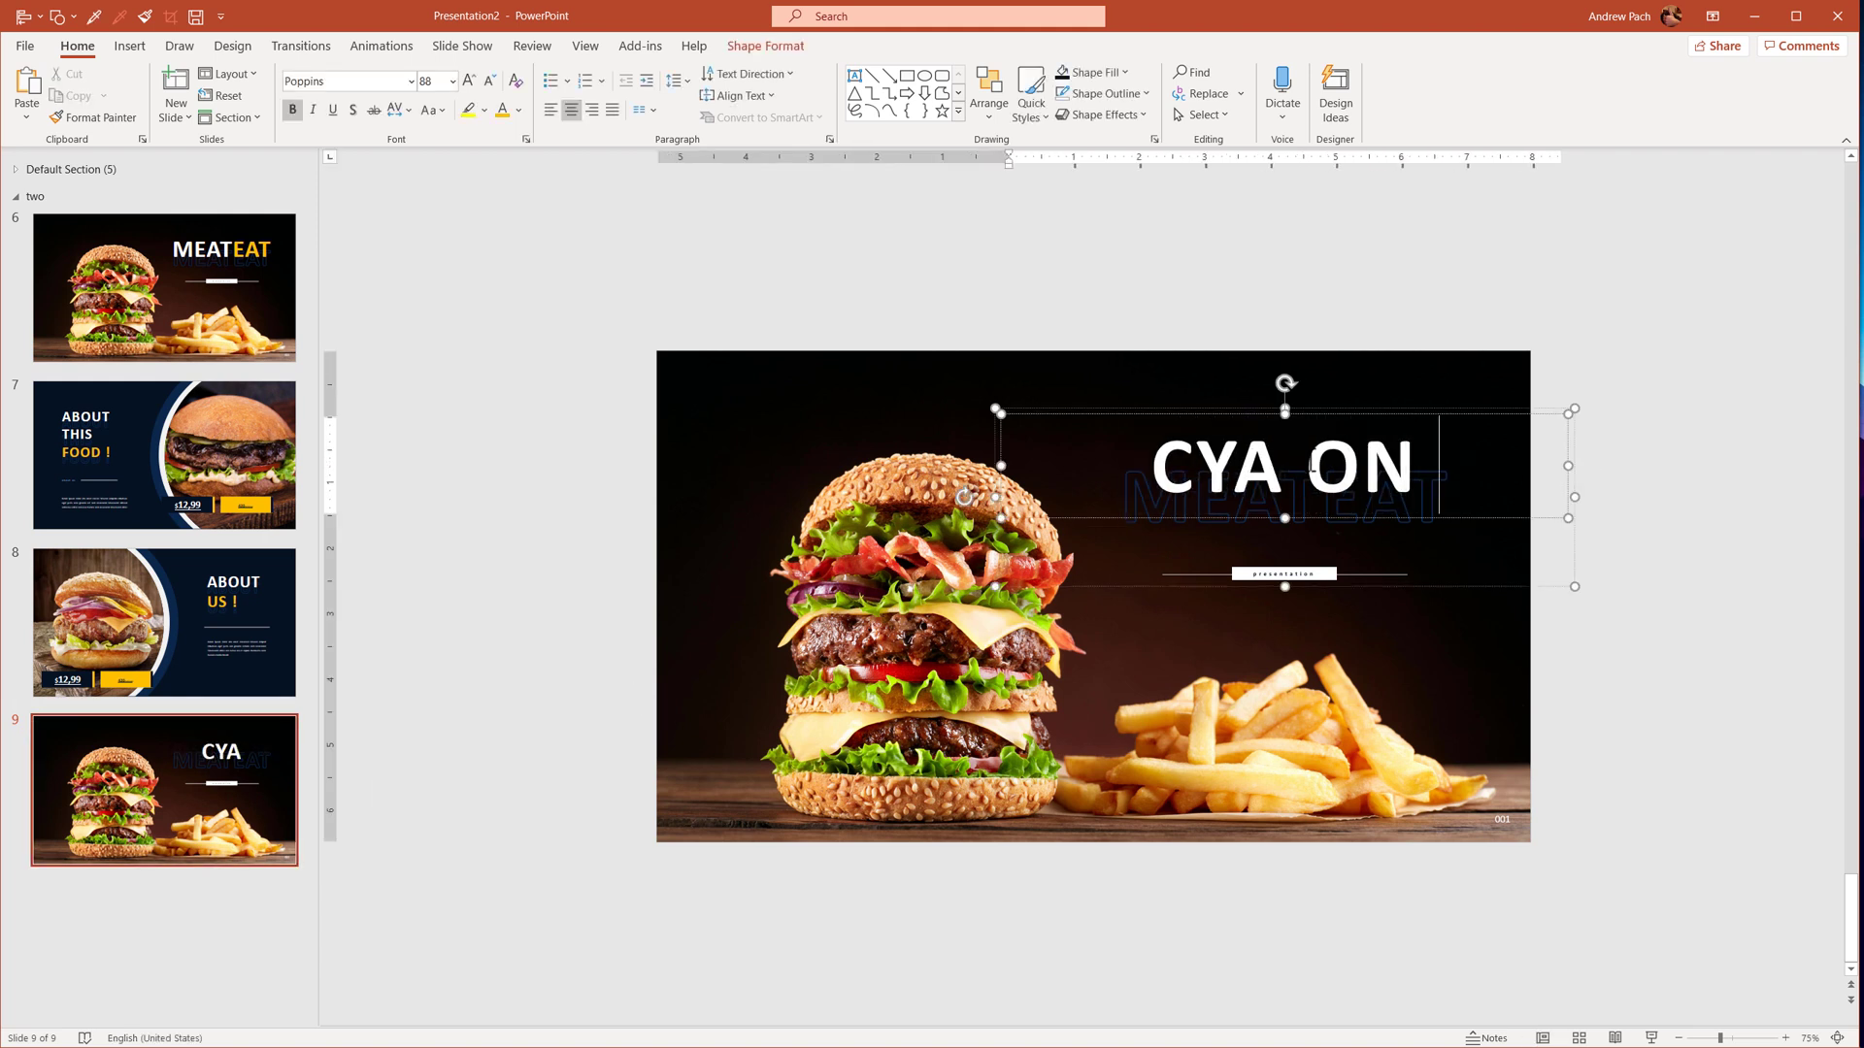
text(PLACE)
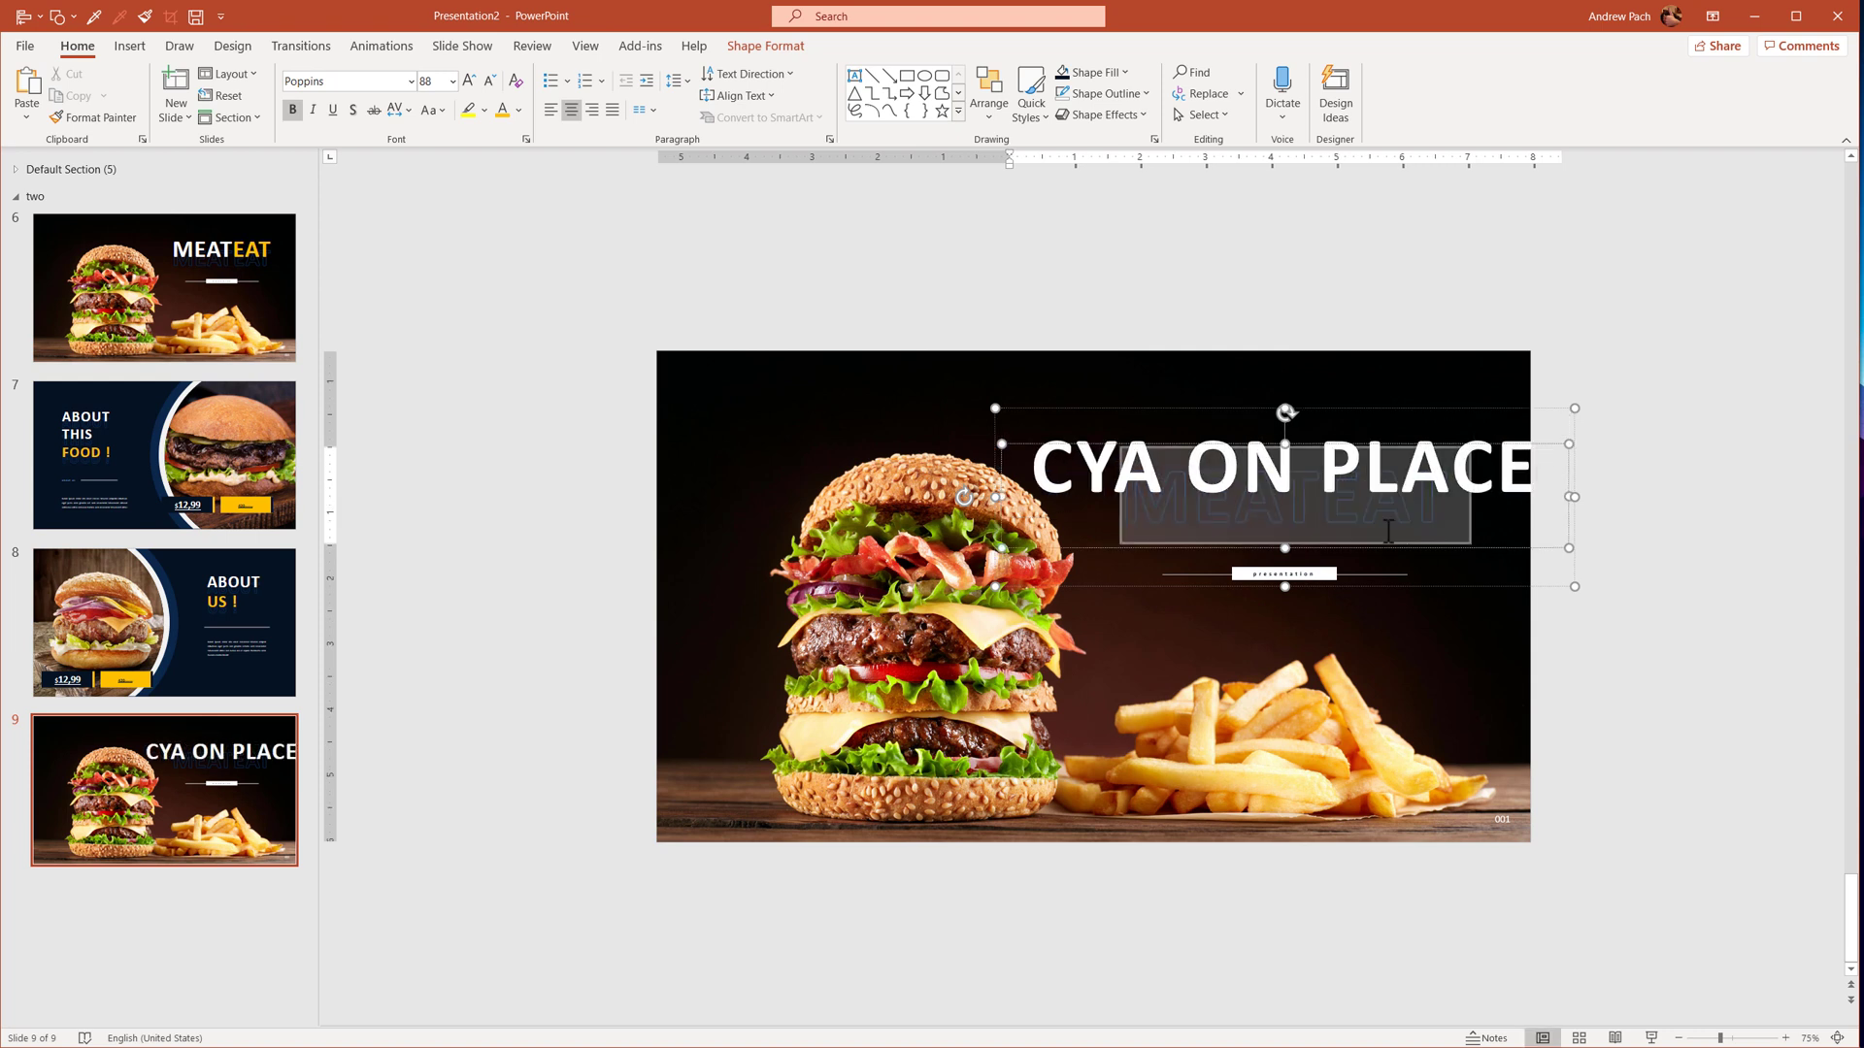
text(CYA ON PLACE)
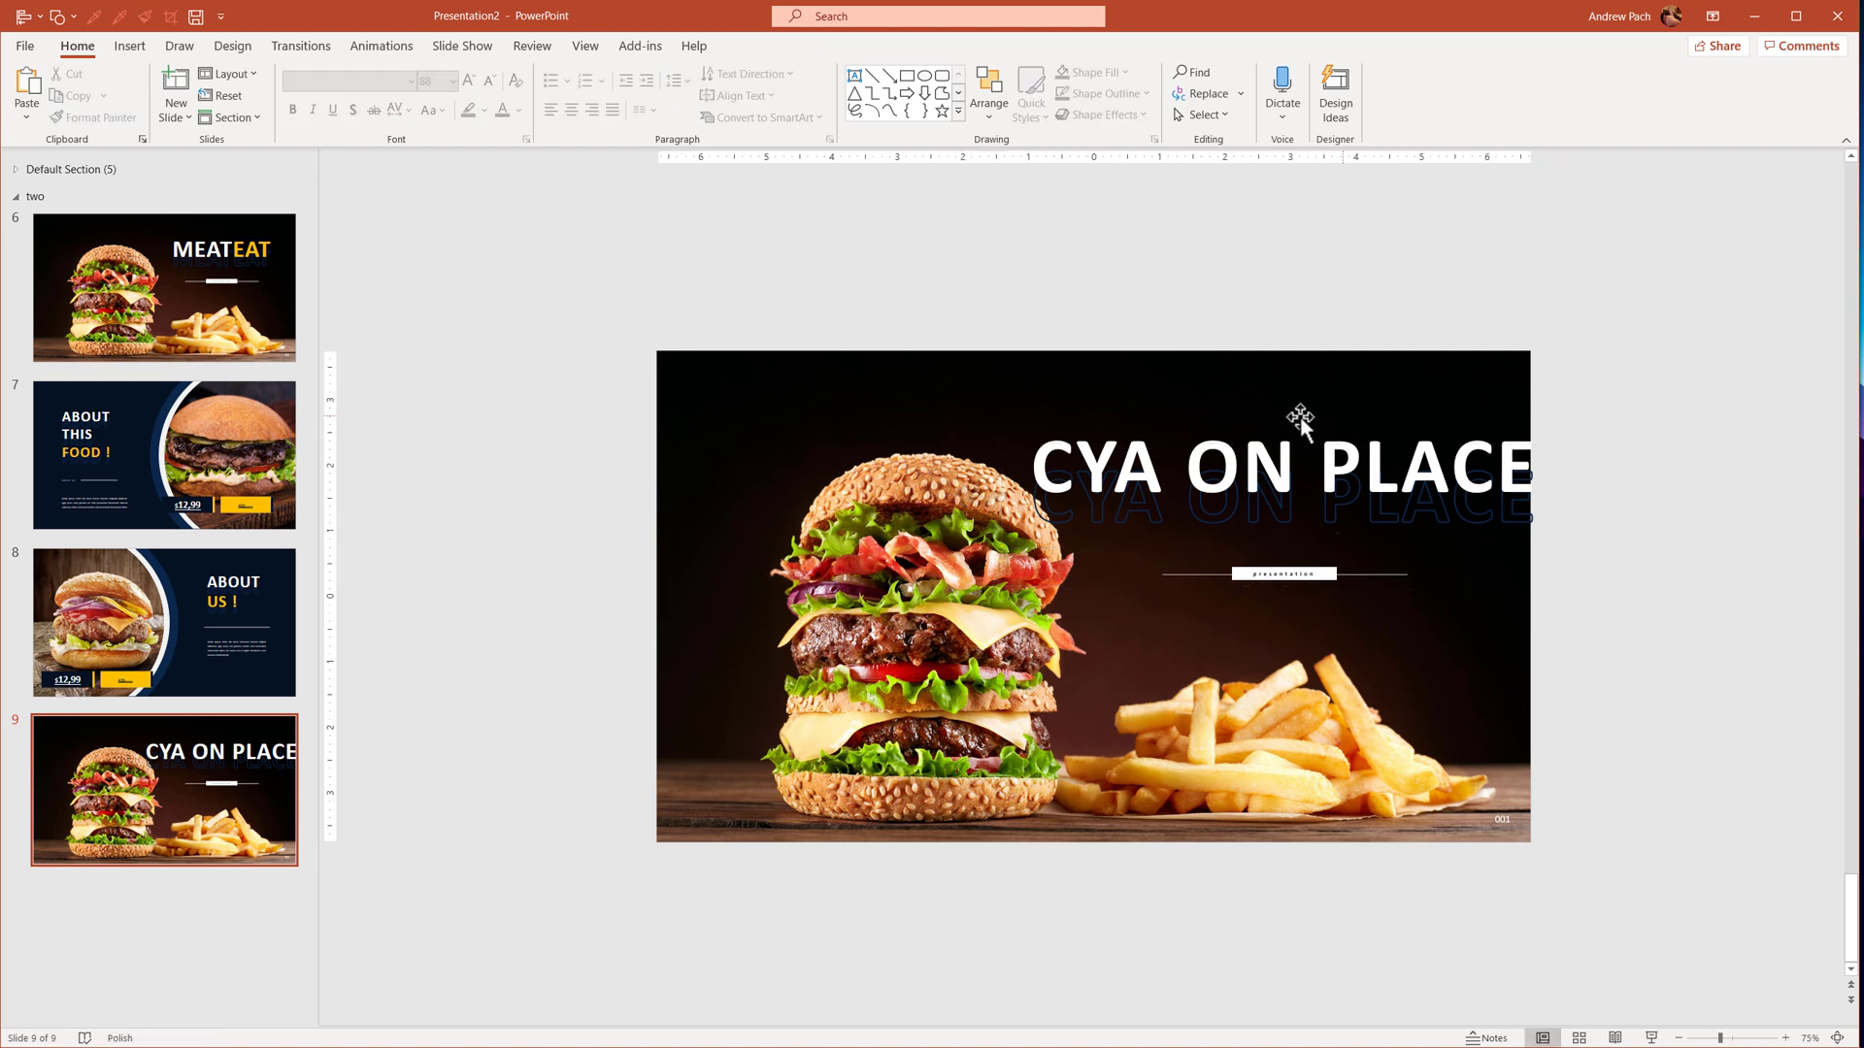
click(1308, 406)
drag(1308, 406, 1108, 380)
Delete the burger photo from slide 9, leaving the Pictures folder in view.
click(956, 667)
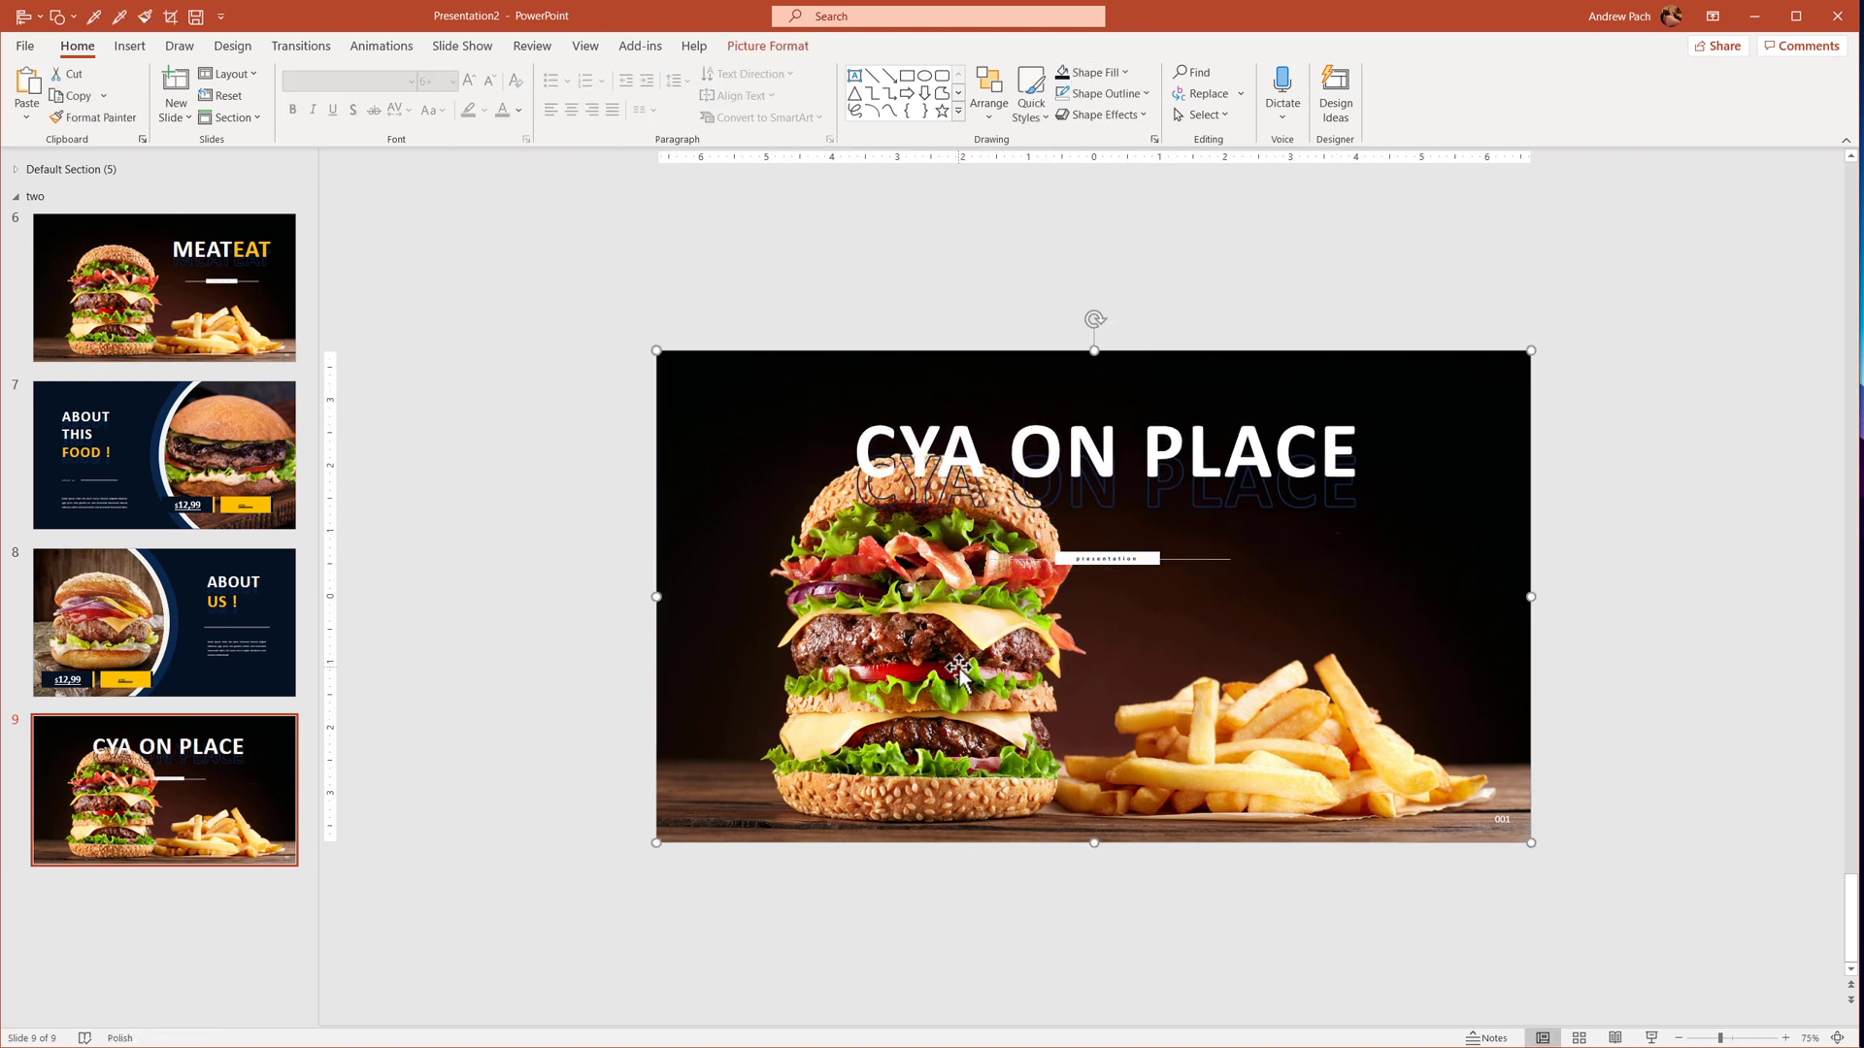
key(Delete)
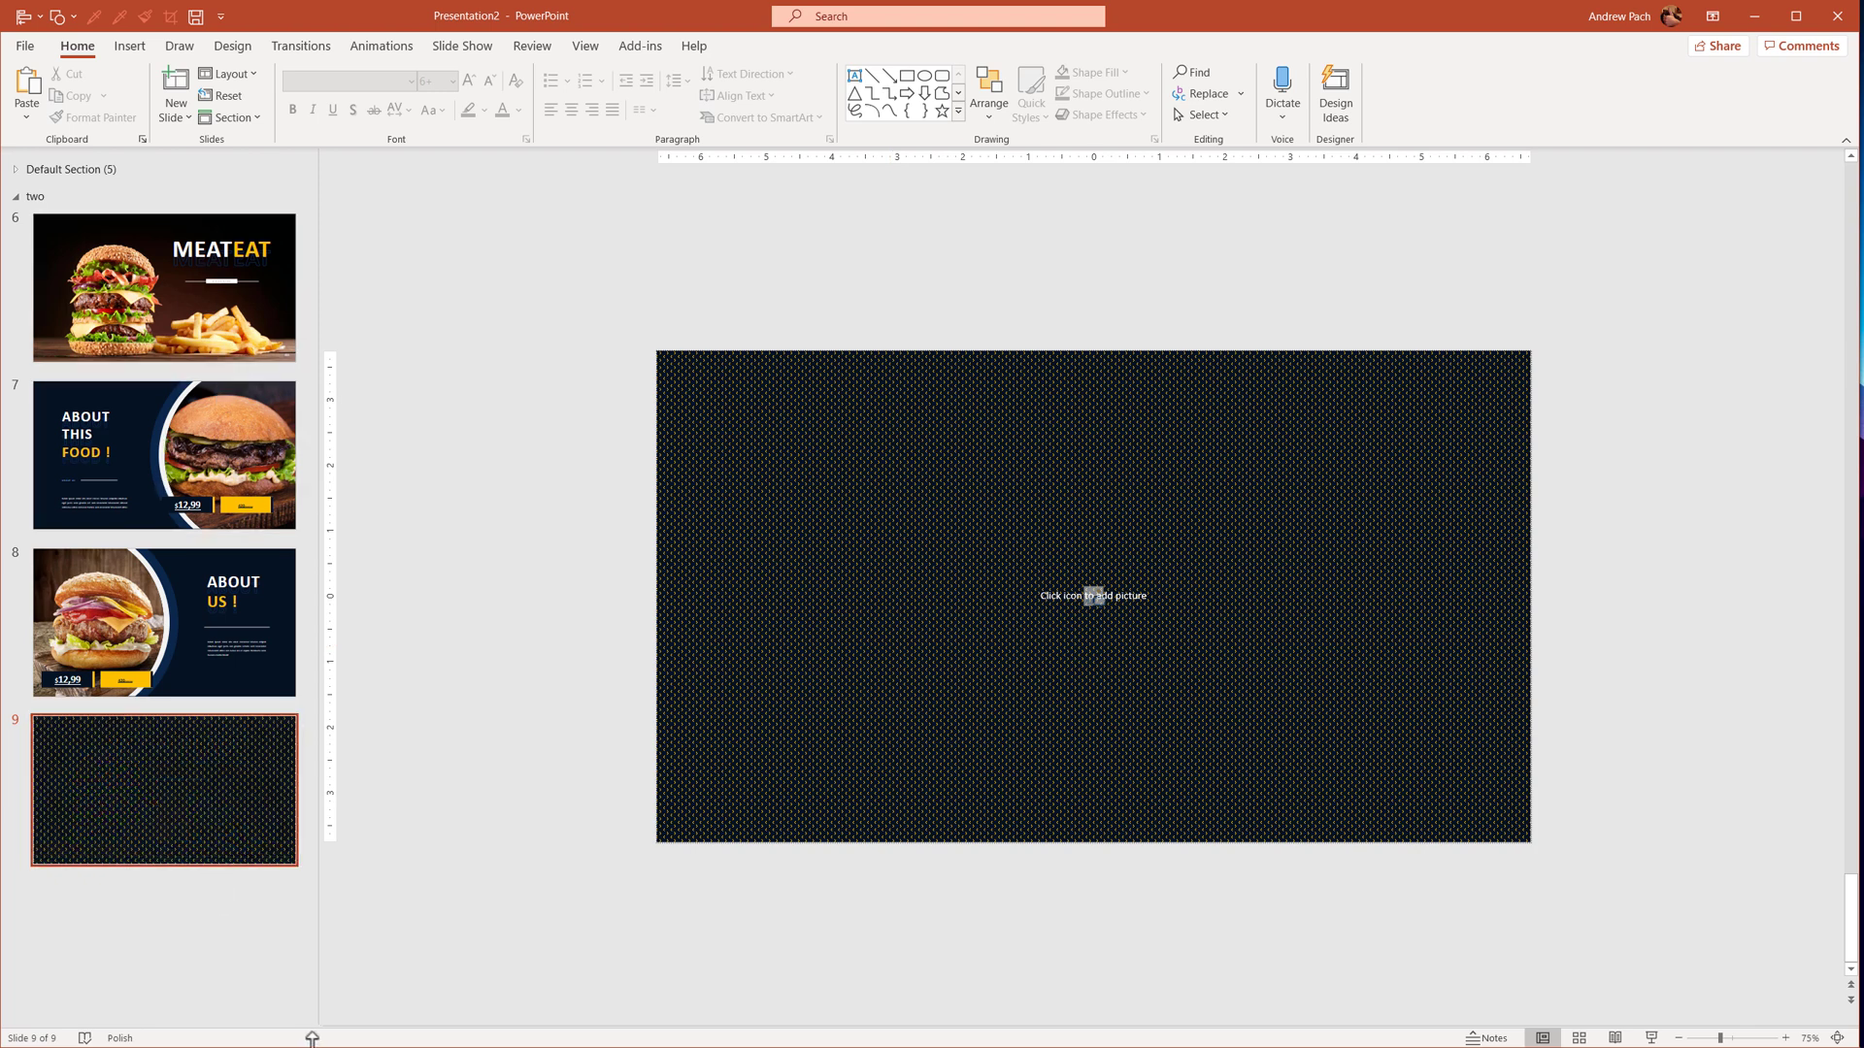
key(alt+Tab)
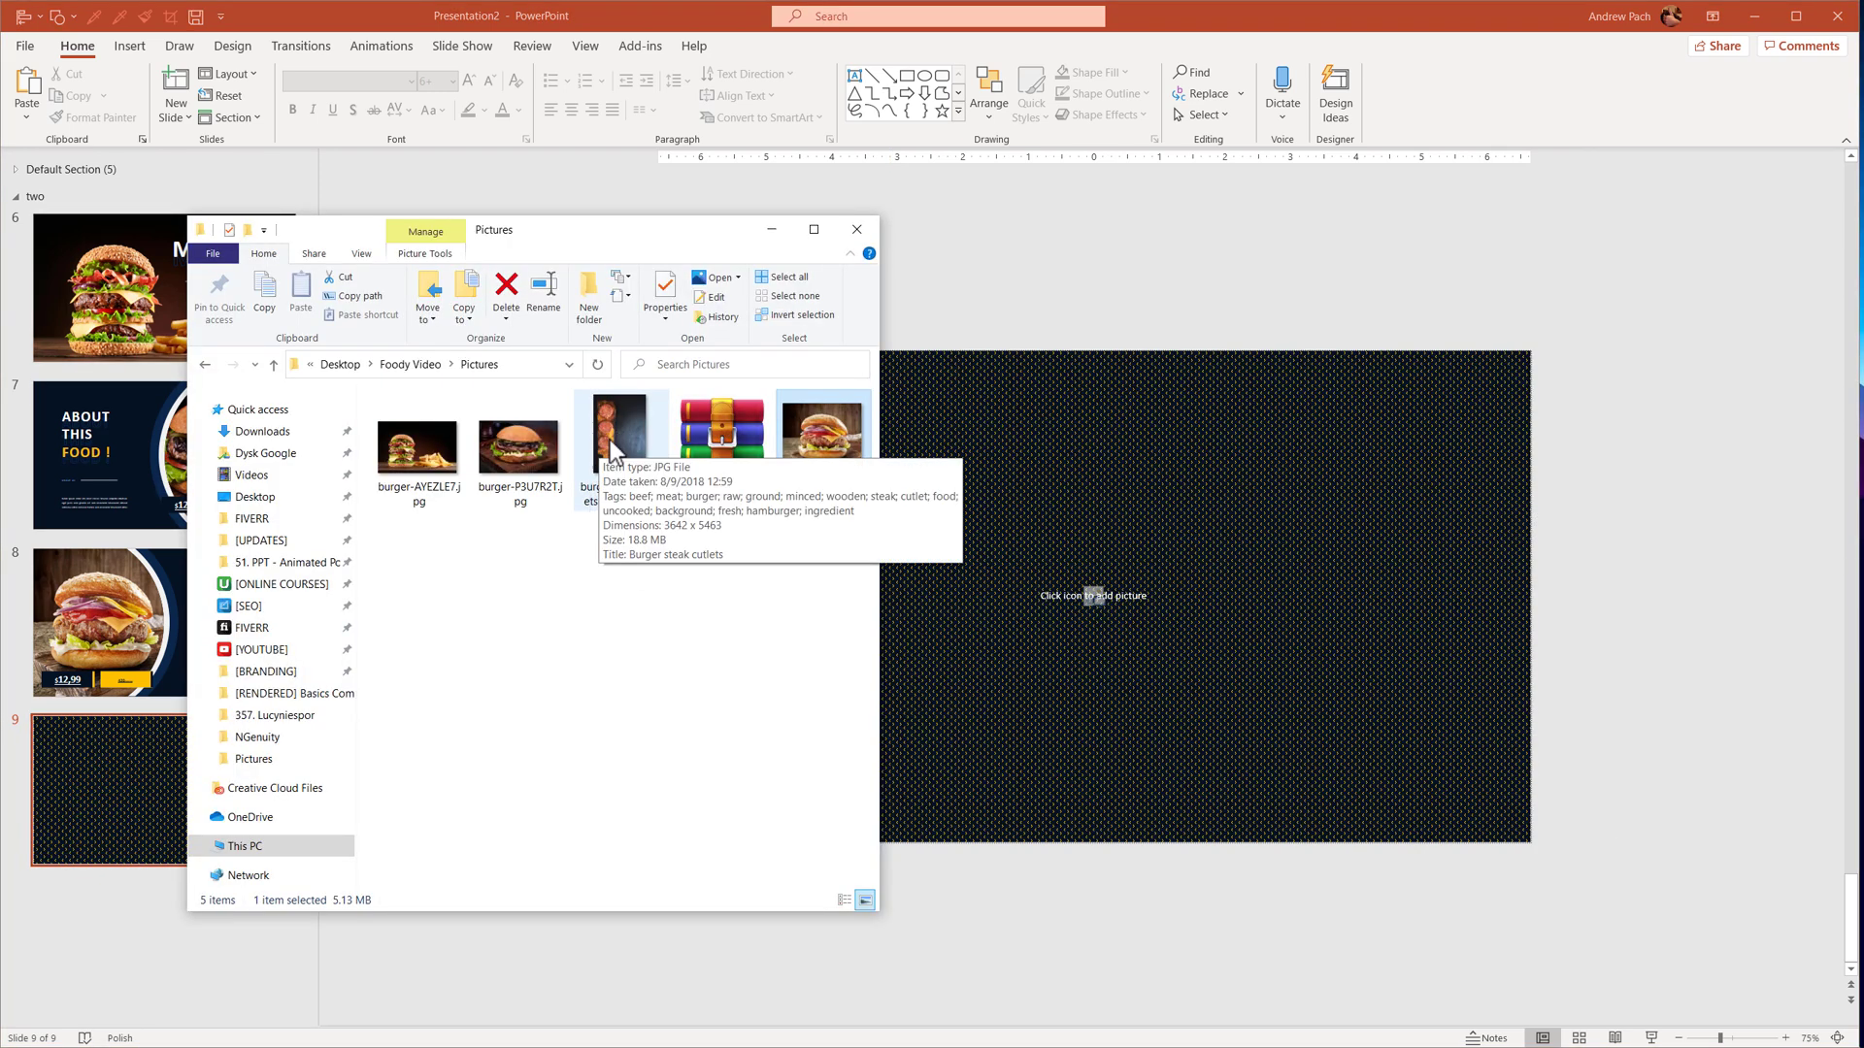
Place the burger-steak-cutlets photo in slide 9's placeholder and paste slide 6's MEATEAT title.
drag(609, 449, 1161, 561)
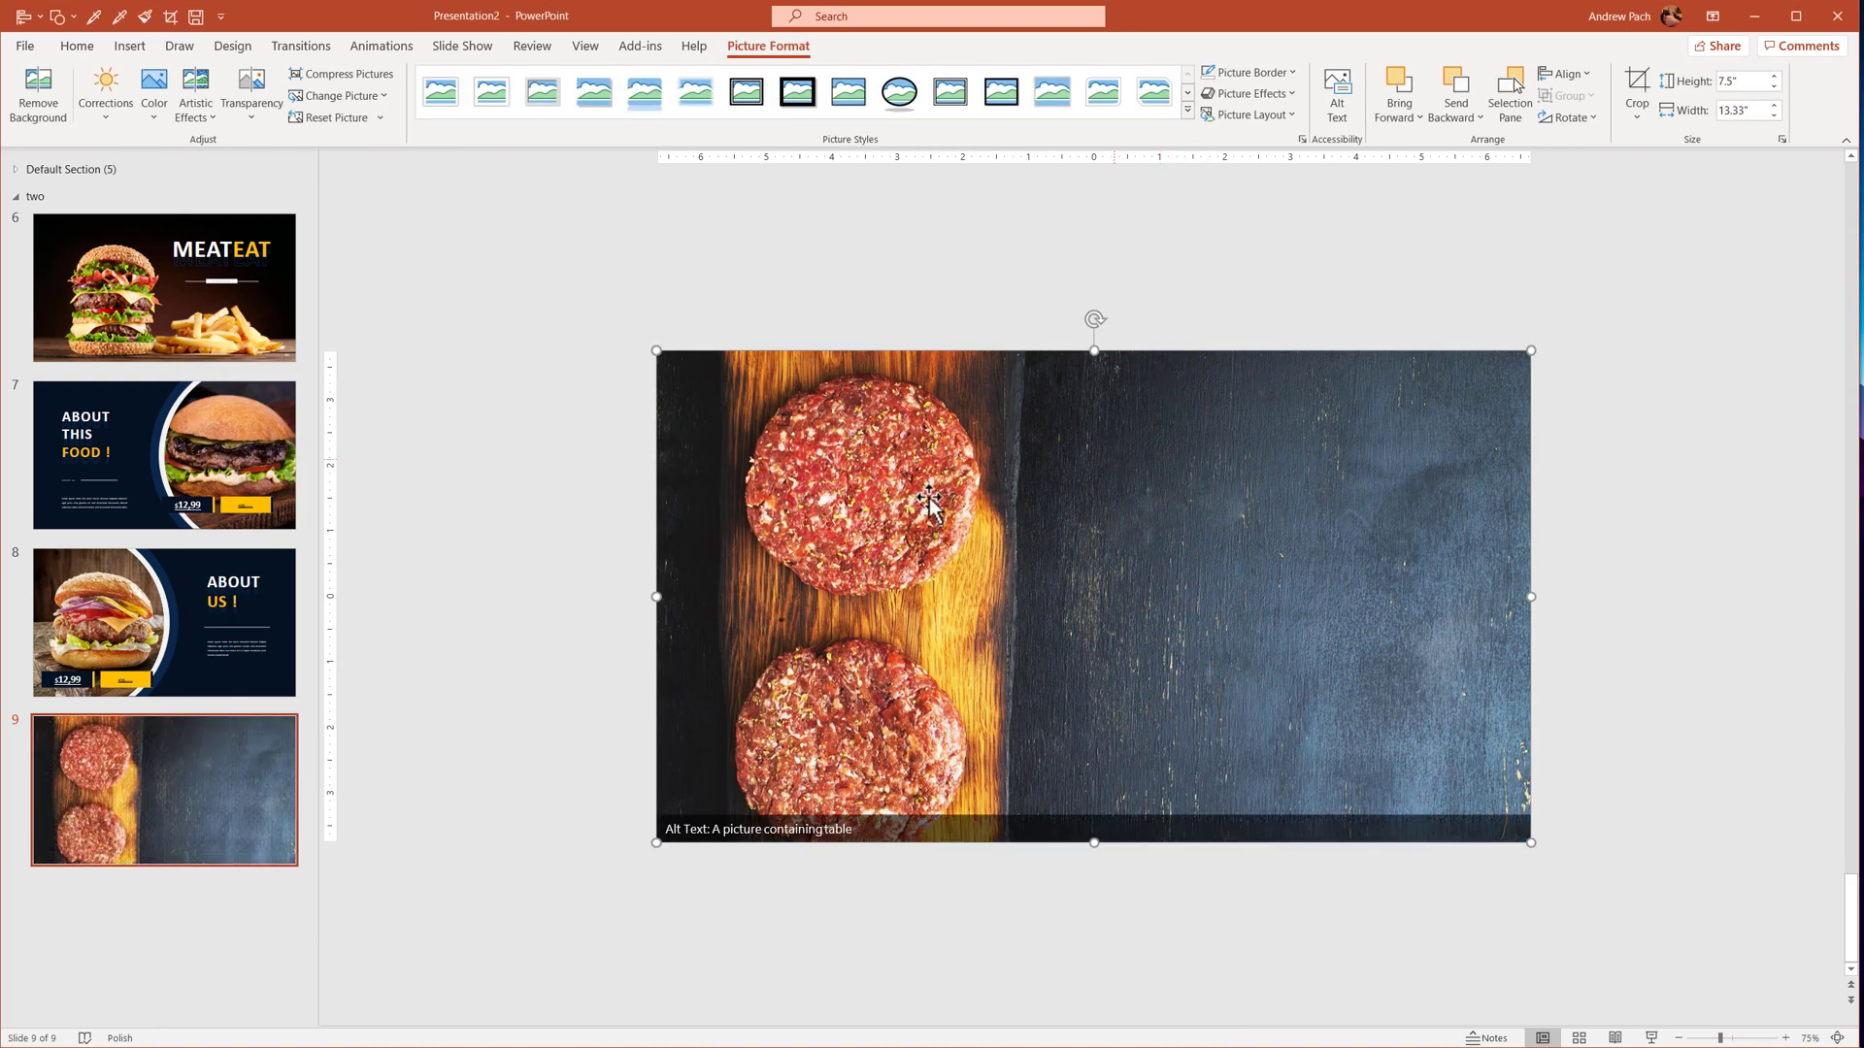
click(243, 259)
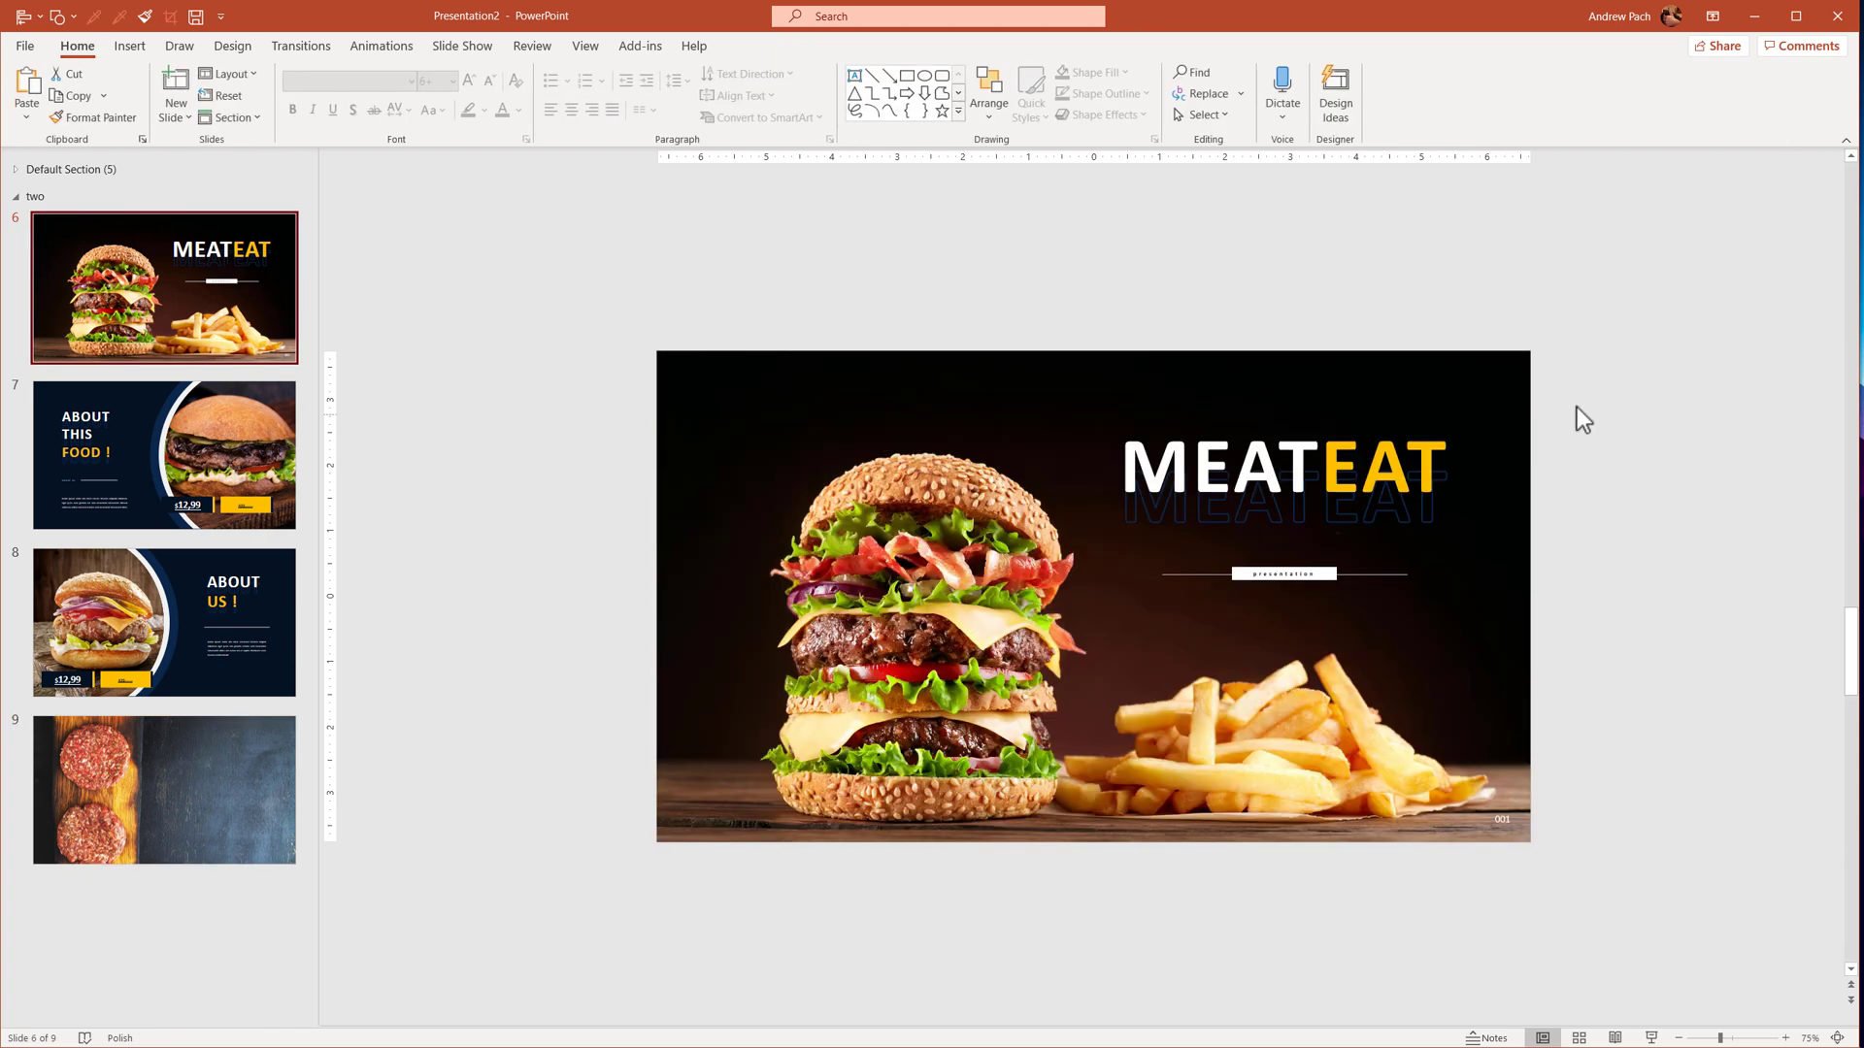
click(1298, 476)
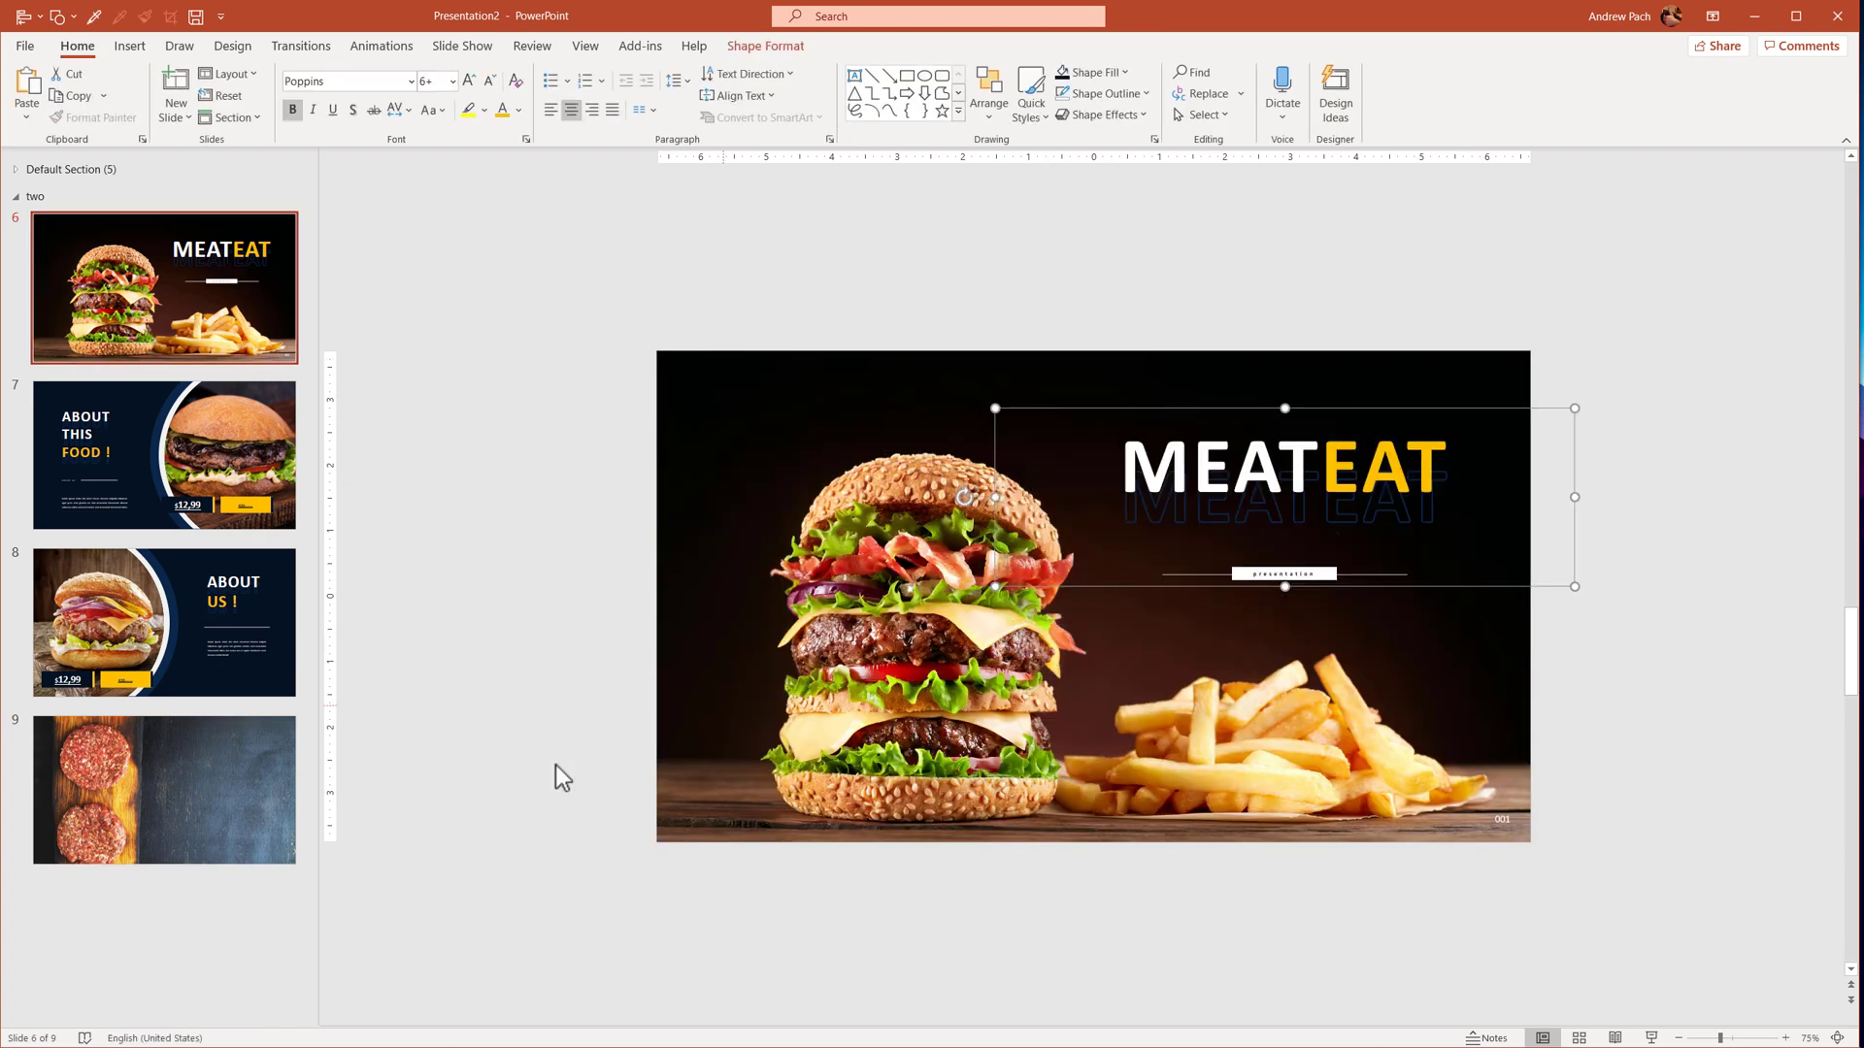
click(254, 793)
key(ctrl+v)
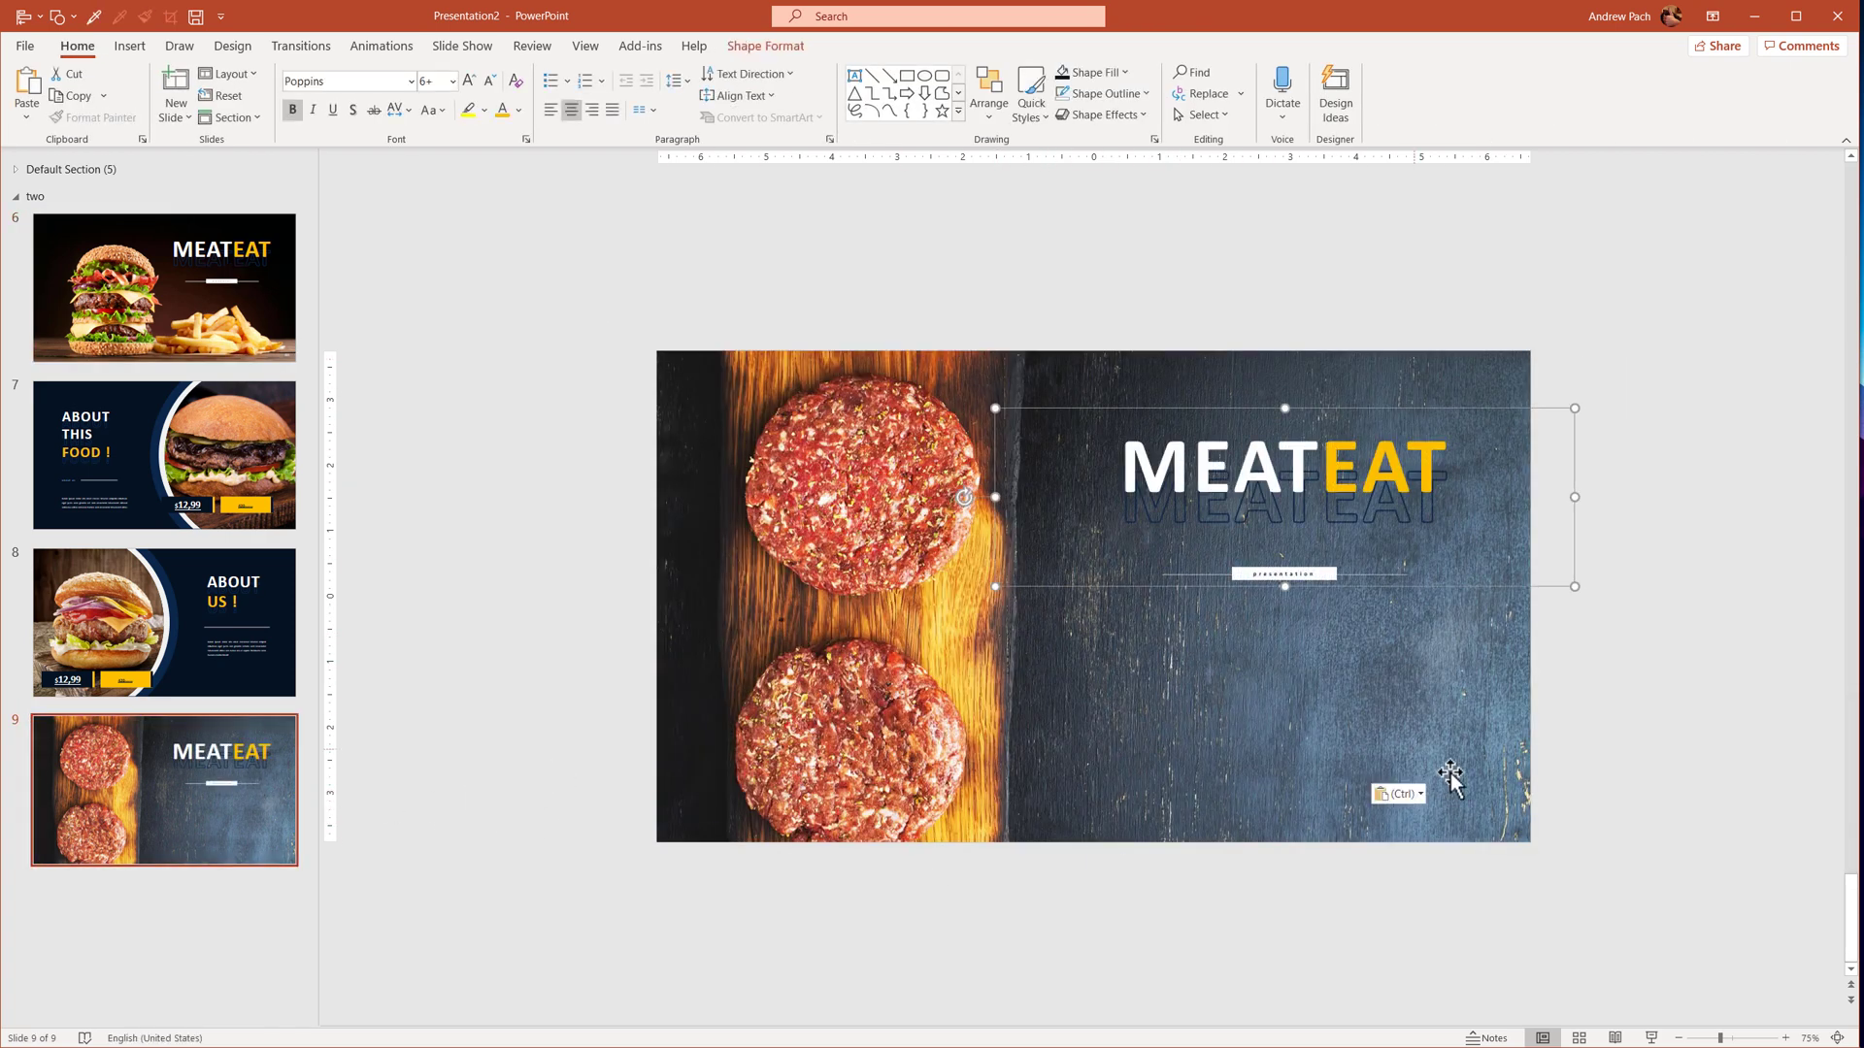
Rotate the patties photo 90° and move it upward.
scroll(1437, 776, down, 3)
click(1020, 685)
drag(1087, 454, 959, 592)
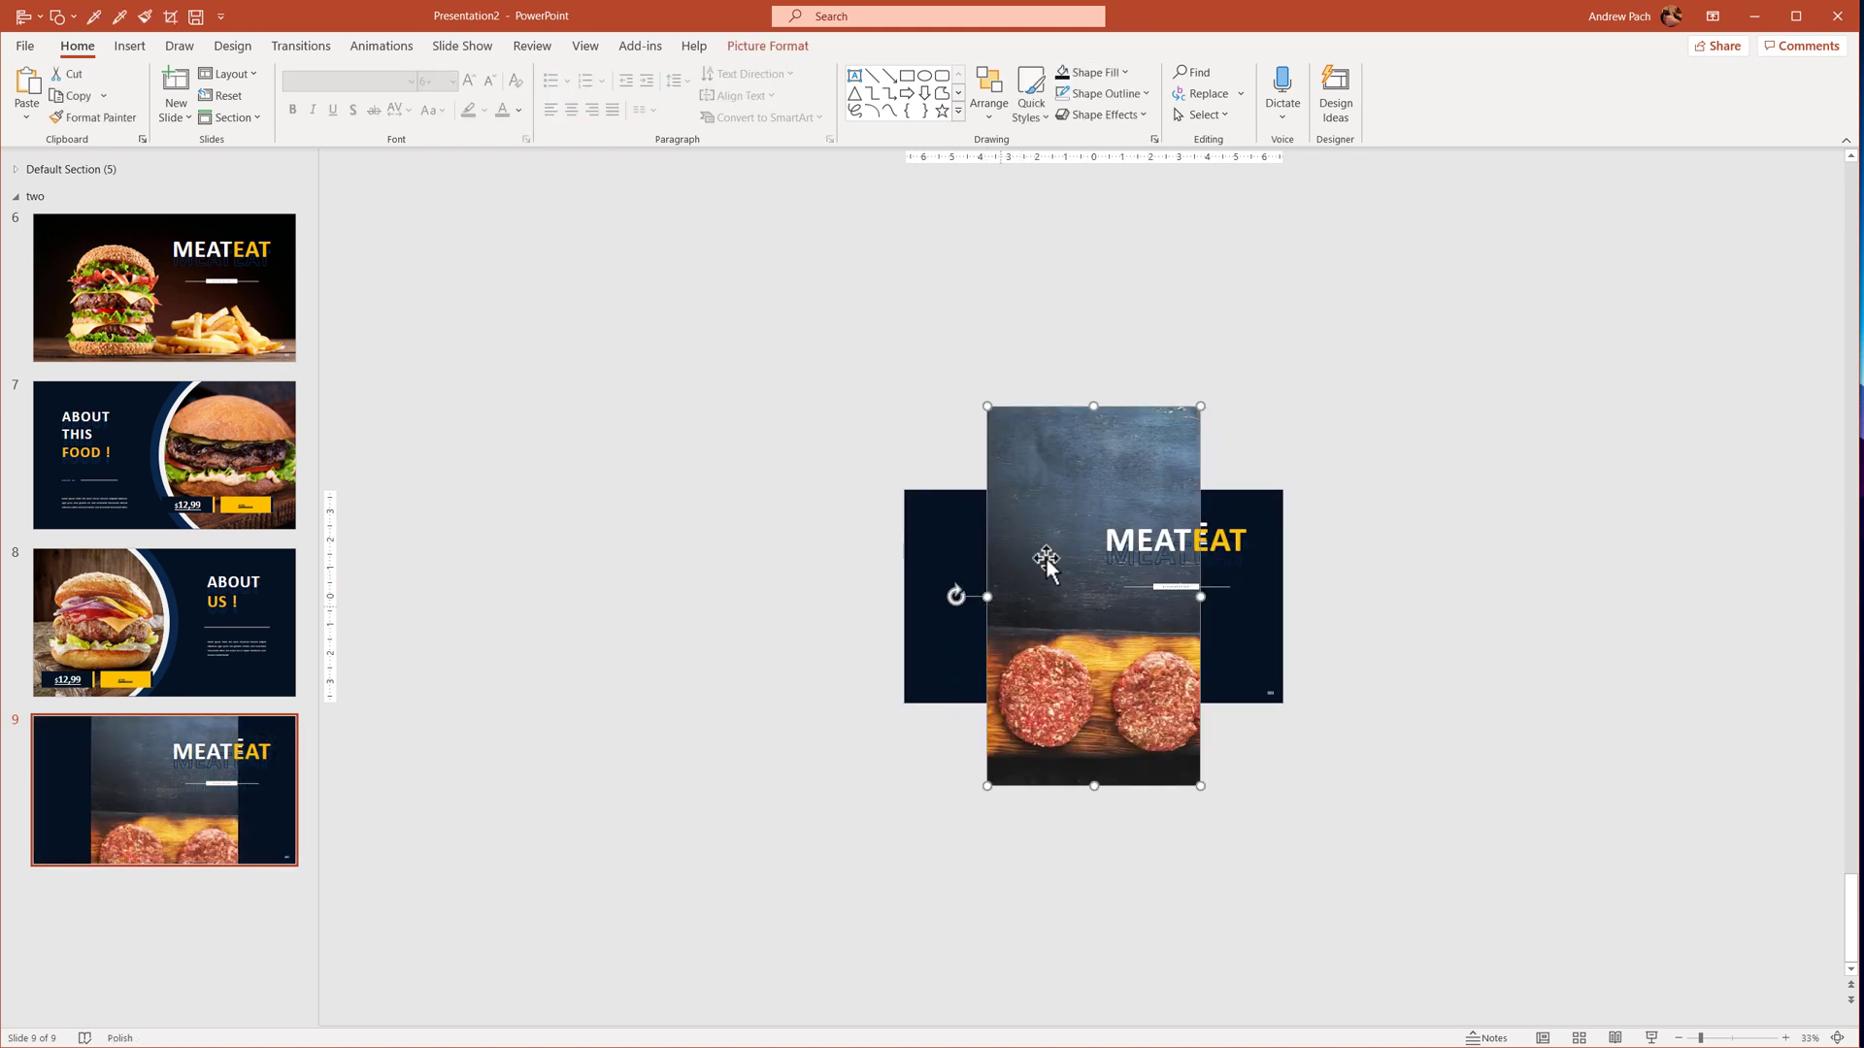
drag(1069, 524, 1069, 443)
Crop the patties photo into a landscape frame and resize it within the crop.
click(768, 46)
click(1628, 73)
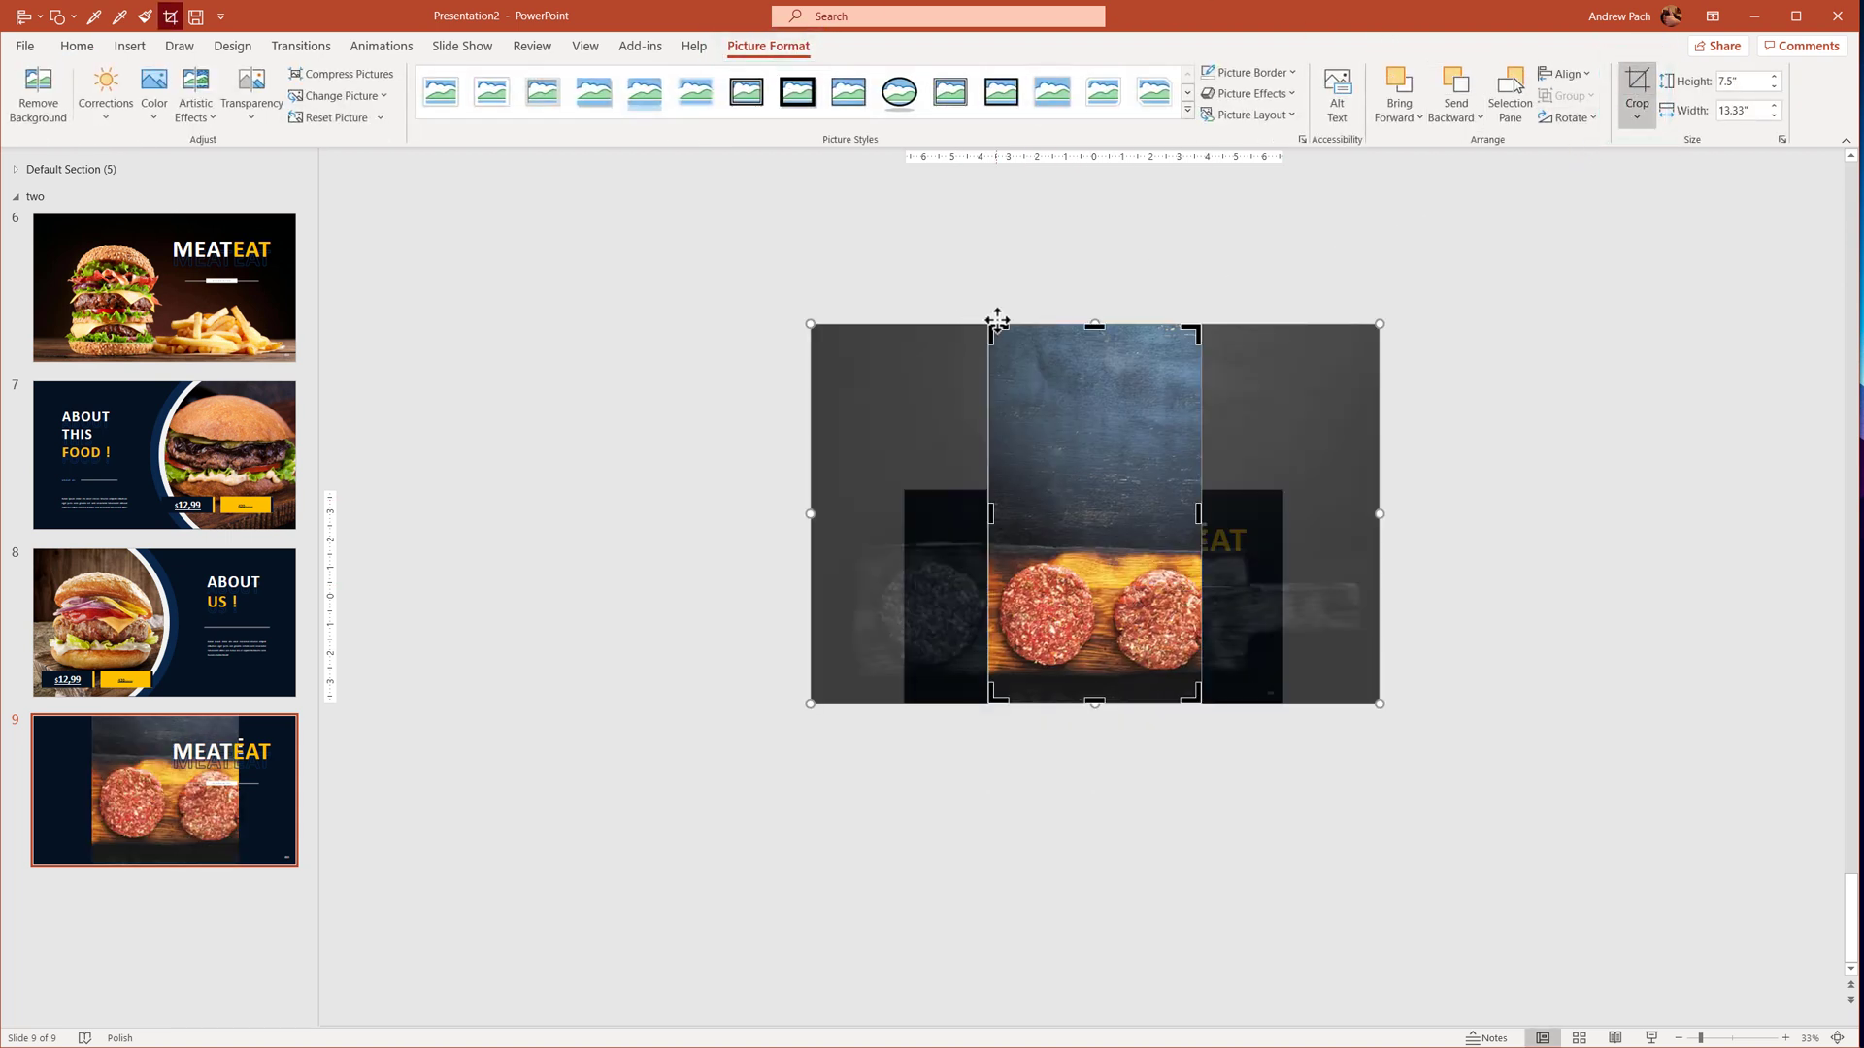
drag(986, 333, 904, 490)
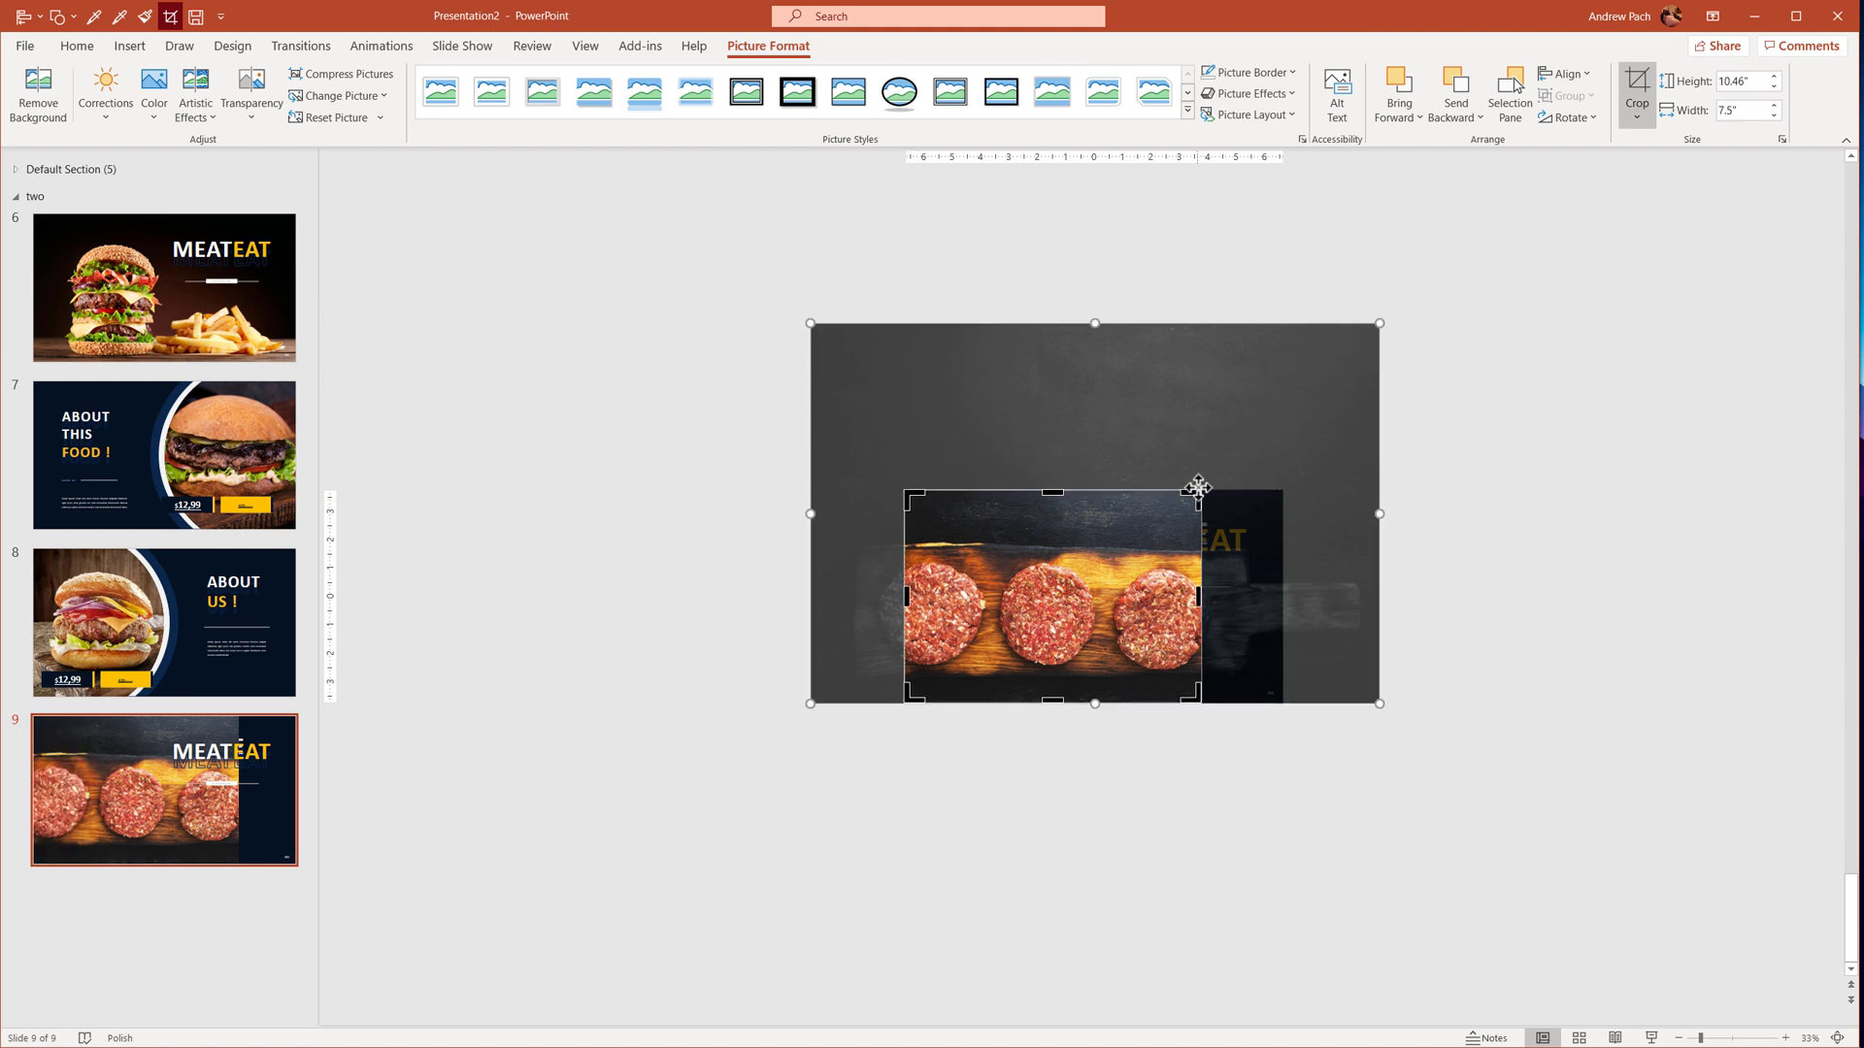
drag(1190, 498, 1281, 492)
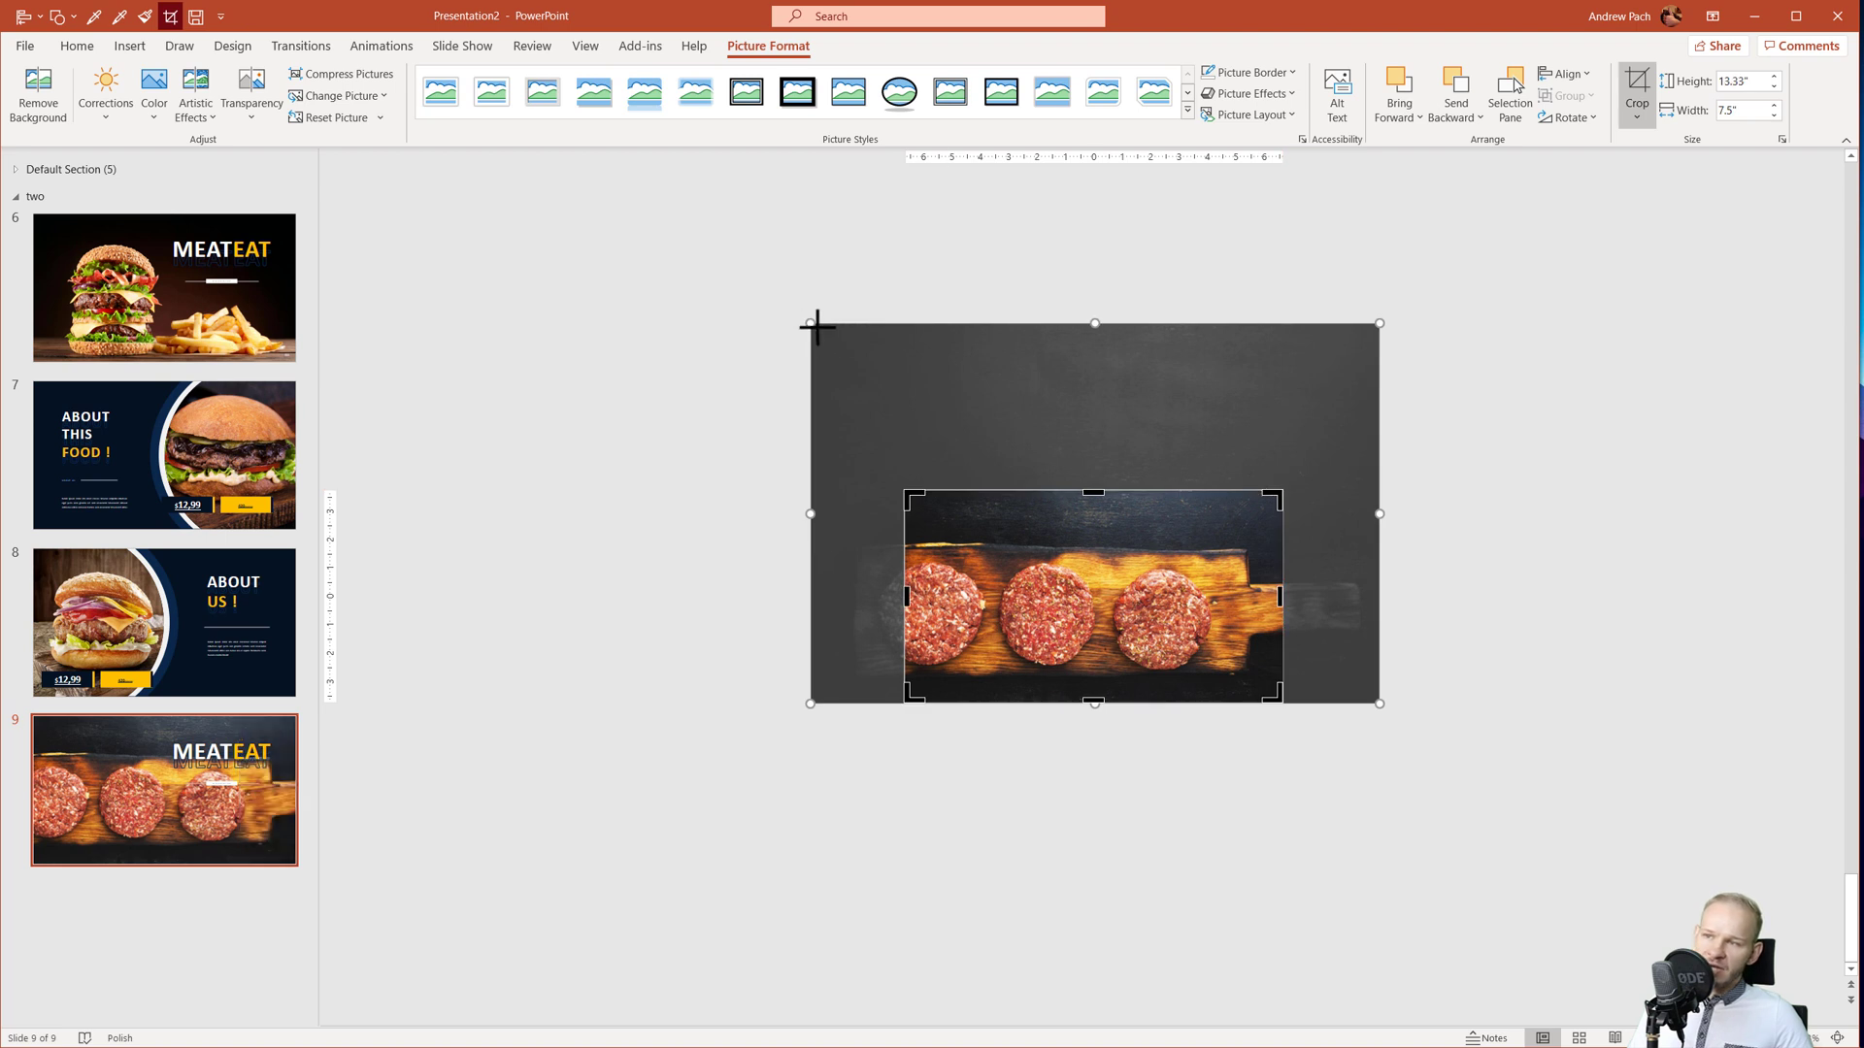
drag(813, 326, 956, 511)
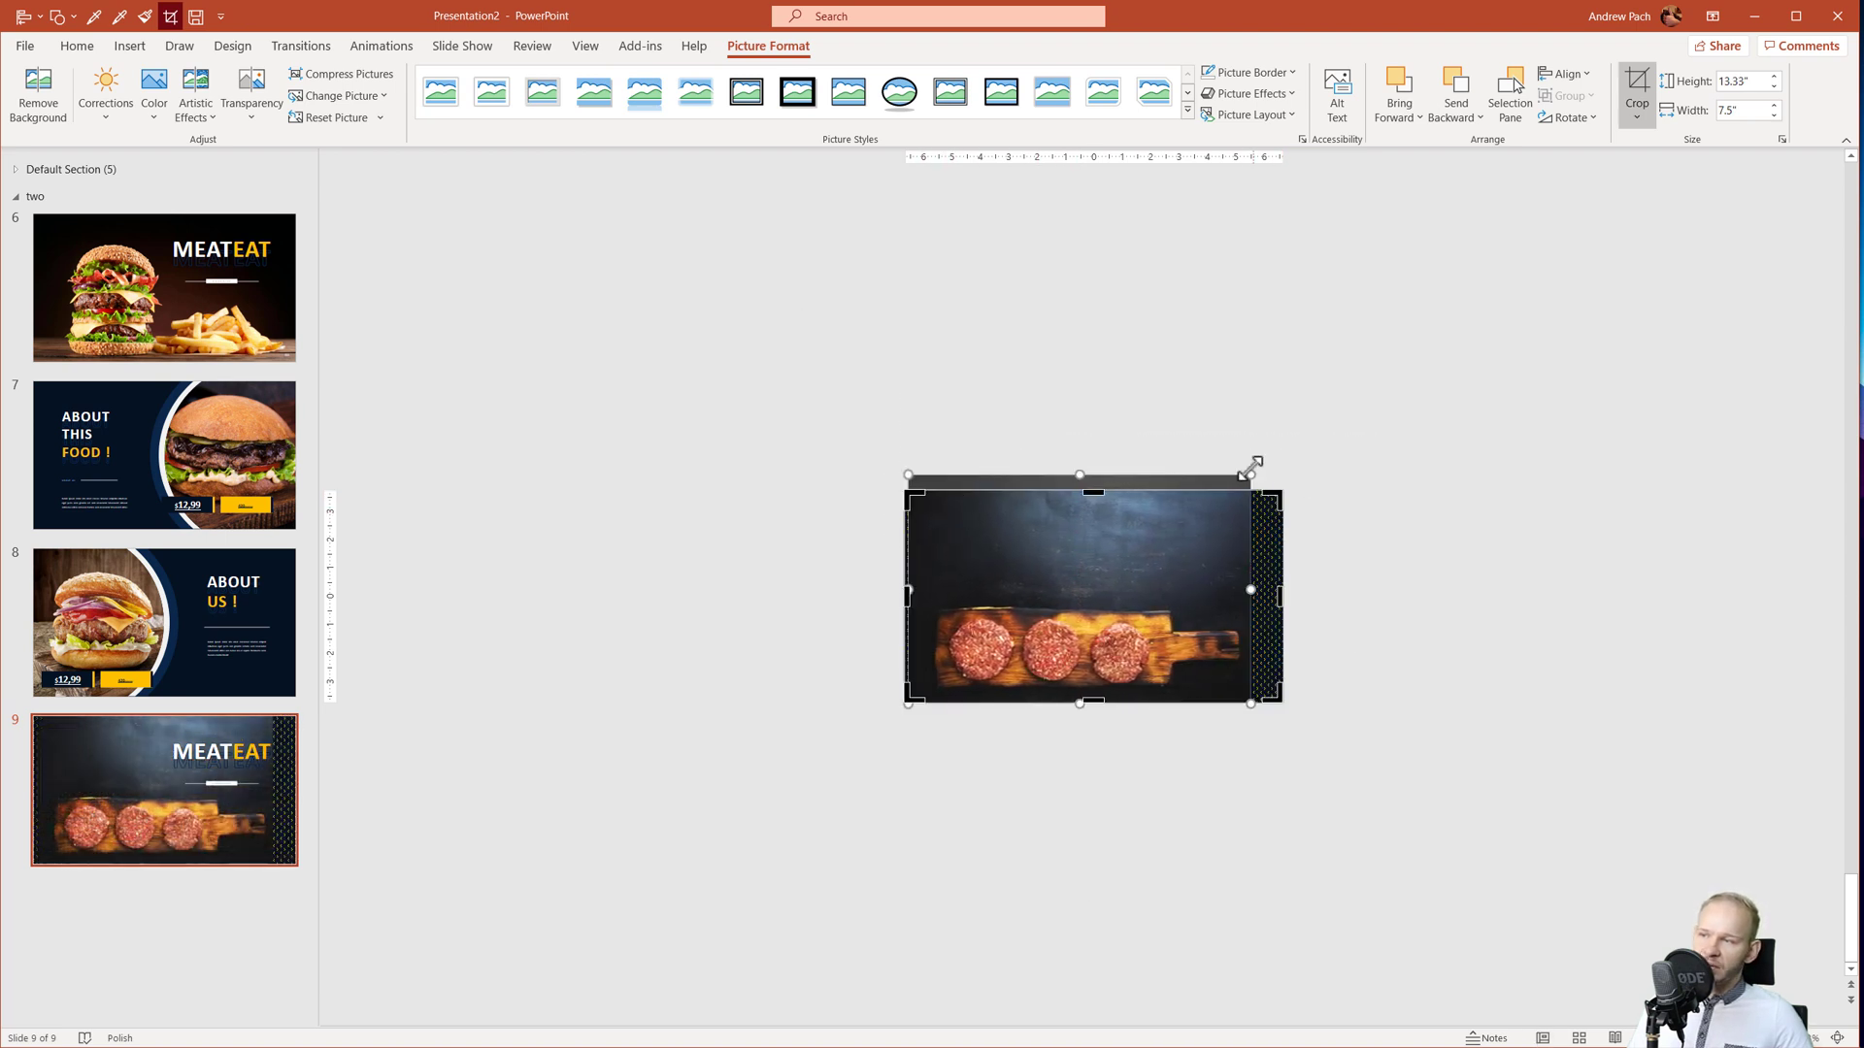
key(Escape)
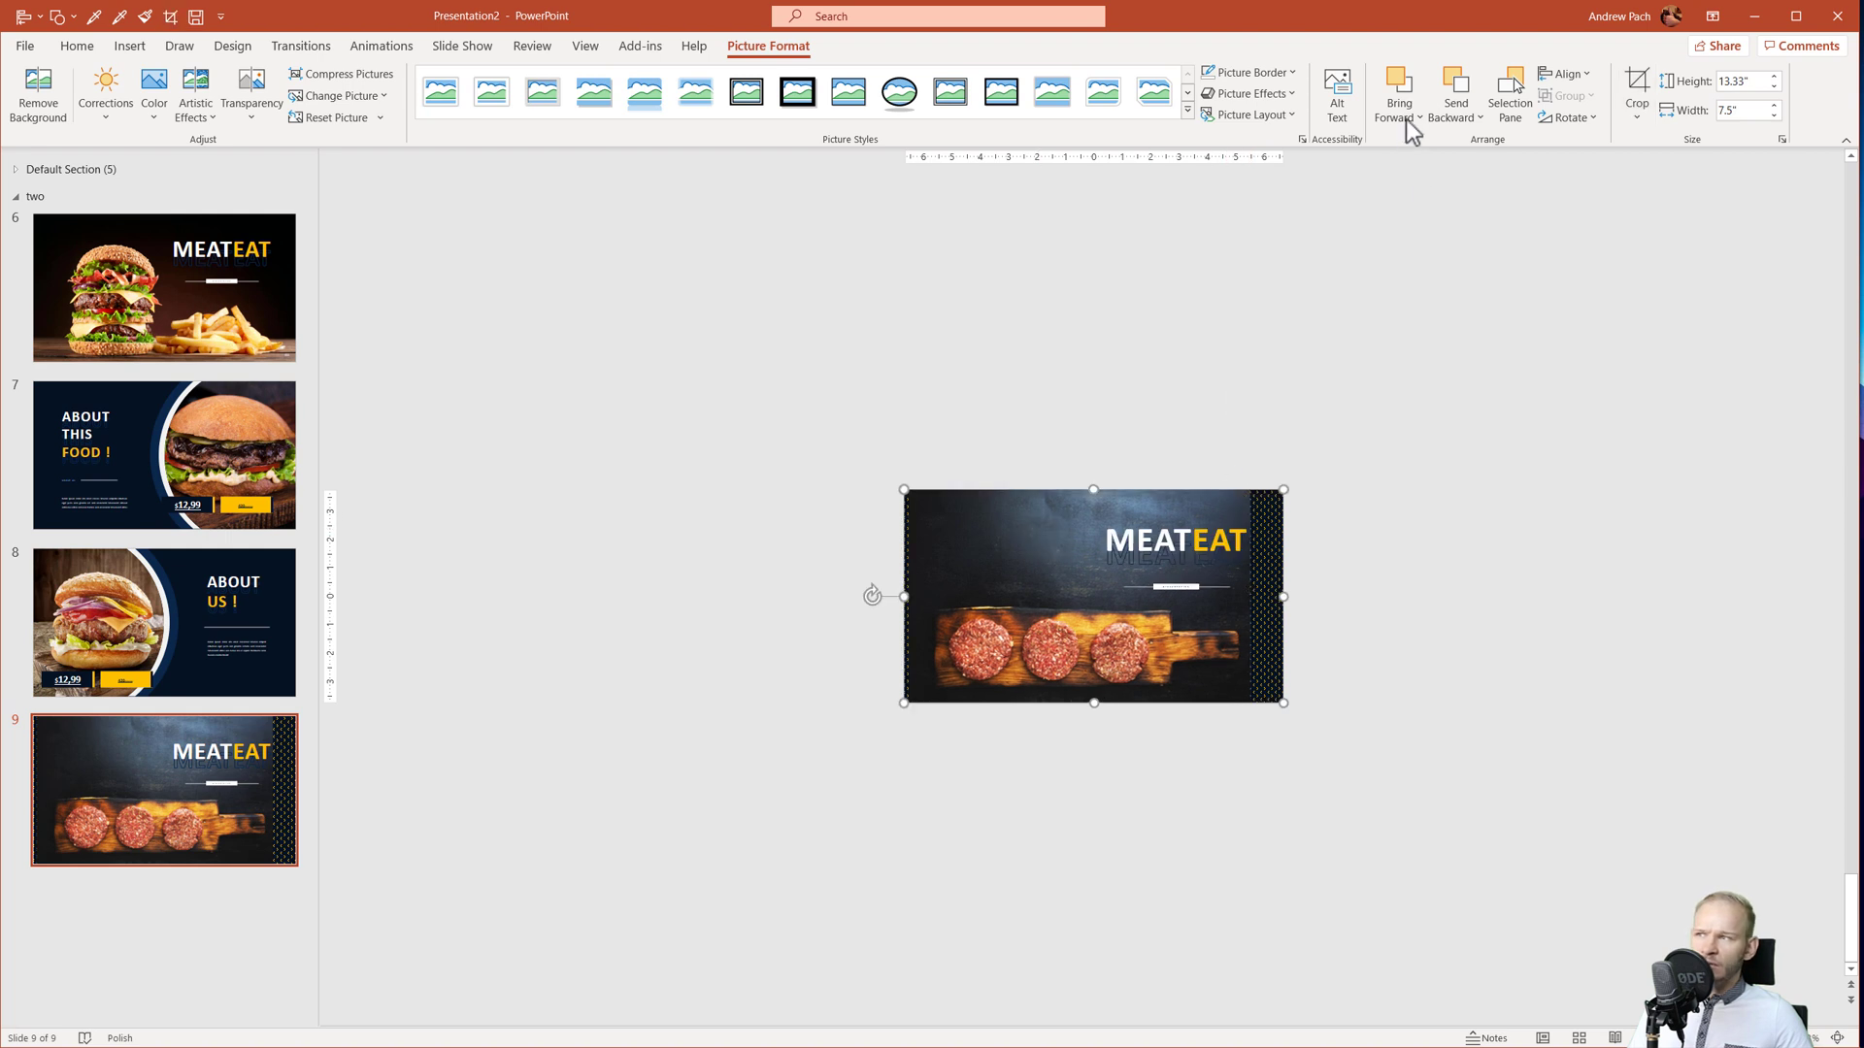
click(1637, 89)
drag(1249, 472, 1297, 442)
click(1595, 182)
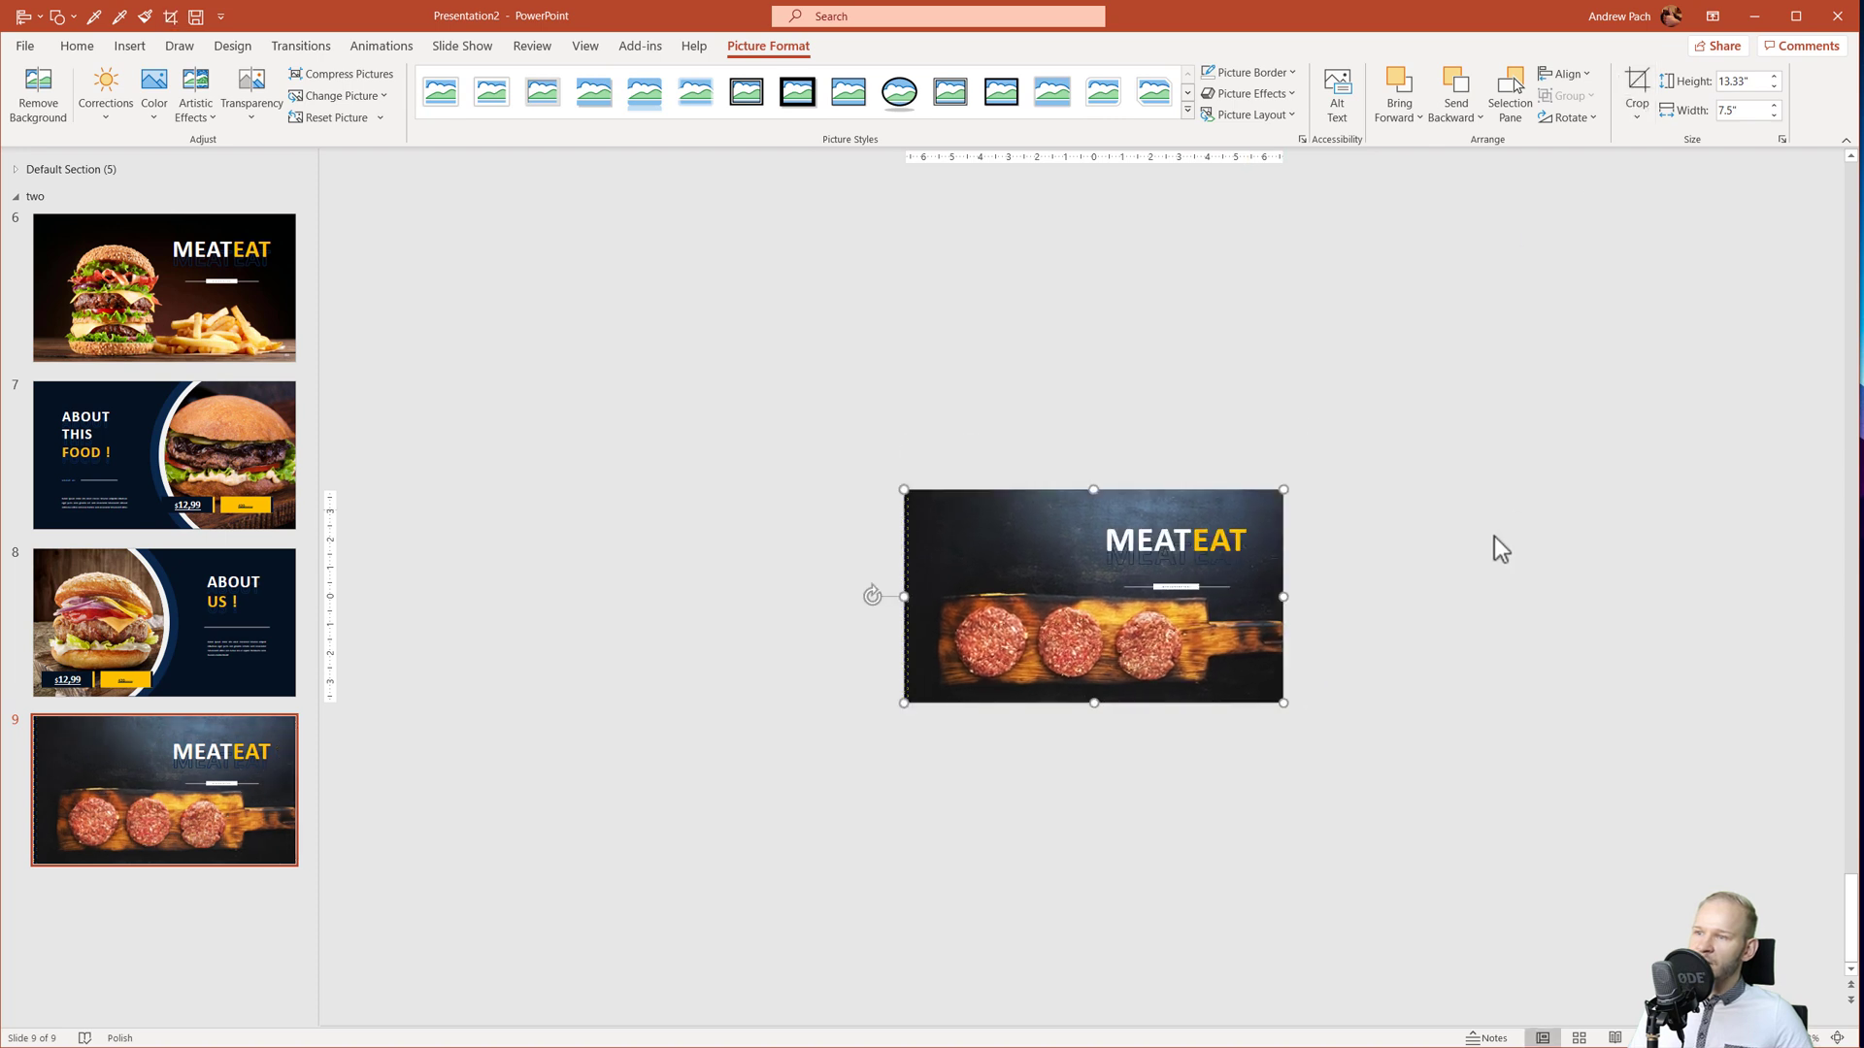
Move the MEATEAT title left so it sits centred above the patties.
scroll(1485, 545, up, 3)
drag(1493, 437, 984, 618)
drag(1185, 465, 1074, 453)
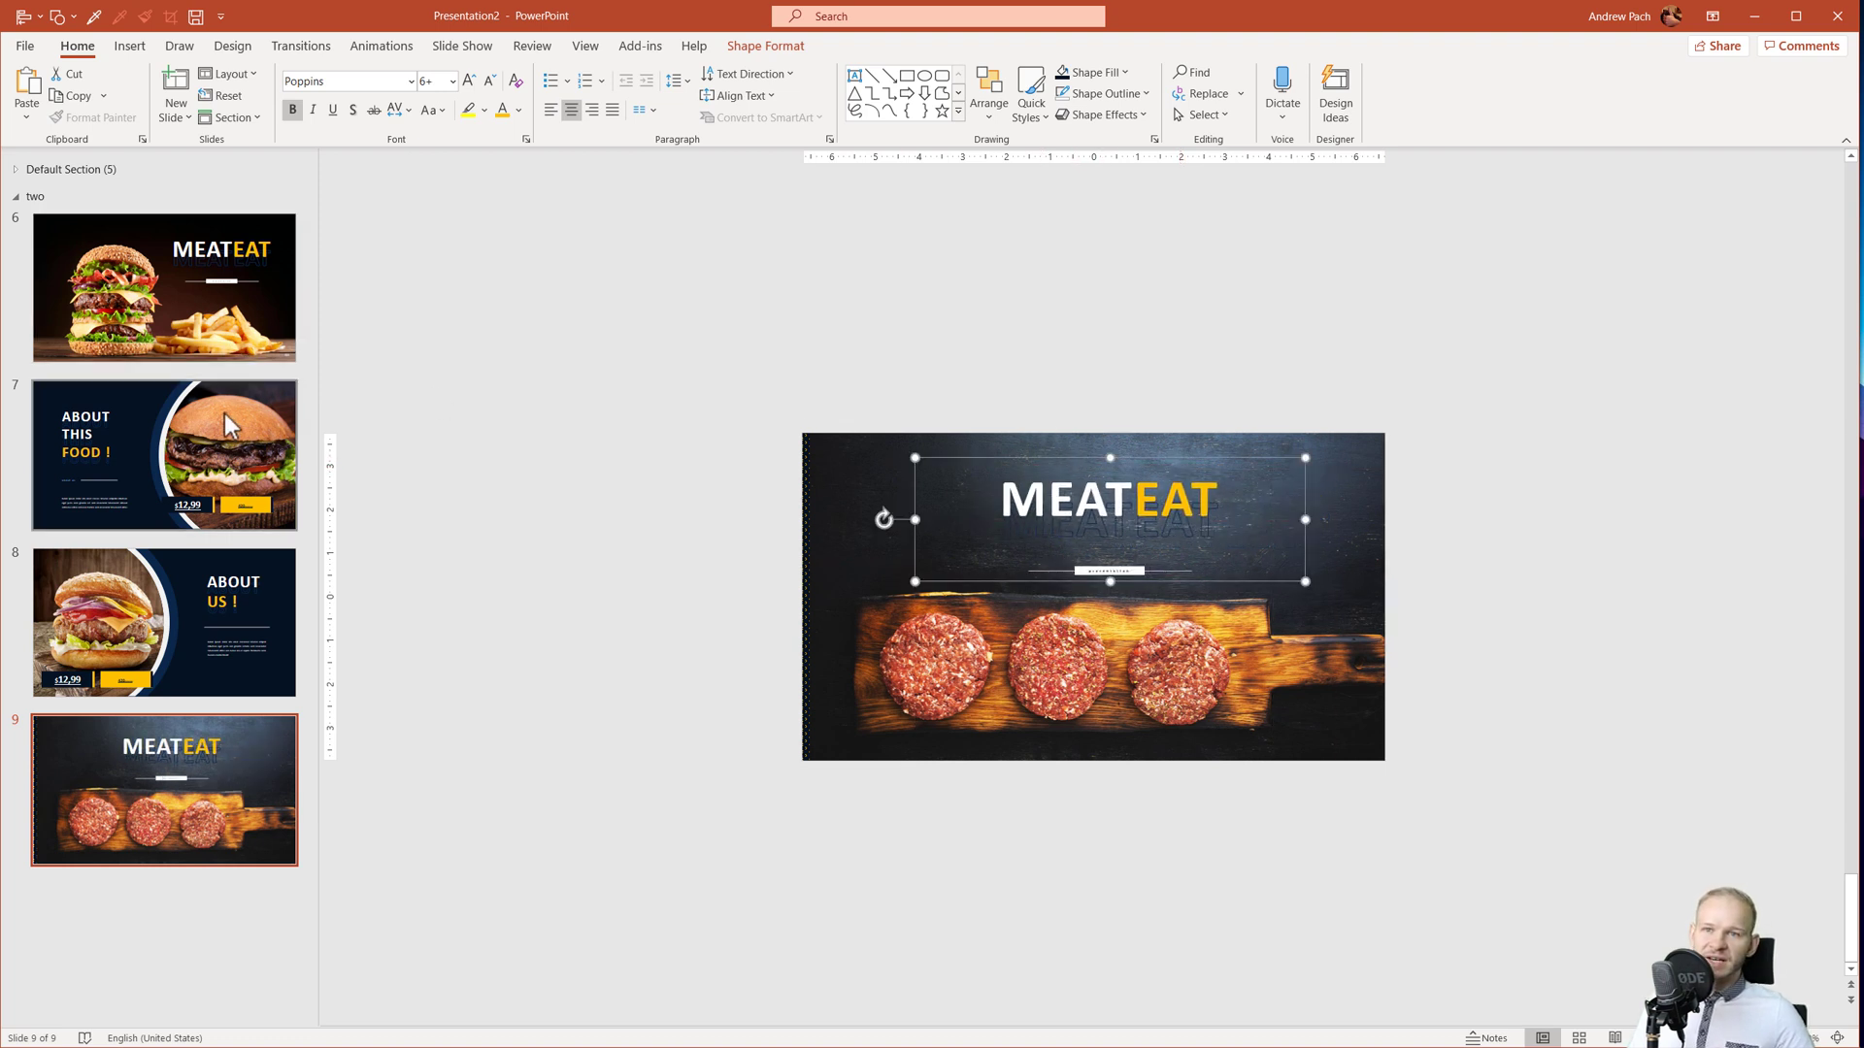
Insert Short Track.wav on slide 6 and lower its volume.
click(231, 326)
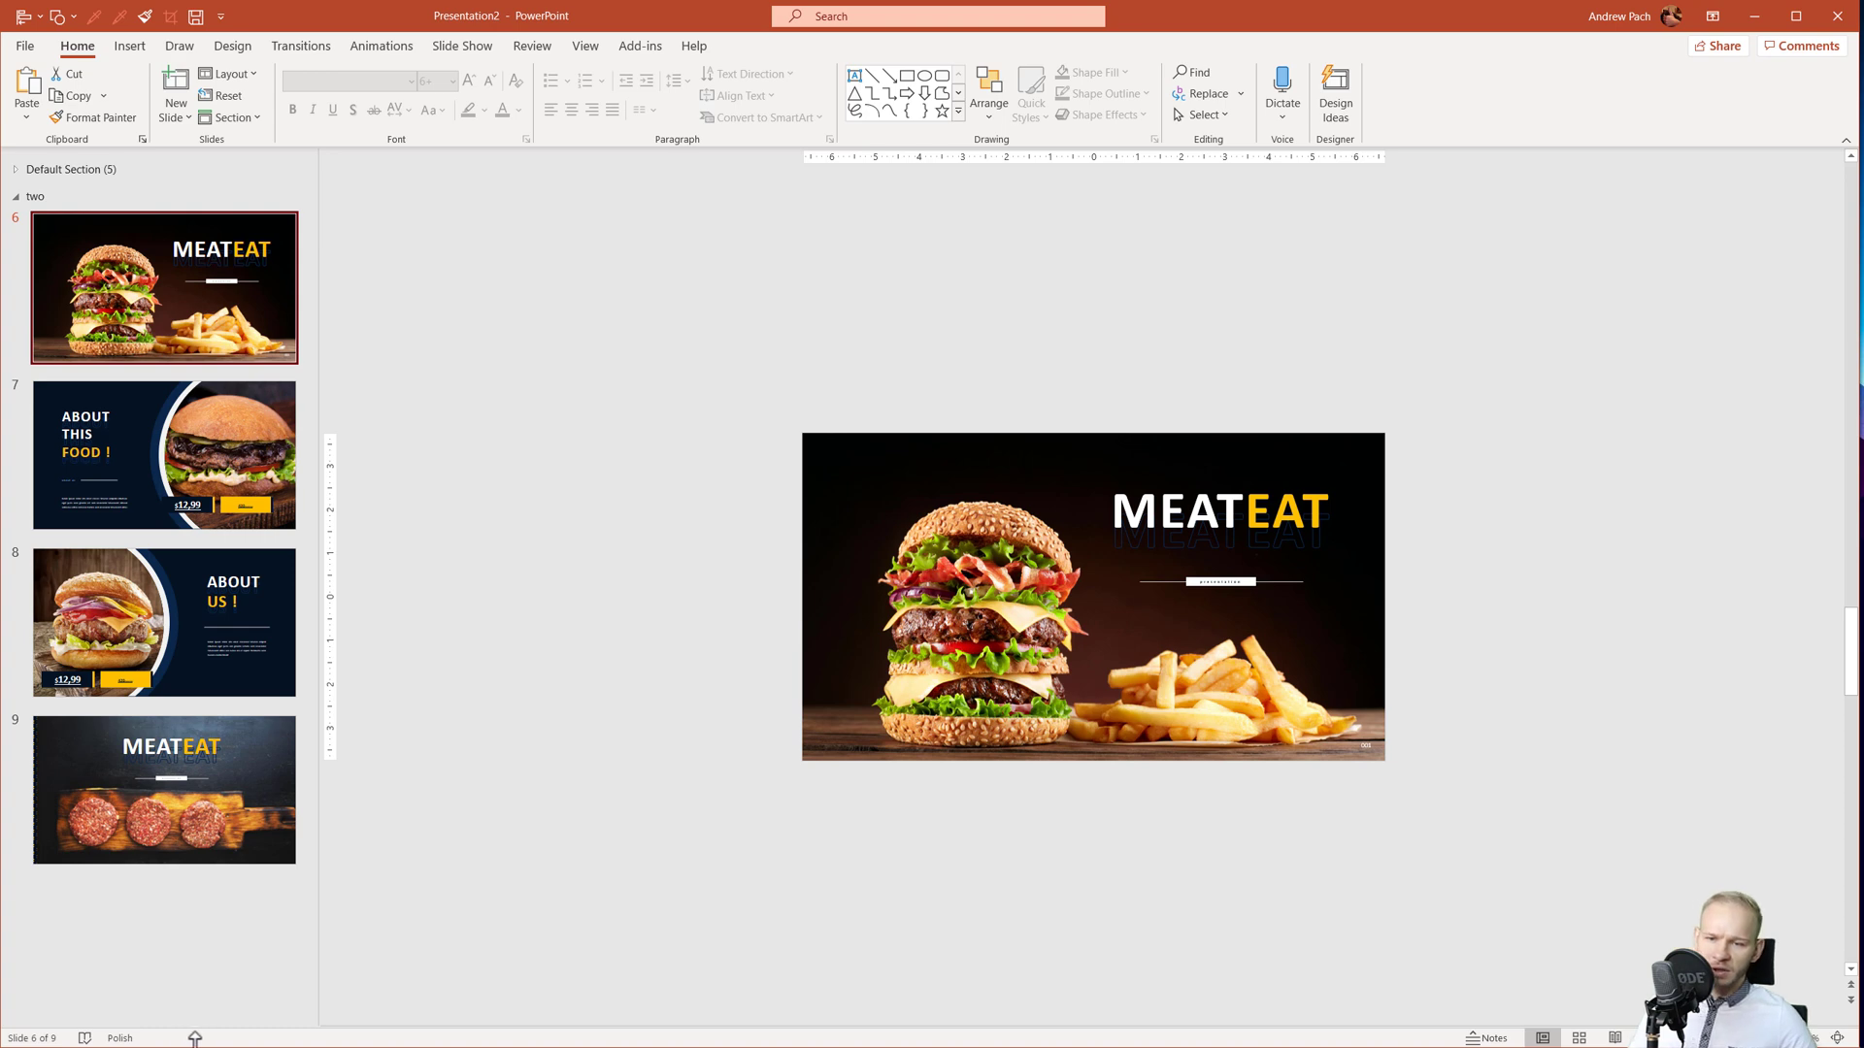
key(alt+Tab)
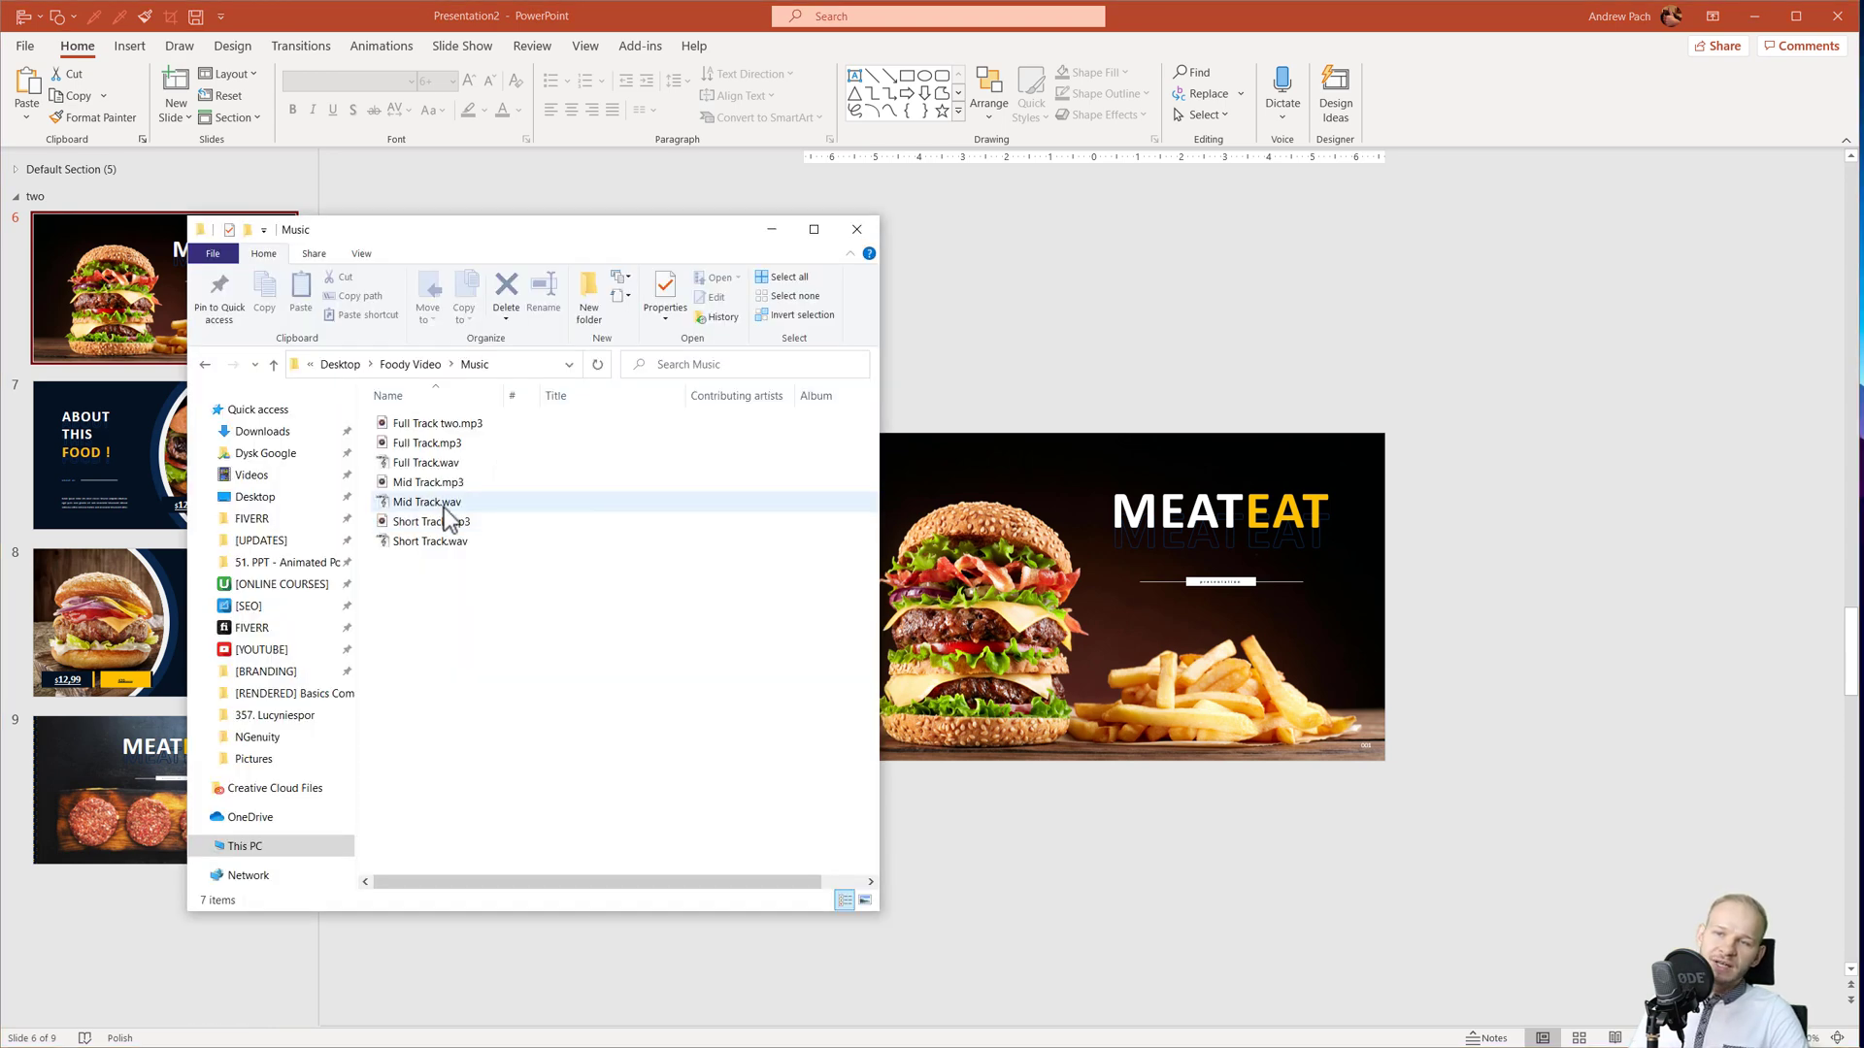
drag(430, 541, 827, 687)
mouse_move(1077, 738)
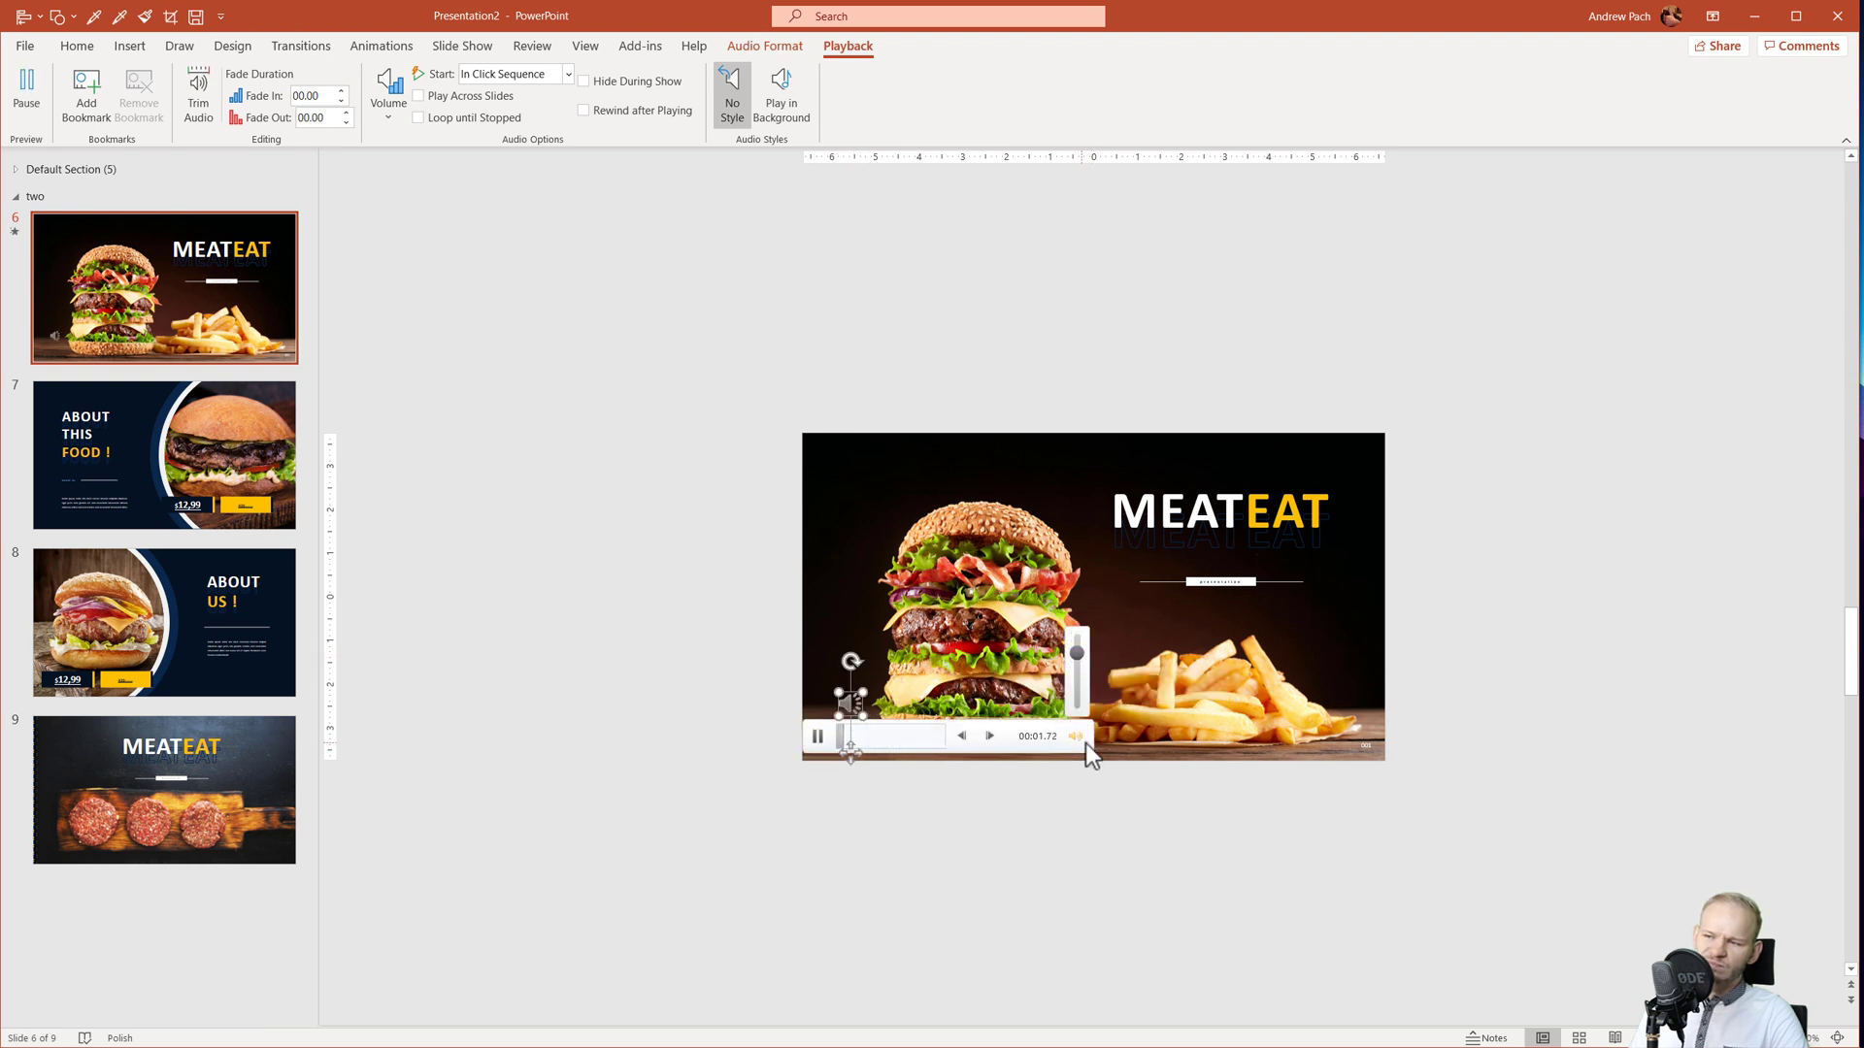
click(1078, 686)
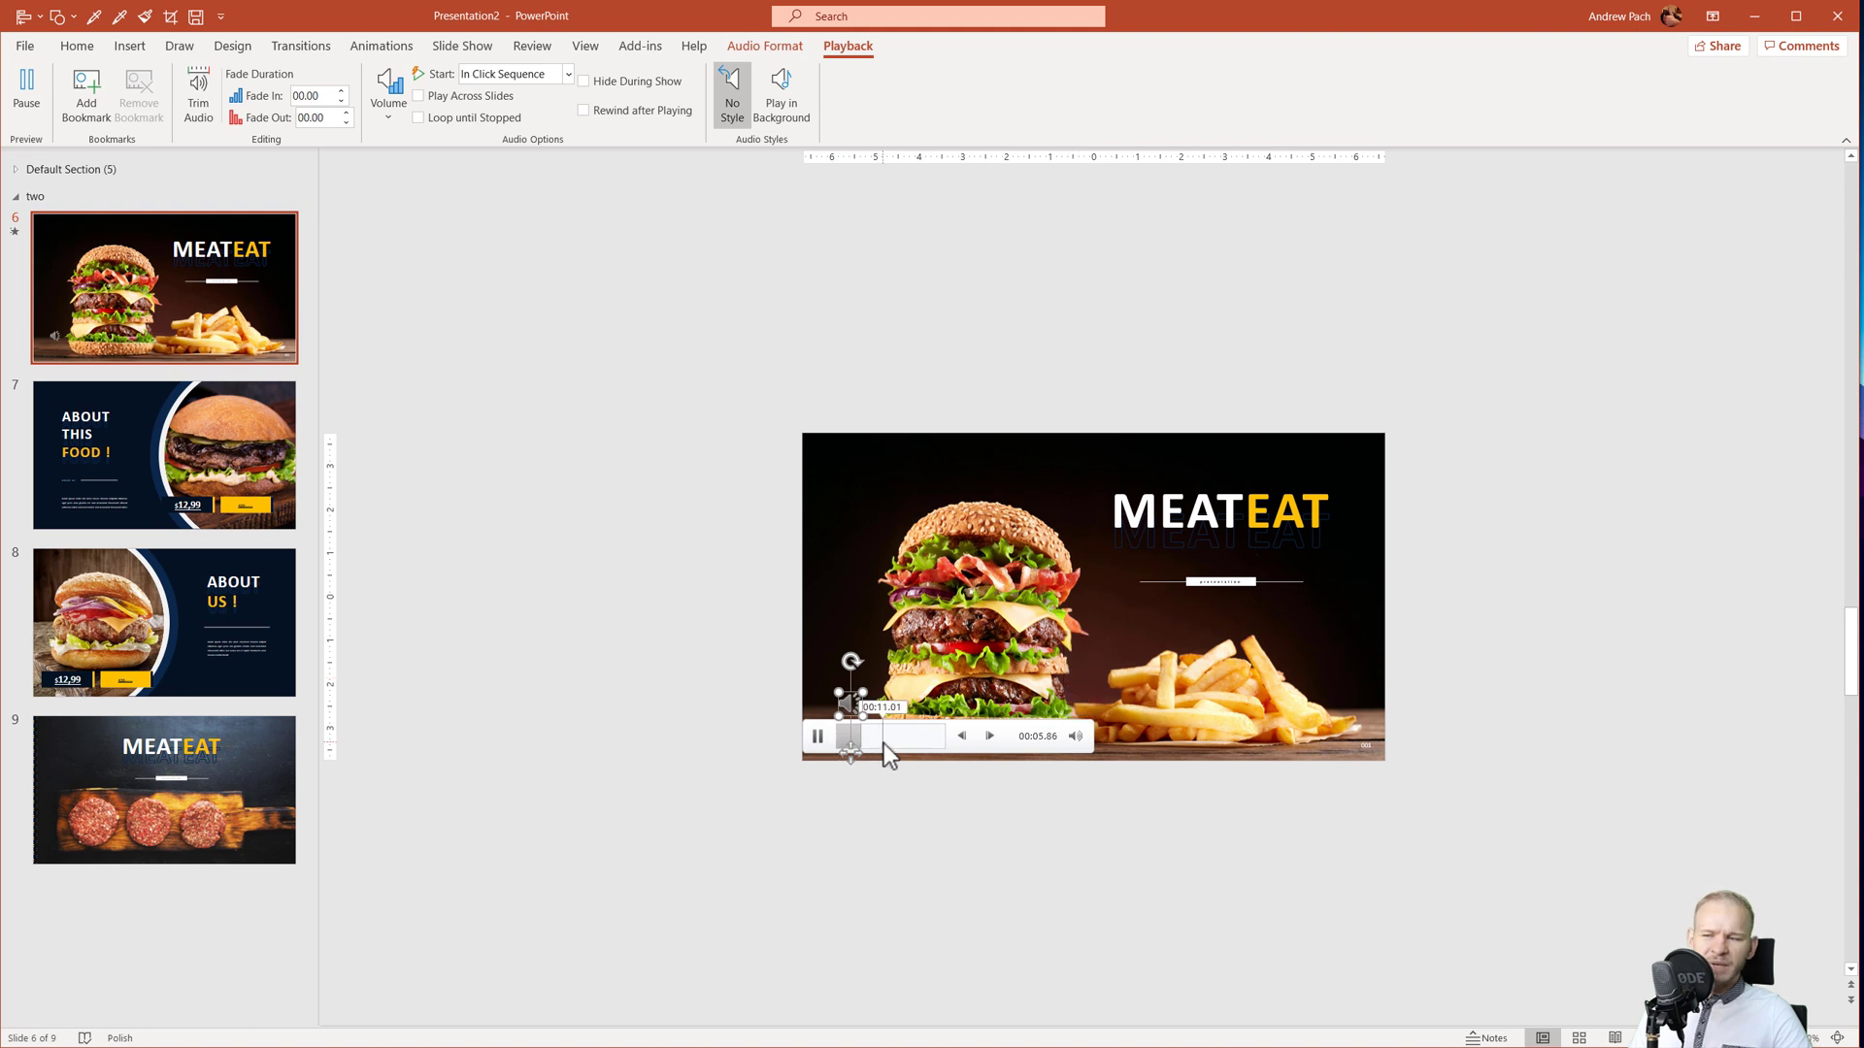
click(815, 733)
drag(849, 706, 843, 719)
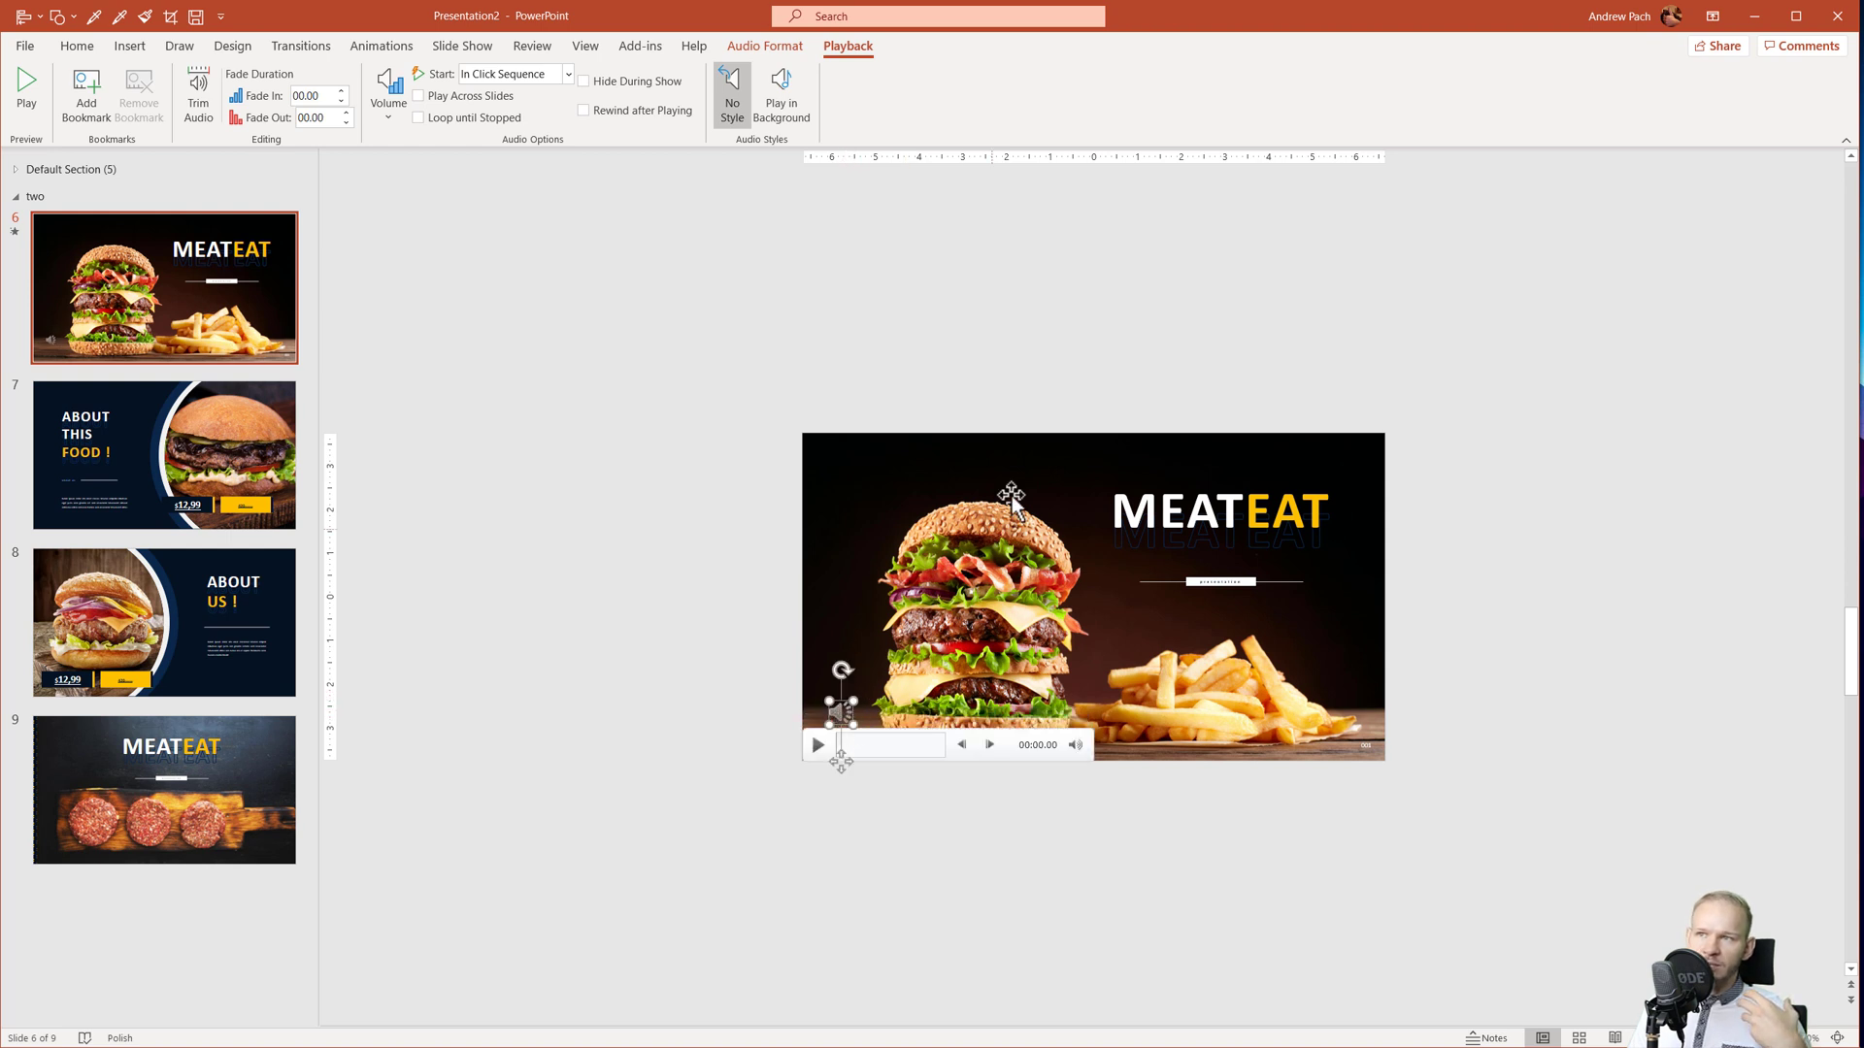
Set Short Track to Play in Background across slides and show the Animation Pane.
click(790, 95)
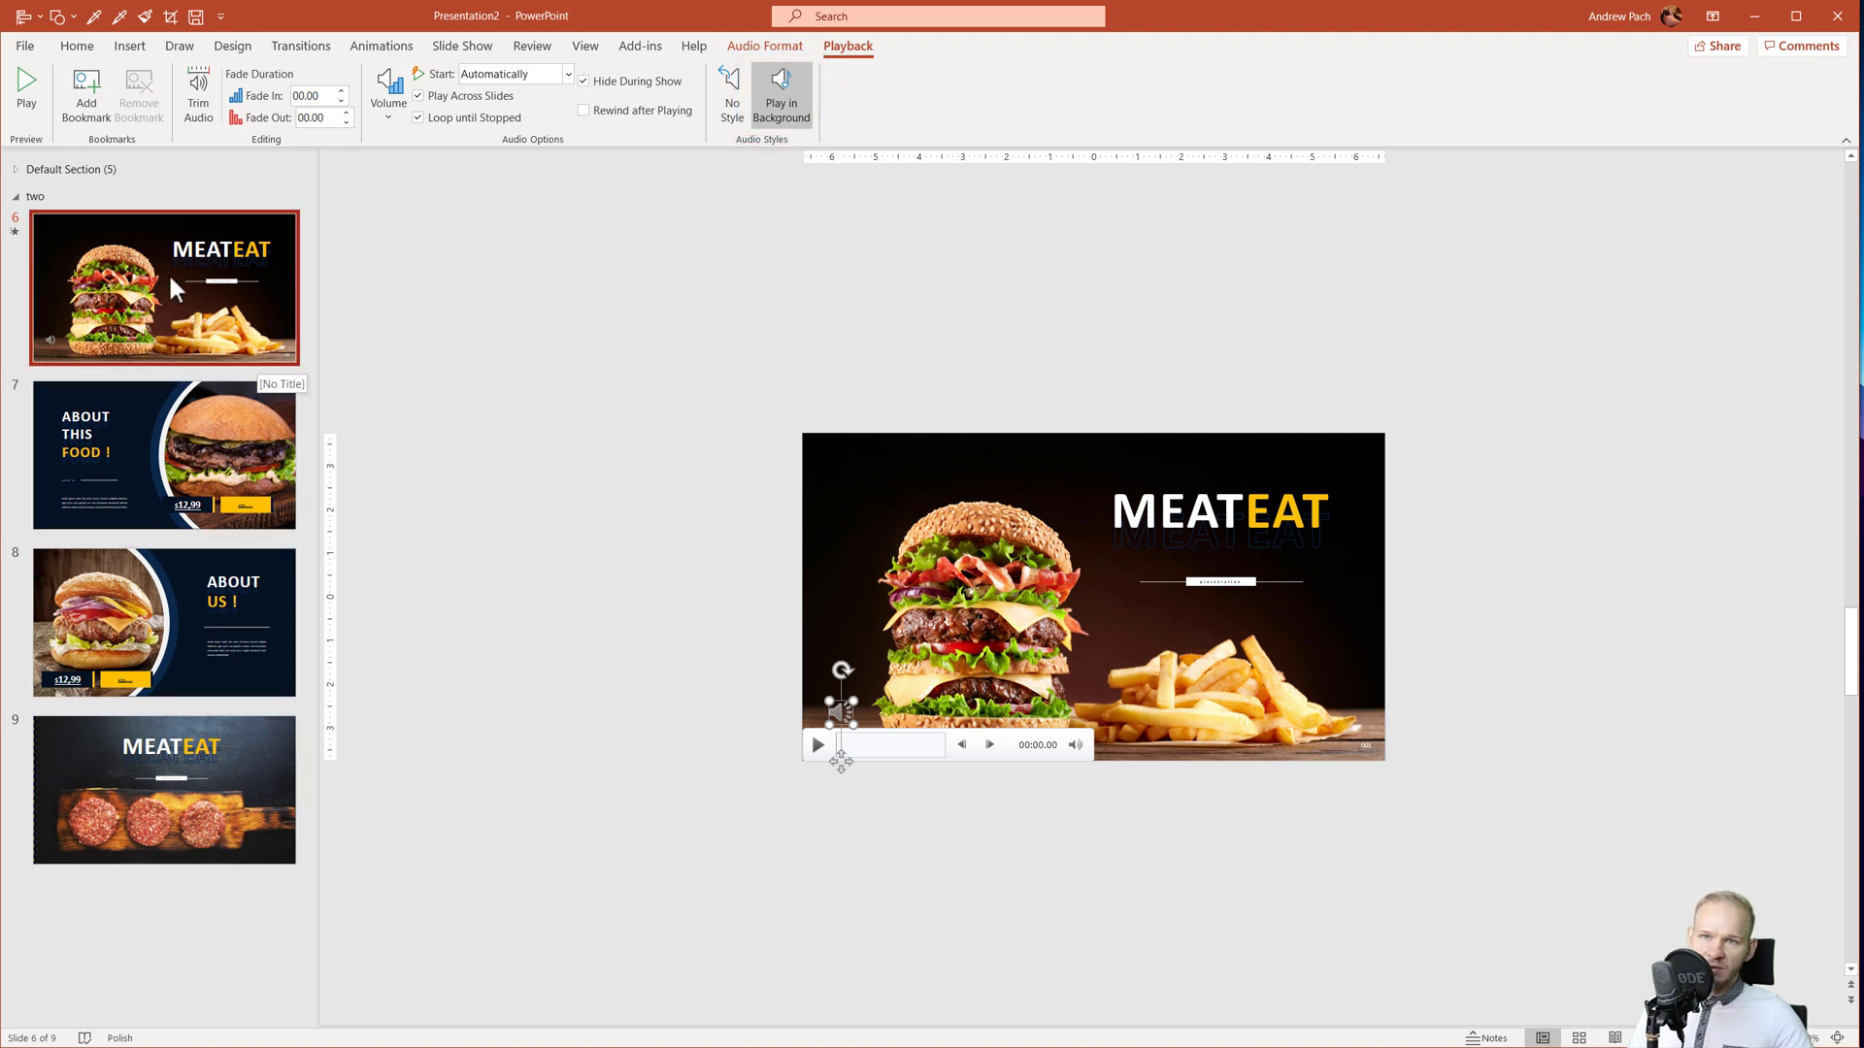
click(393, 53)
click(1462, 74)
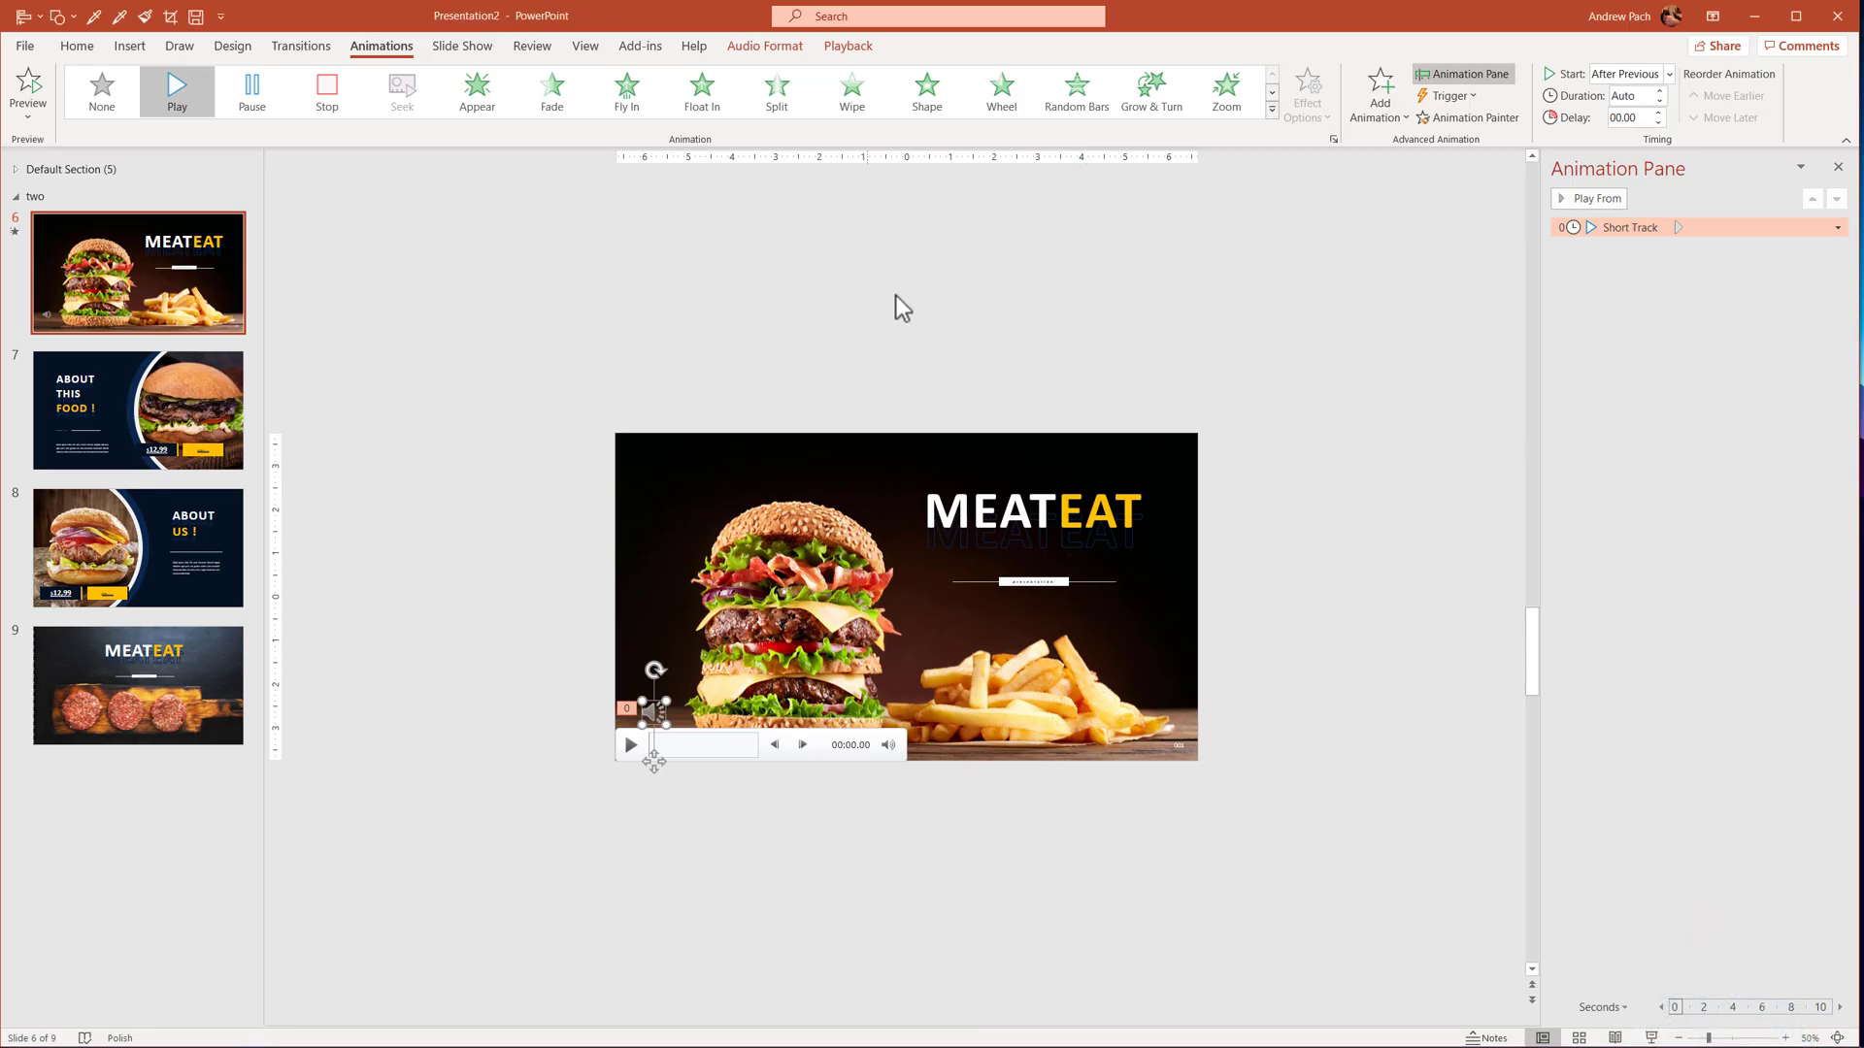
click(326, 52)
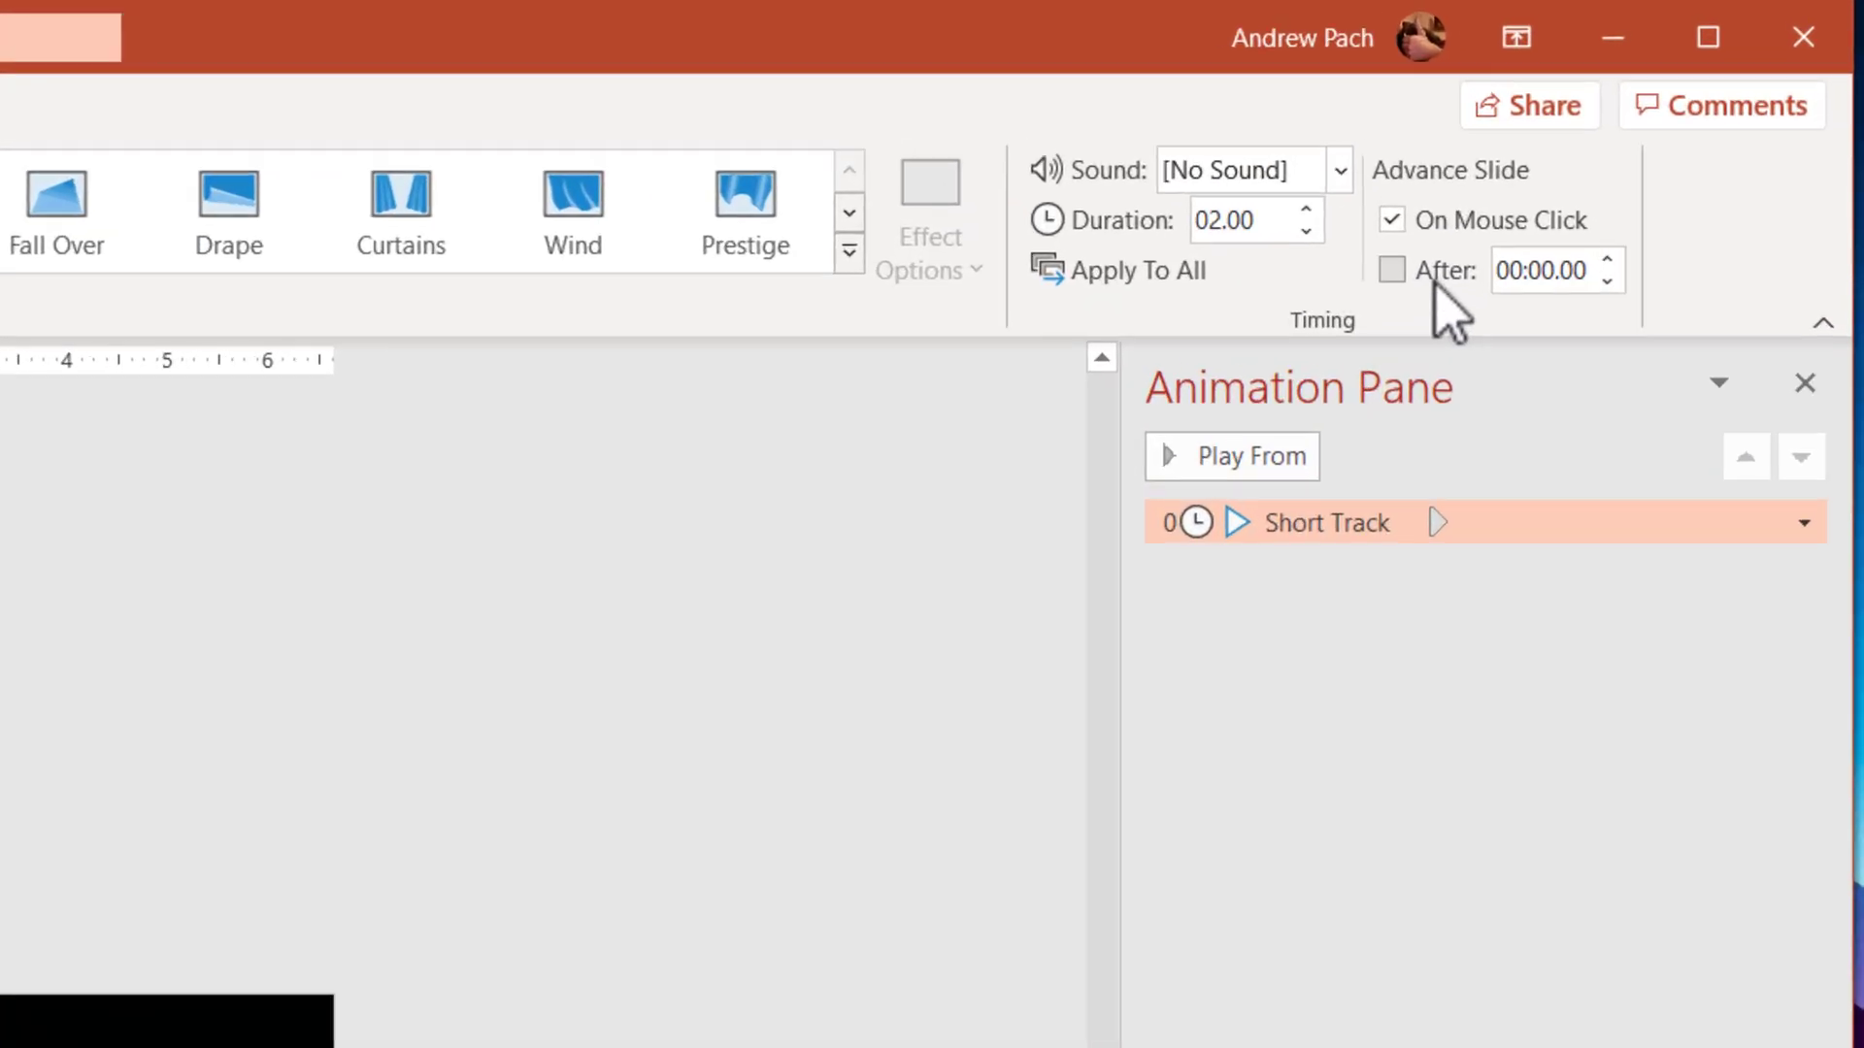
click(1670, 117)
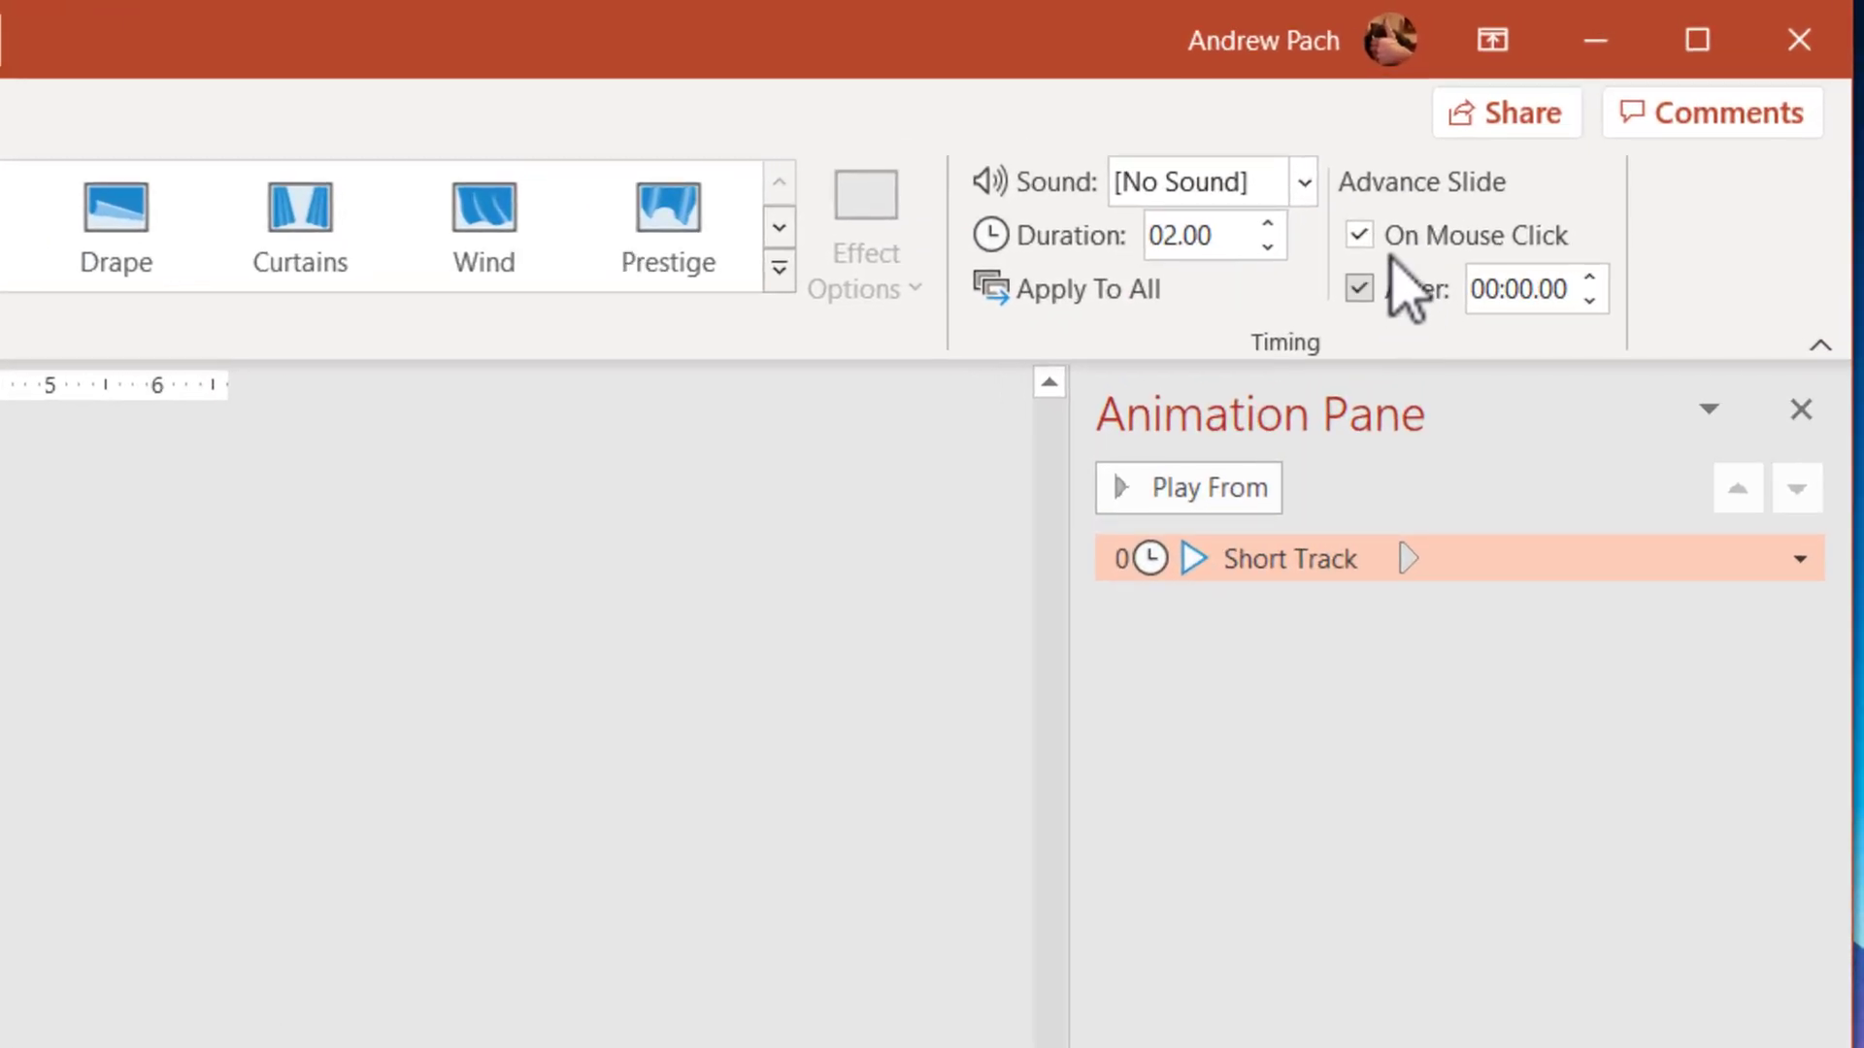
click(1395, 254)
click(1589, 275)
click(1590, 276)
click(1589, 276)
click(1589, 276)
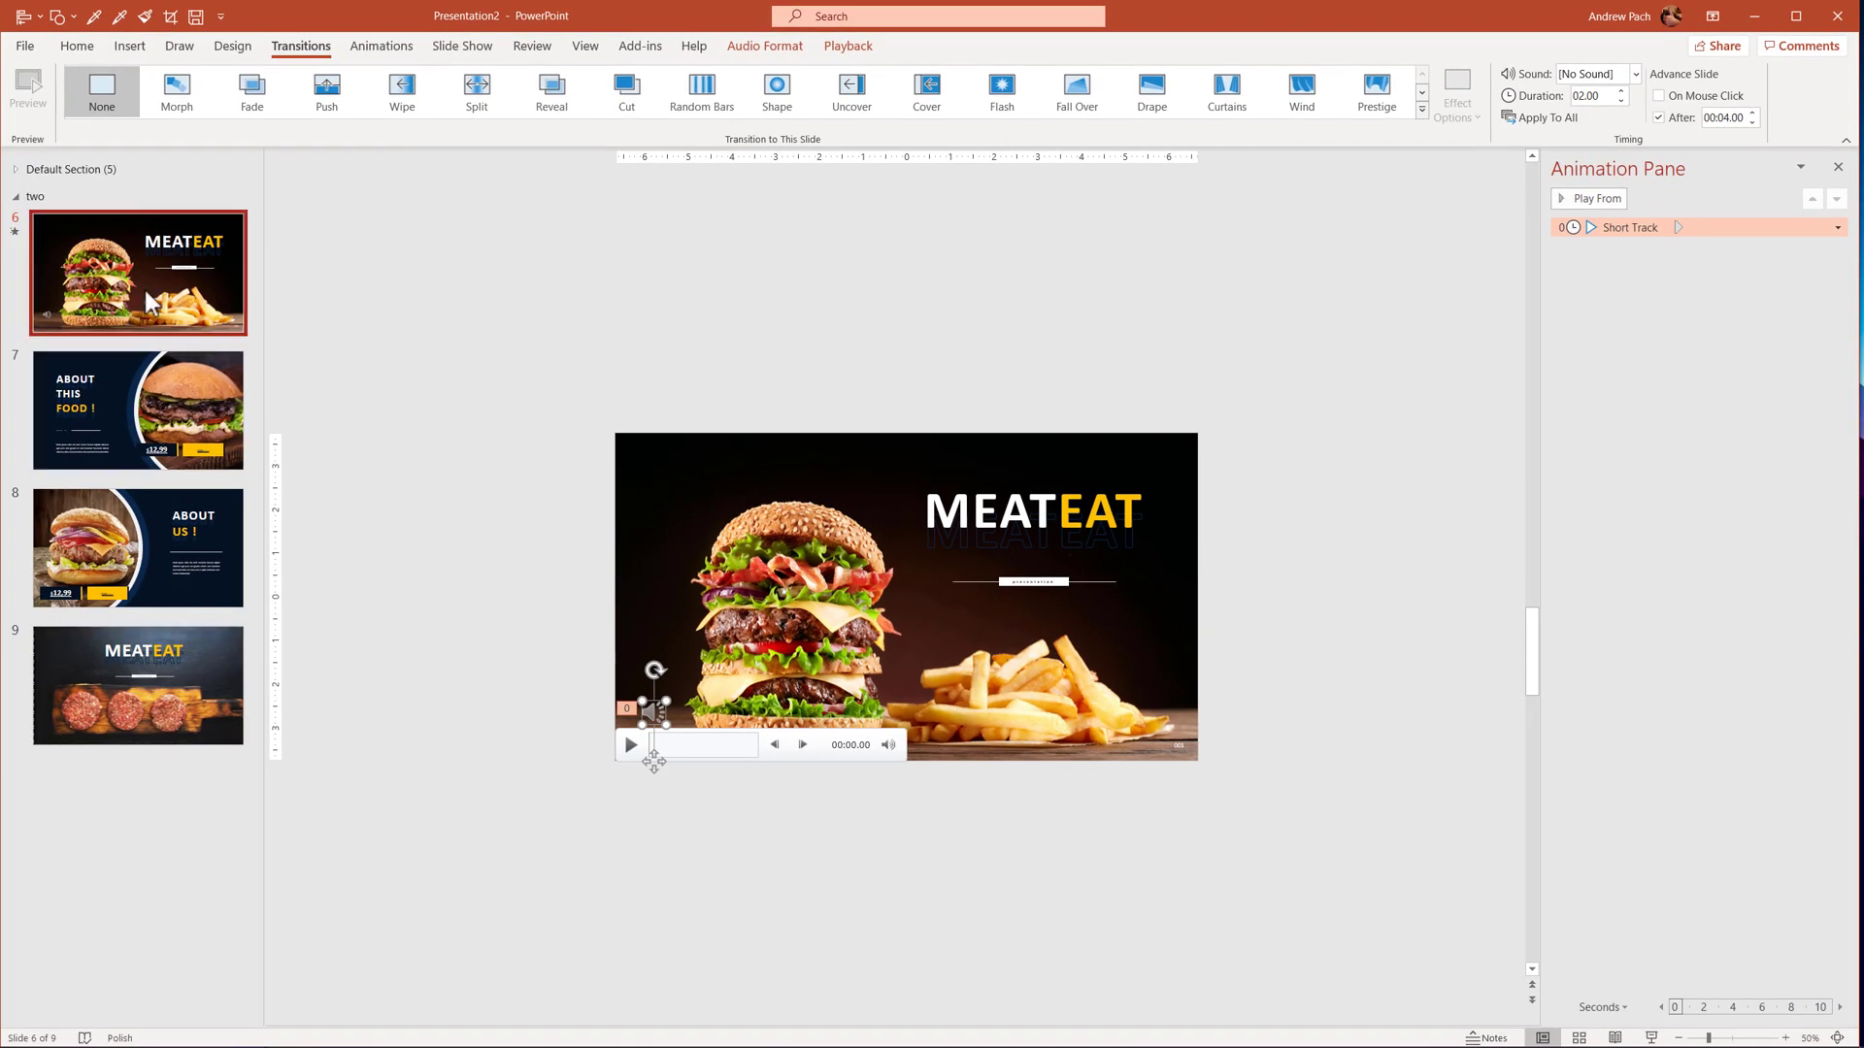
shift+click(124, 695)
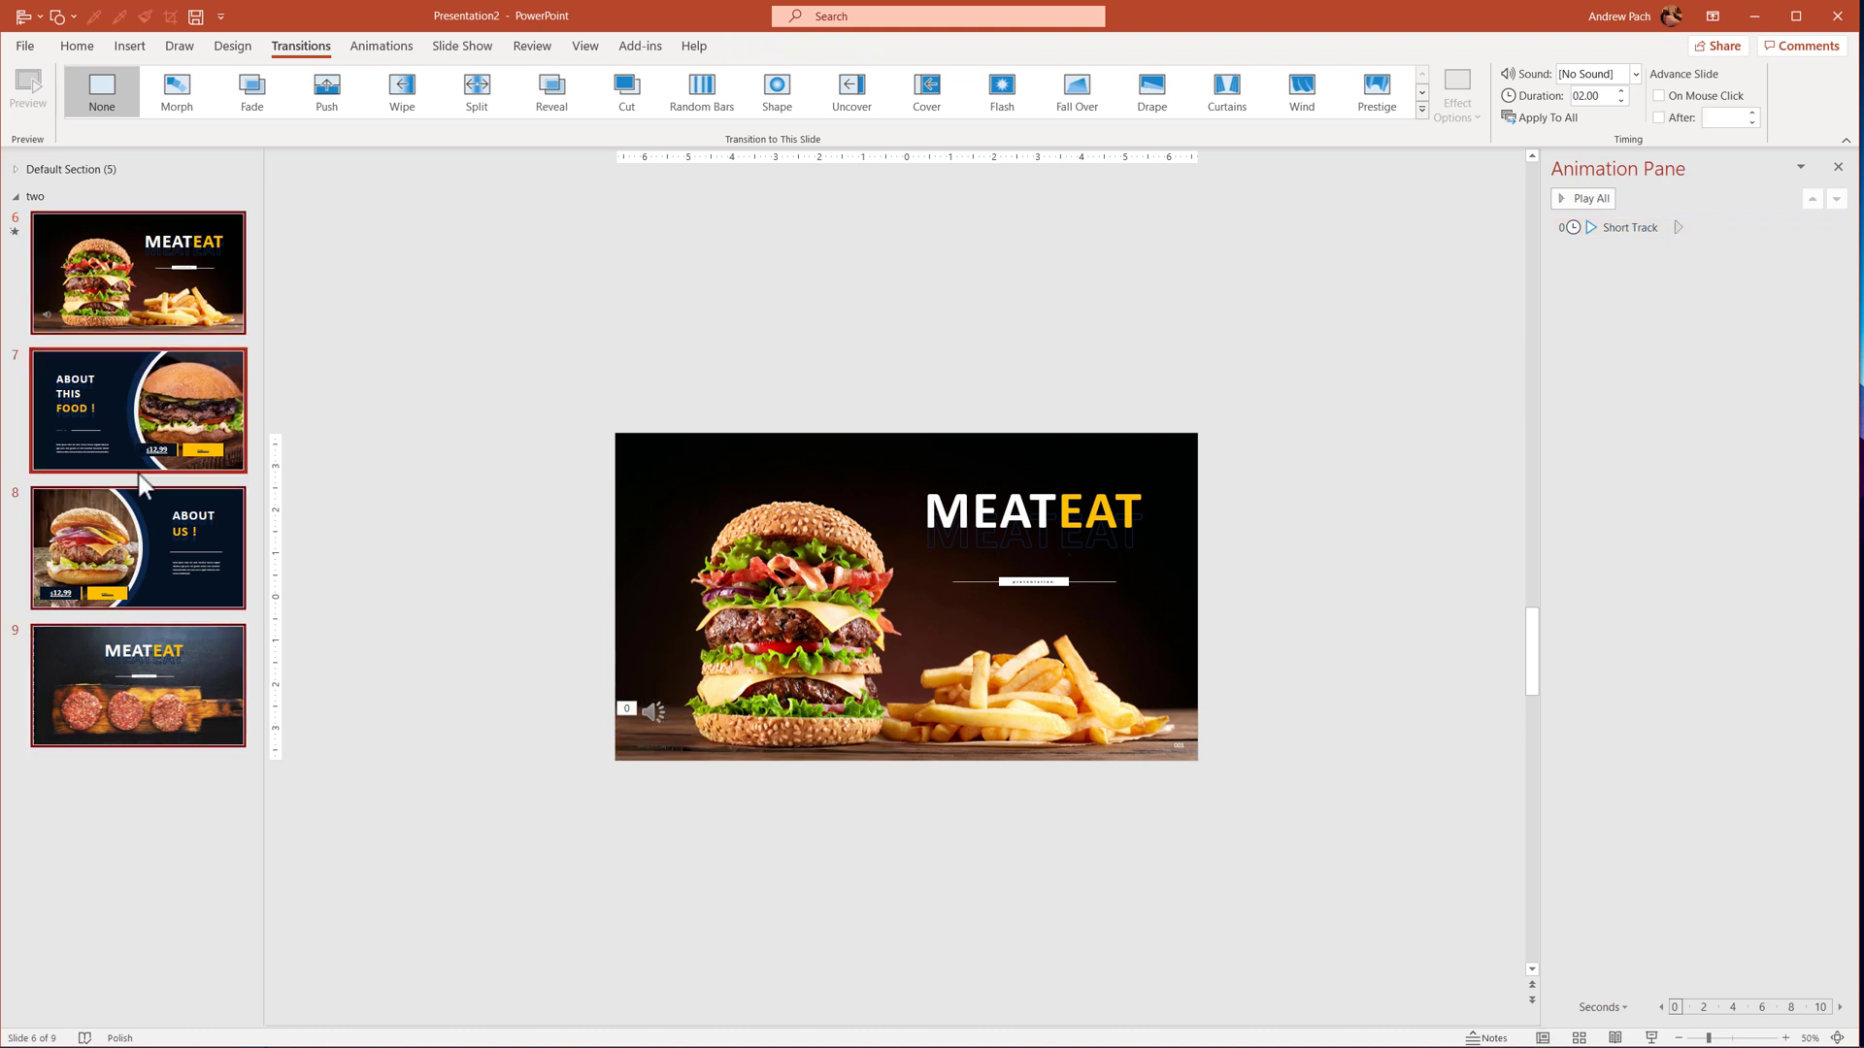
click(1669, 117)
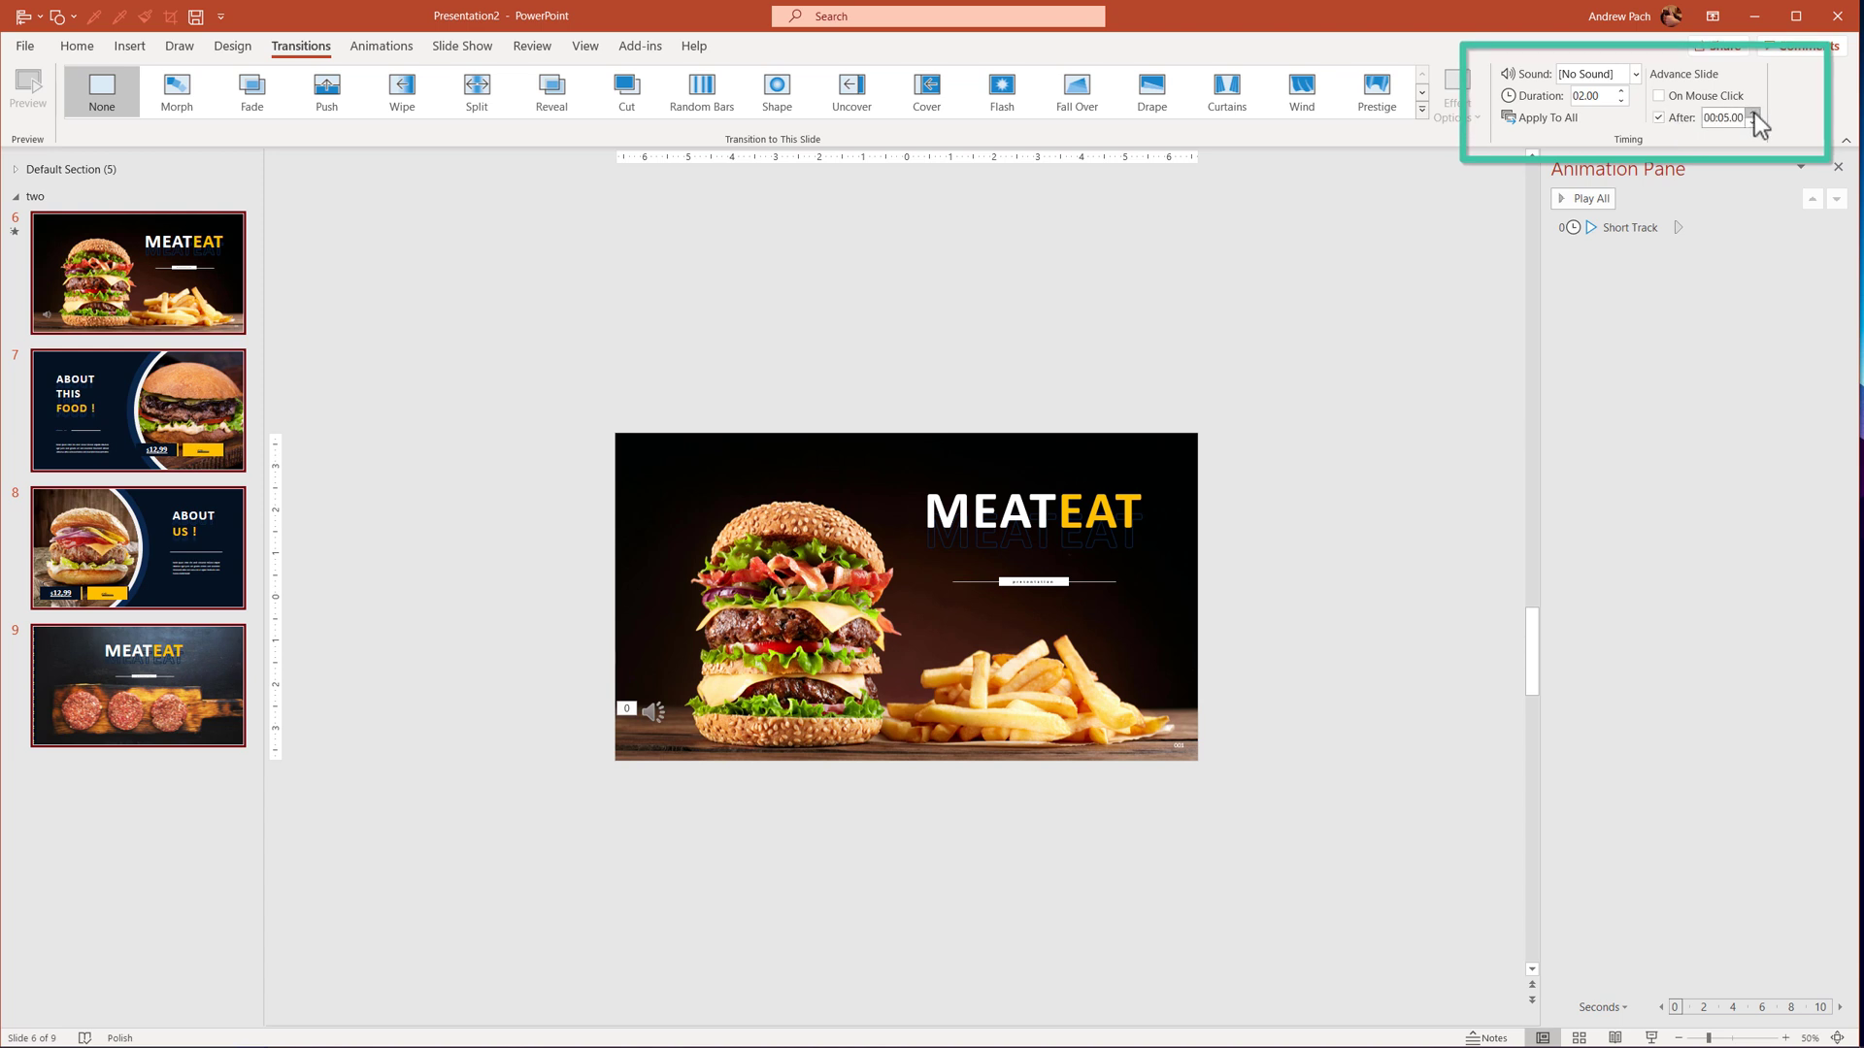
click(1753, 112)
click(1753, 112)
click(257, 100)
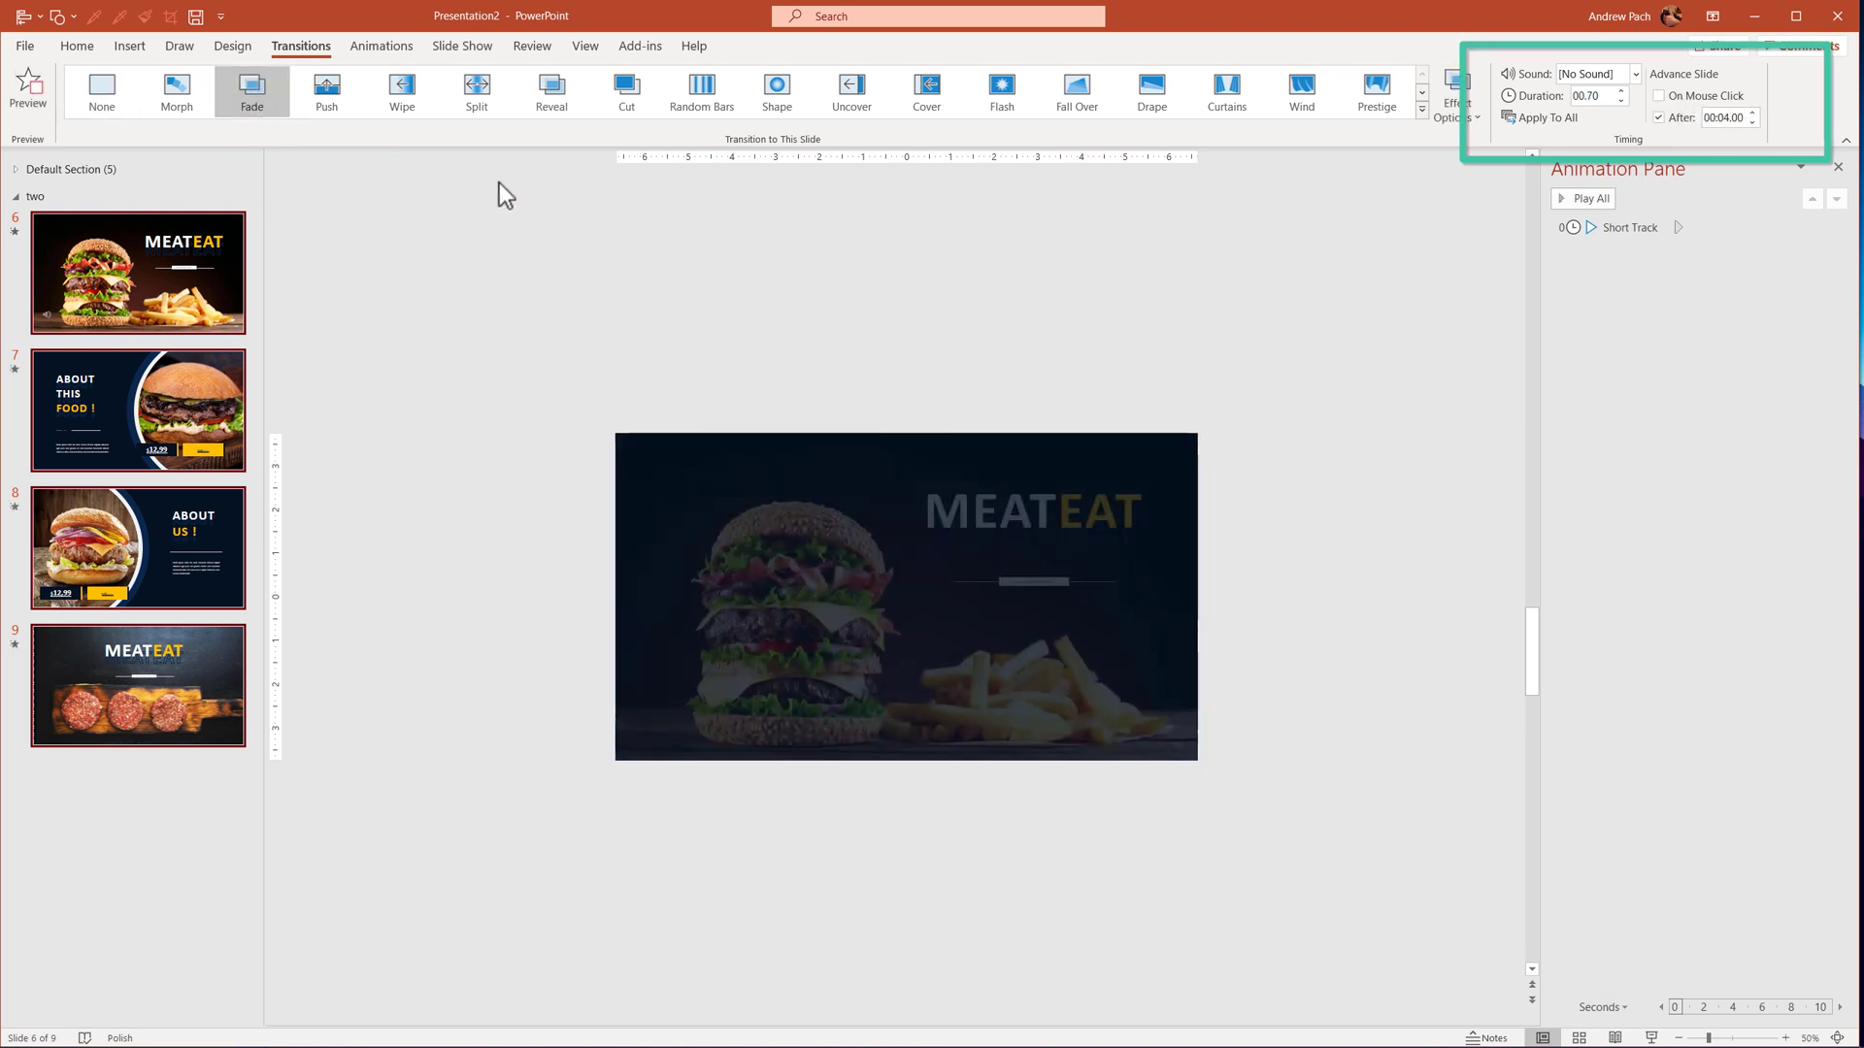
click(165, 311)
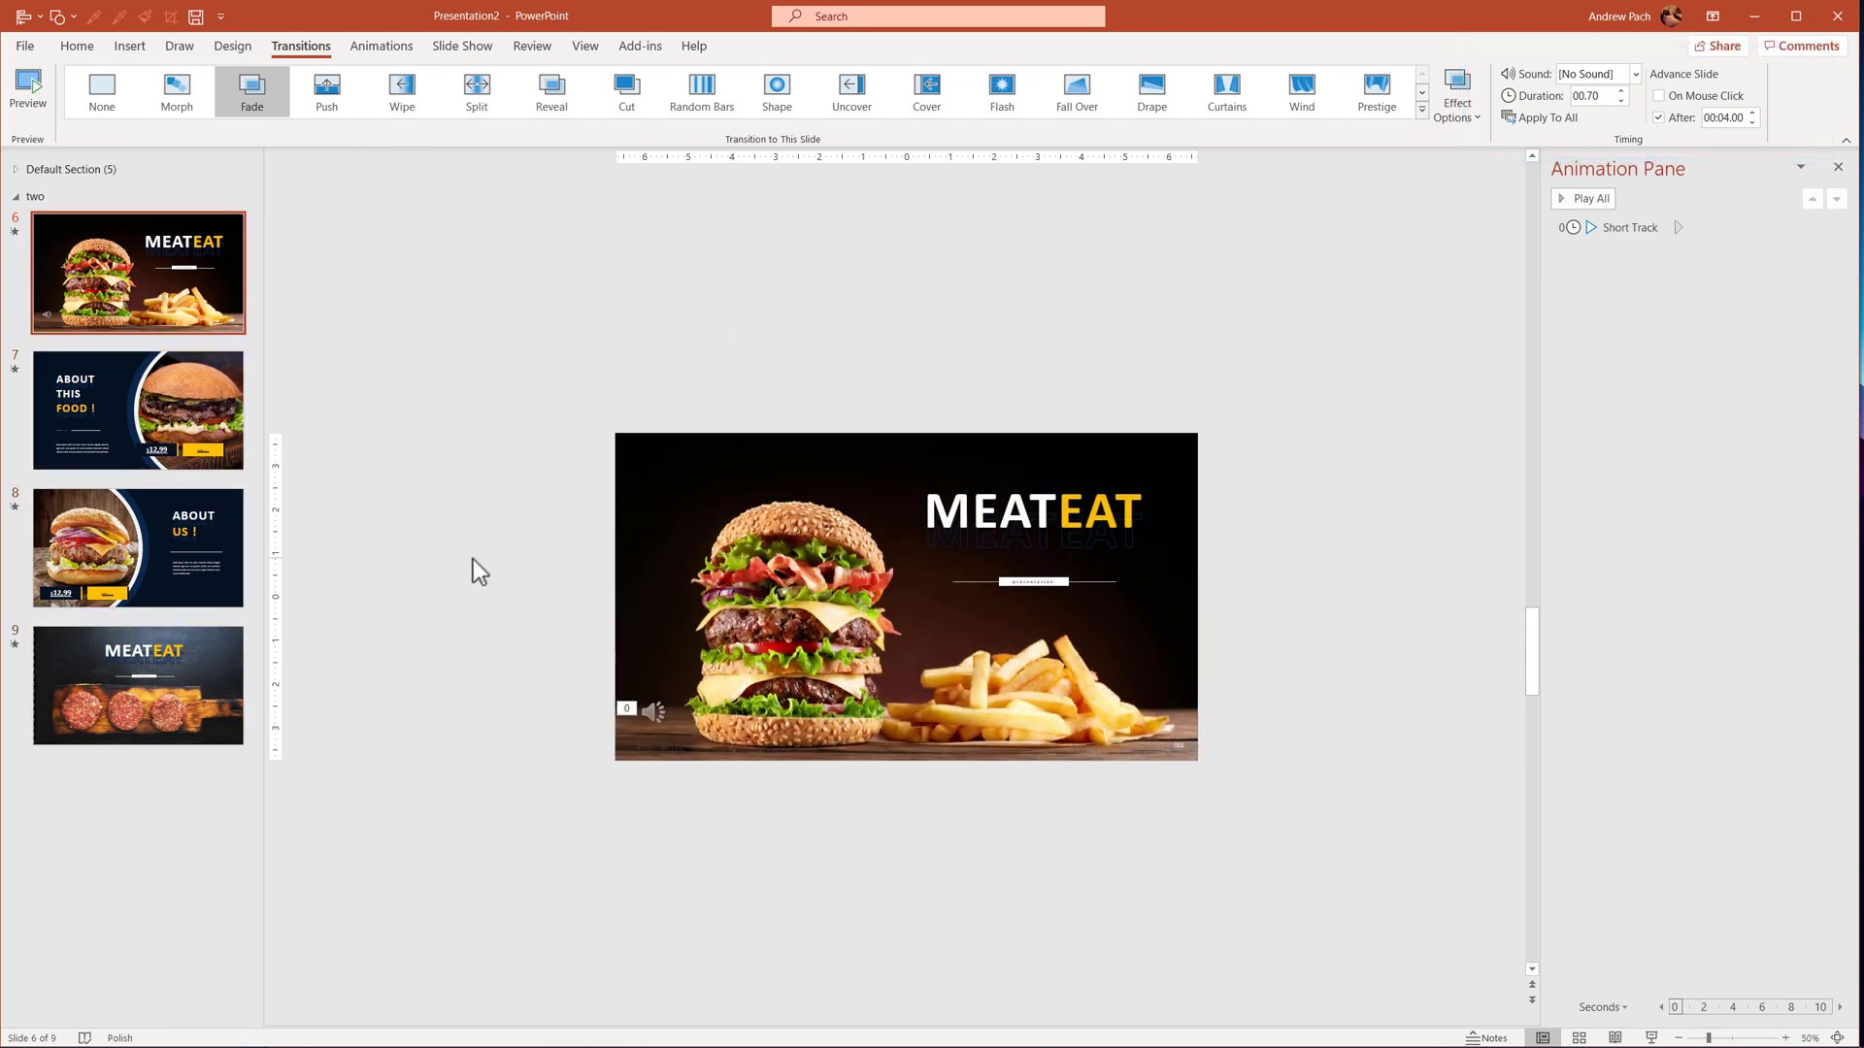
key(Down)
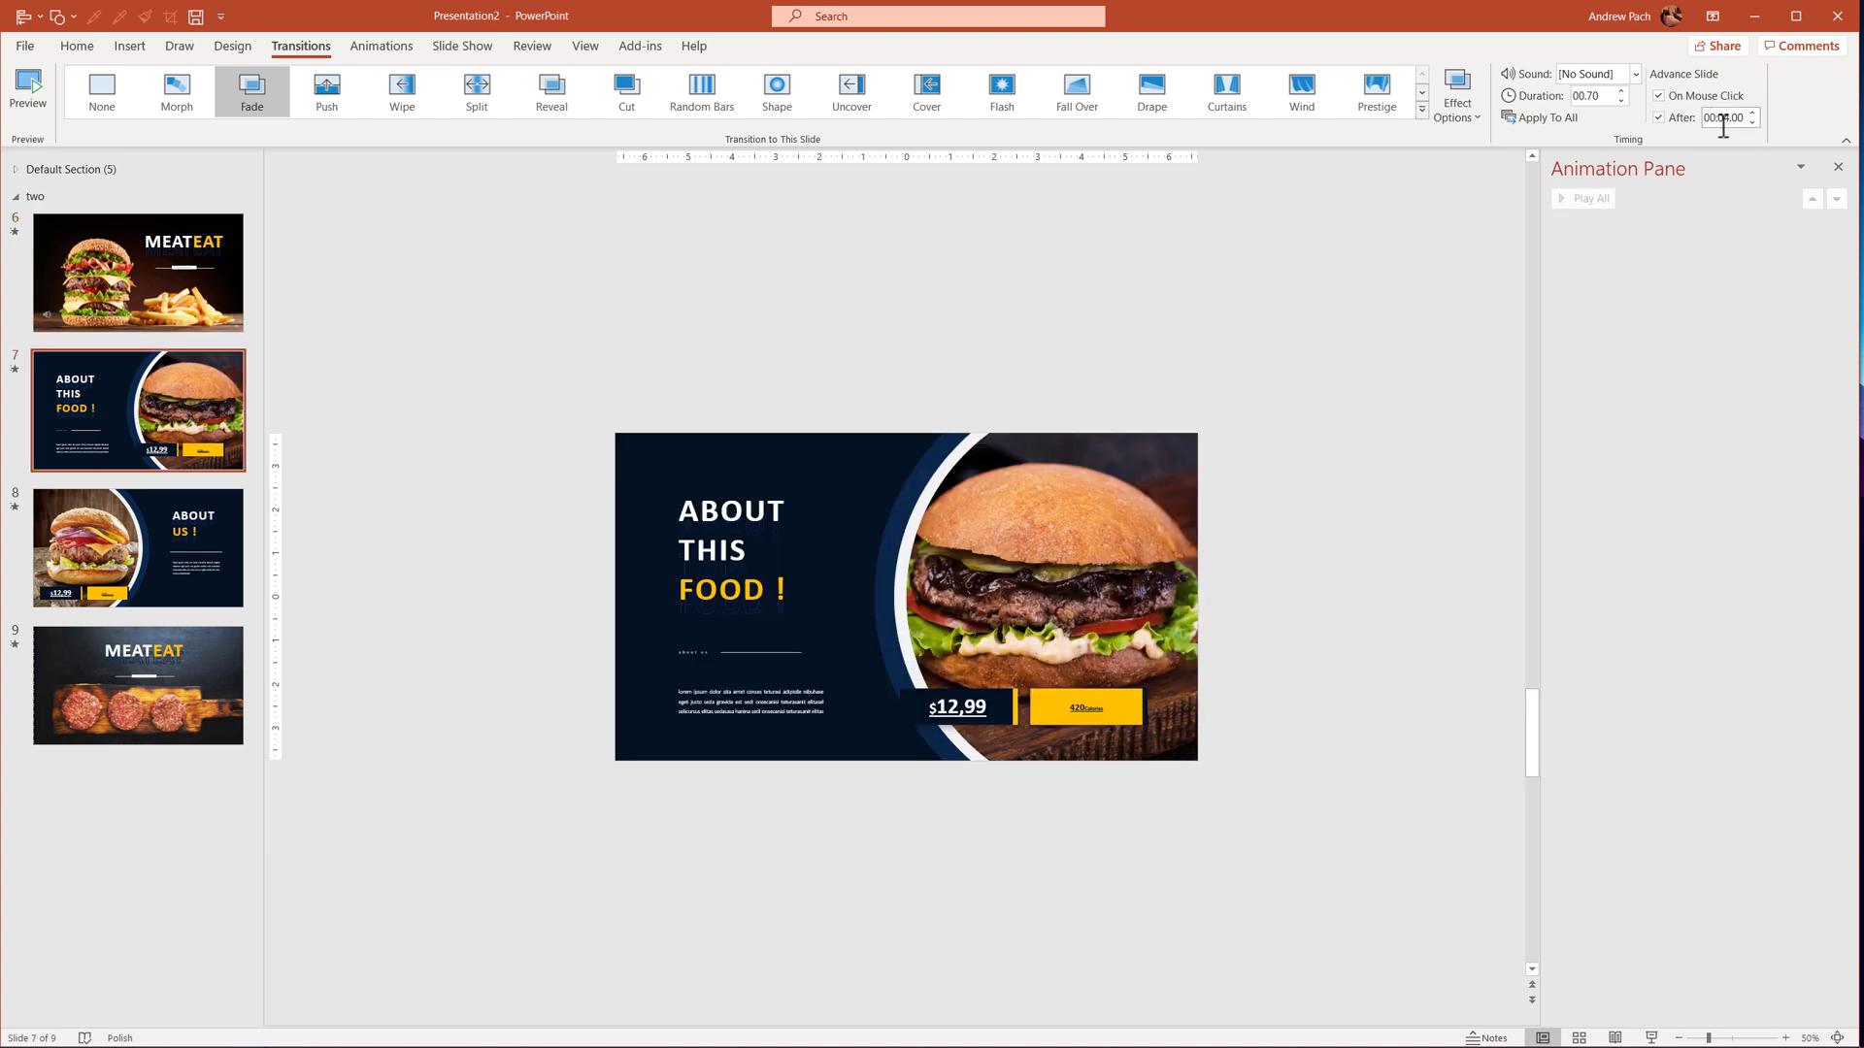
key(Down)
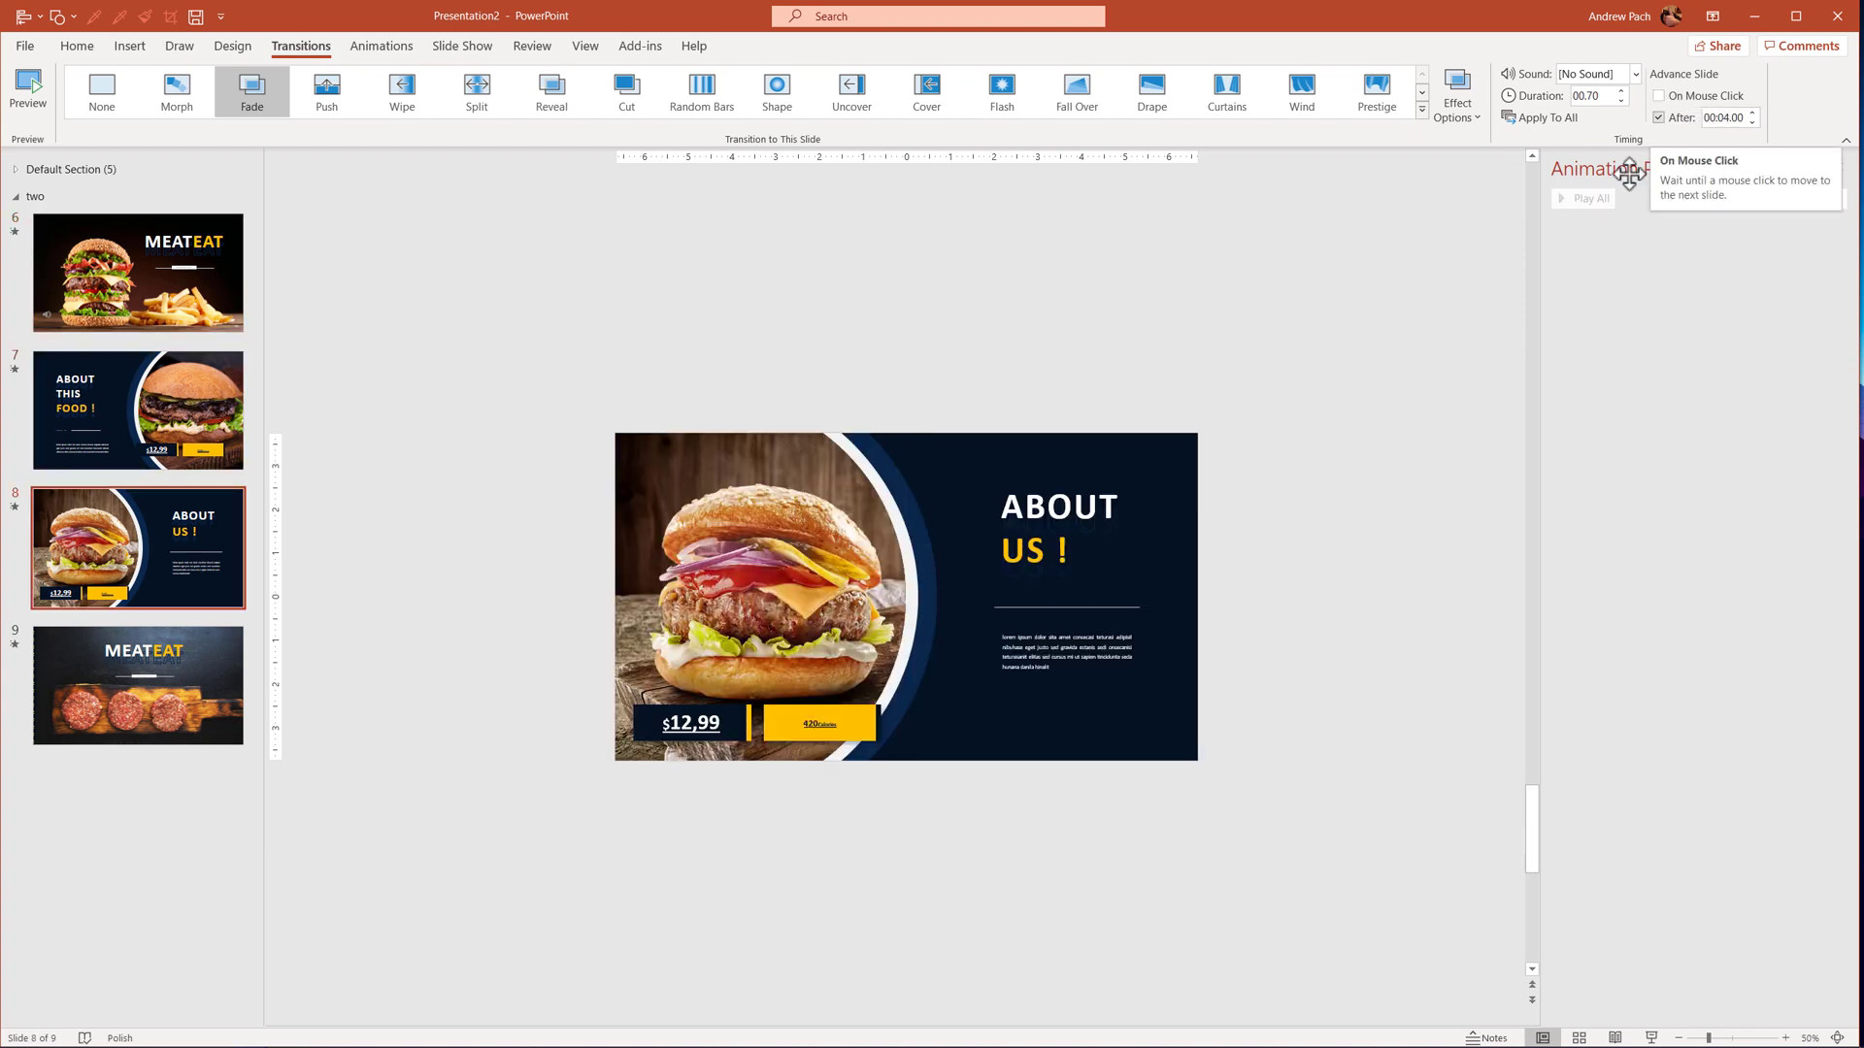
key(Down)
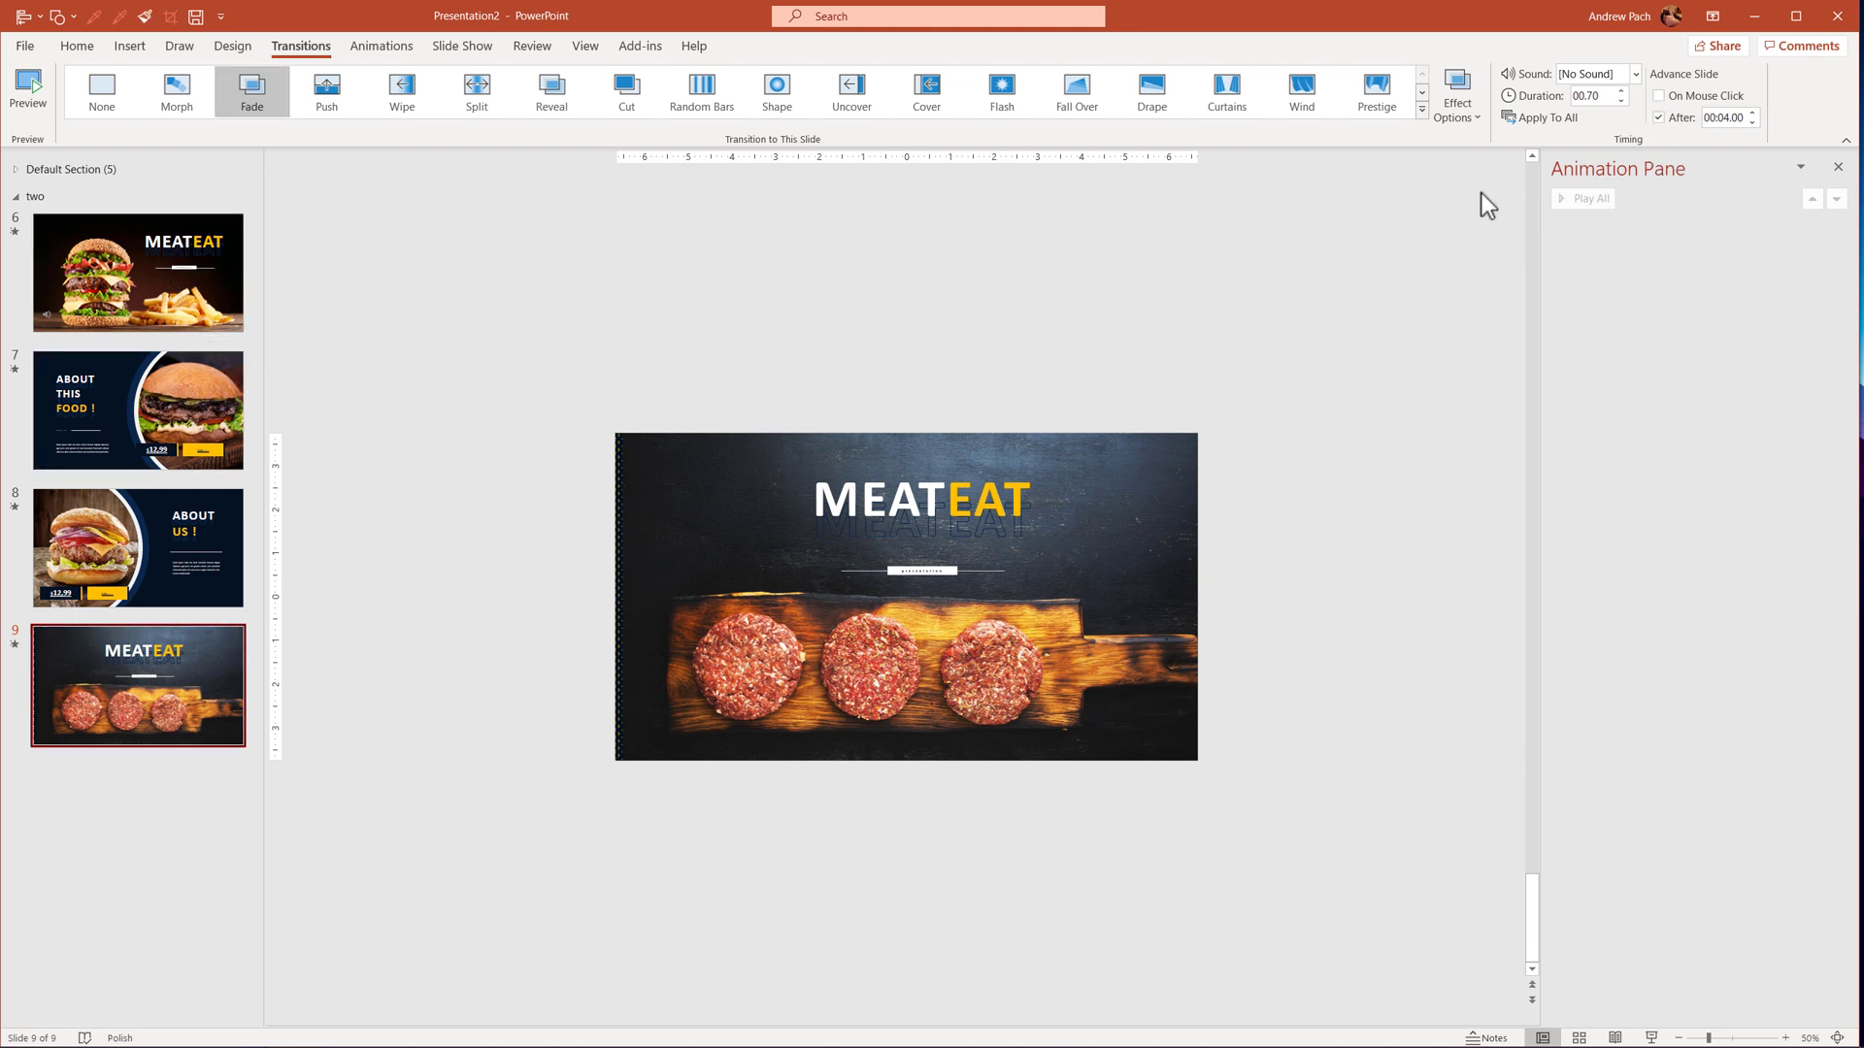
click(182, 309)
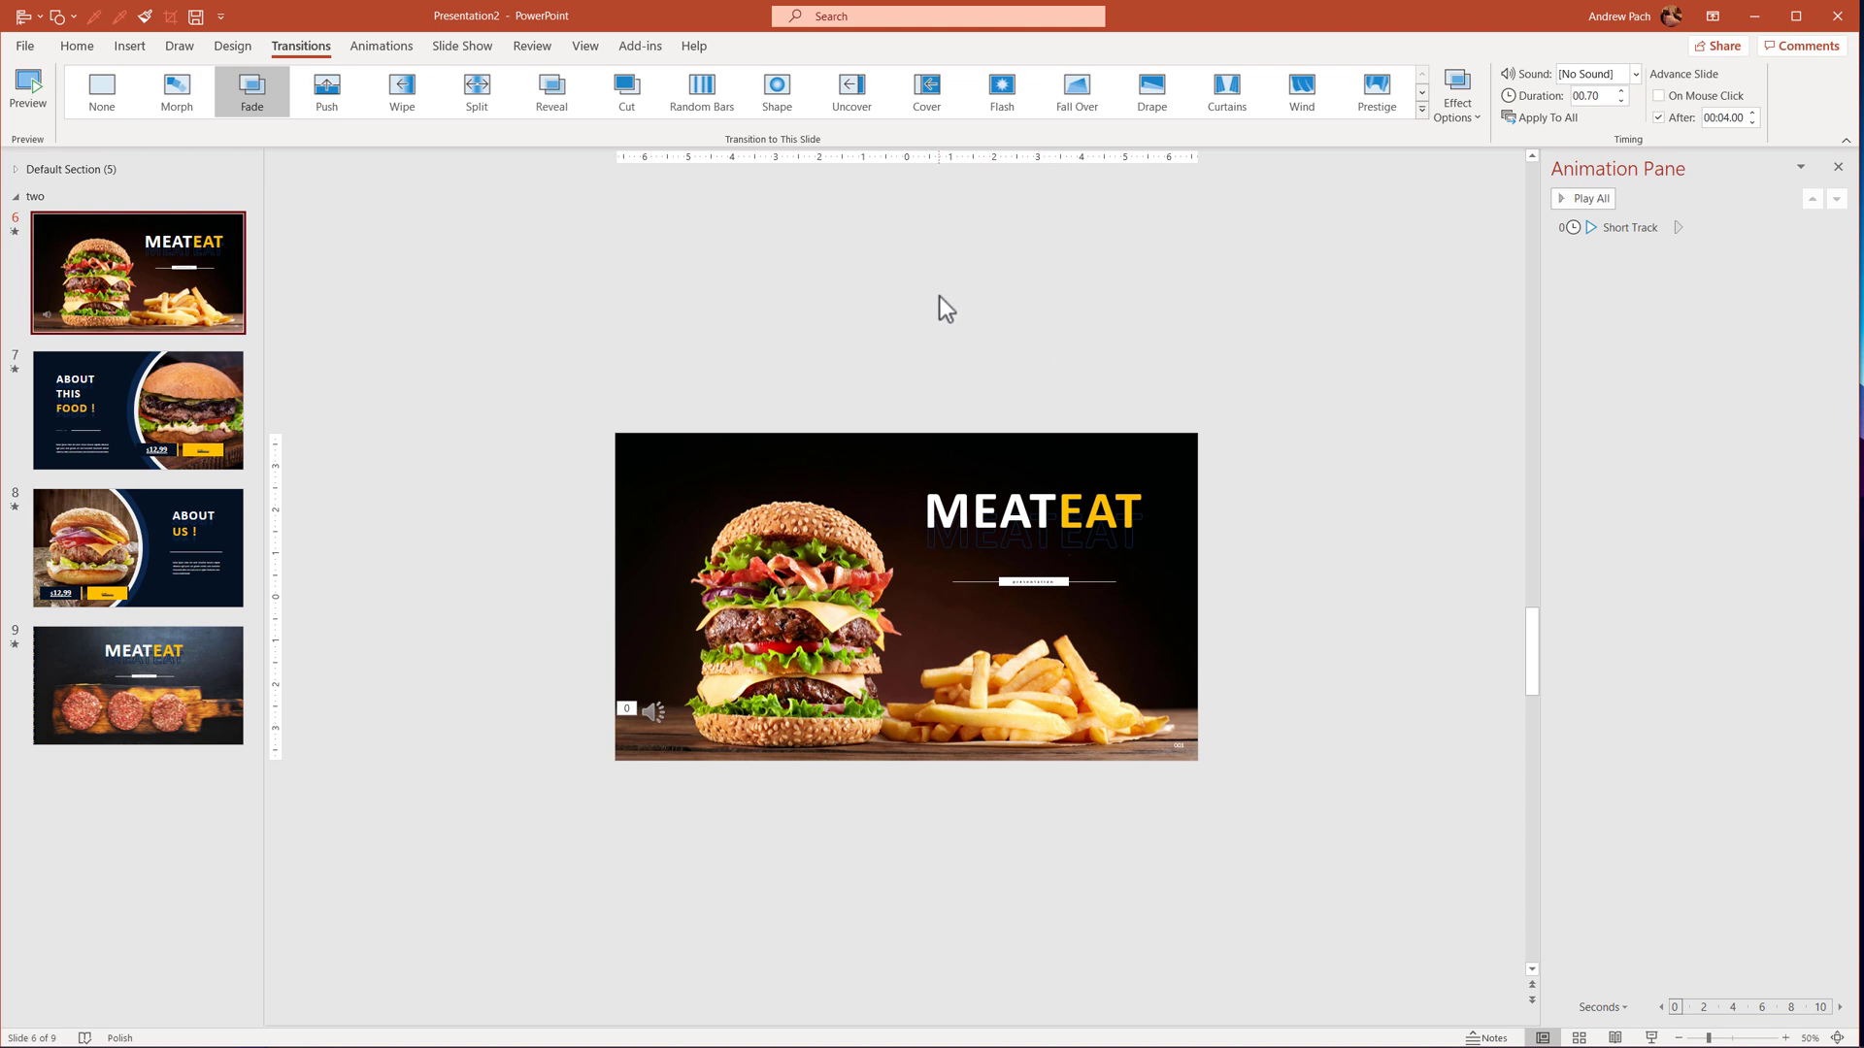
Draw a Rectangle shape about 2 × 2.1 inches beside slide 6's right edge.
key(alt+2)
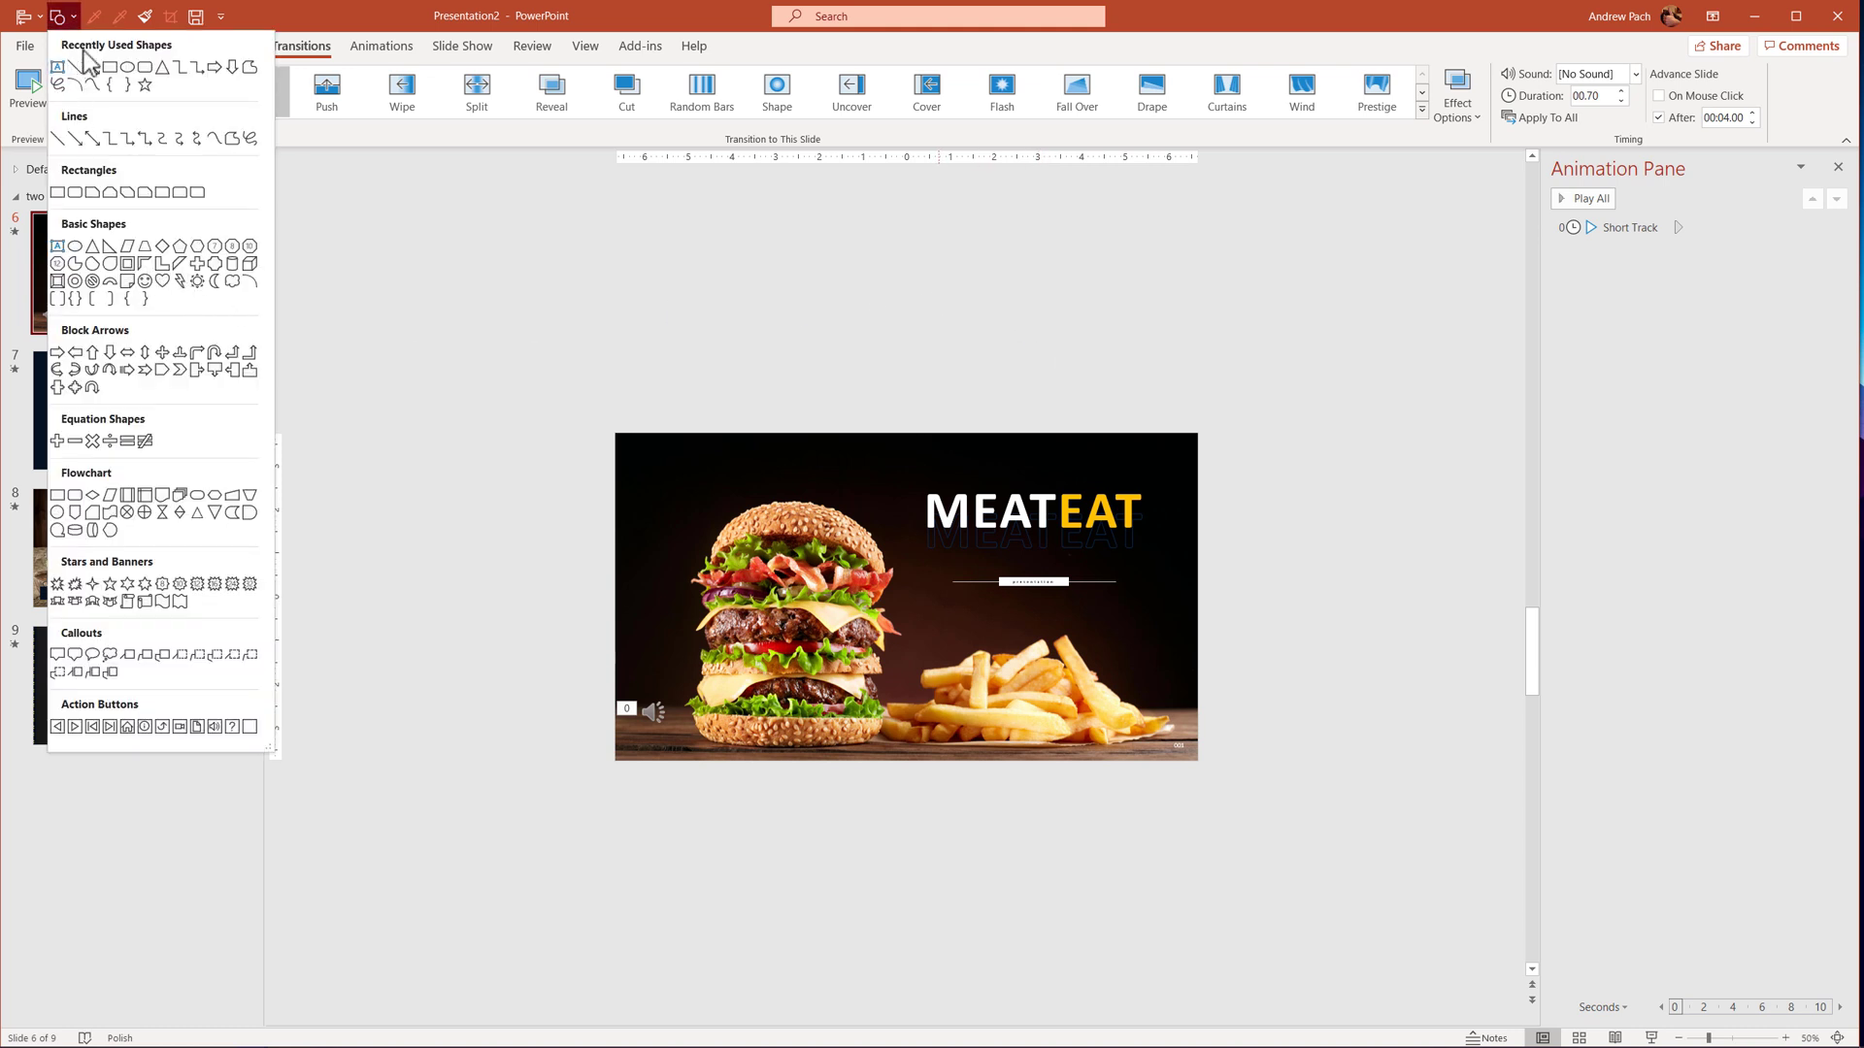
click(404, 208)
click(121, 48)
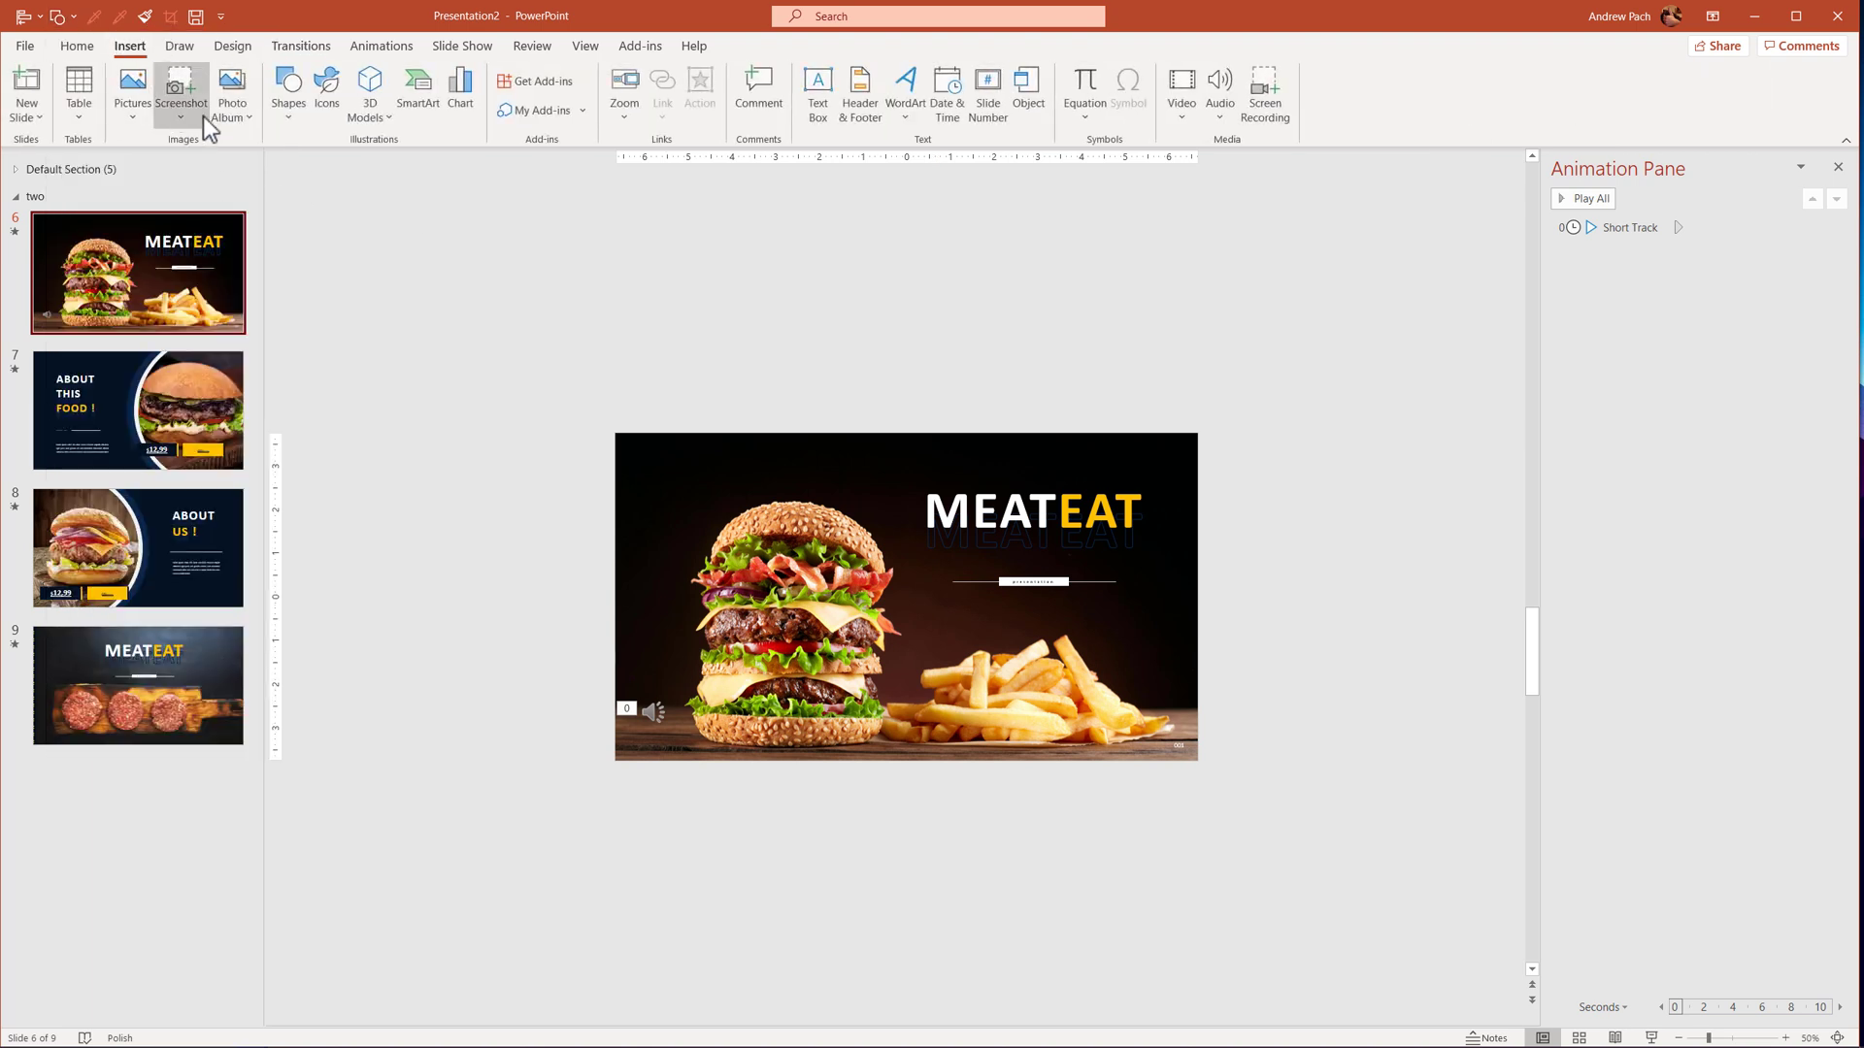
click(281, 110)
click(280, 293)
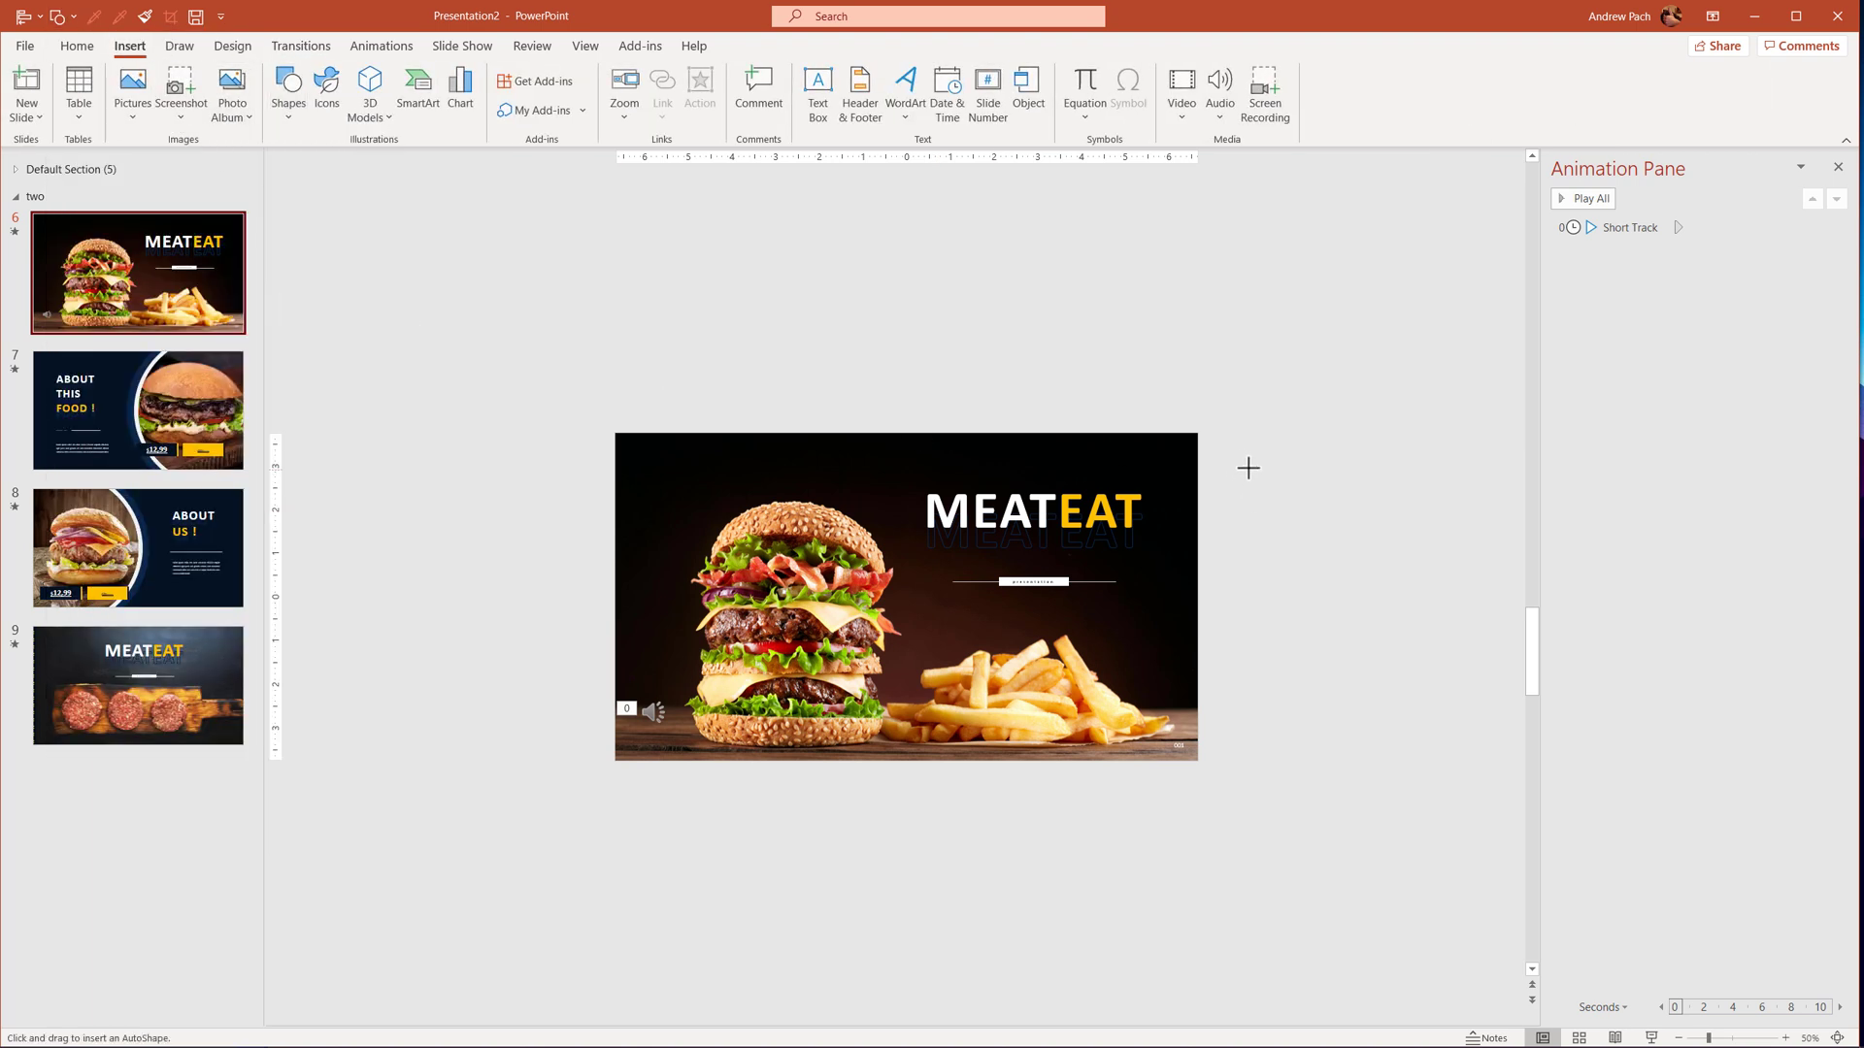
mouse_move(1230, 440)
mouse_down()
mouse_move(1347, 557)
mouse_move(1322, 528)
mouse_up()
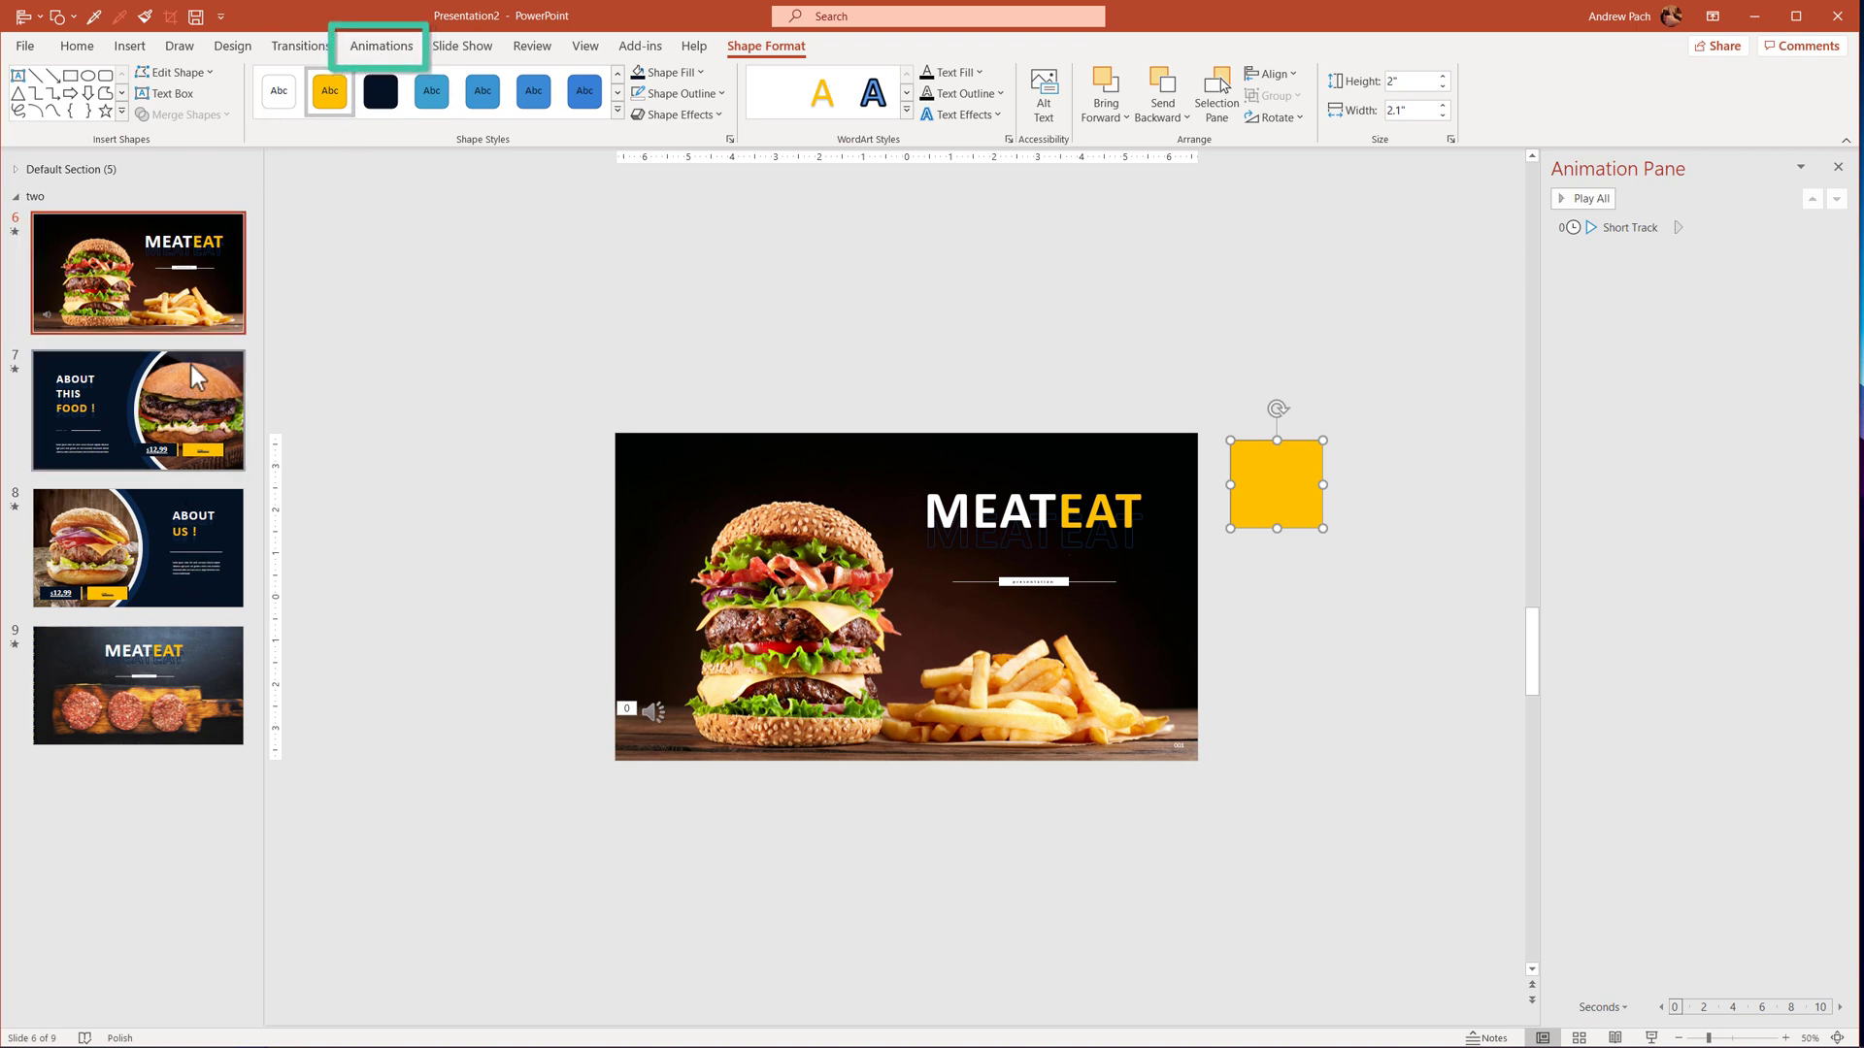
Apply a Fly In entrance from the right to the yellow rectangle, placed below the title.
click(386, 49)
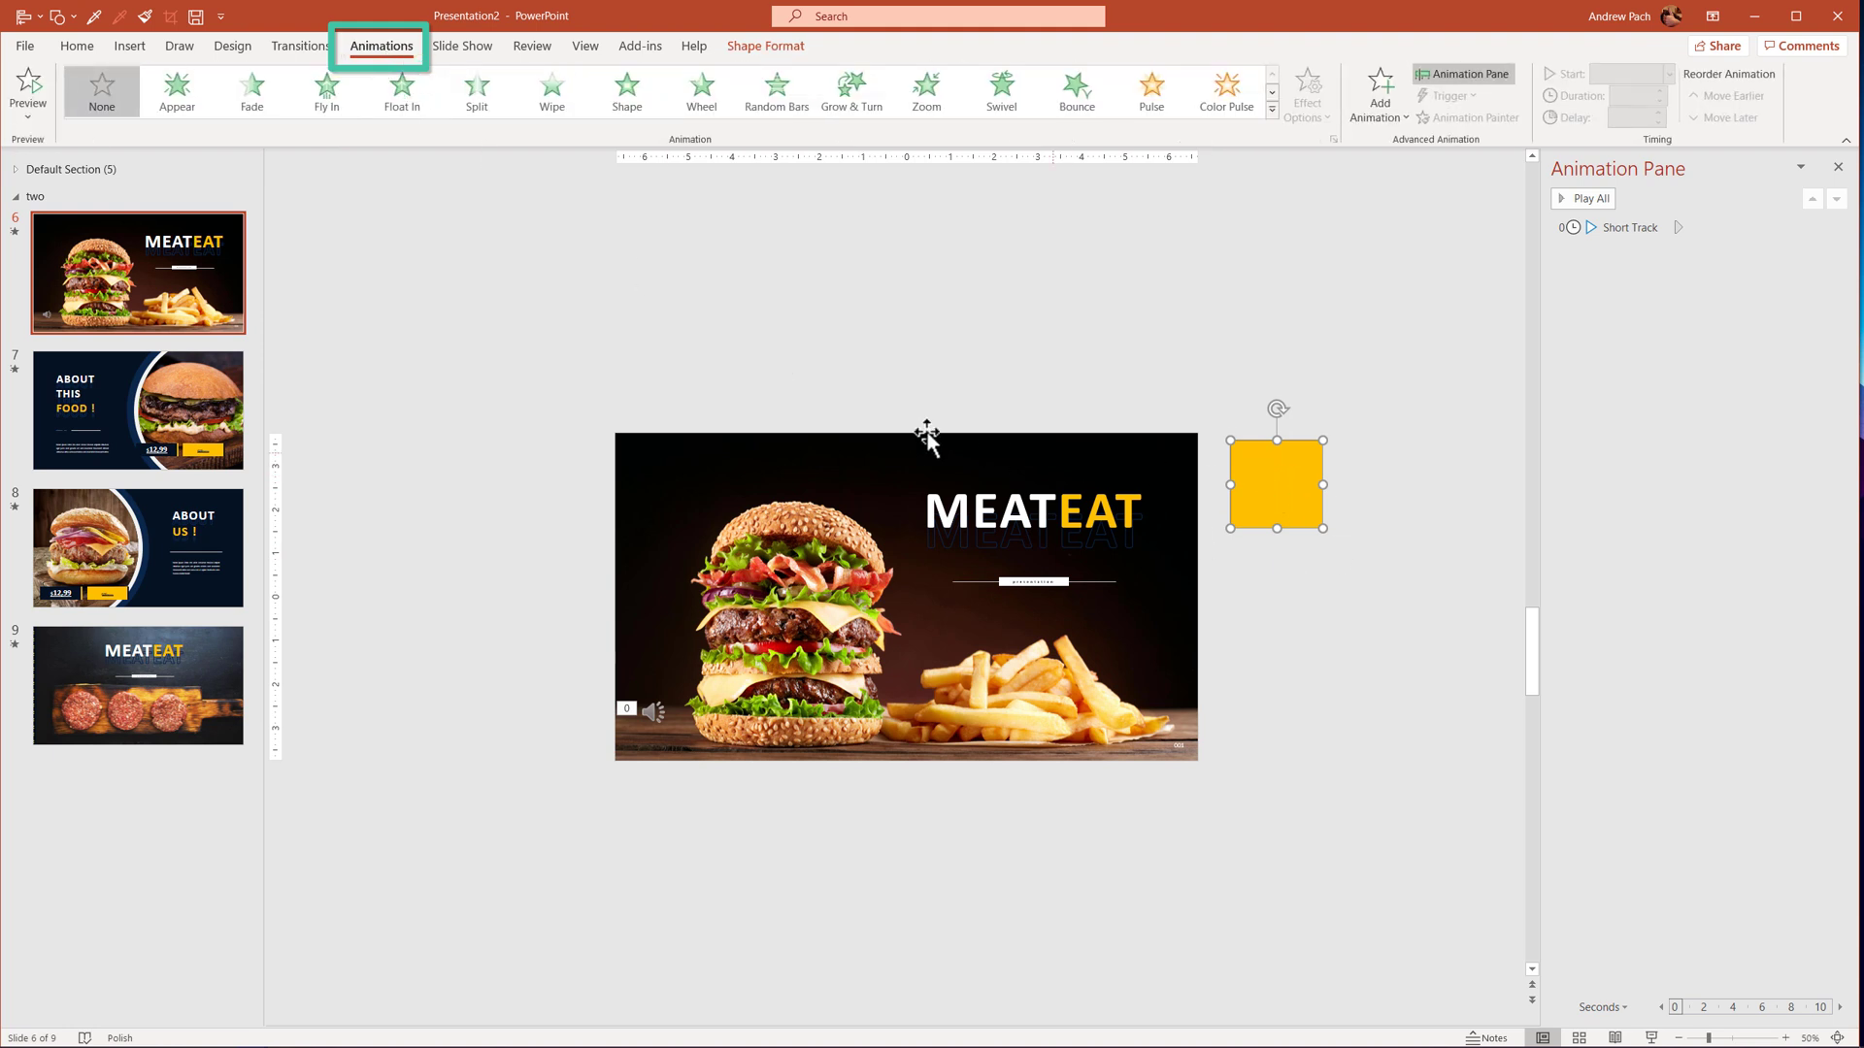
click(326, 97)
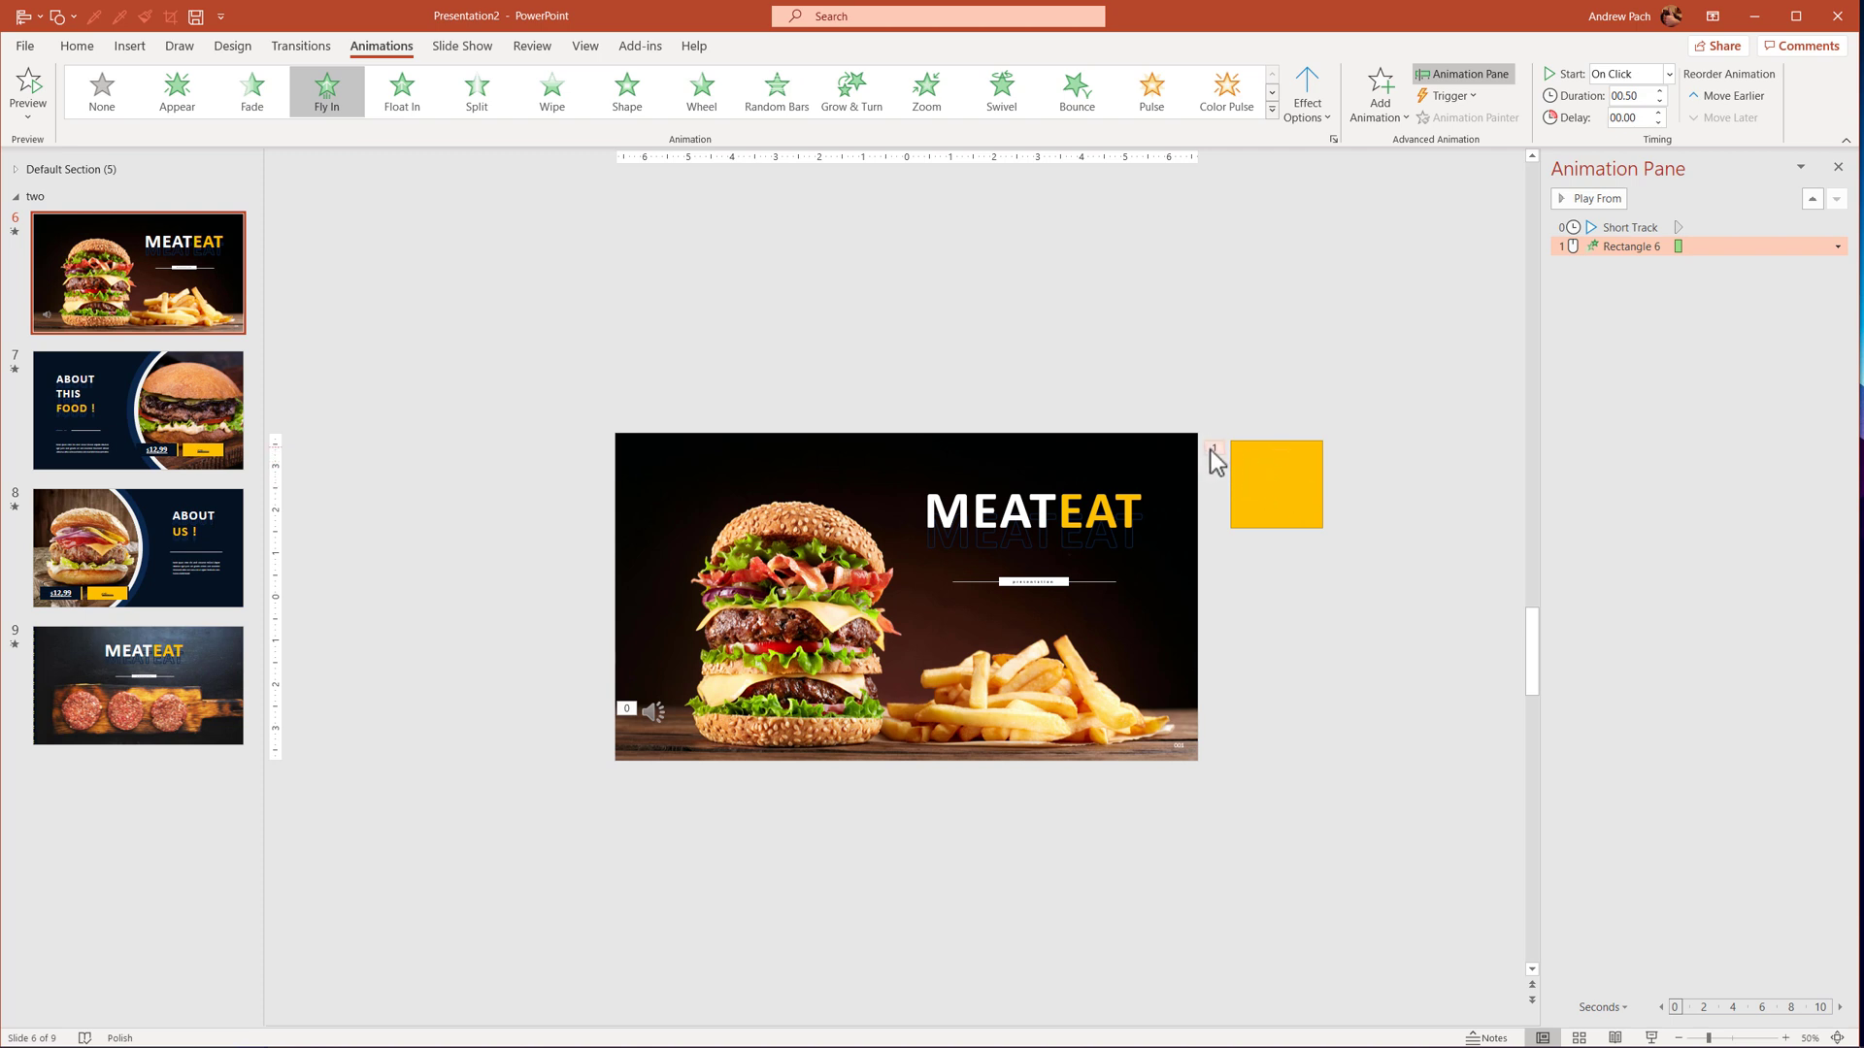
click(1310, 114)
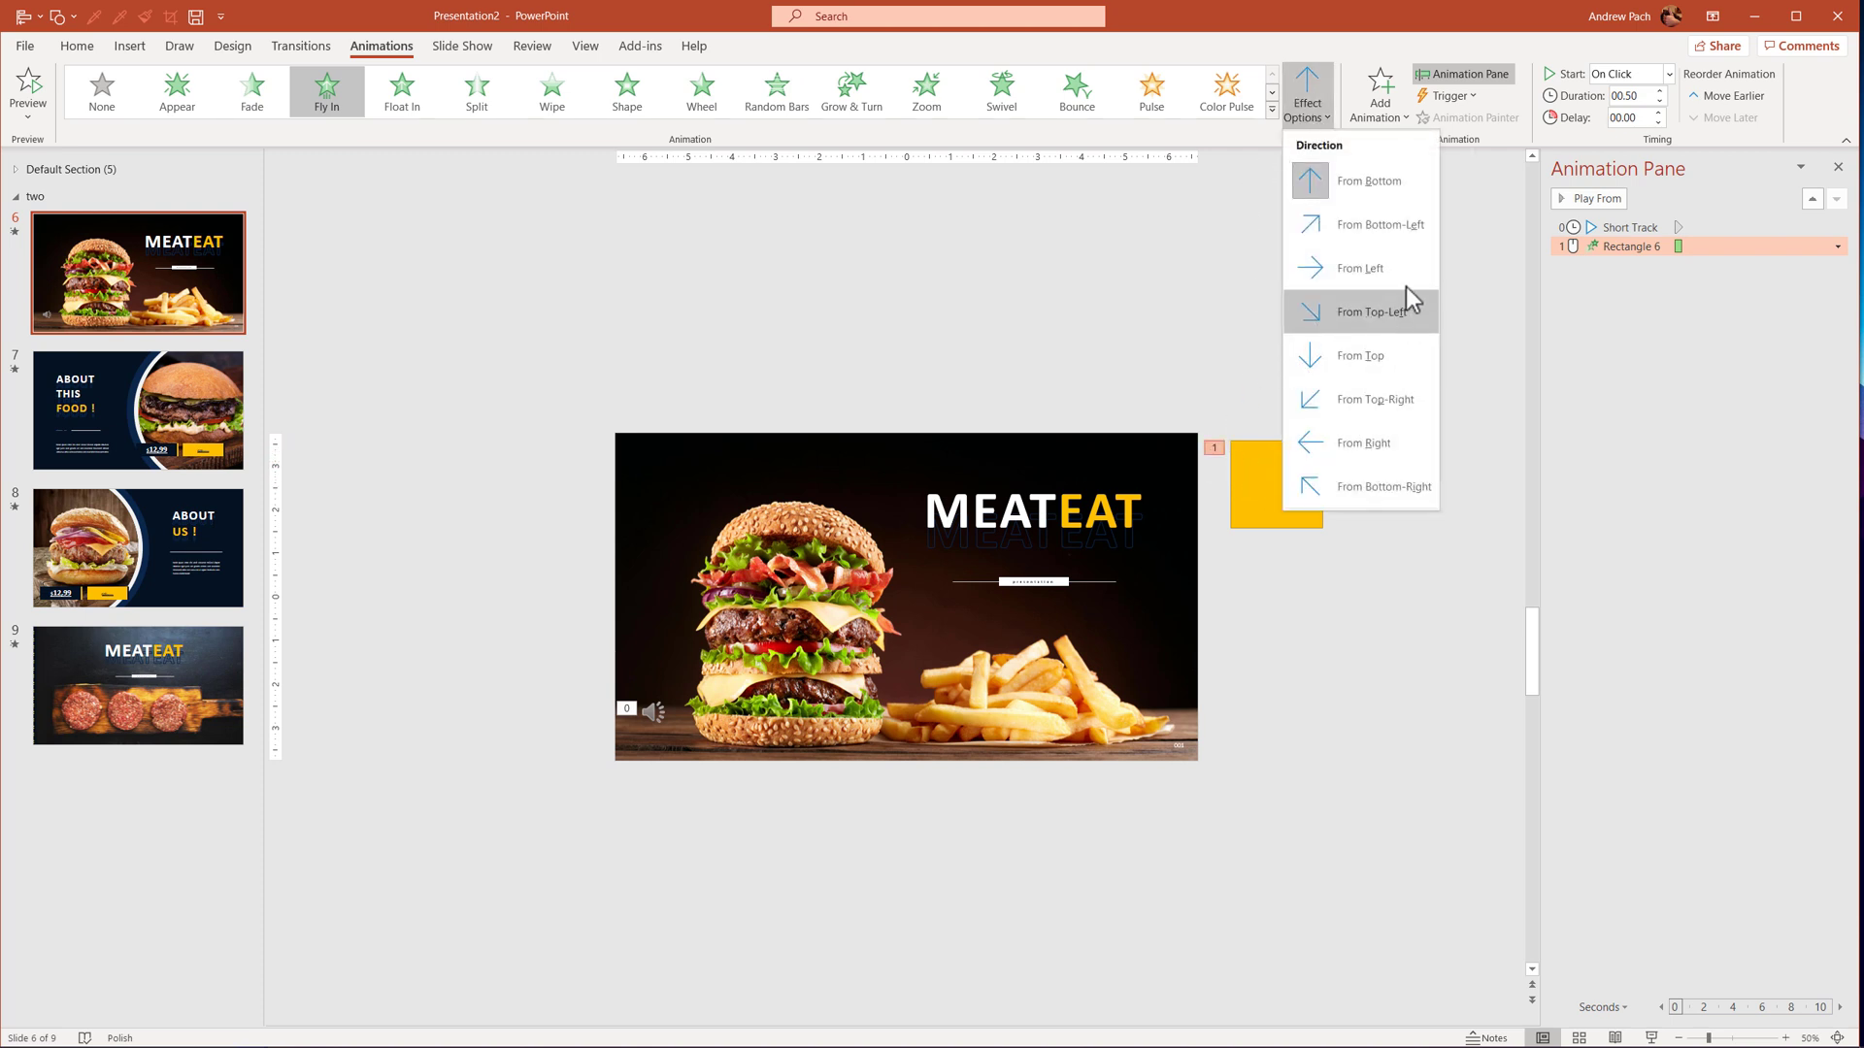
click(1396, 440)
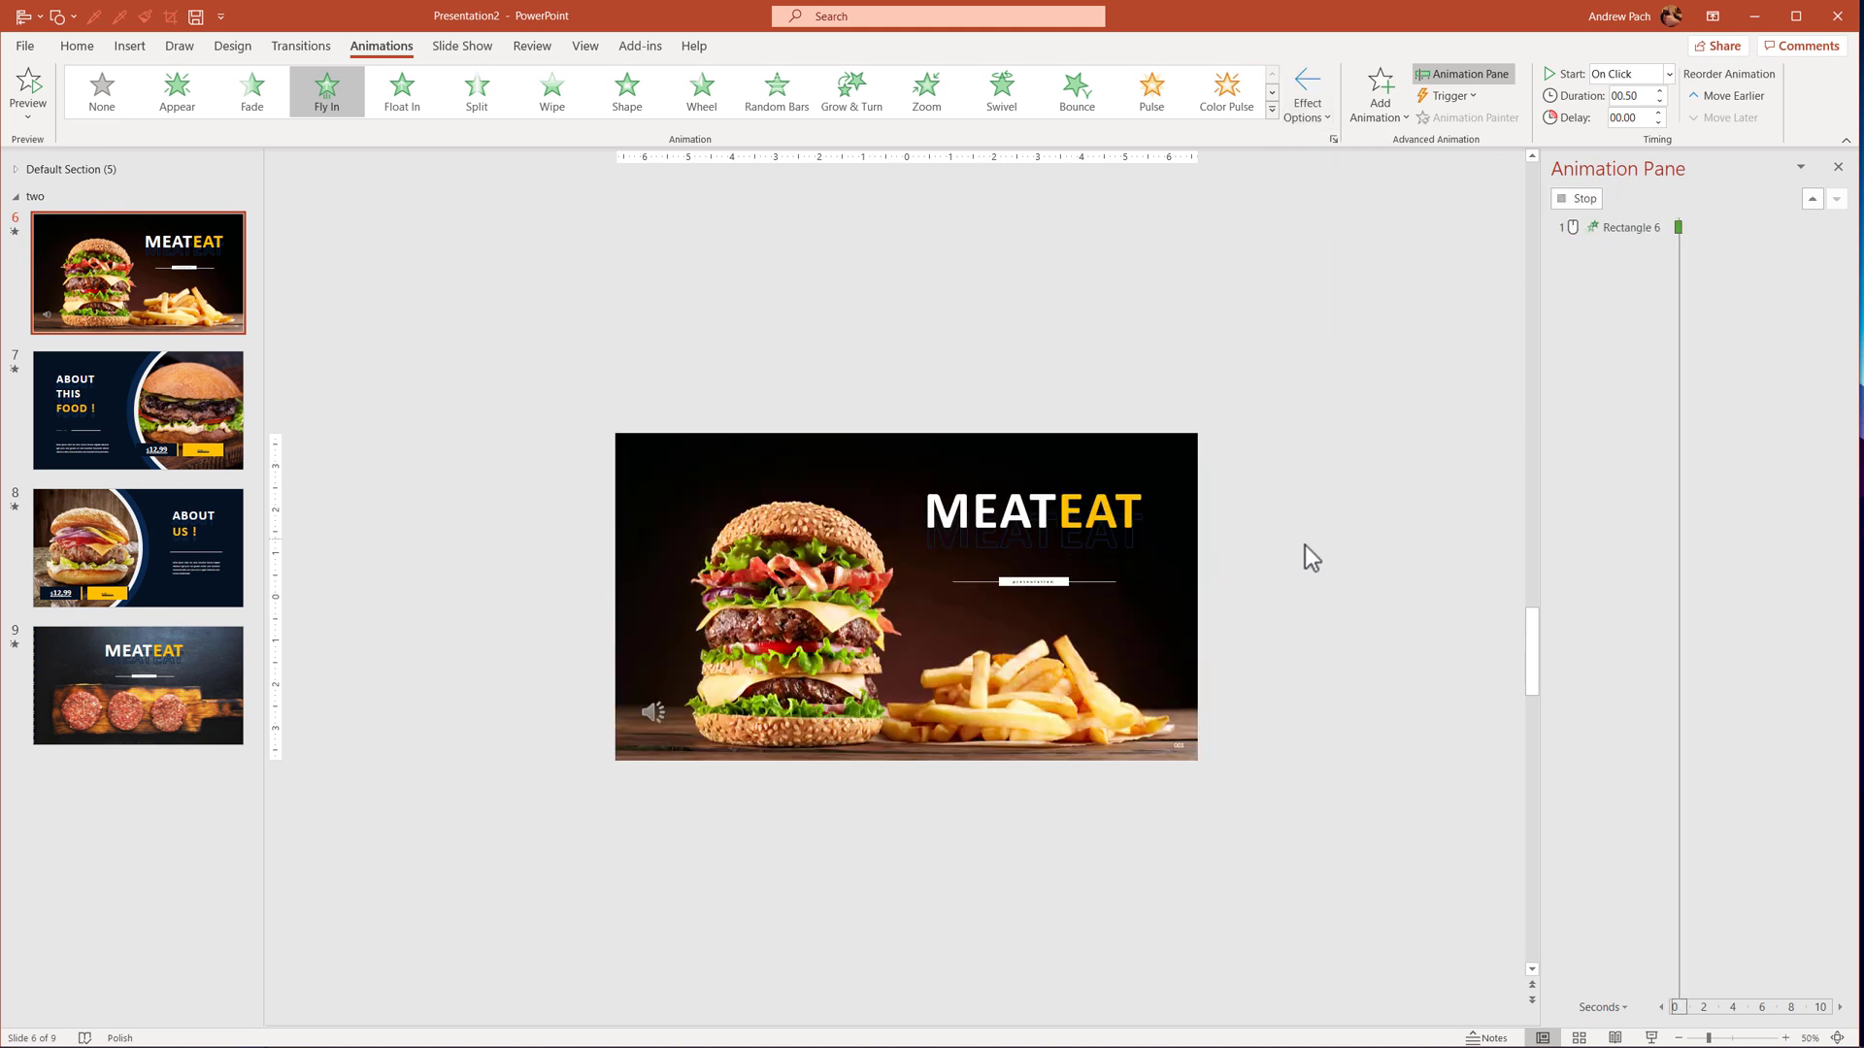
drag(1282, 487, 1115, 608)
click(1310, 107)
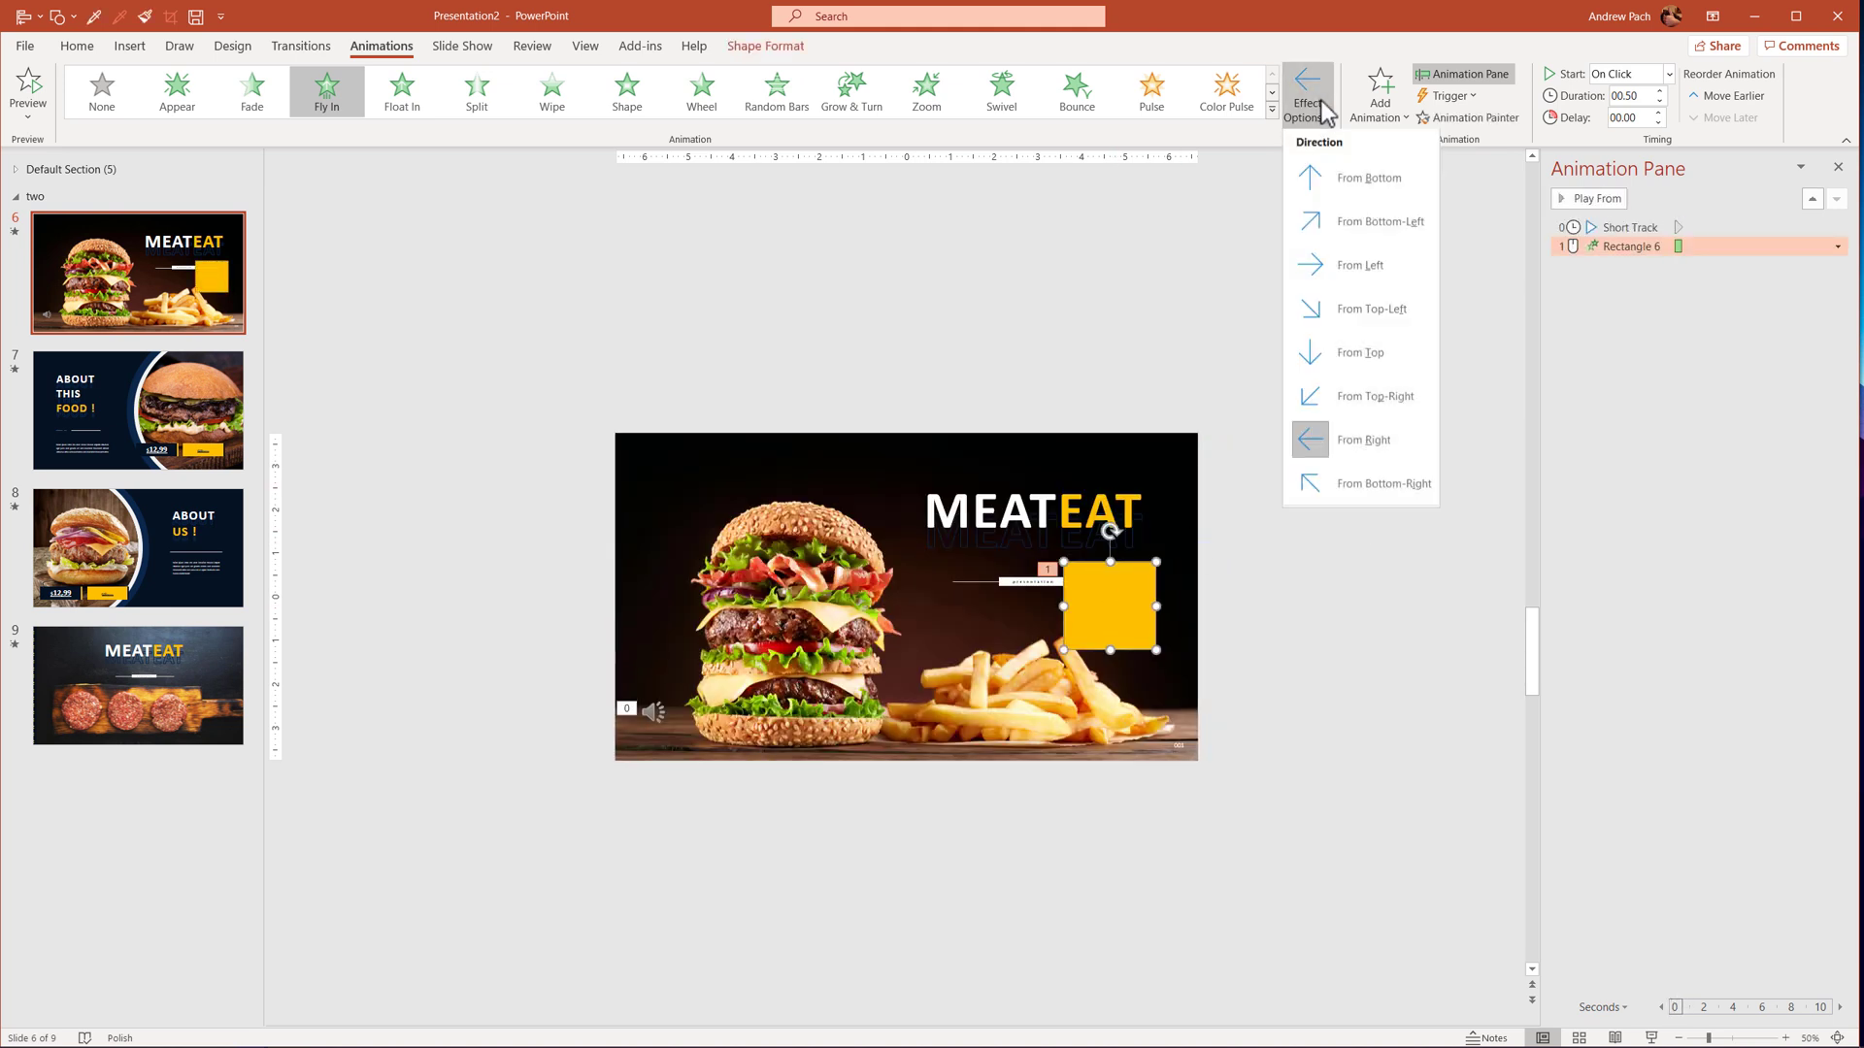
click(1392, 439)
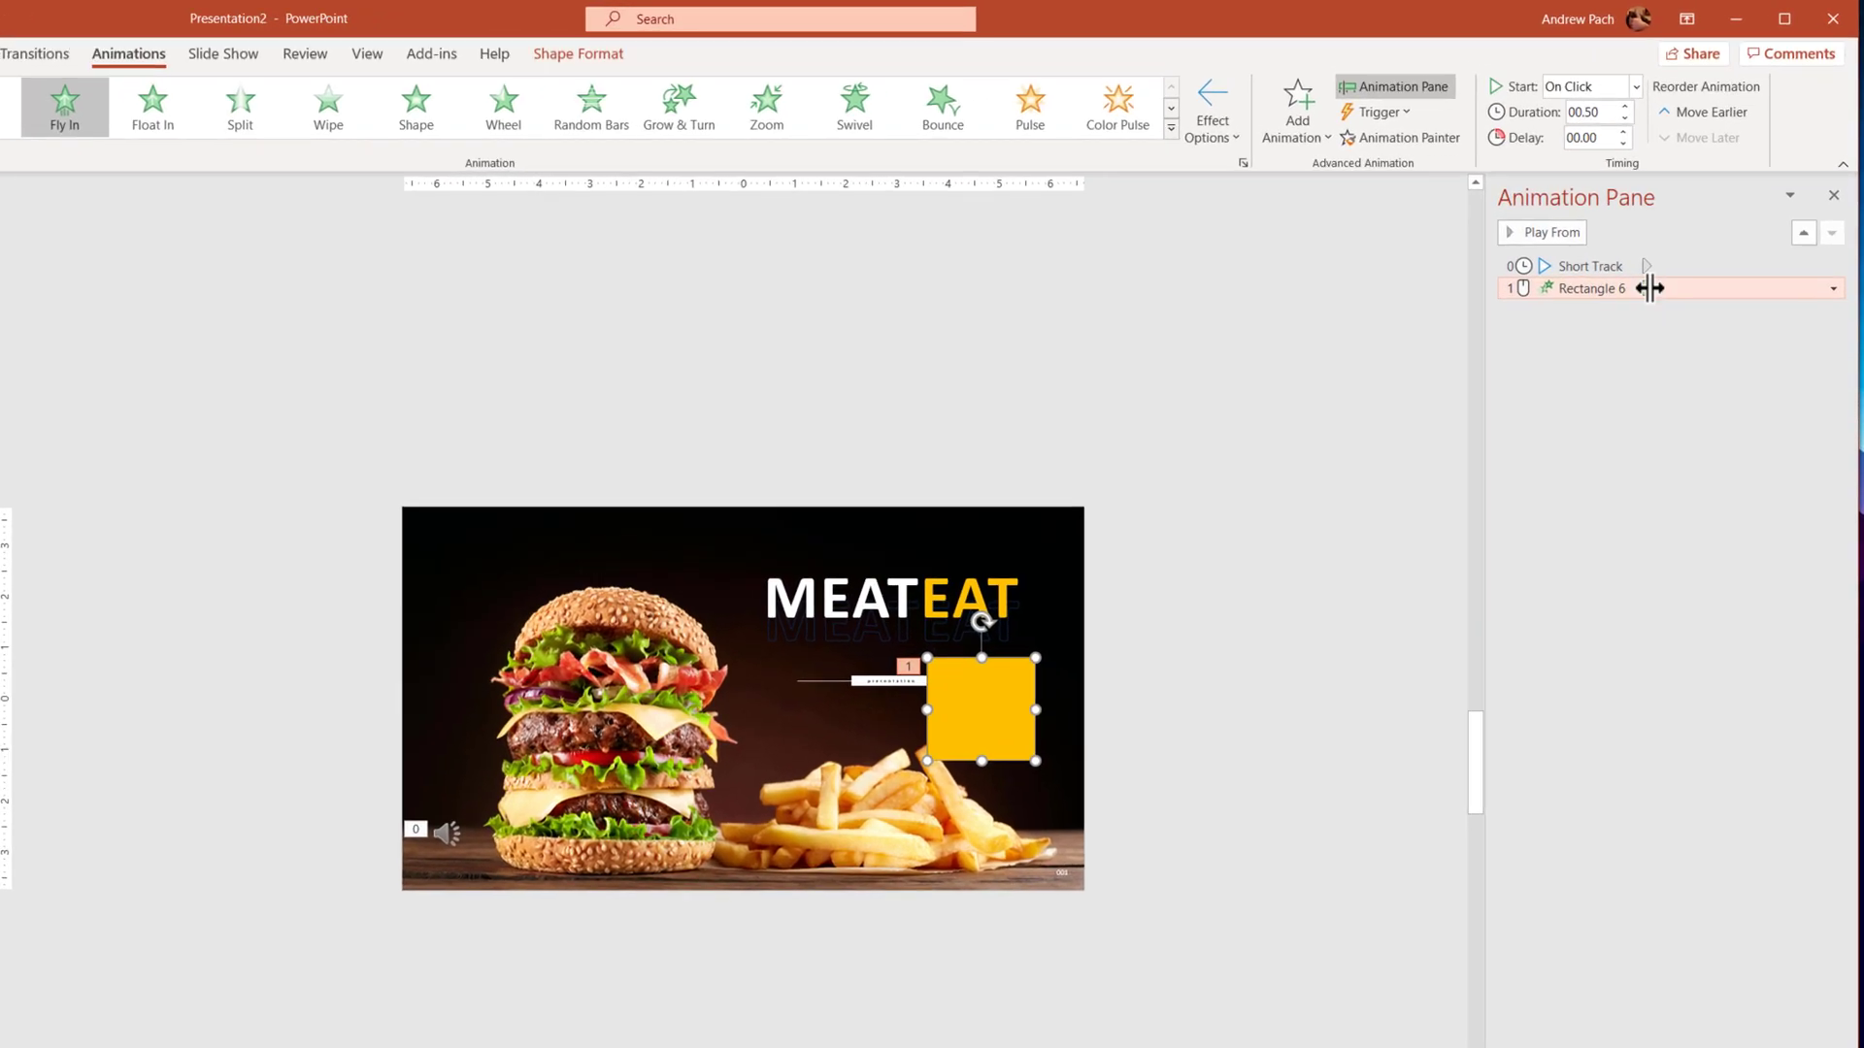
Set the rectangle's fly-in duration to 01.00 and start it With Previous.
click(1625, 107)
click(1624, 106)
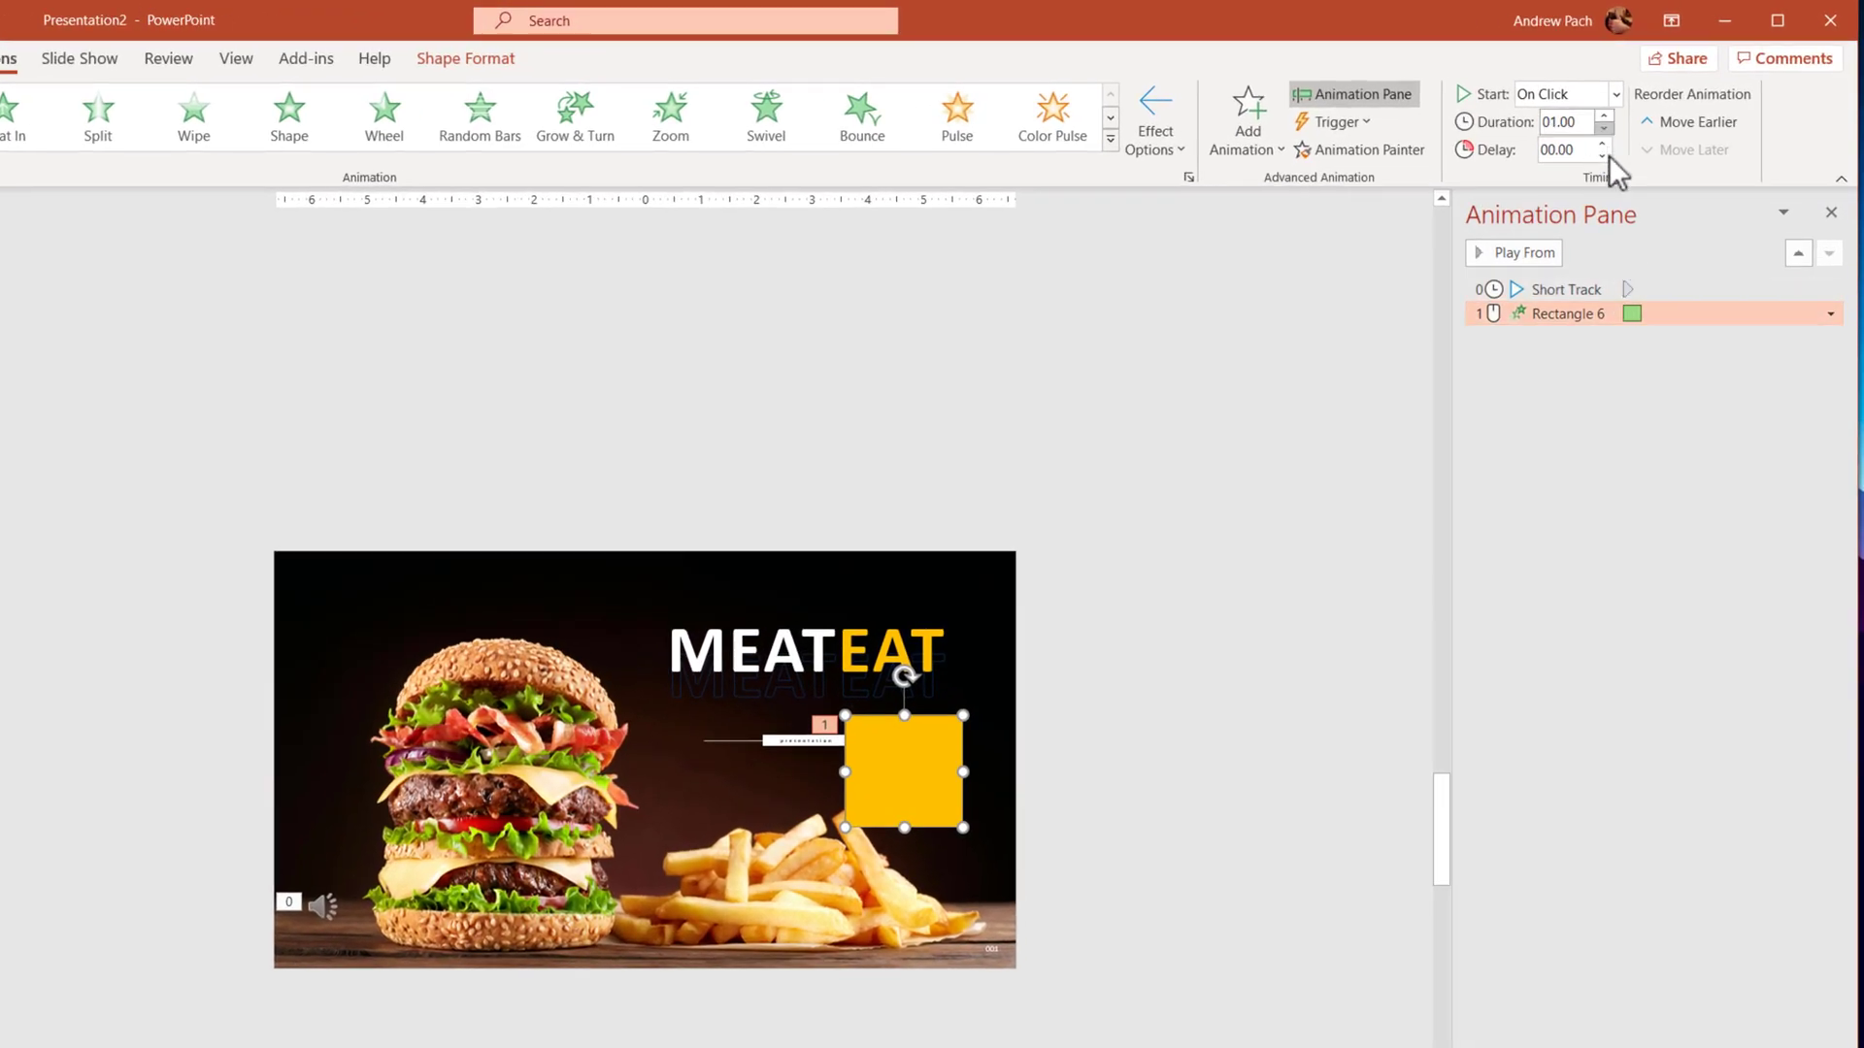
right_click(1631, 316)
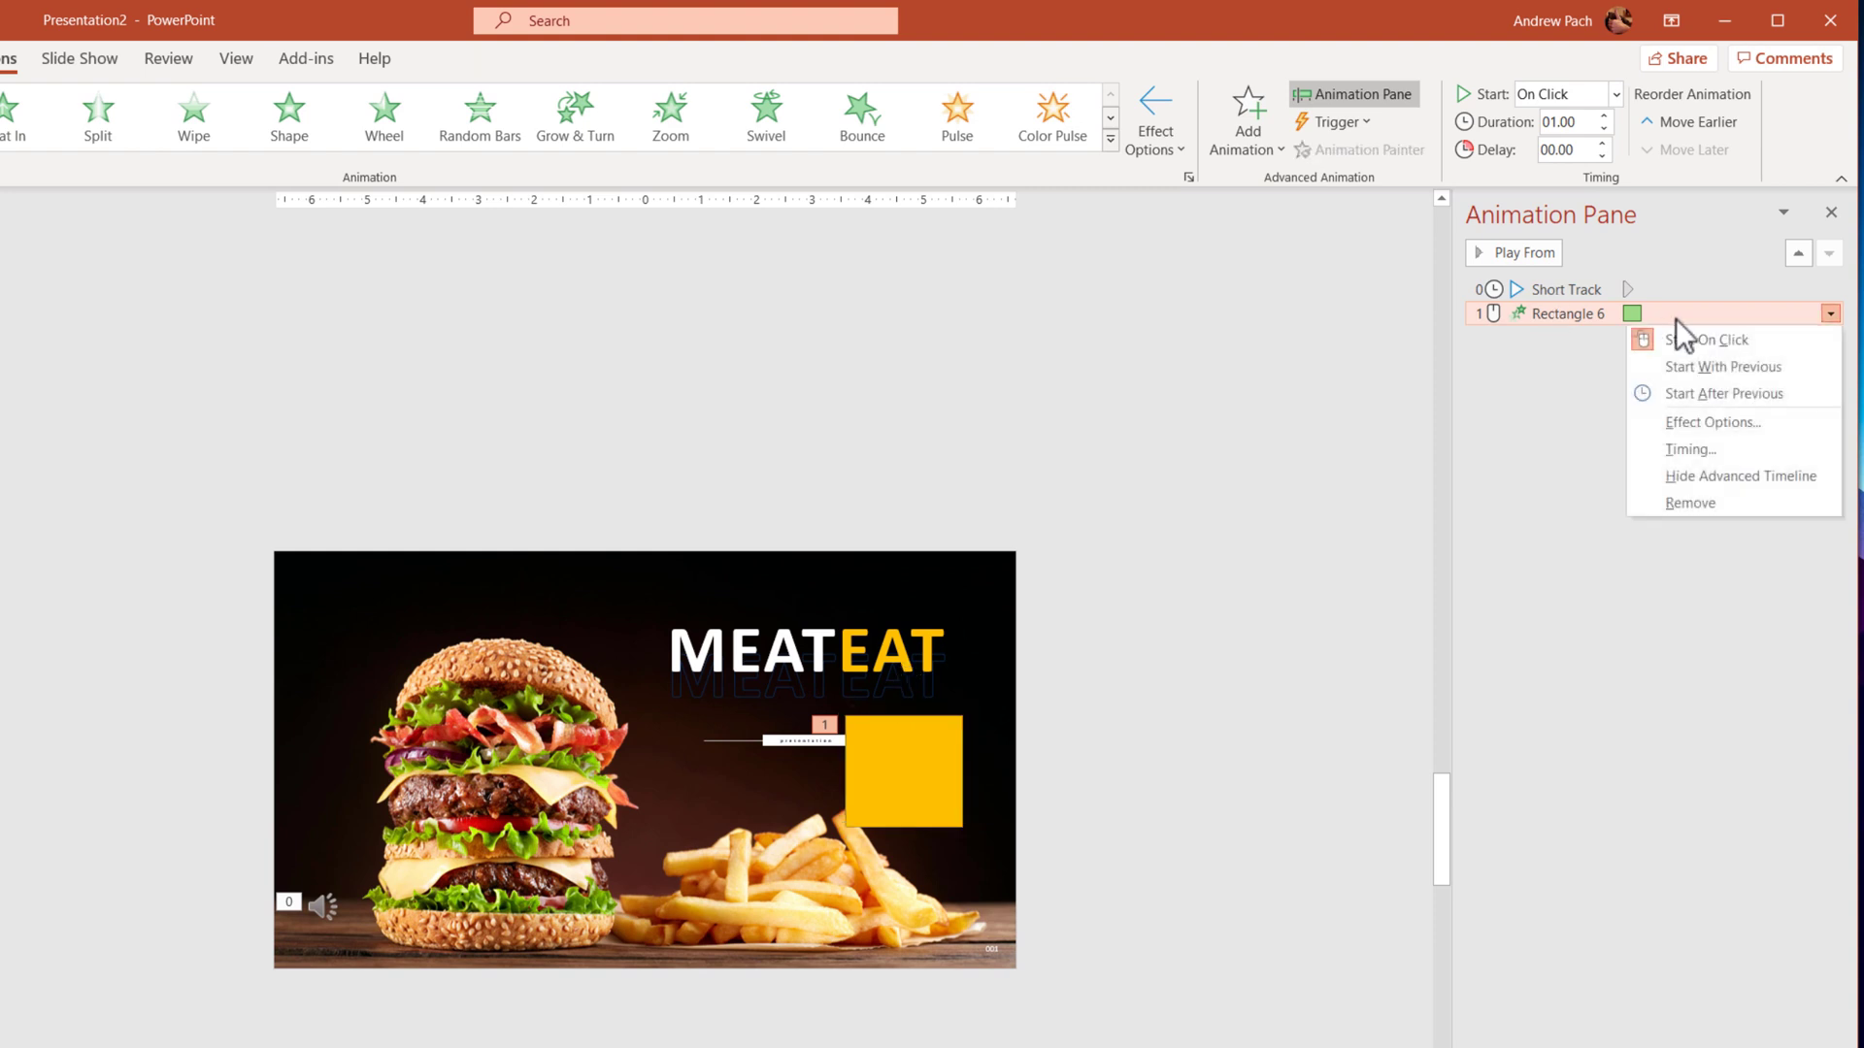
click(1739, 363)
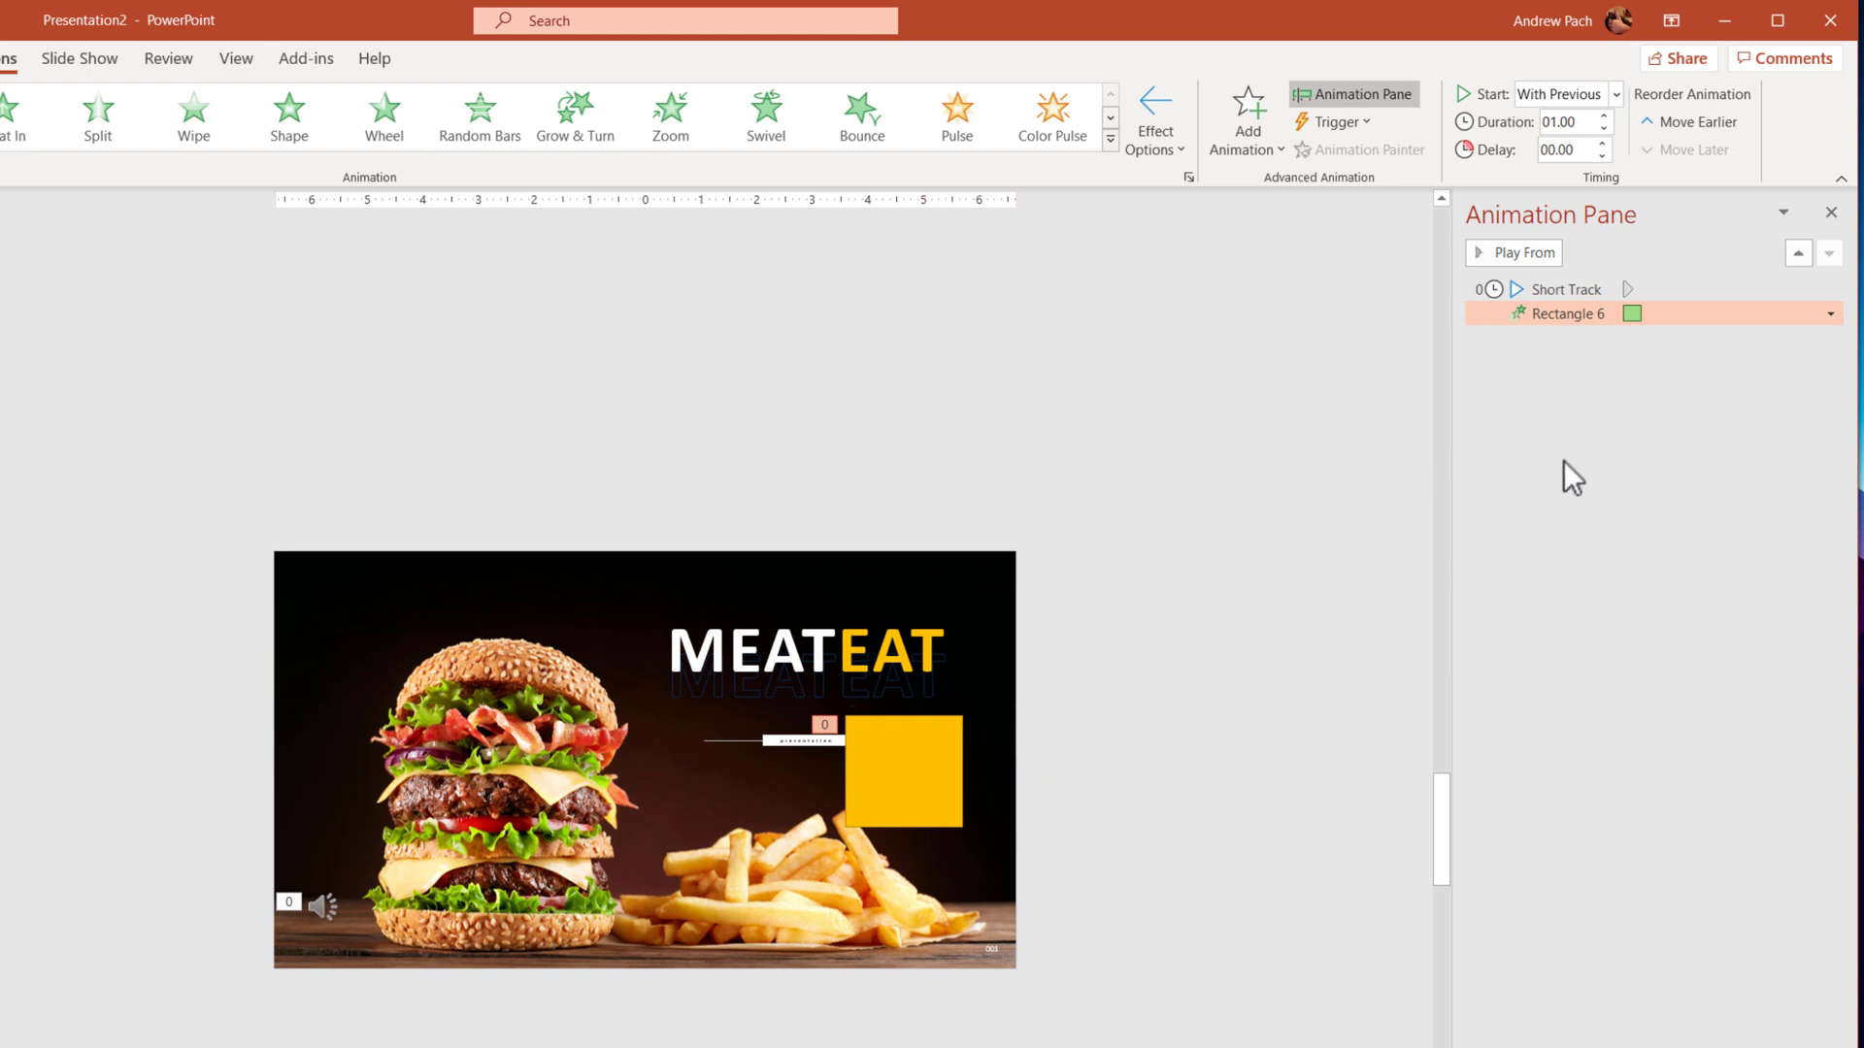
In the Rectangle 6 fly-in effect settings, set Smooth end to 0.78 sec and apply.
double_click(1635, 314)
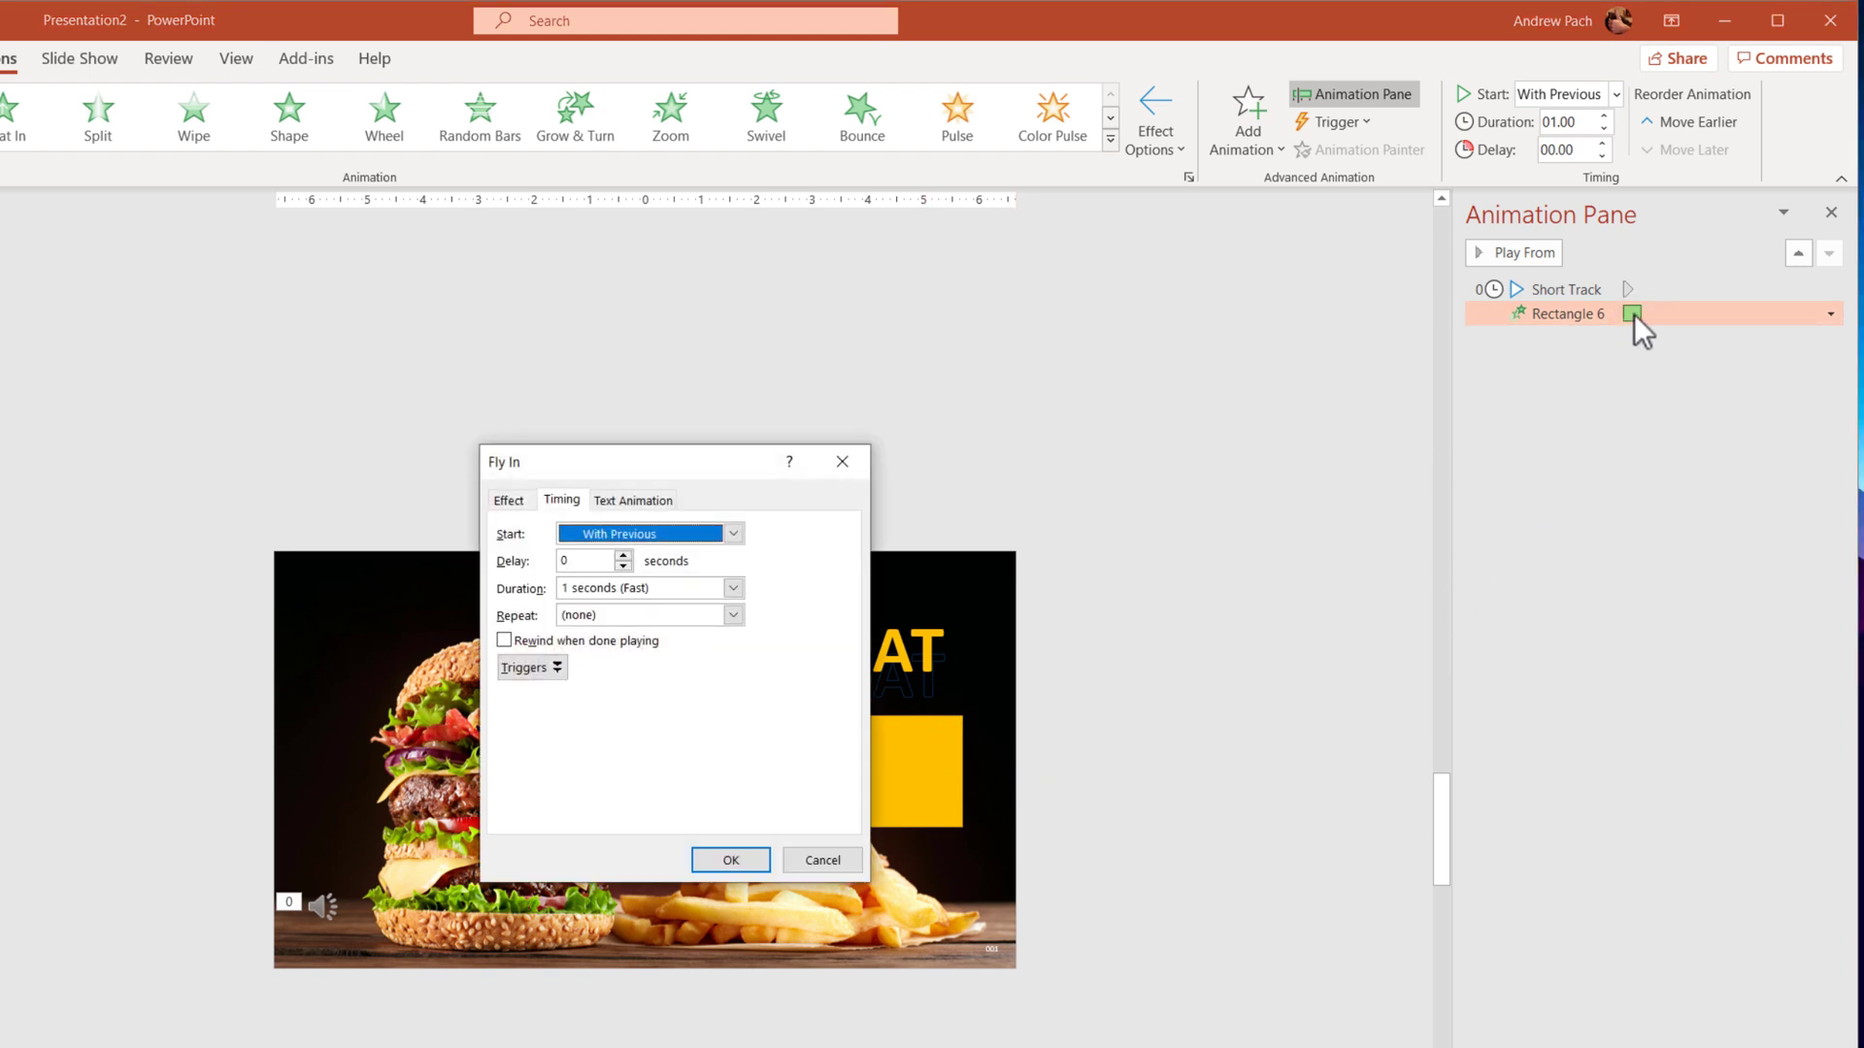
click(510, 500)
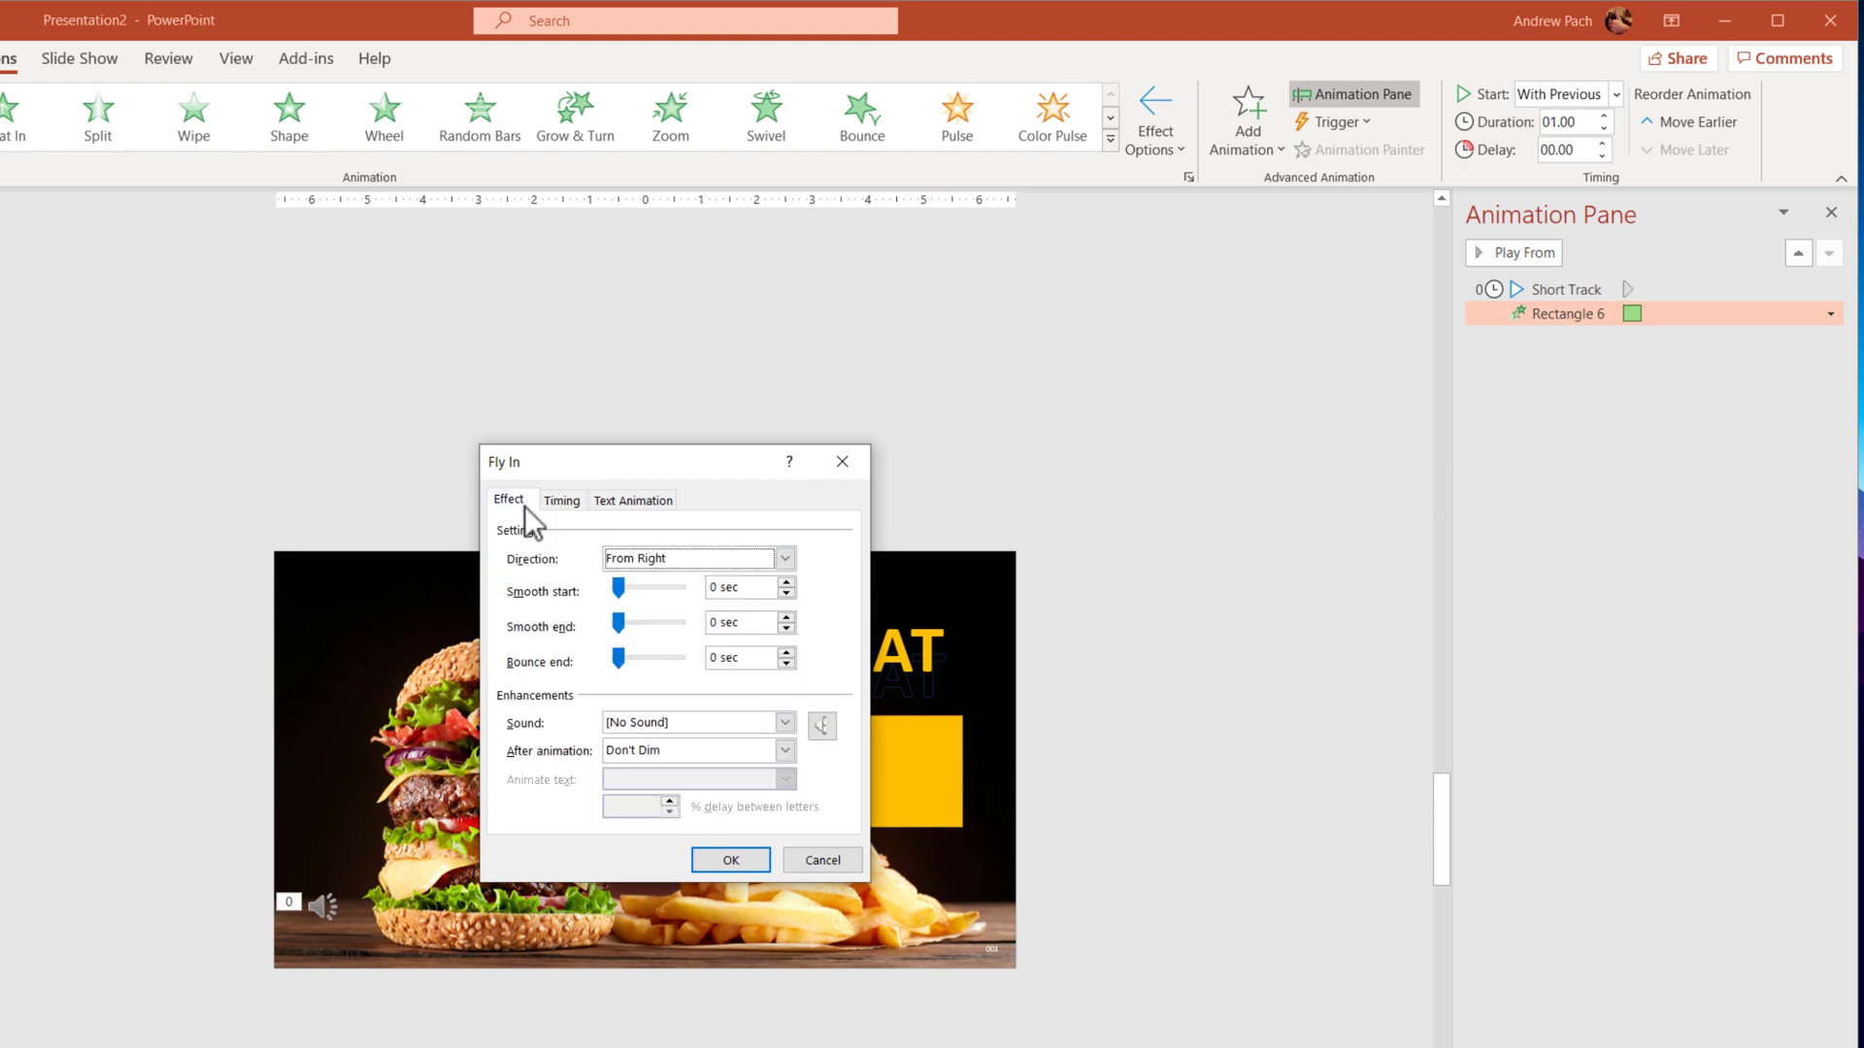
drag(619, 625, 666, 627)
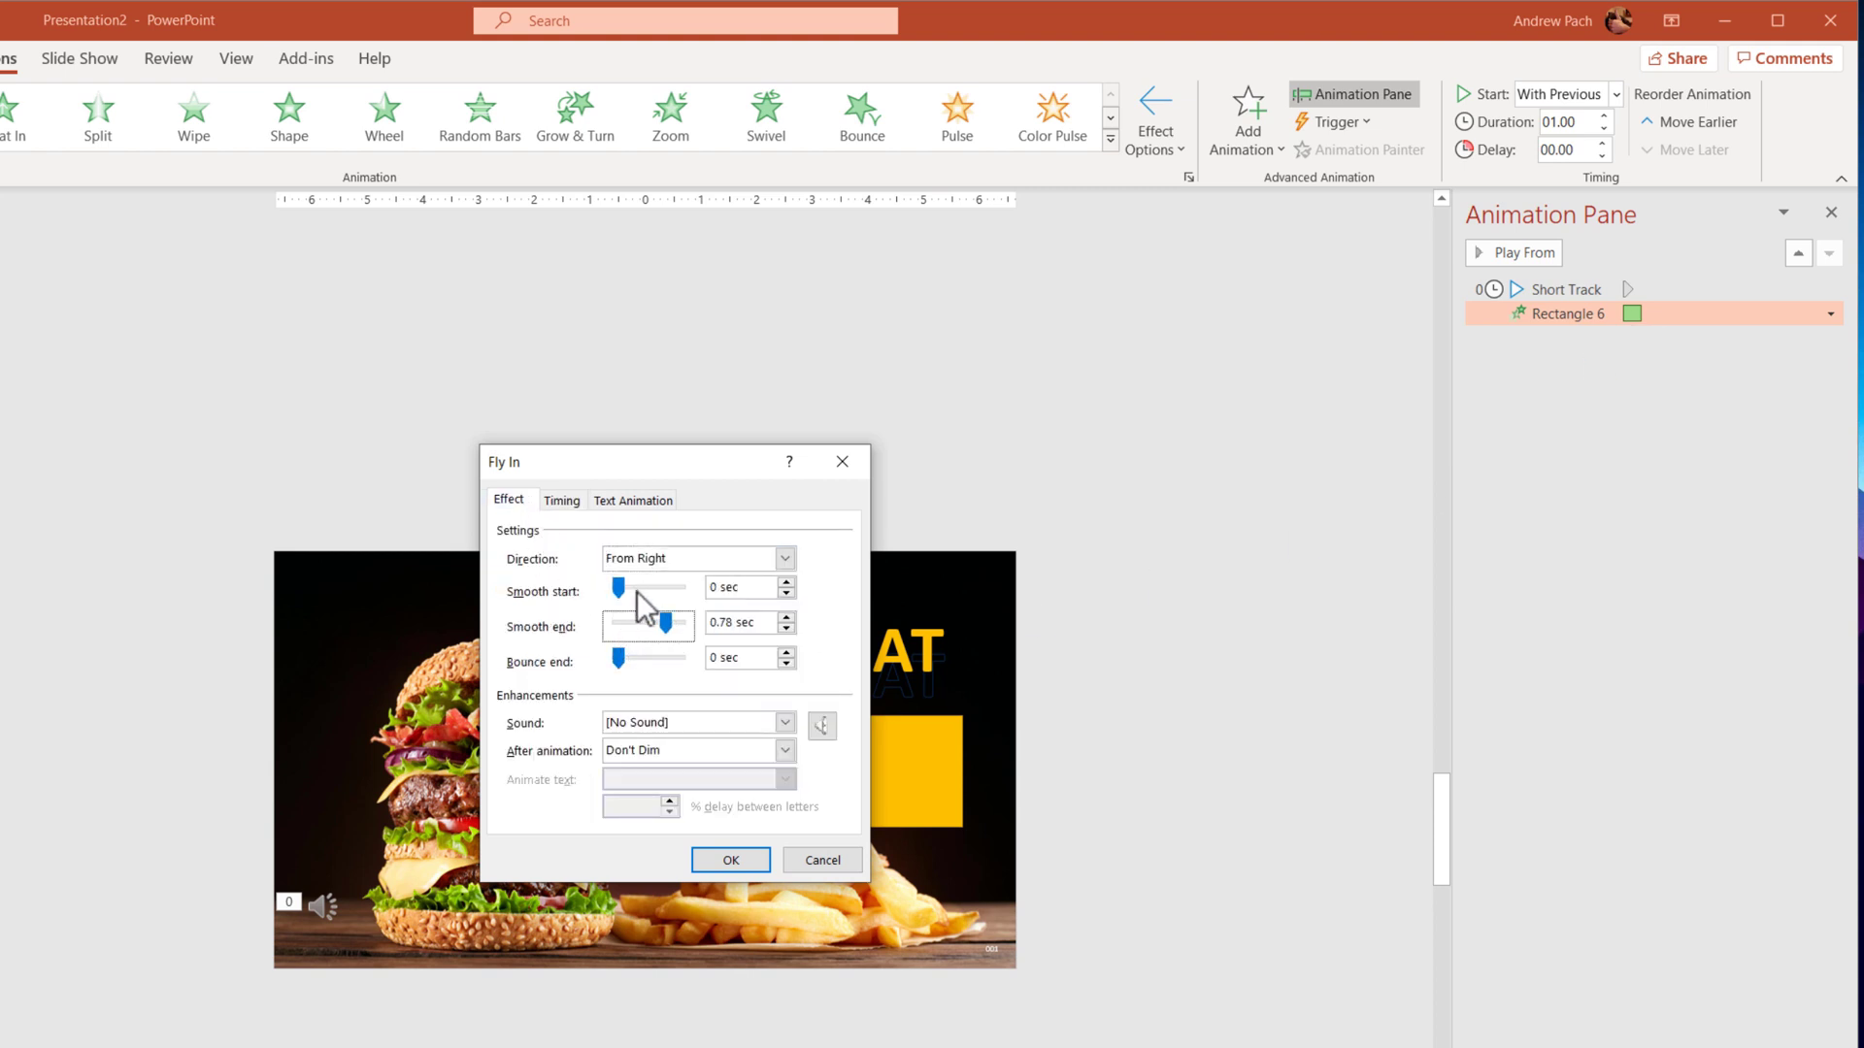
click(730, 860)
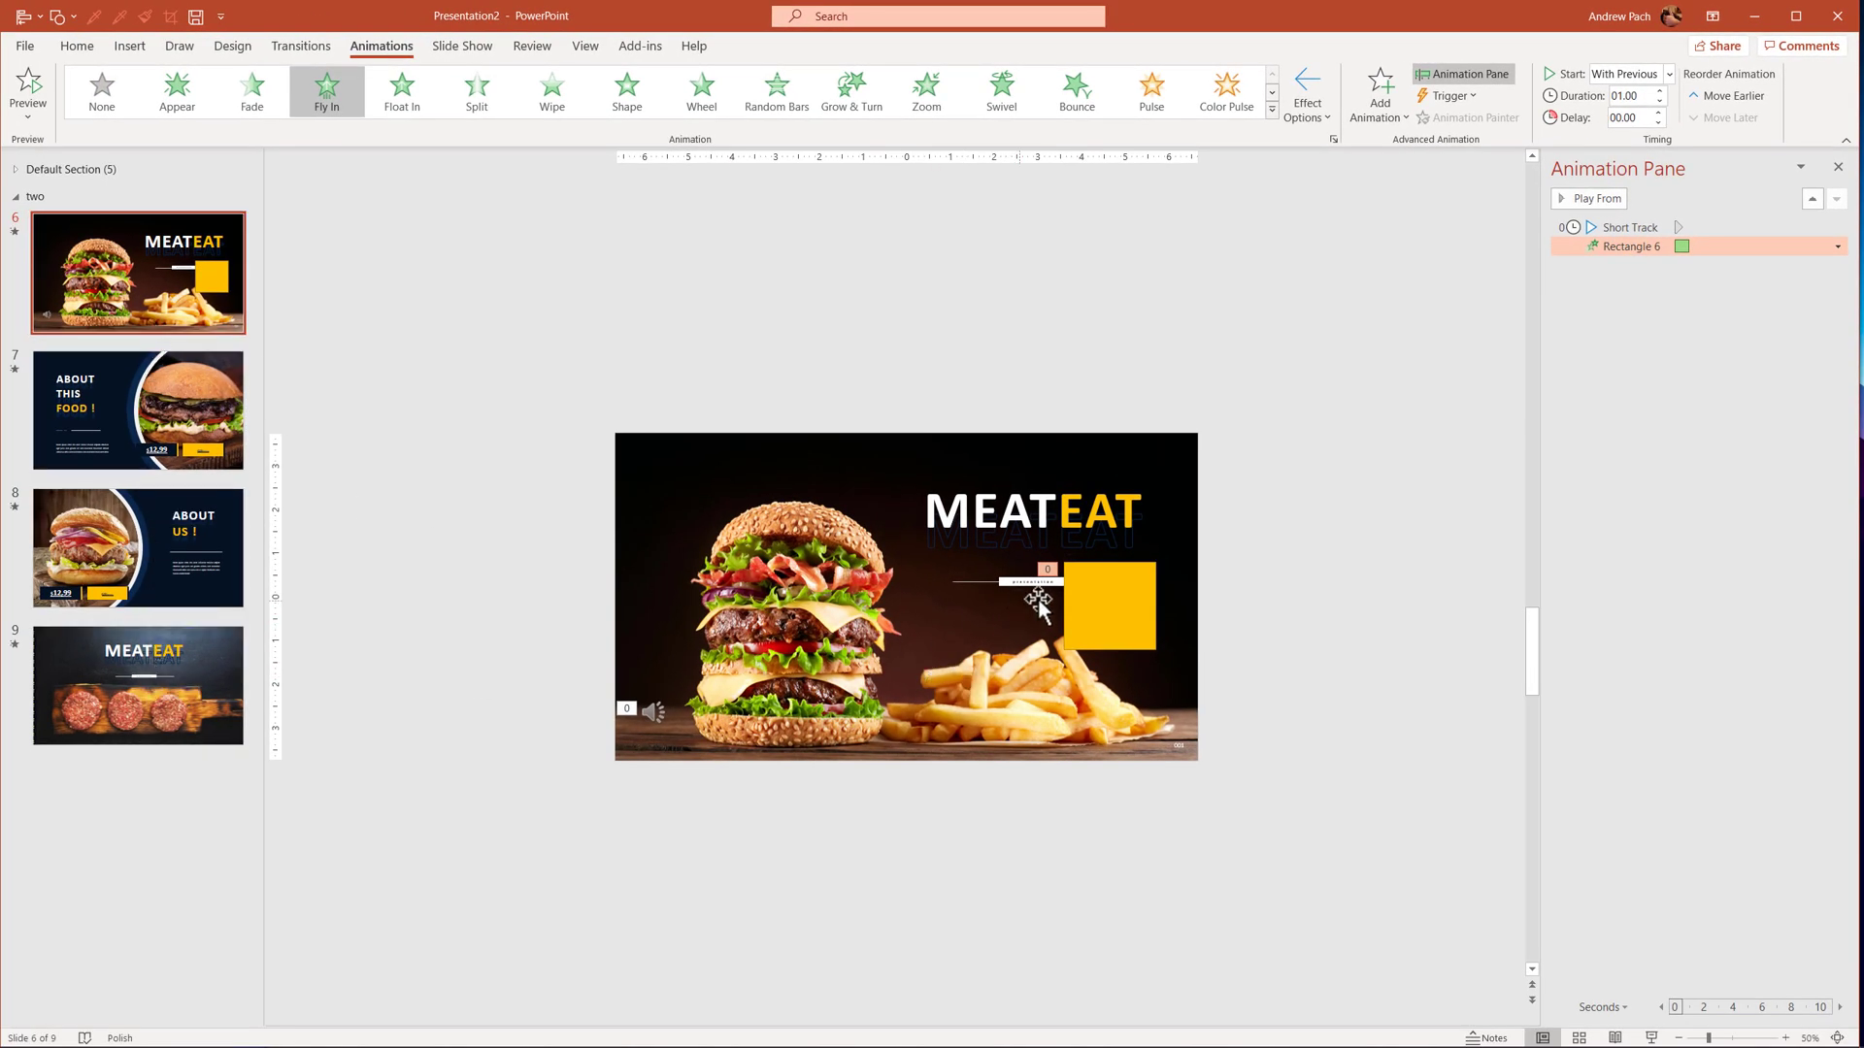
Move the yellow rectangle aside, paint its fly-in onto the MEATEAT title group, then reselect it.
drag(1100, 611, 1213, 656)
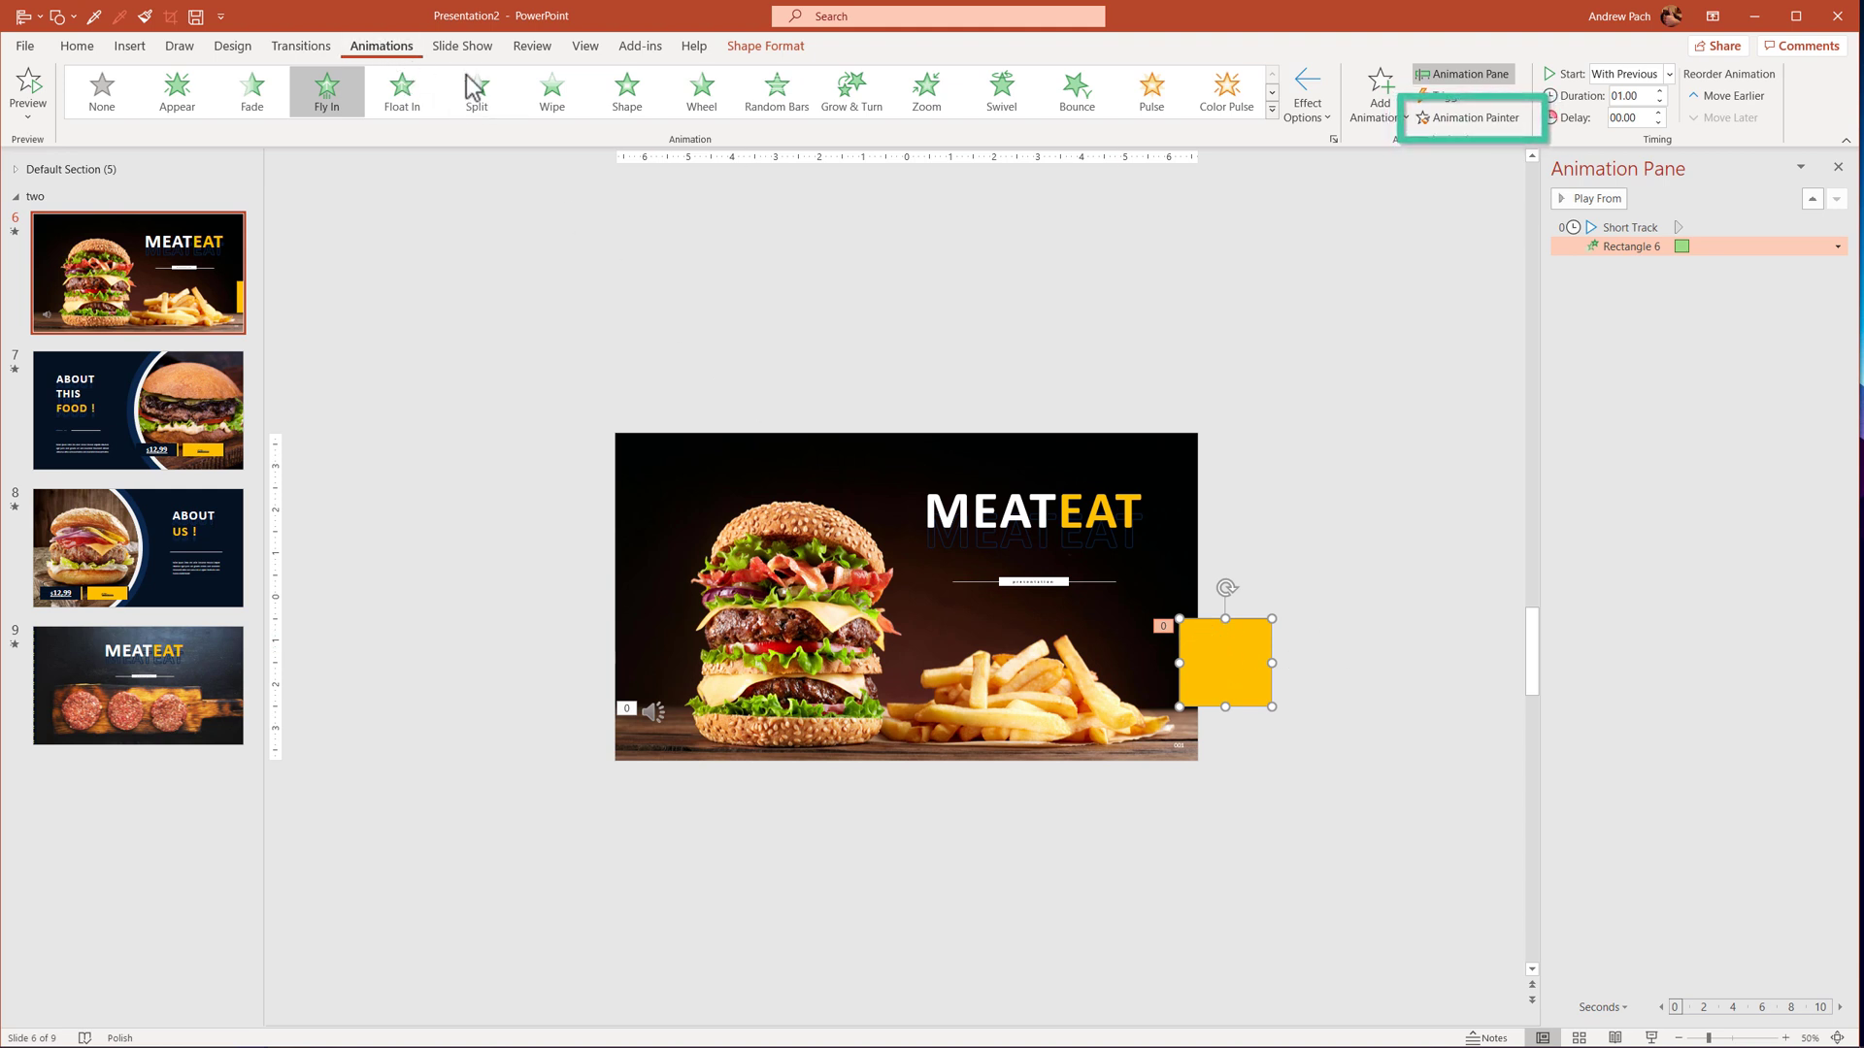
click(1456, 118)
click(1031, 507)
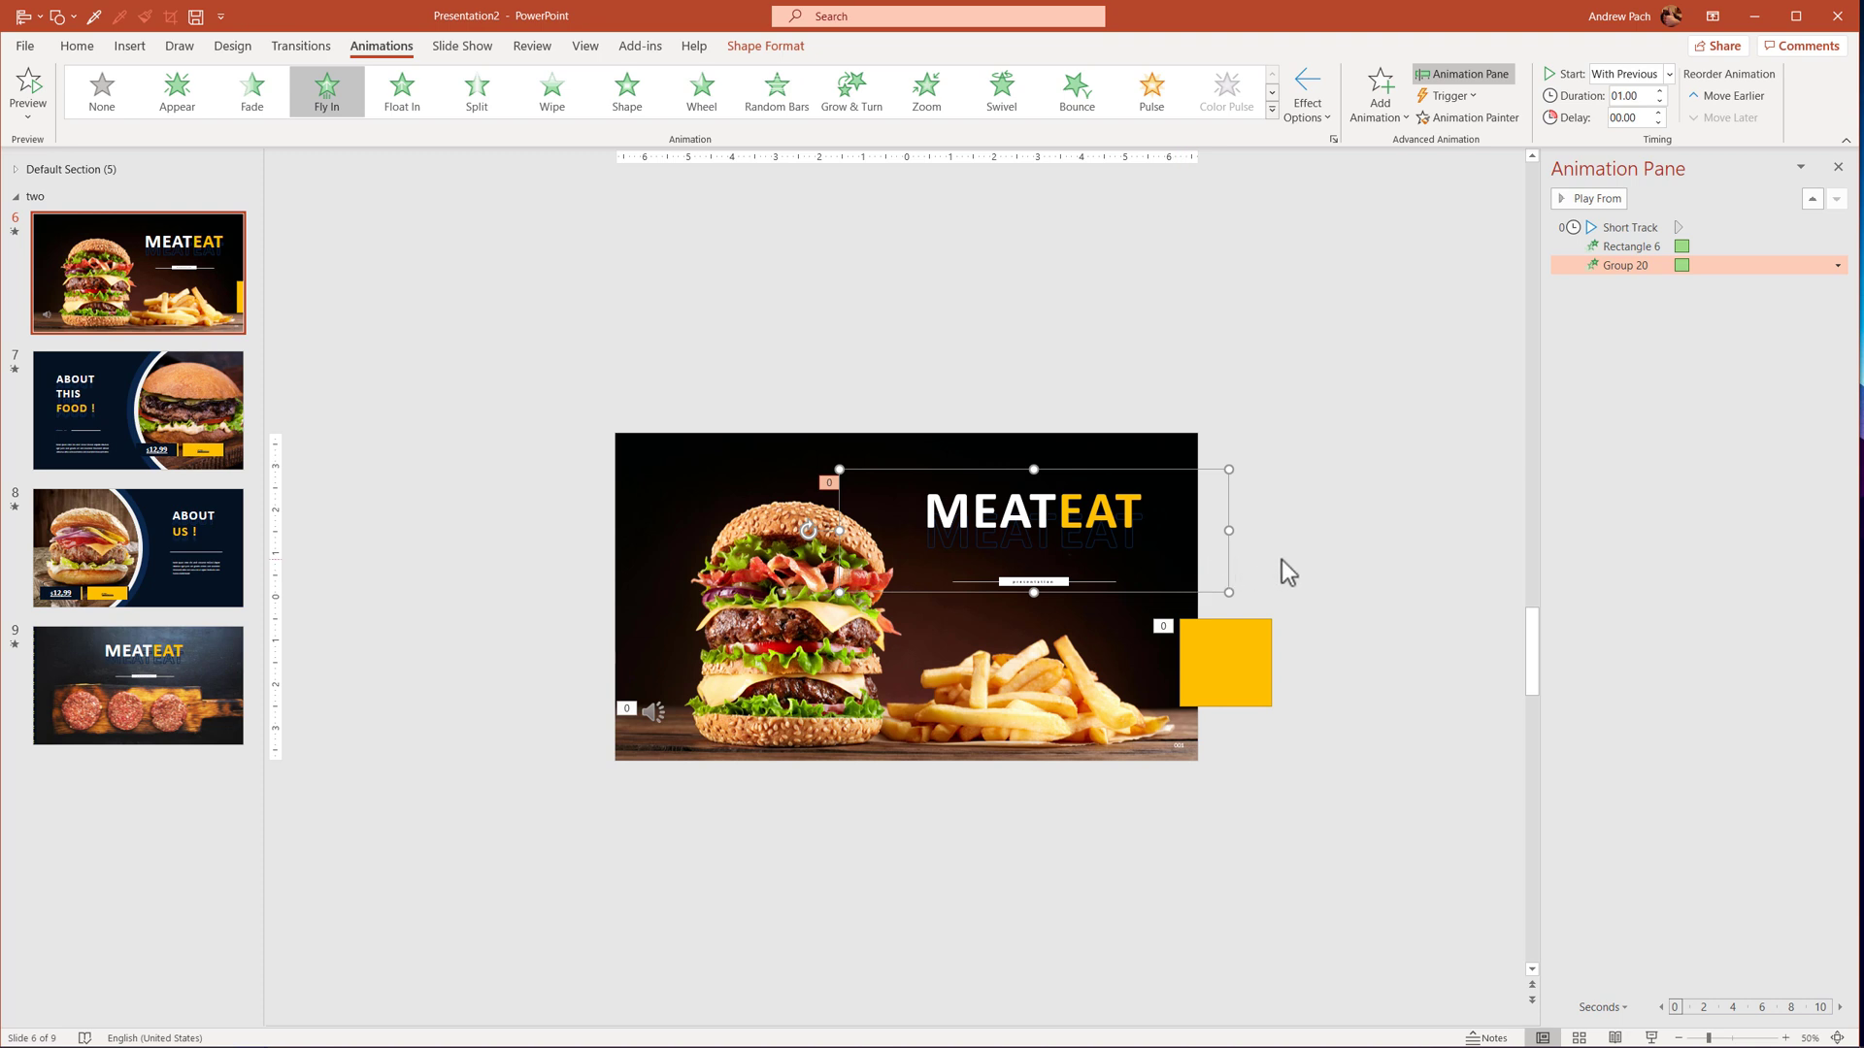
drag(1225, 645, 1268, 624)
Move the animated yellow rectangle from slide 6 to beside slide 7's right side.
key(Delete)
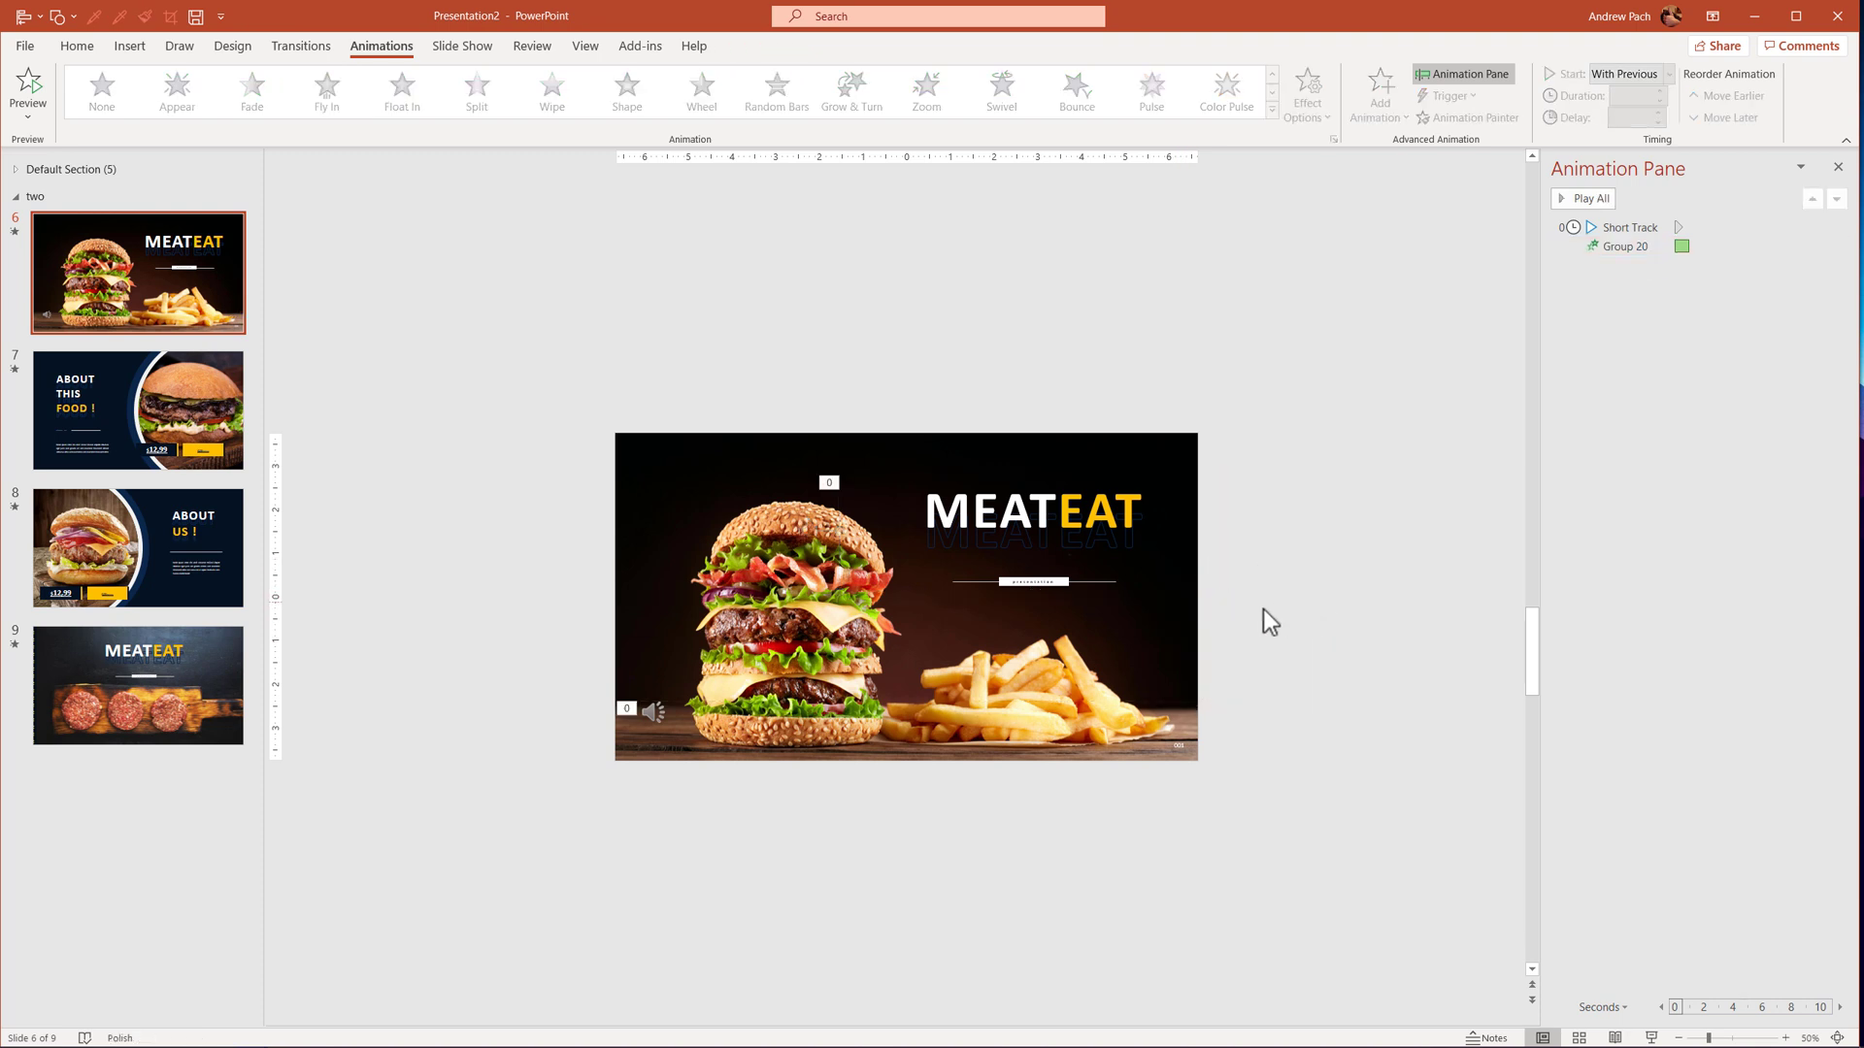
click(178, 388)
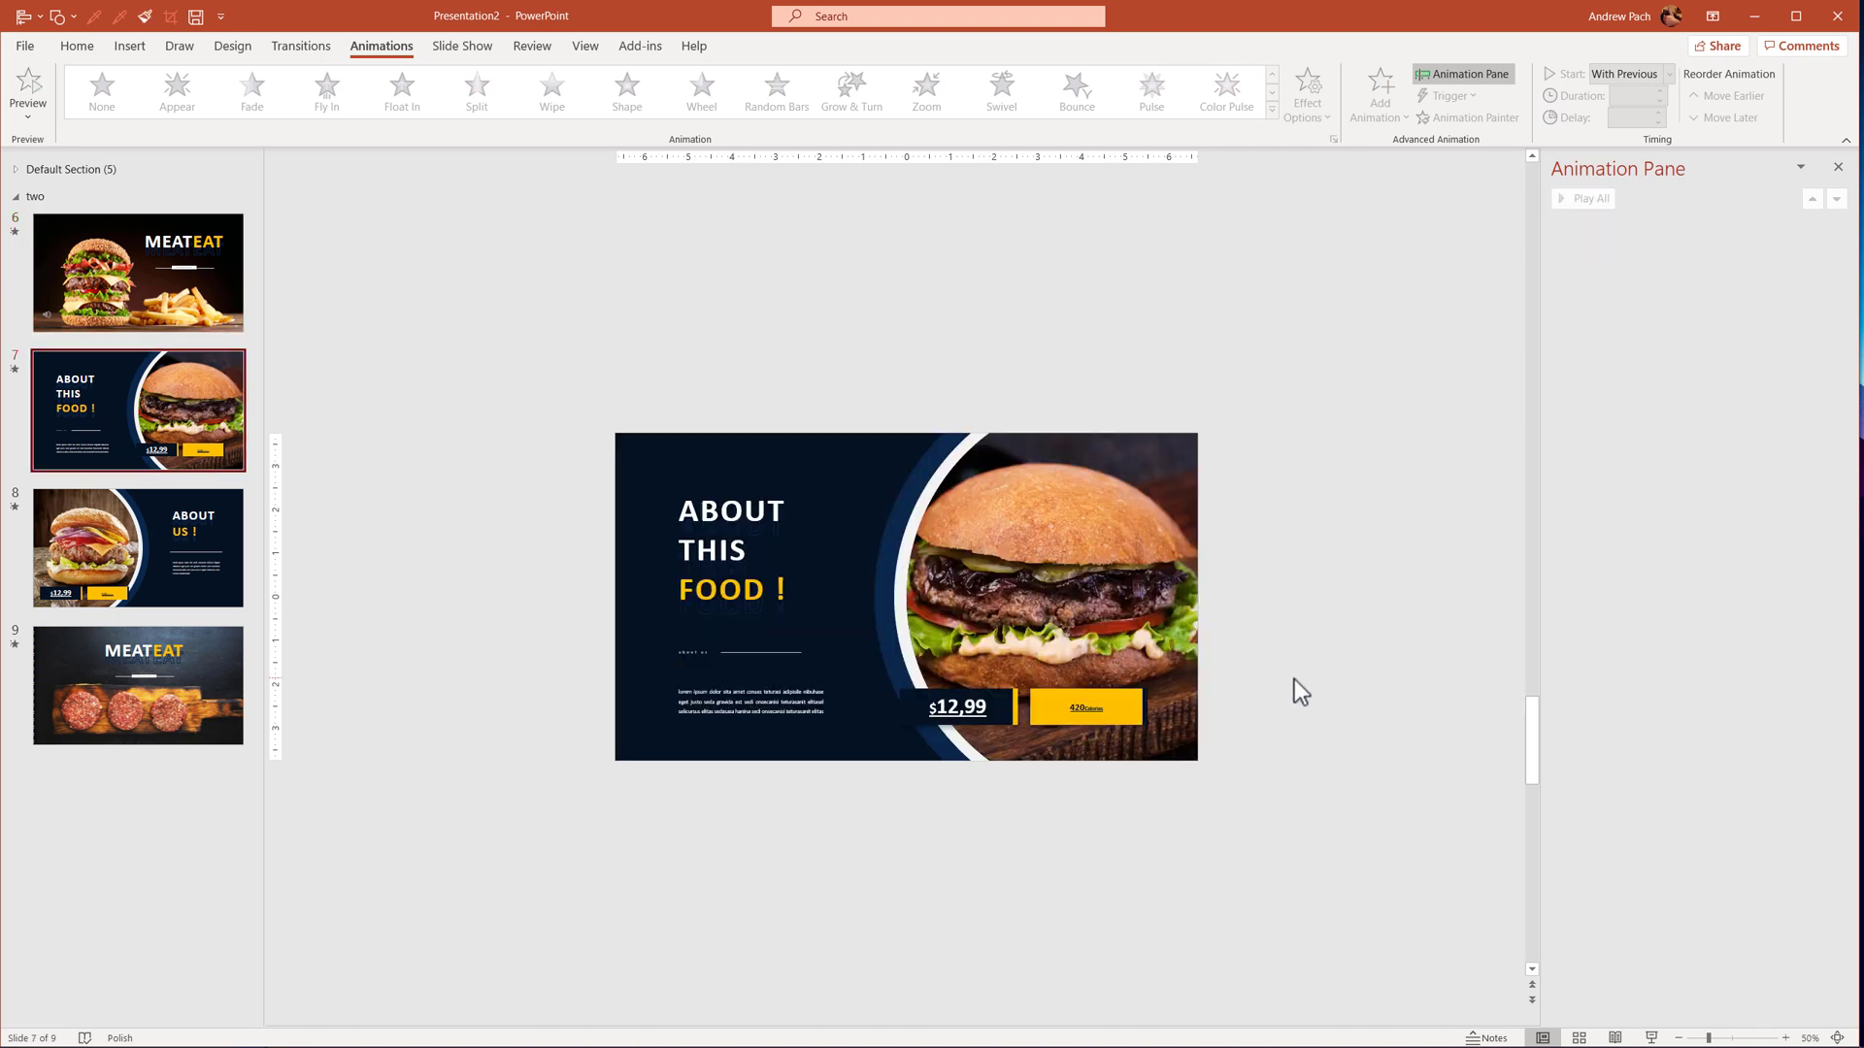
key(ctrl+v)
drag(1289, 632, 1318, 582)
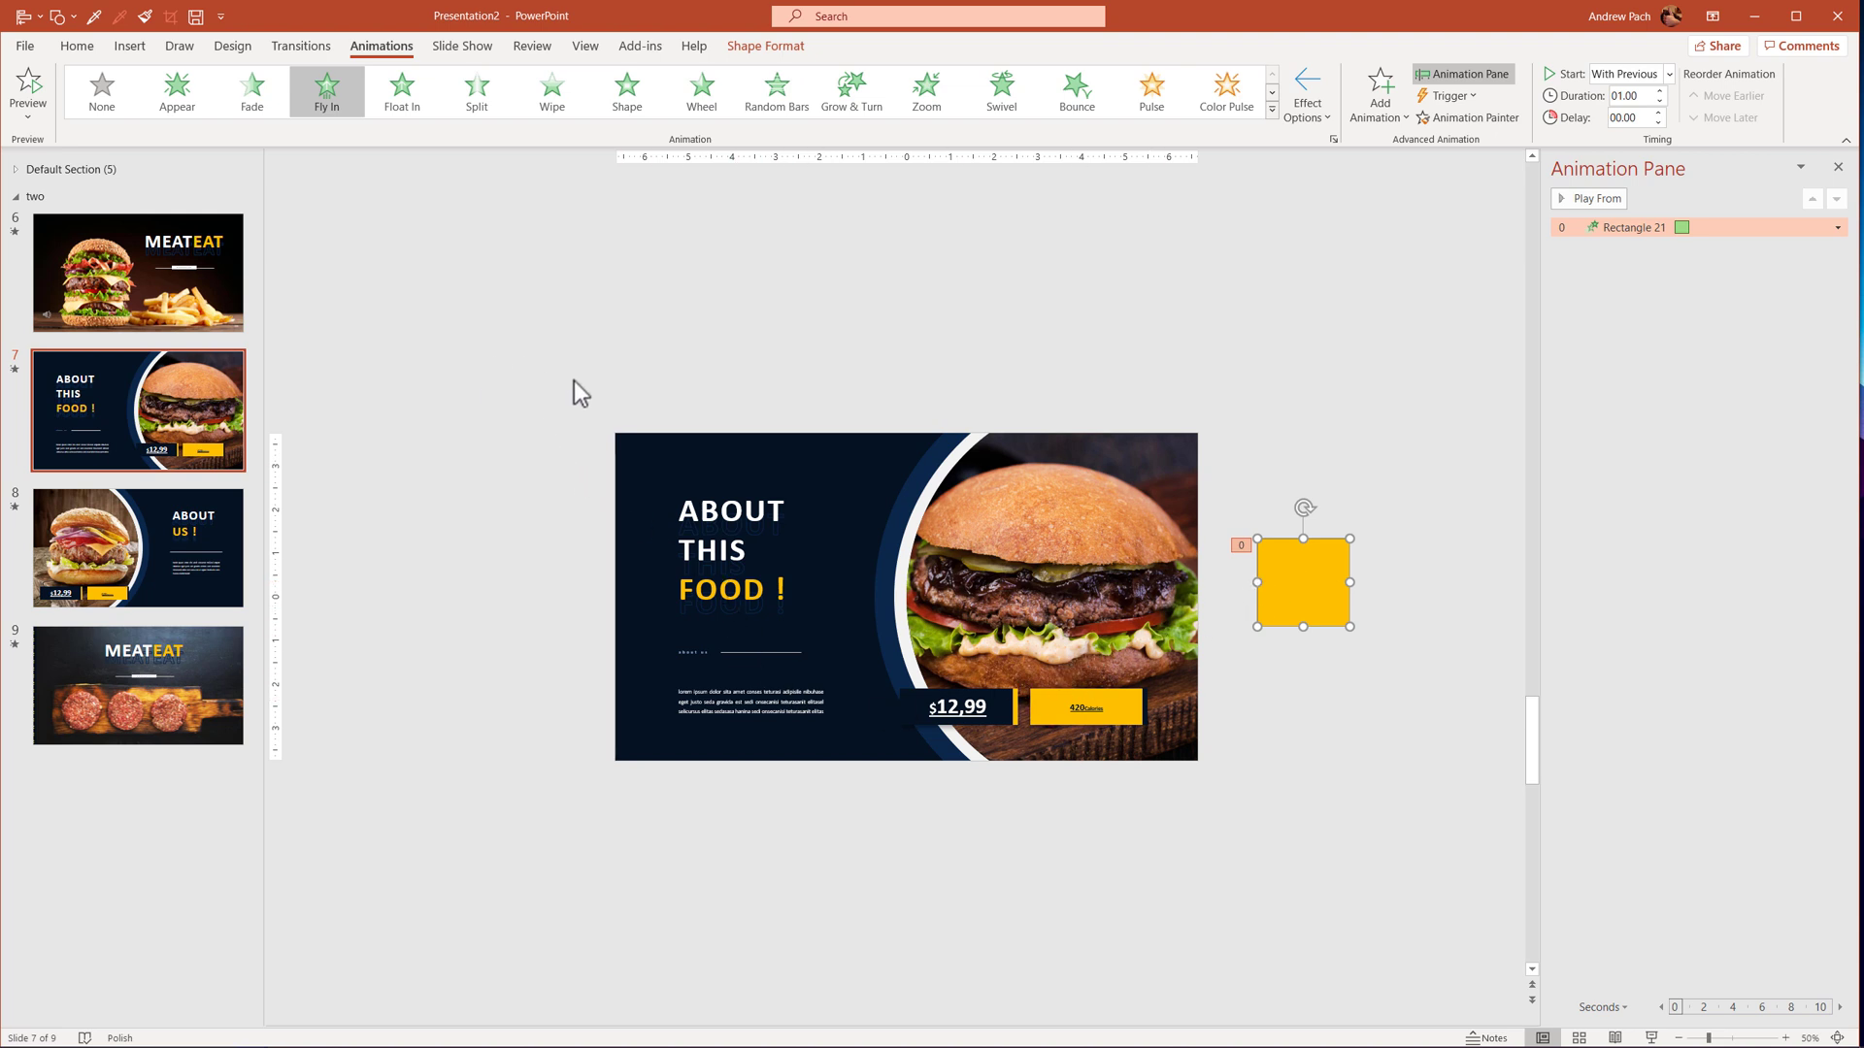
drag(499, 364, 1235, 833)
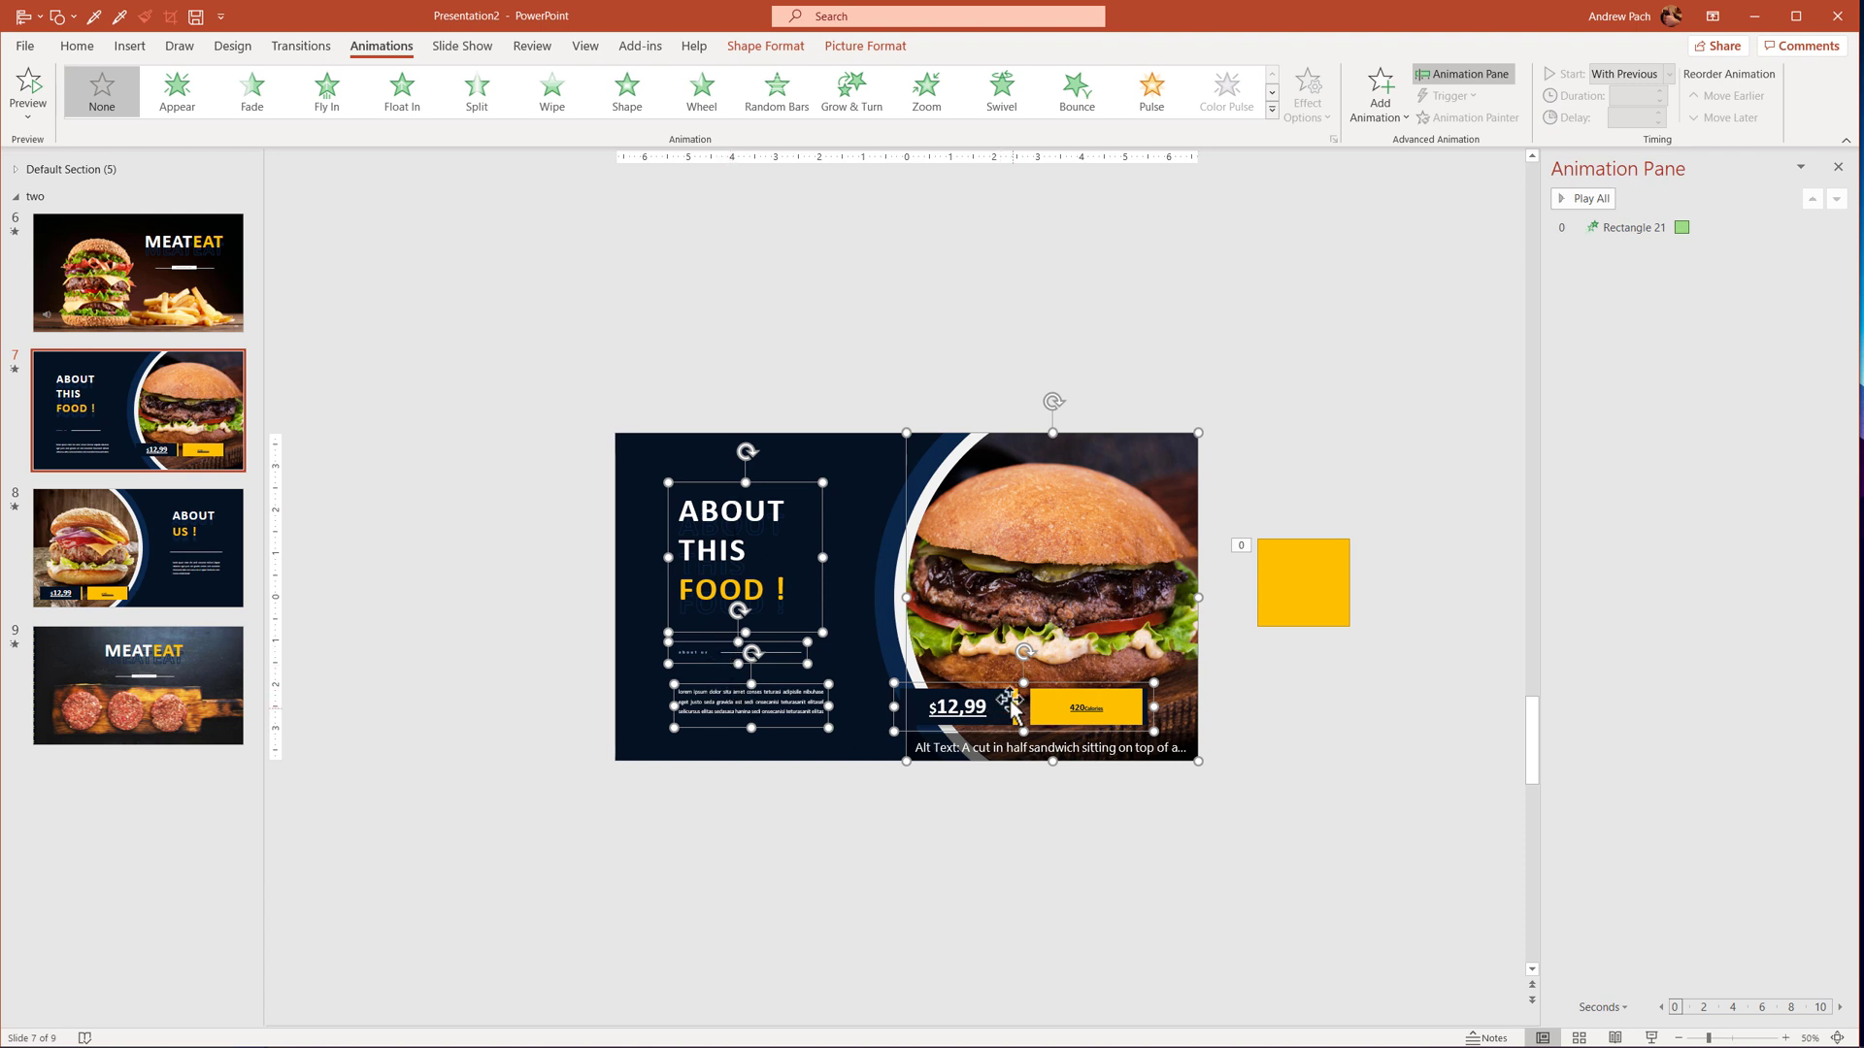
click(1097, 871)
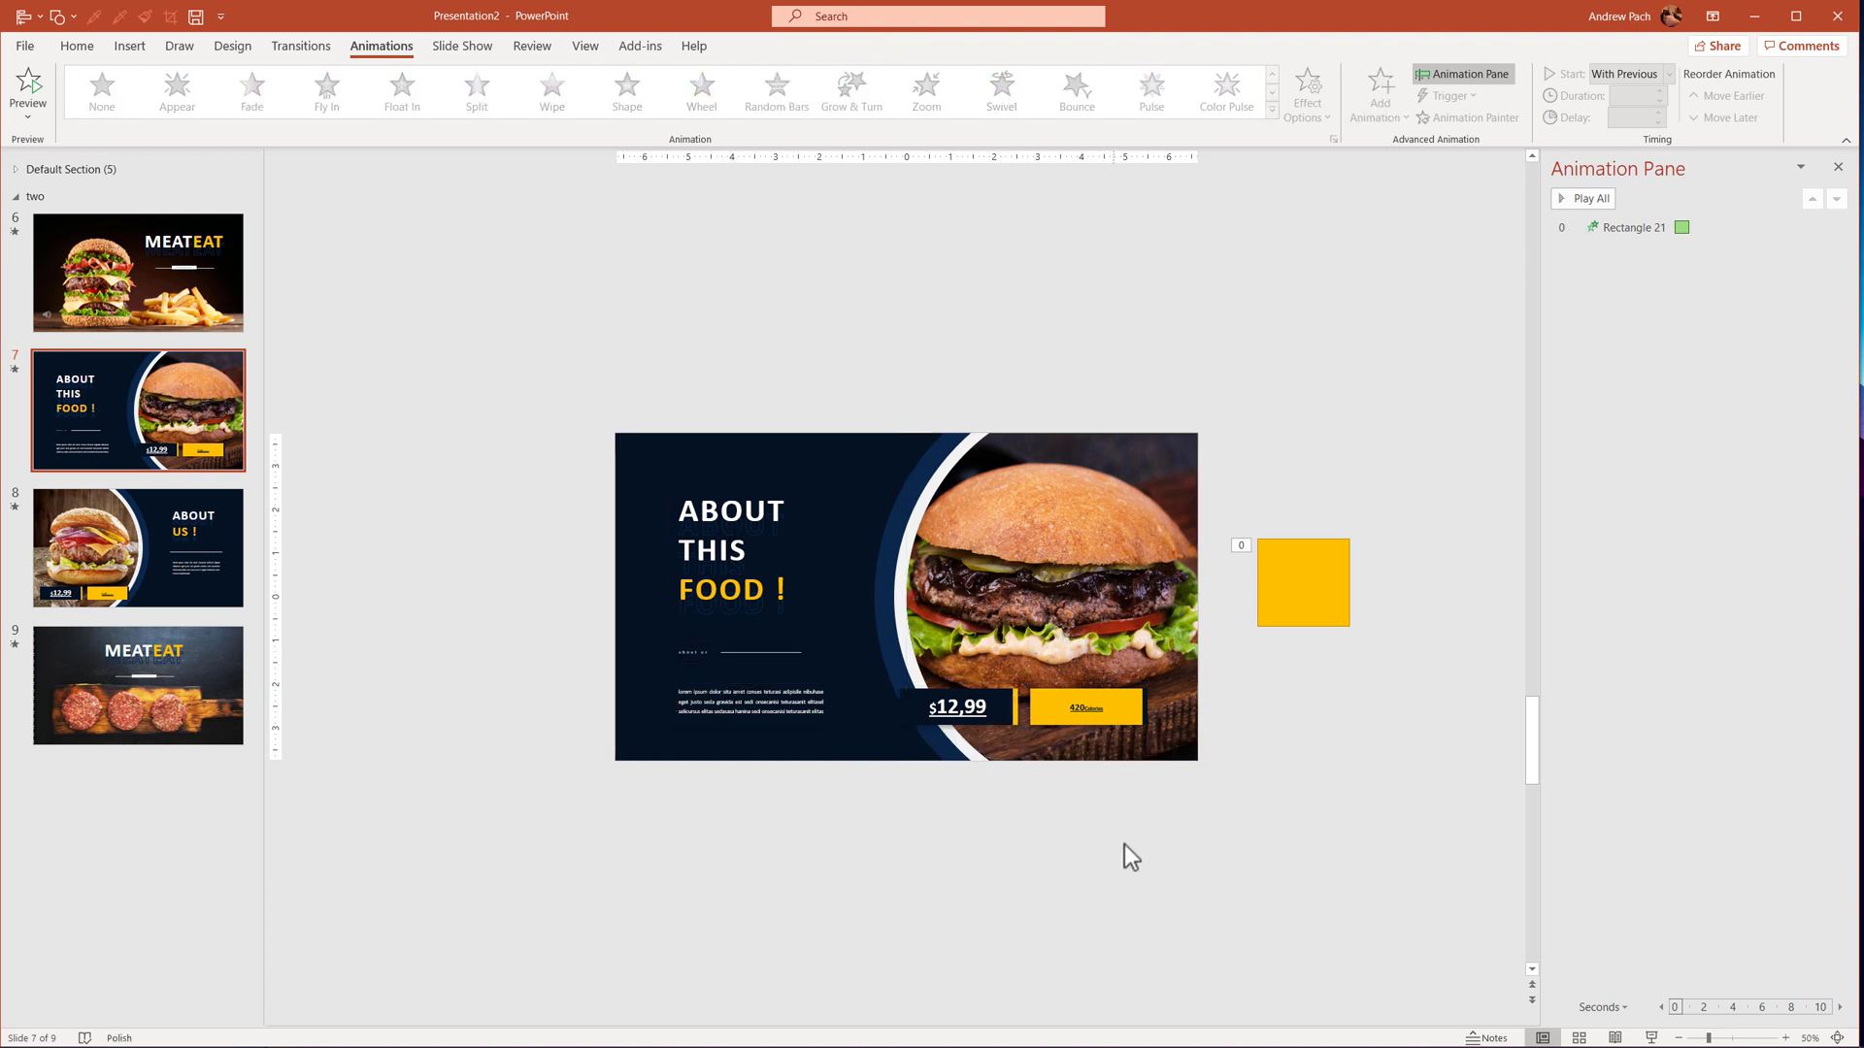
Paint the rectangle's fly-in onto the heading, divider line, body text and price group.
click(1293, 561)
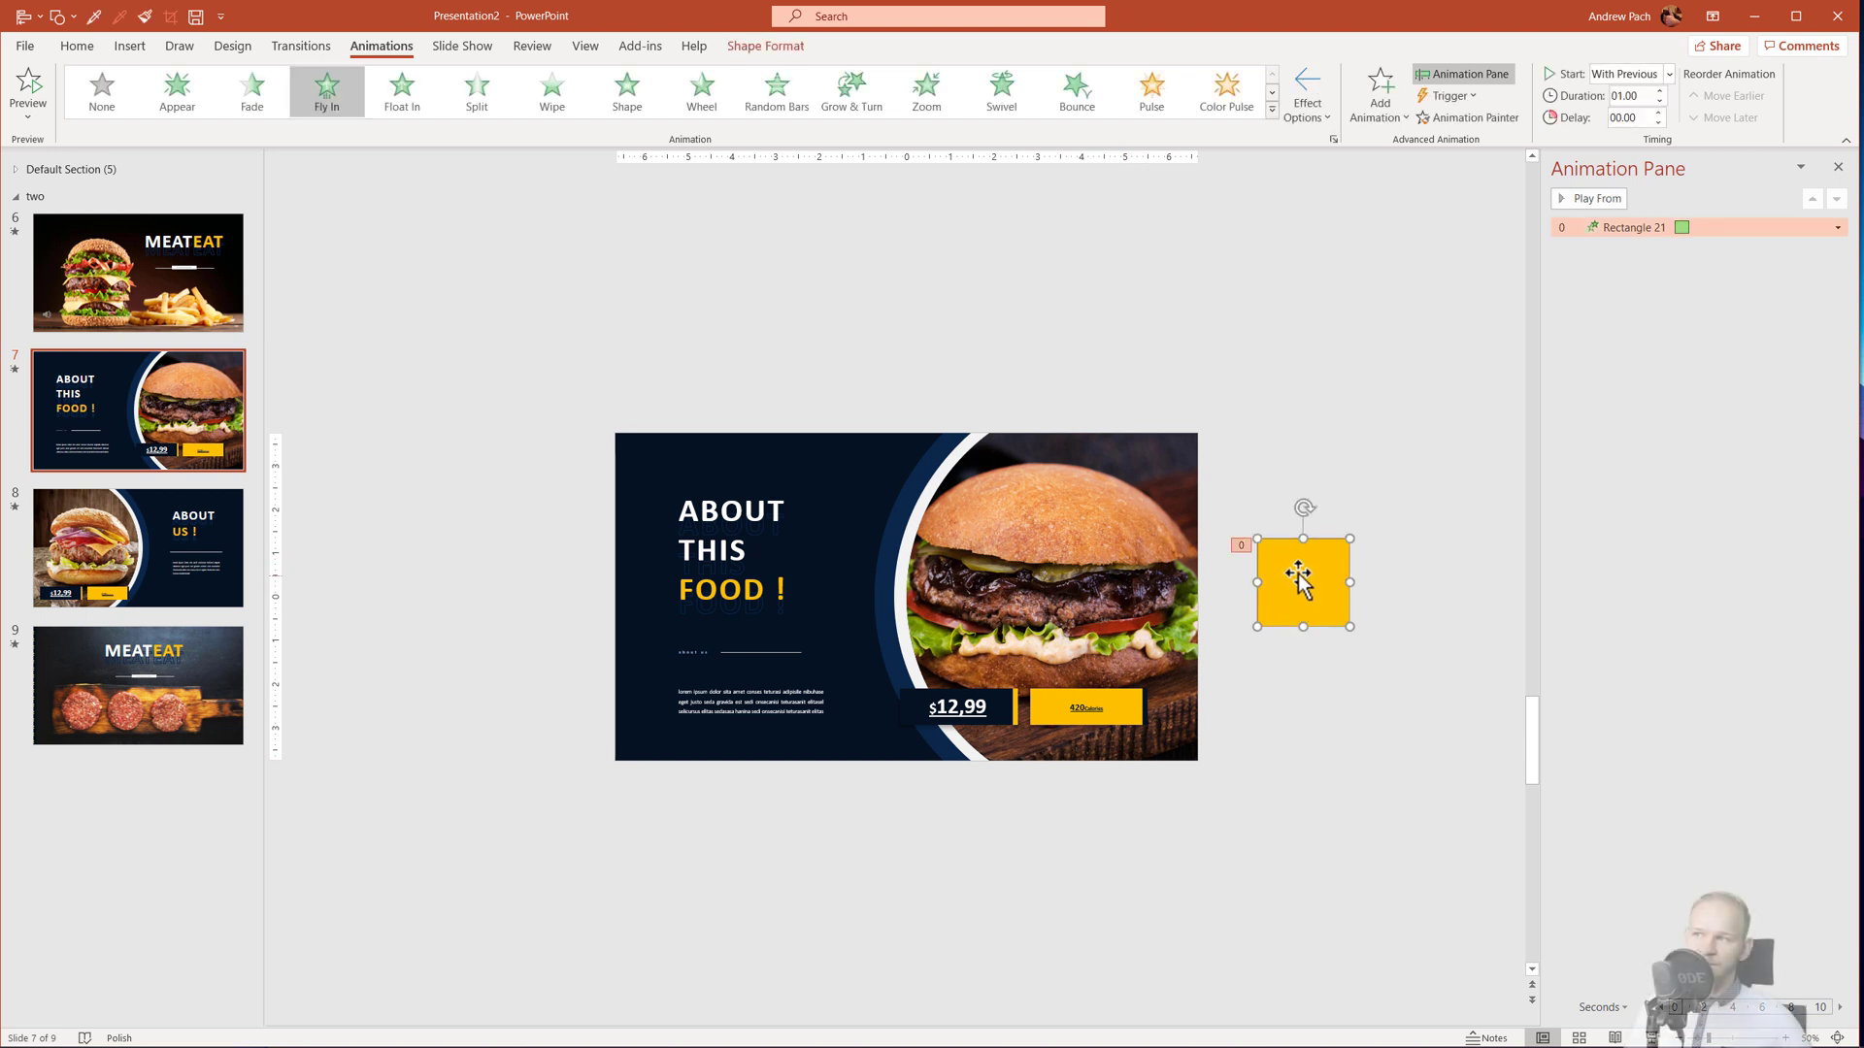
click(1461, 117)
click(766, 514)
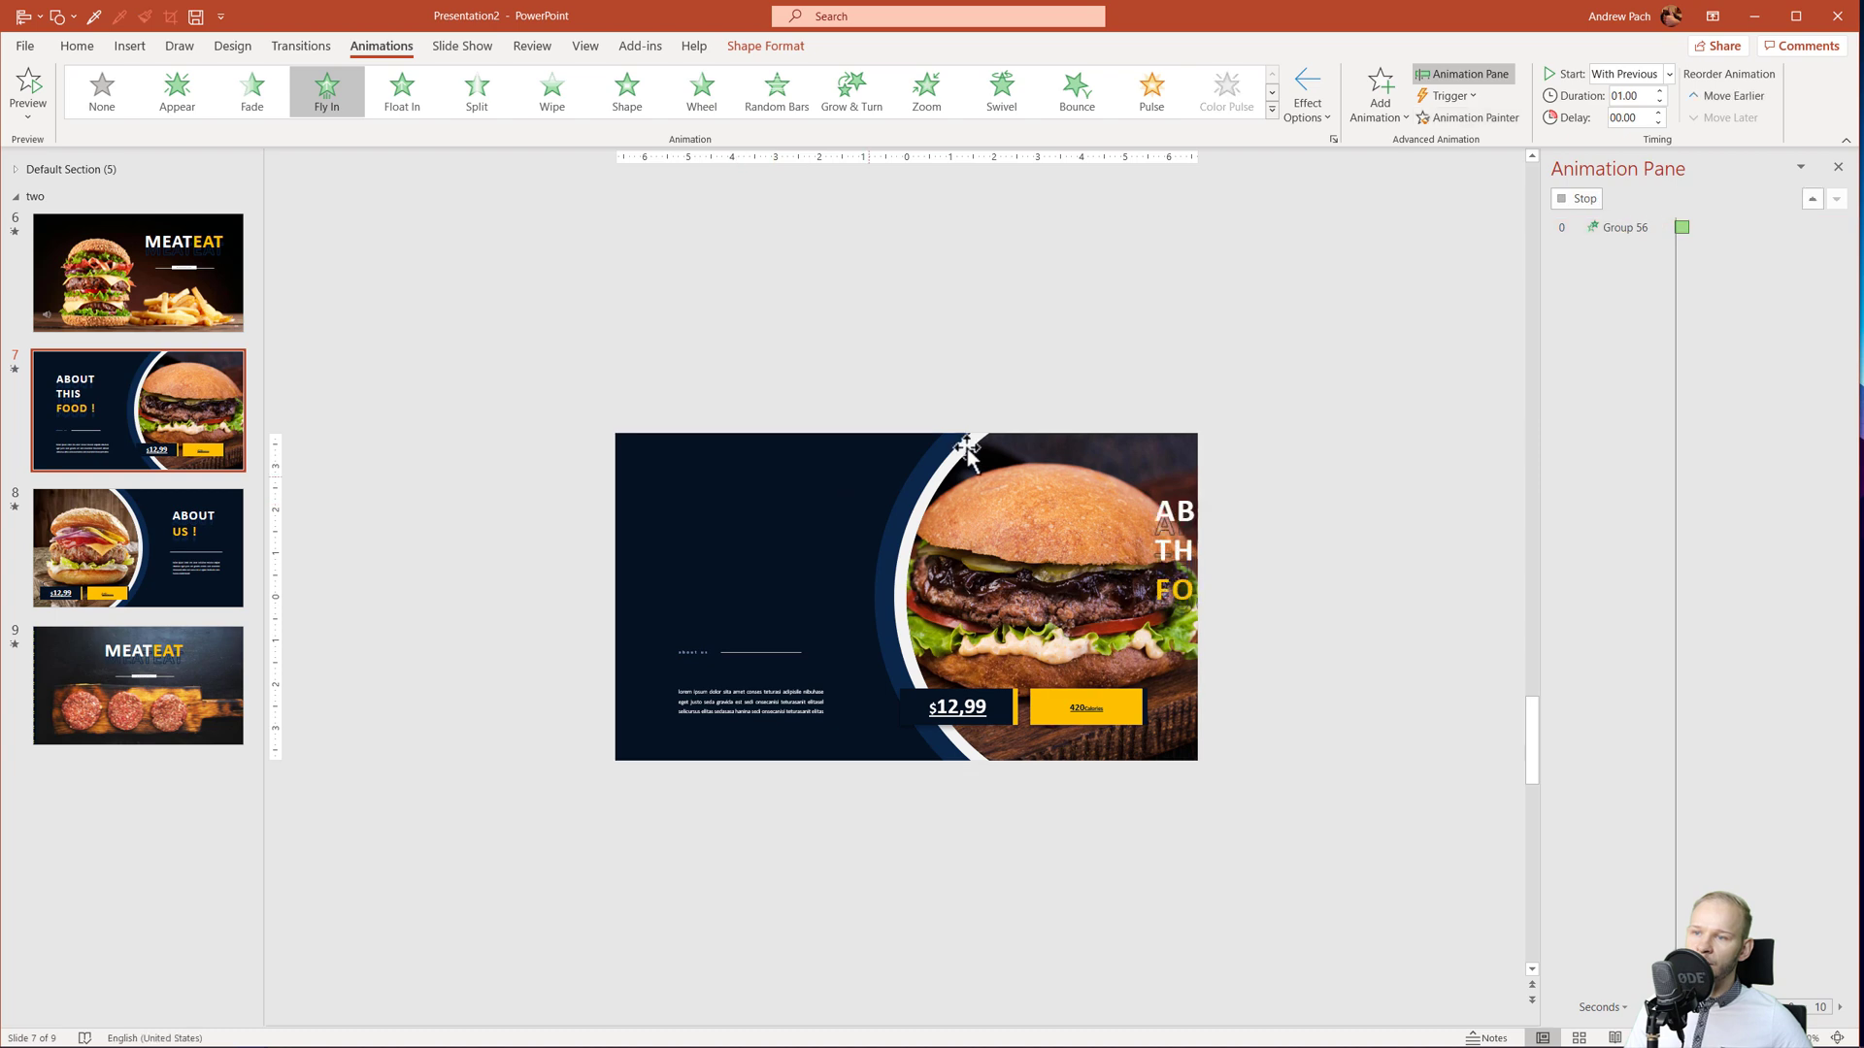
click(1436, 121)
click(712, 650)
click(1464, 117)
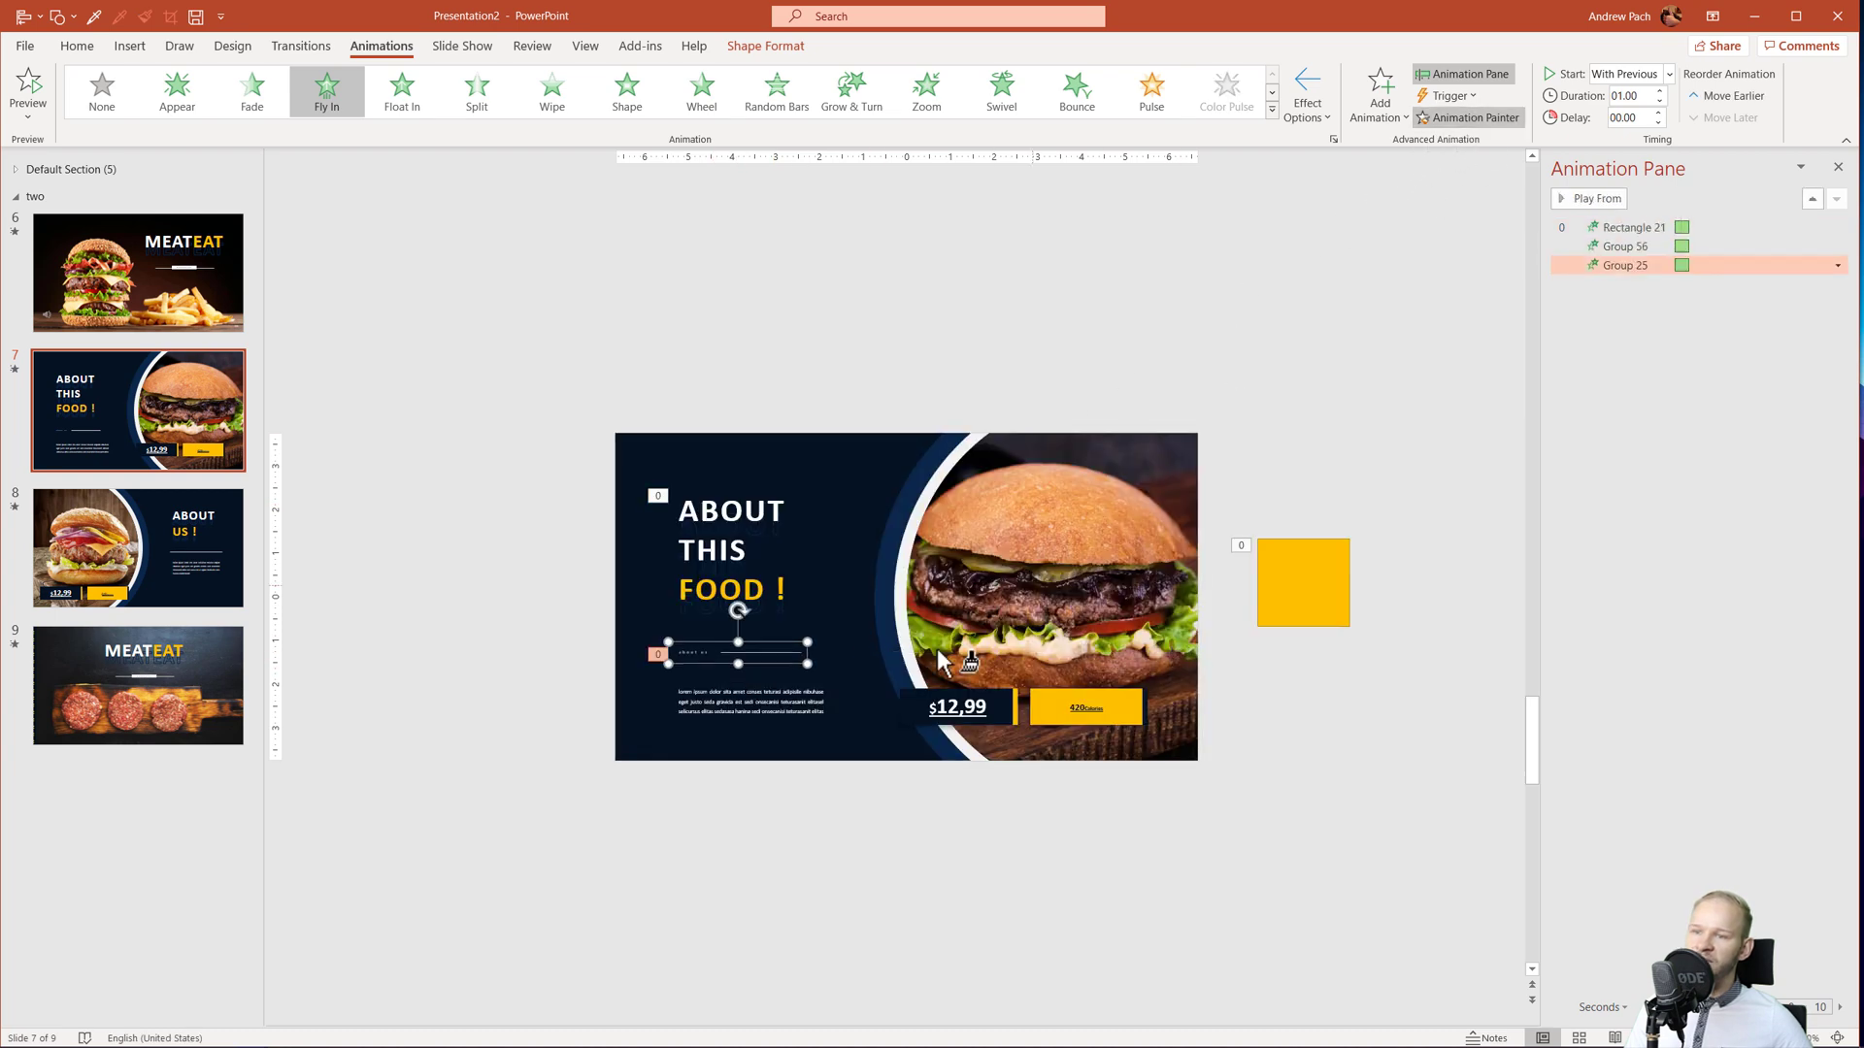
click(773, 692)
click(1495, 119)
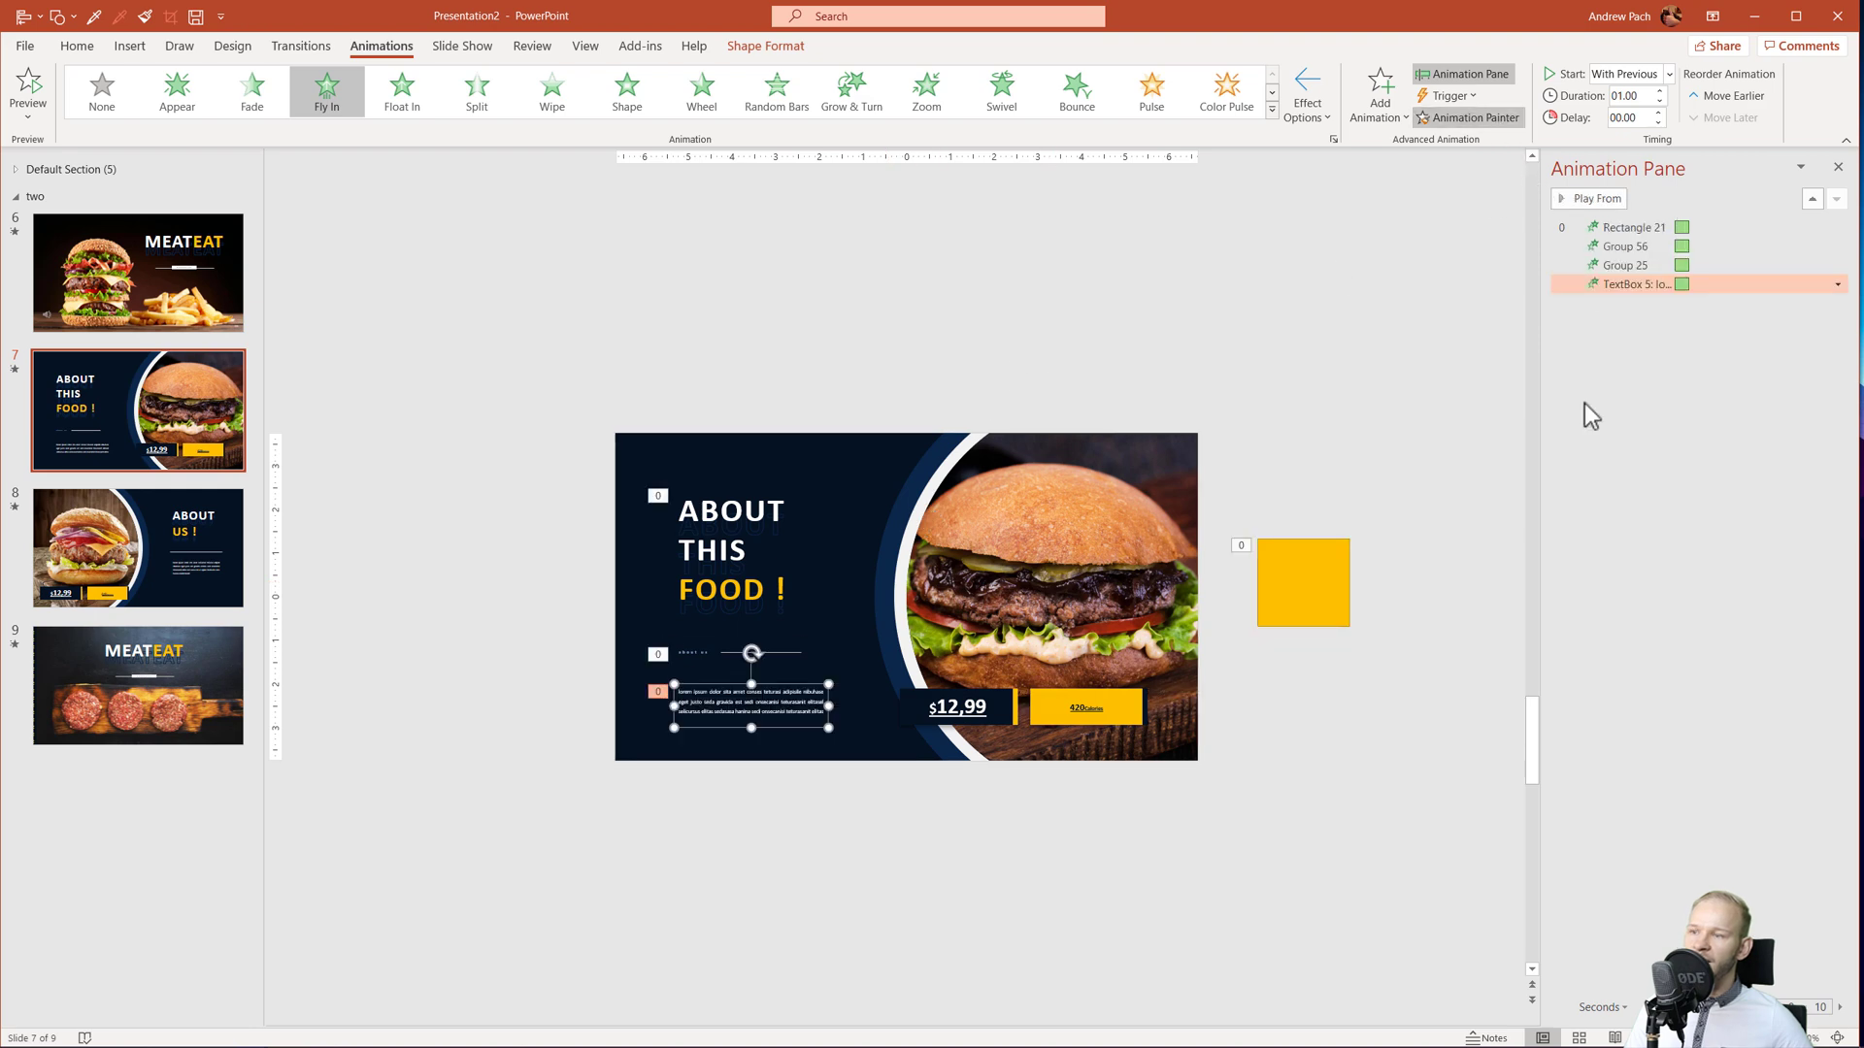
click(1099, 705)
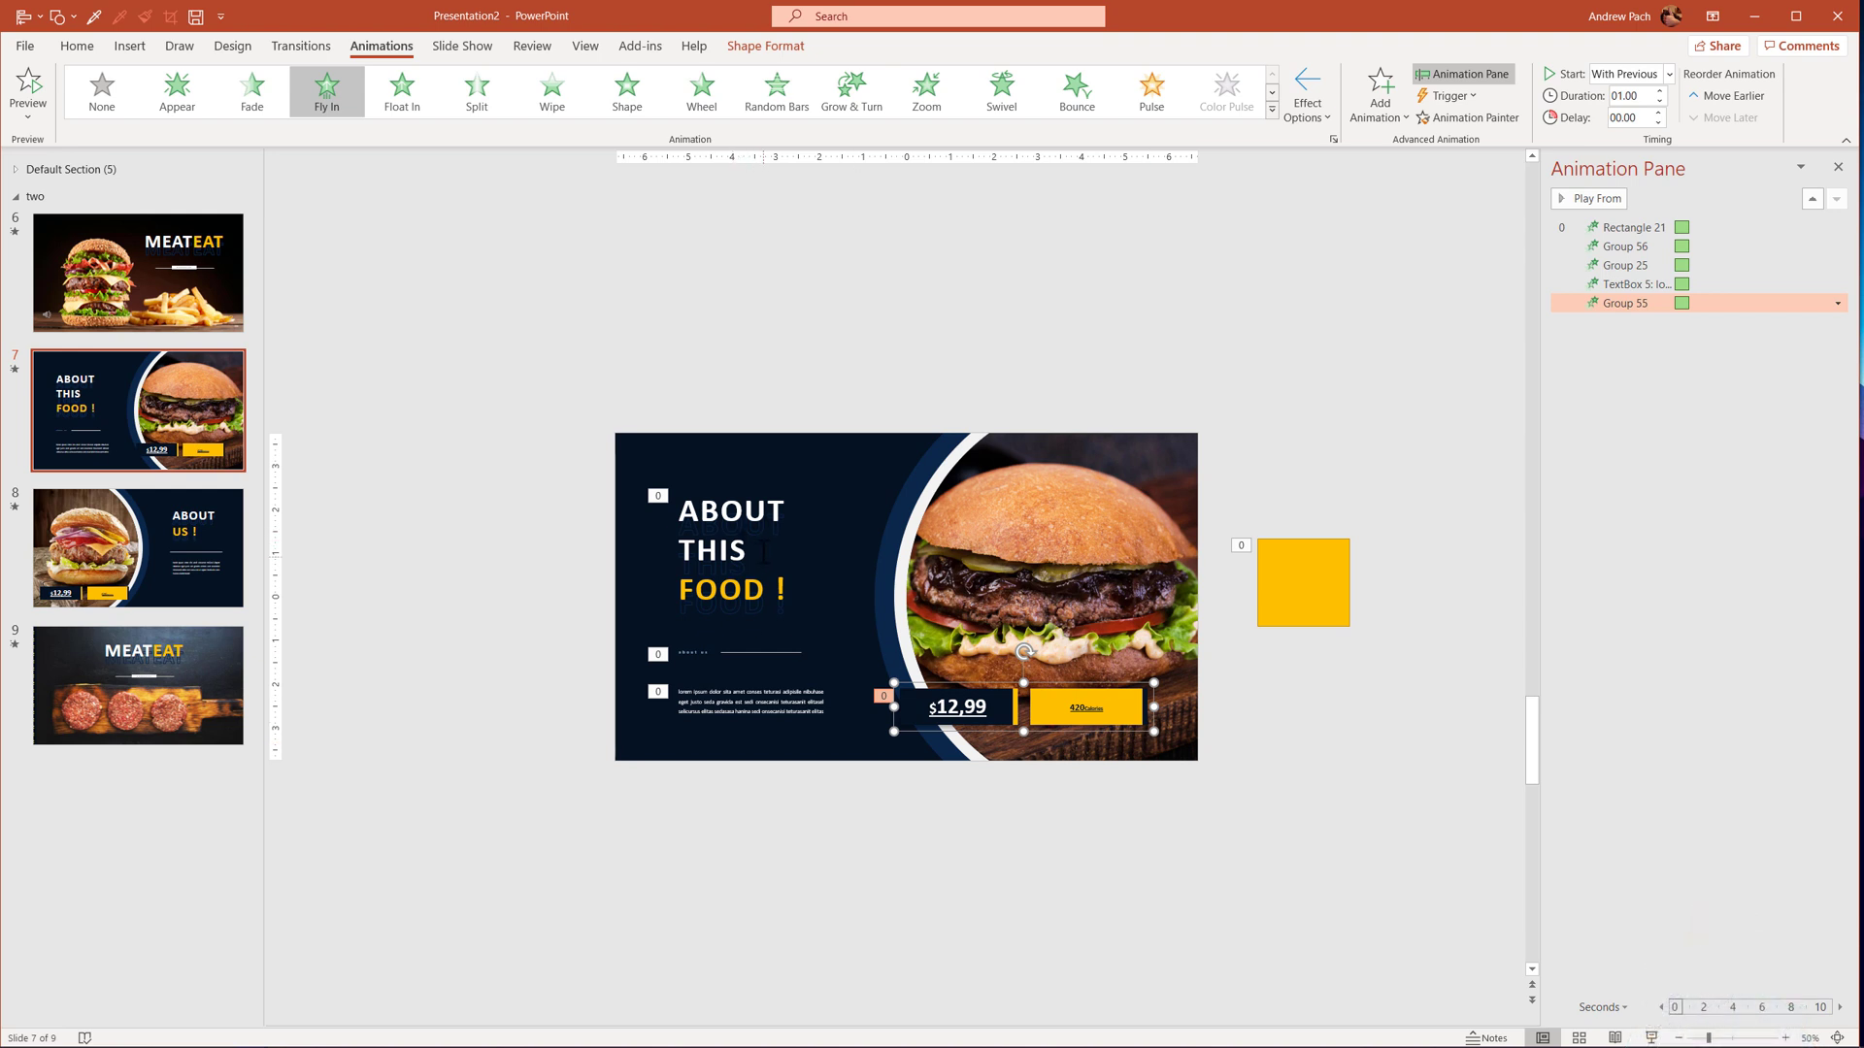
drag(511, 416, 883, 814)
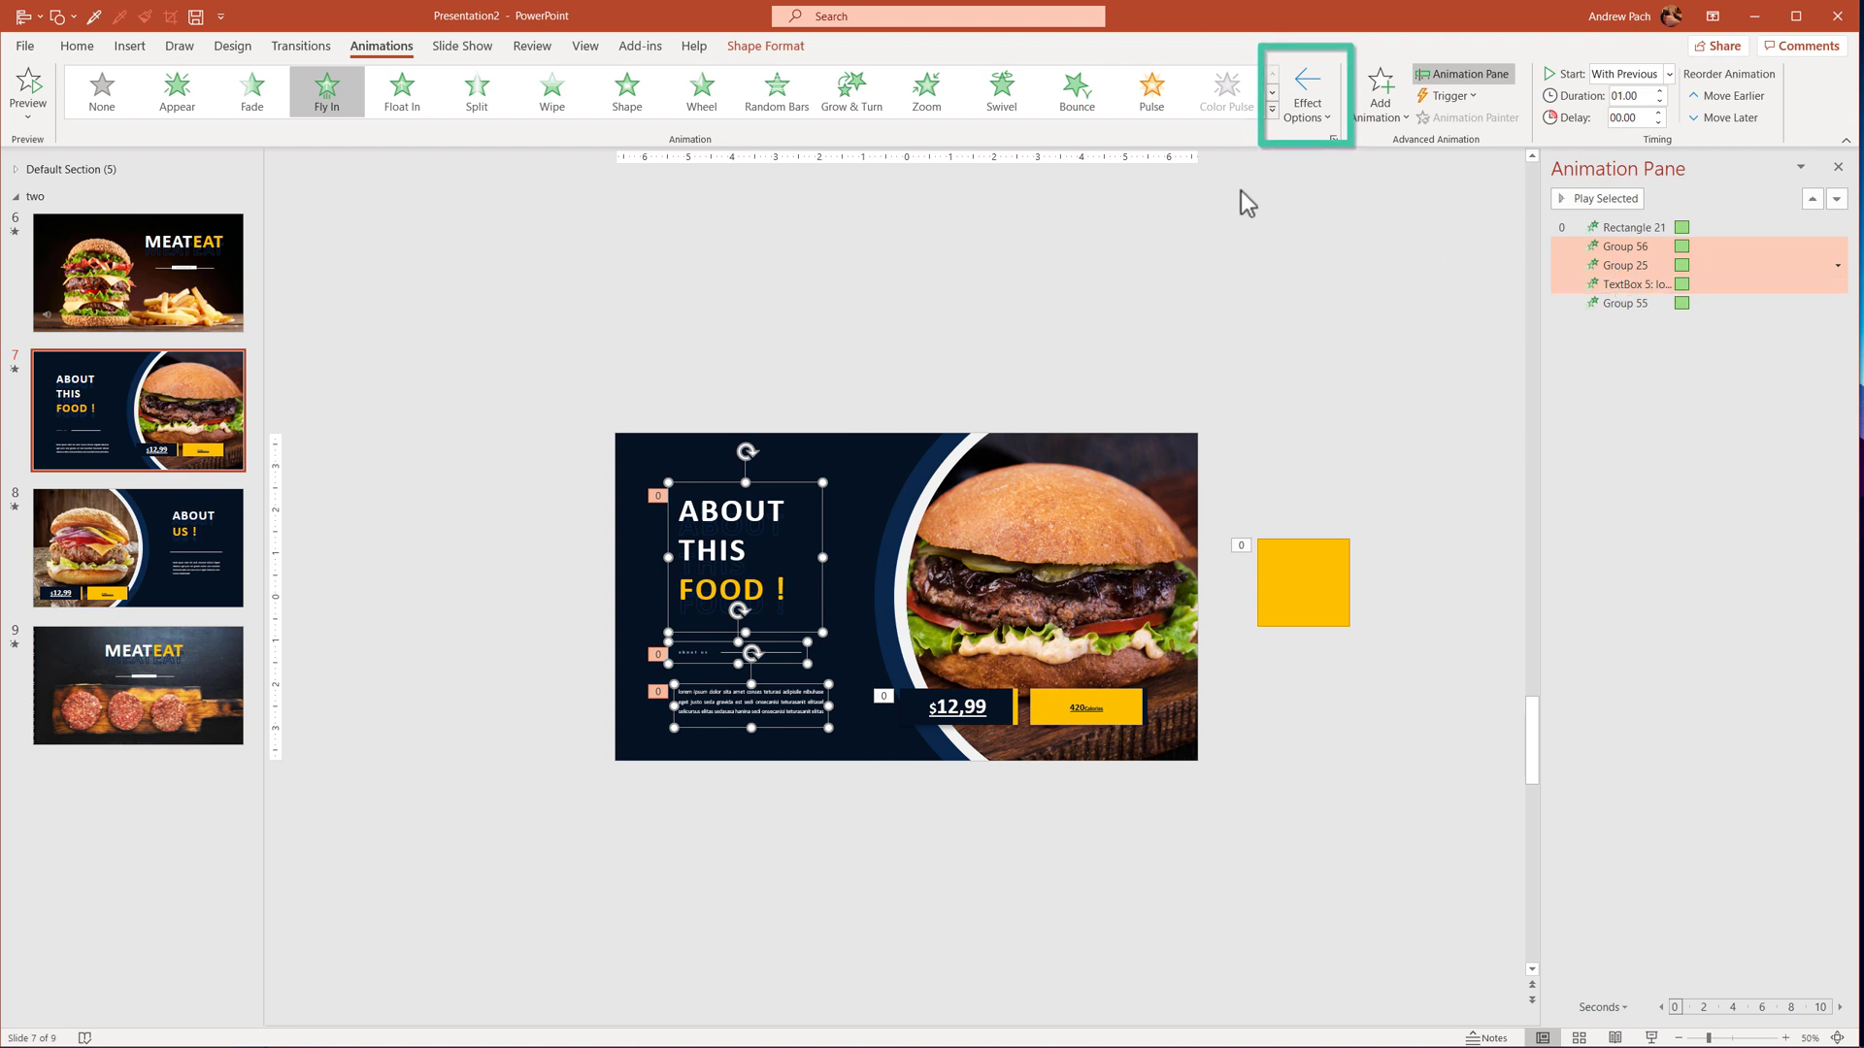
Make the selected ABOUT THIS FOOD text objects fly in from the left.
click(1305, 114)
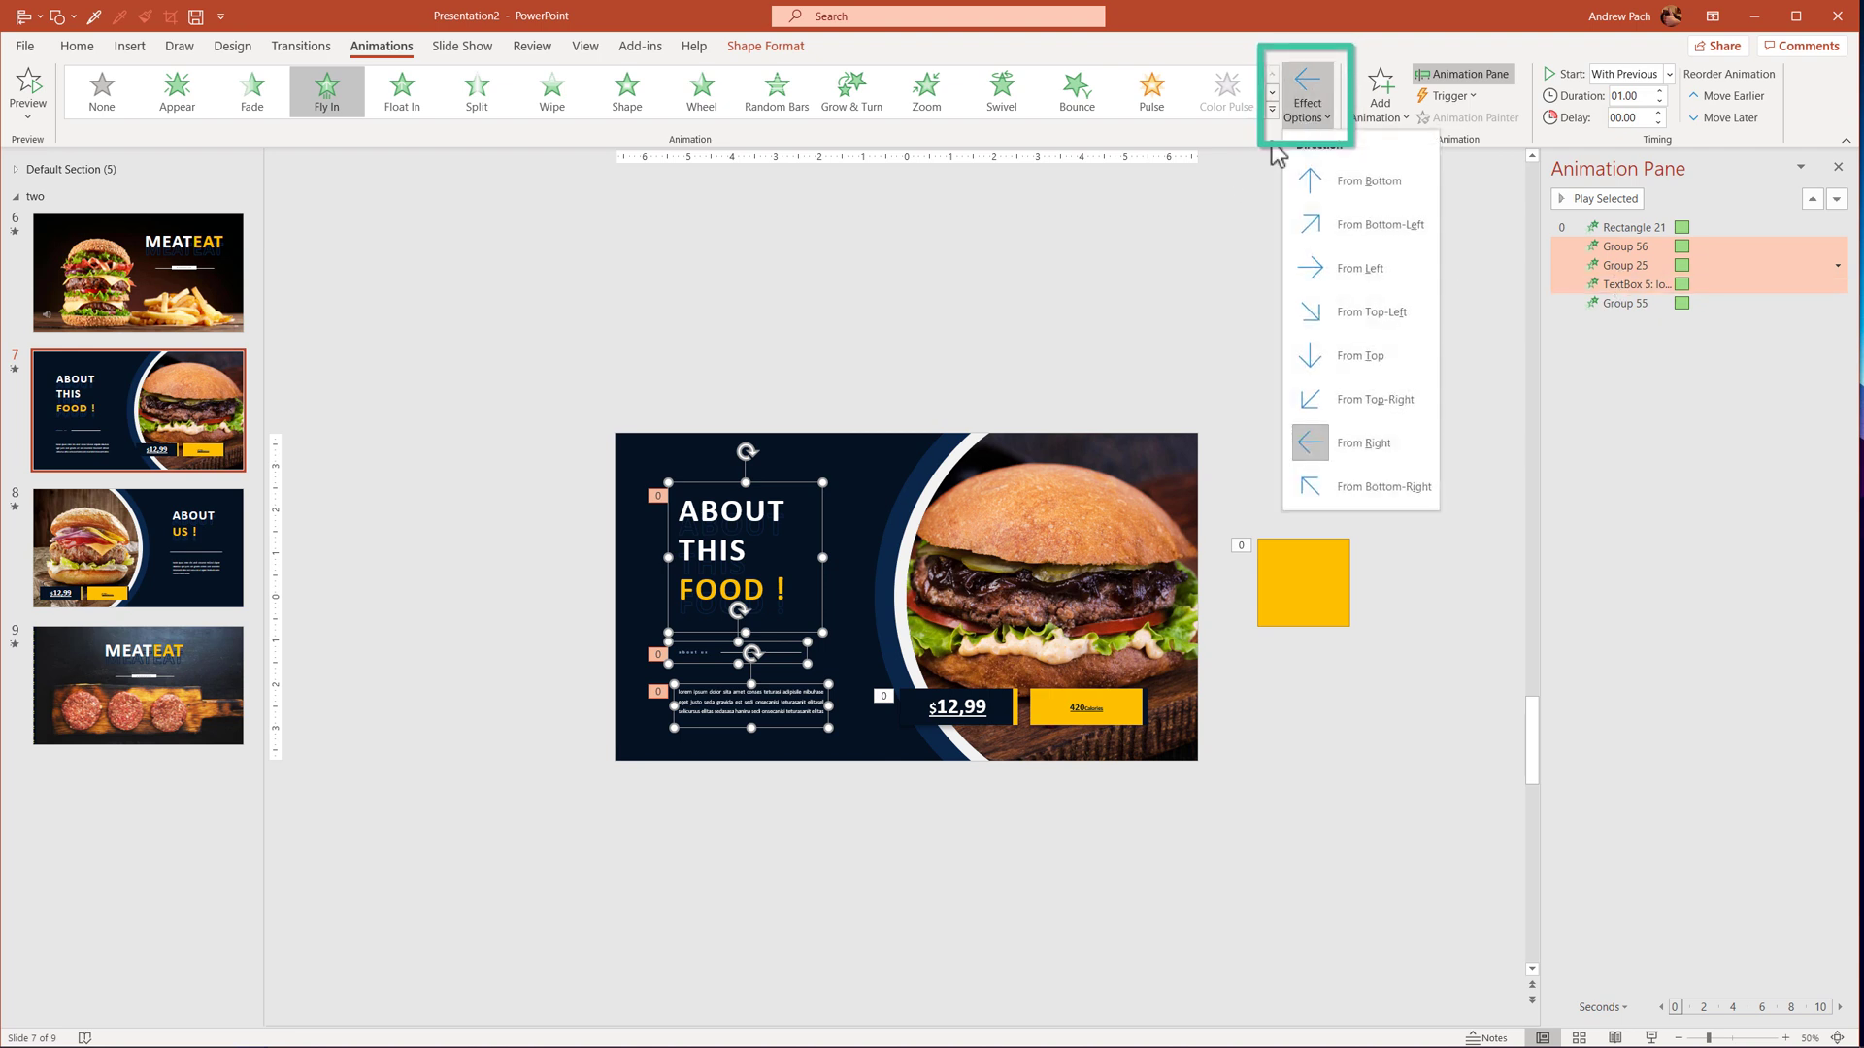
click(1369, 276)
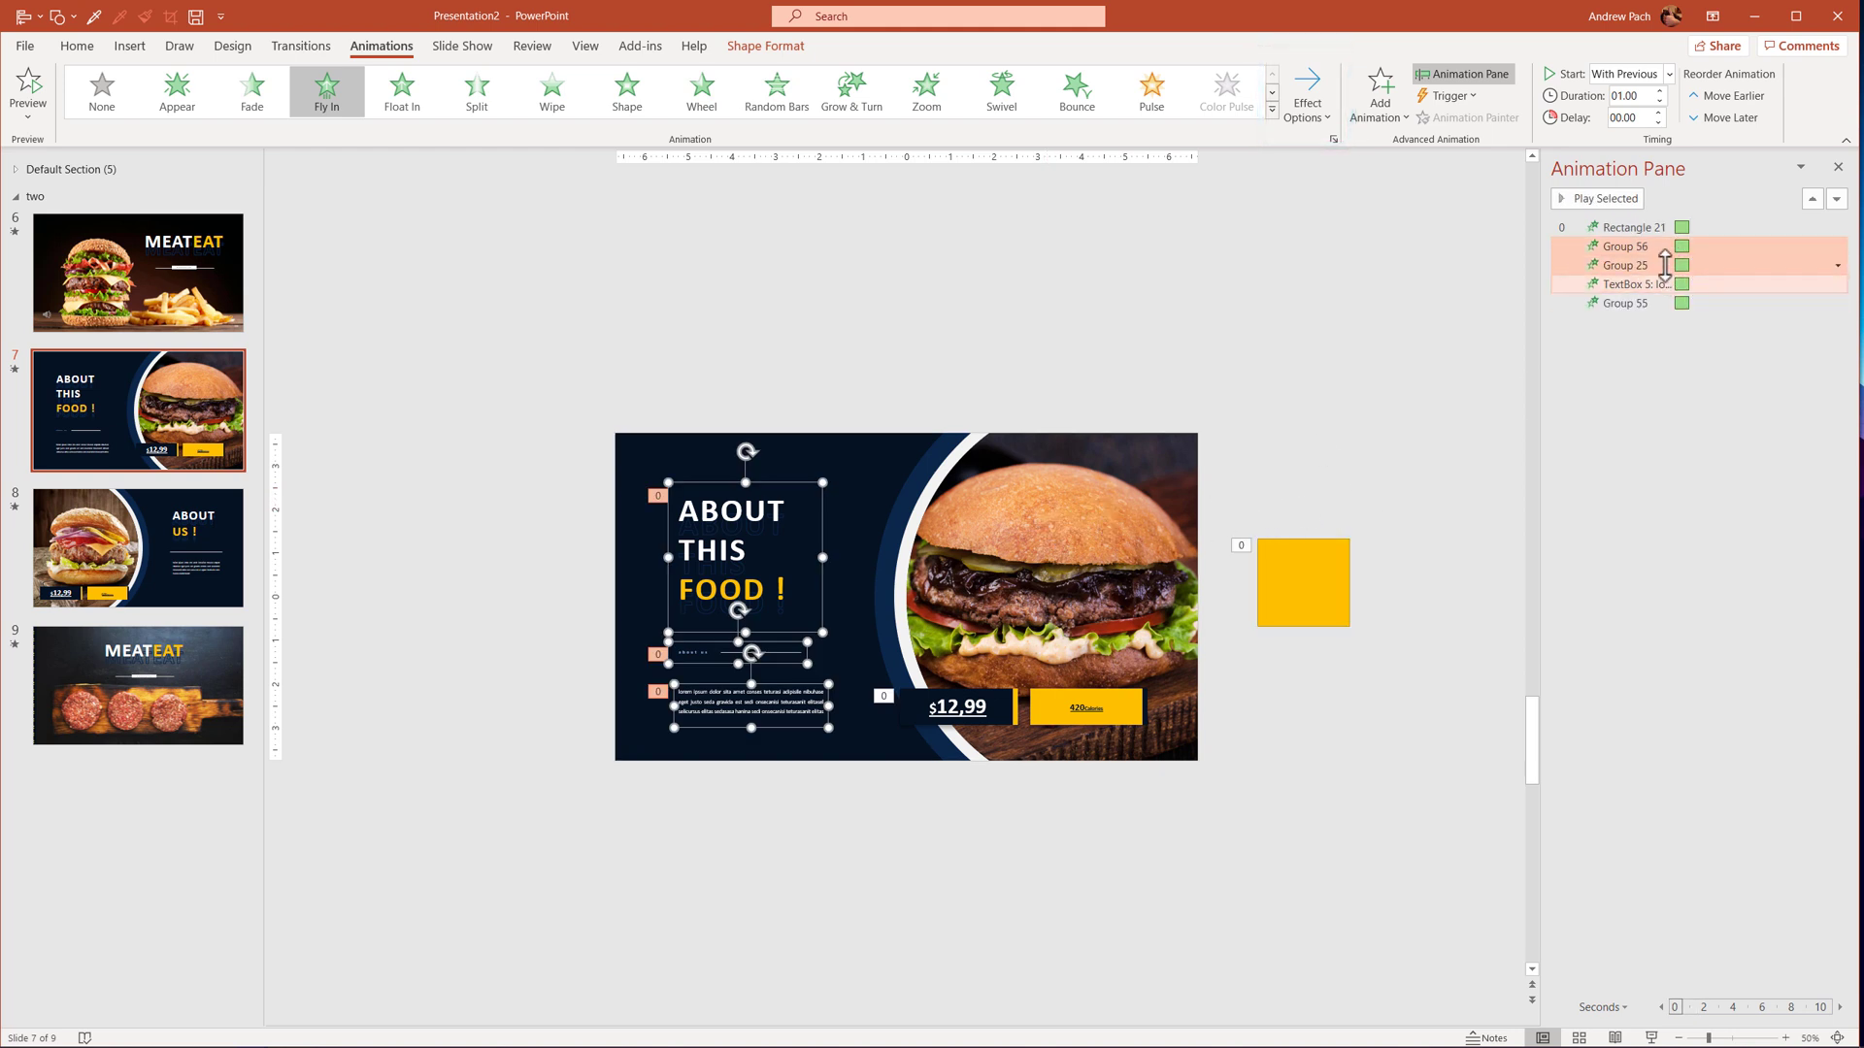
click(745, 512)
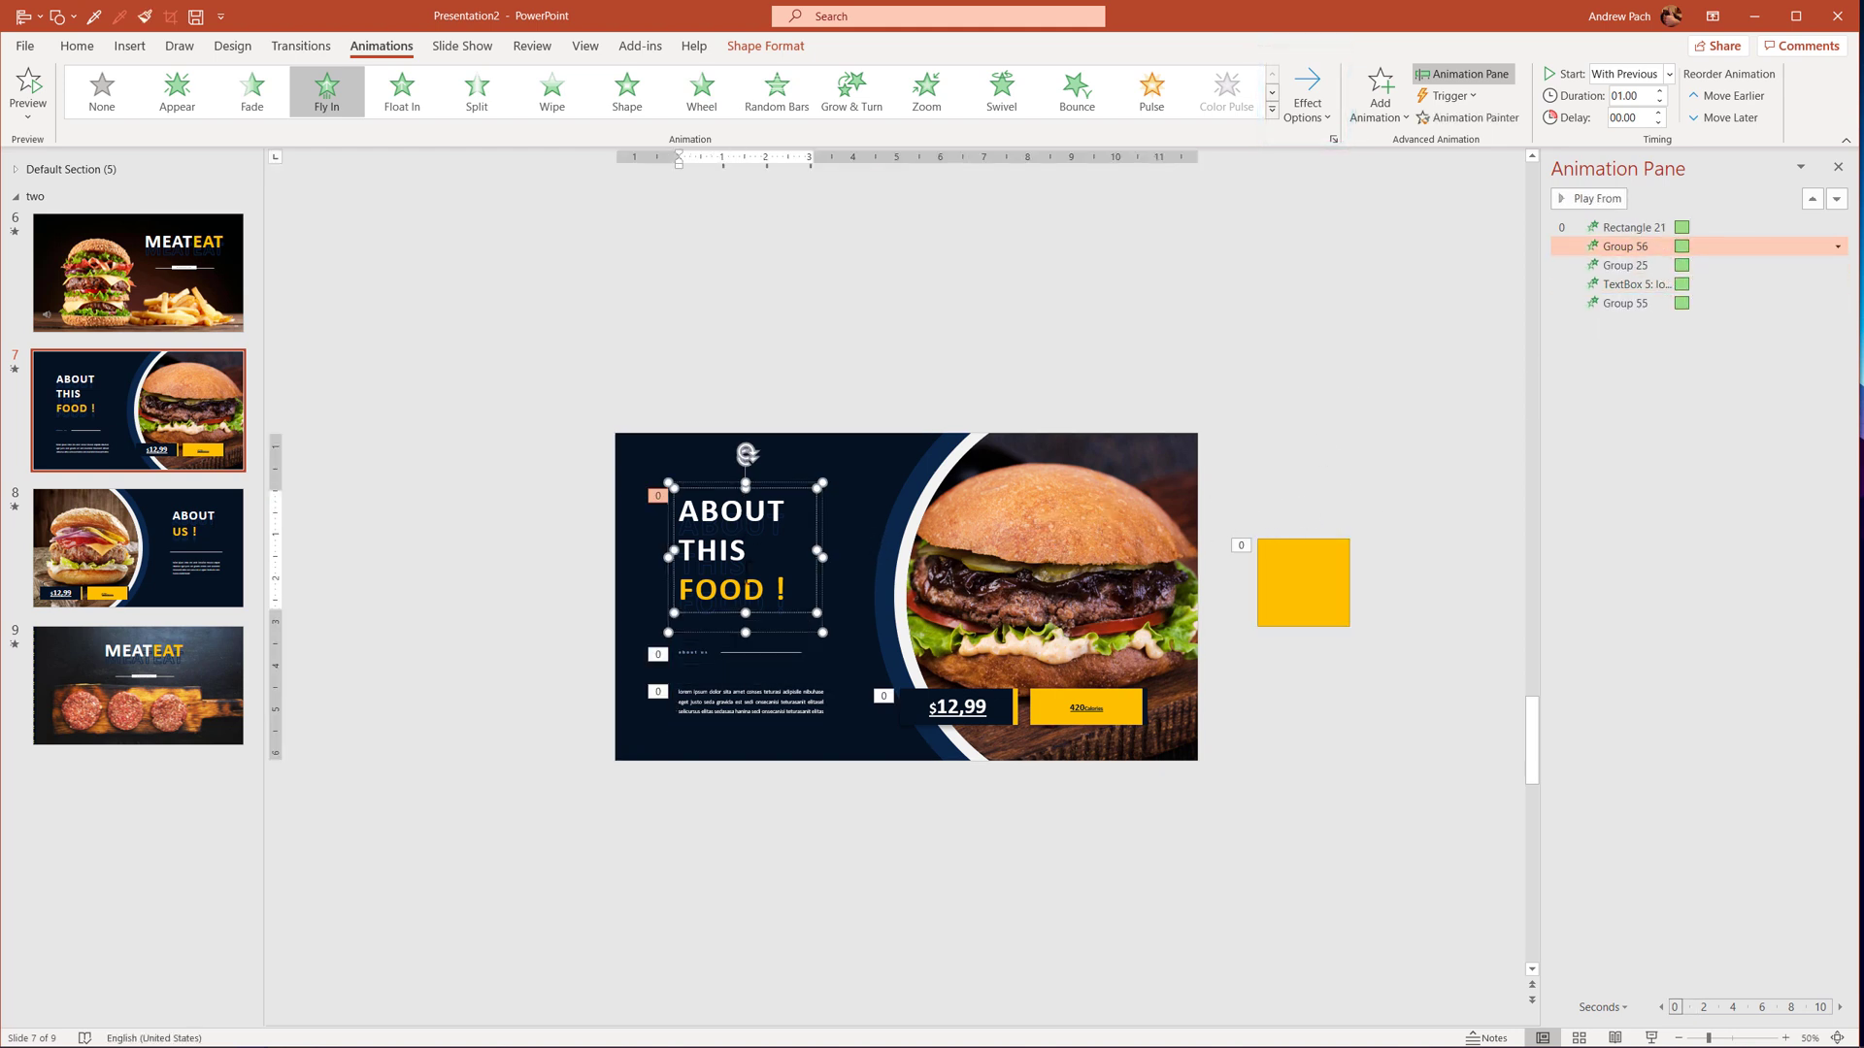
Stagger the start delays of the line, body text and price group, the last at 01.50.
click(734, 649)
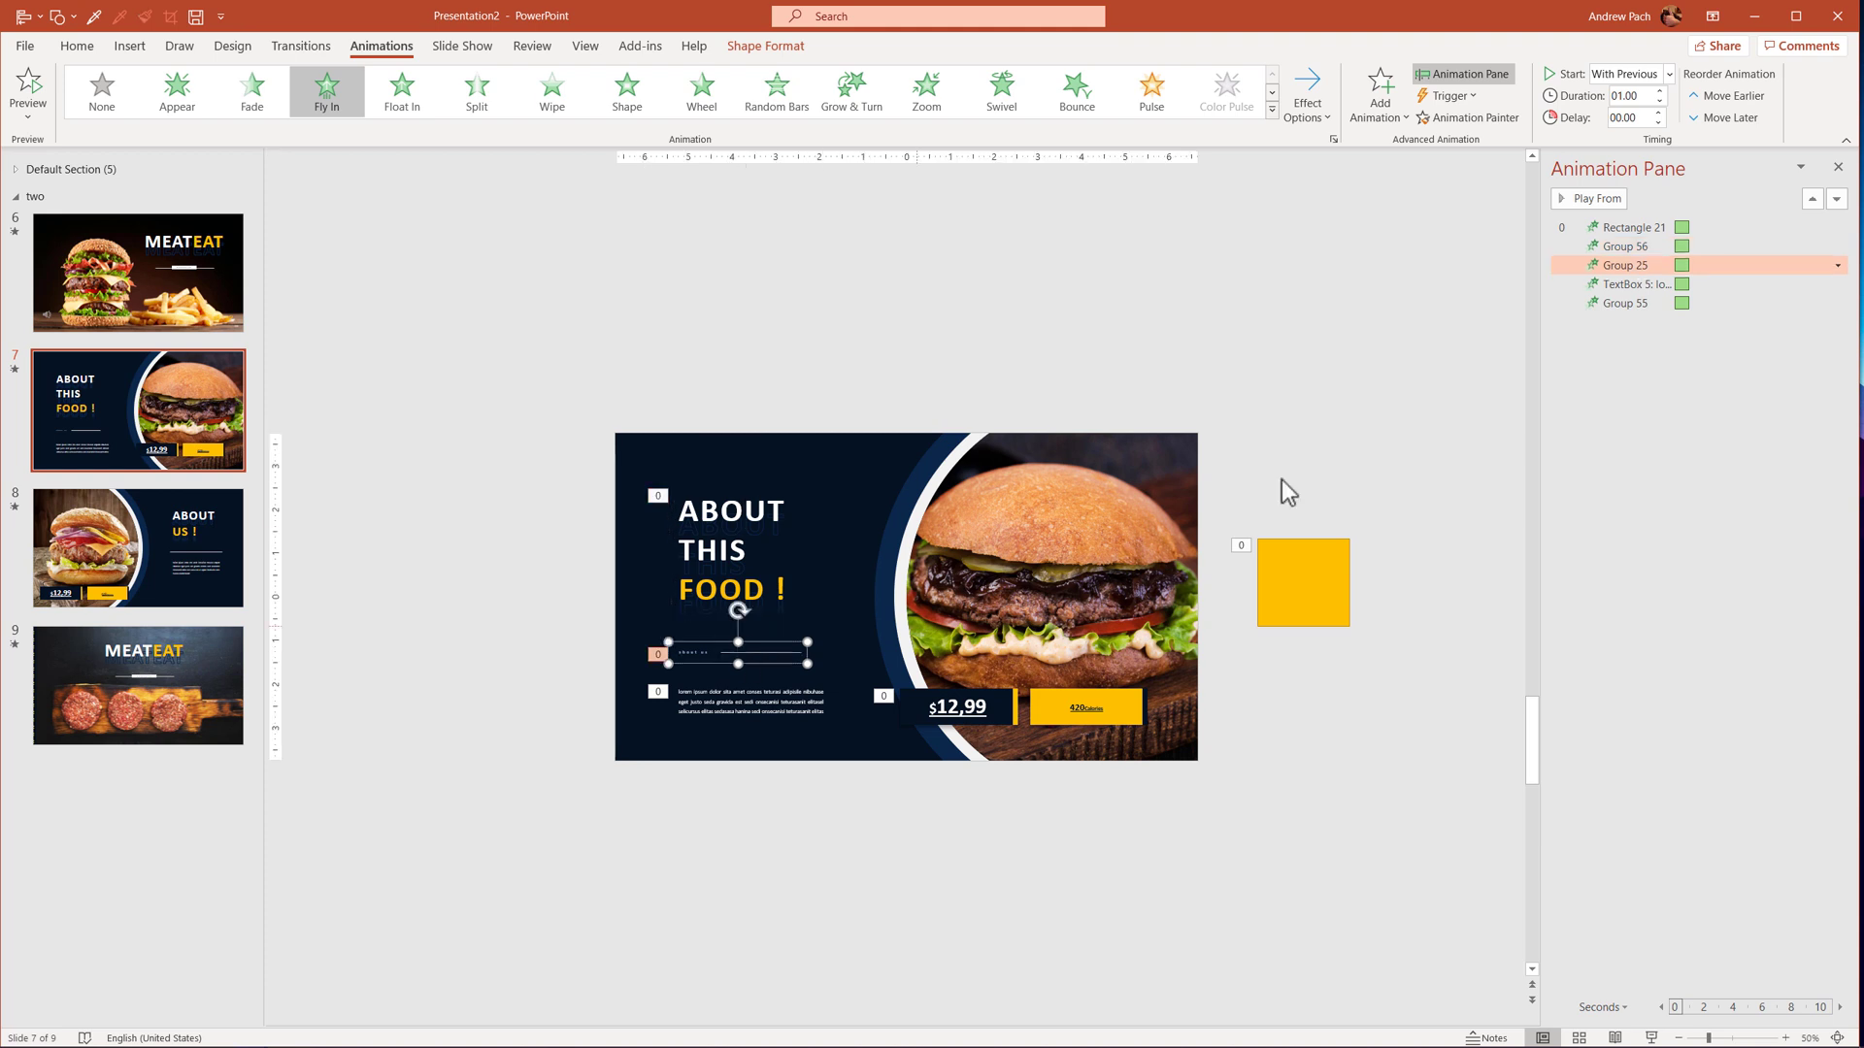
click(1658, 112)
click(1635, 283)
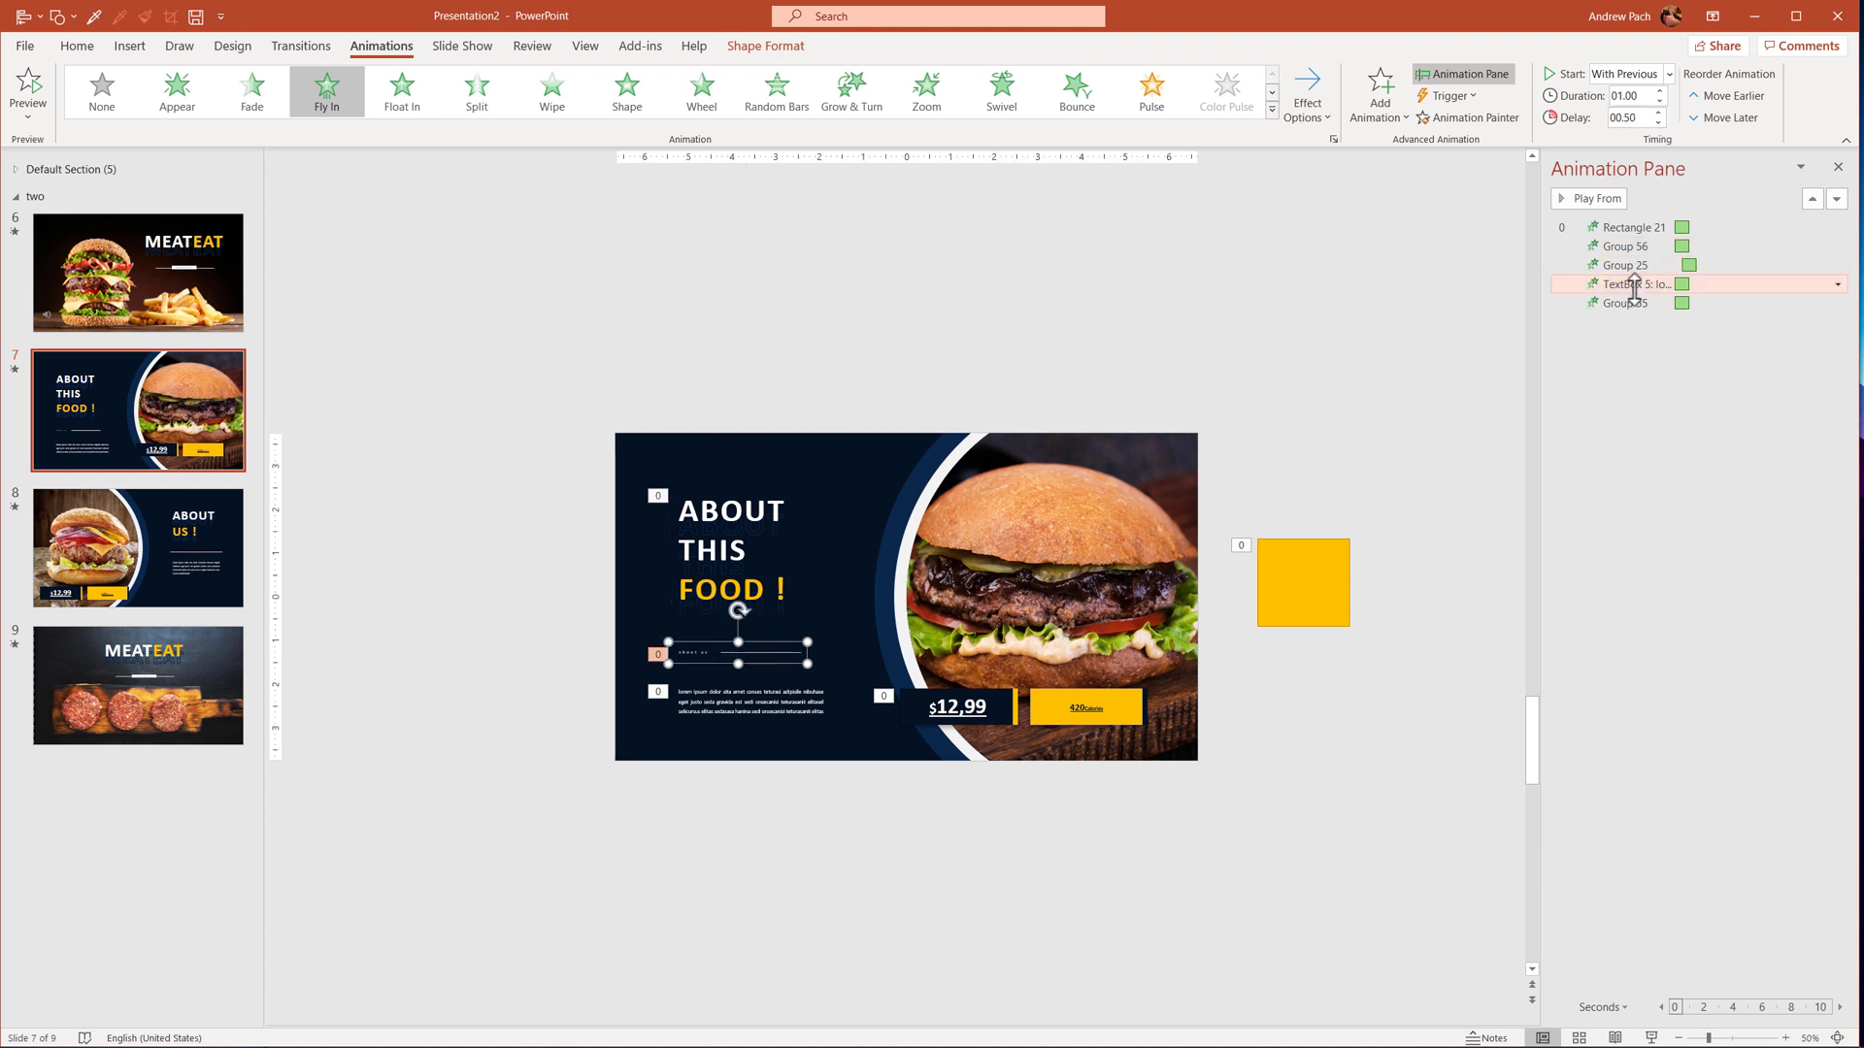
click(1659, 112)
click(1659, 112)
click(1634, 302)
click(1658, 115)
click(1658, 115)
click(1658, 115)
click(1659, 115)
click(1658, 114)
click(1658, 114)
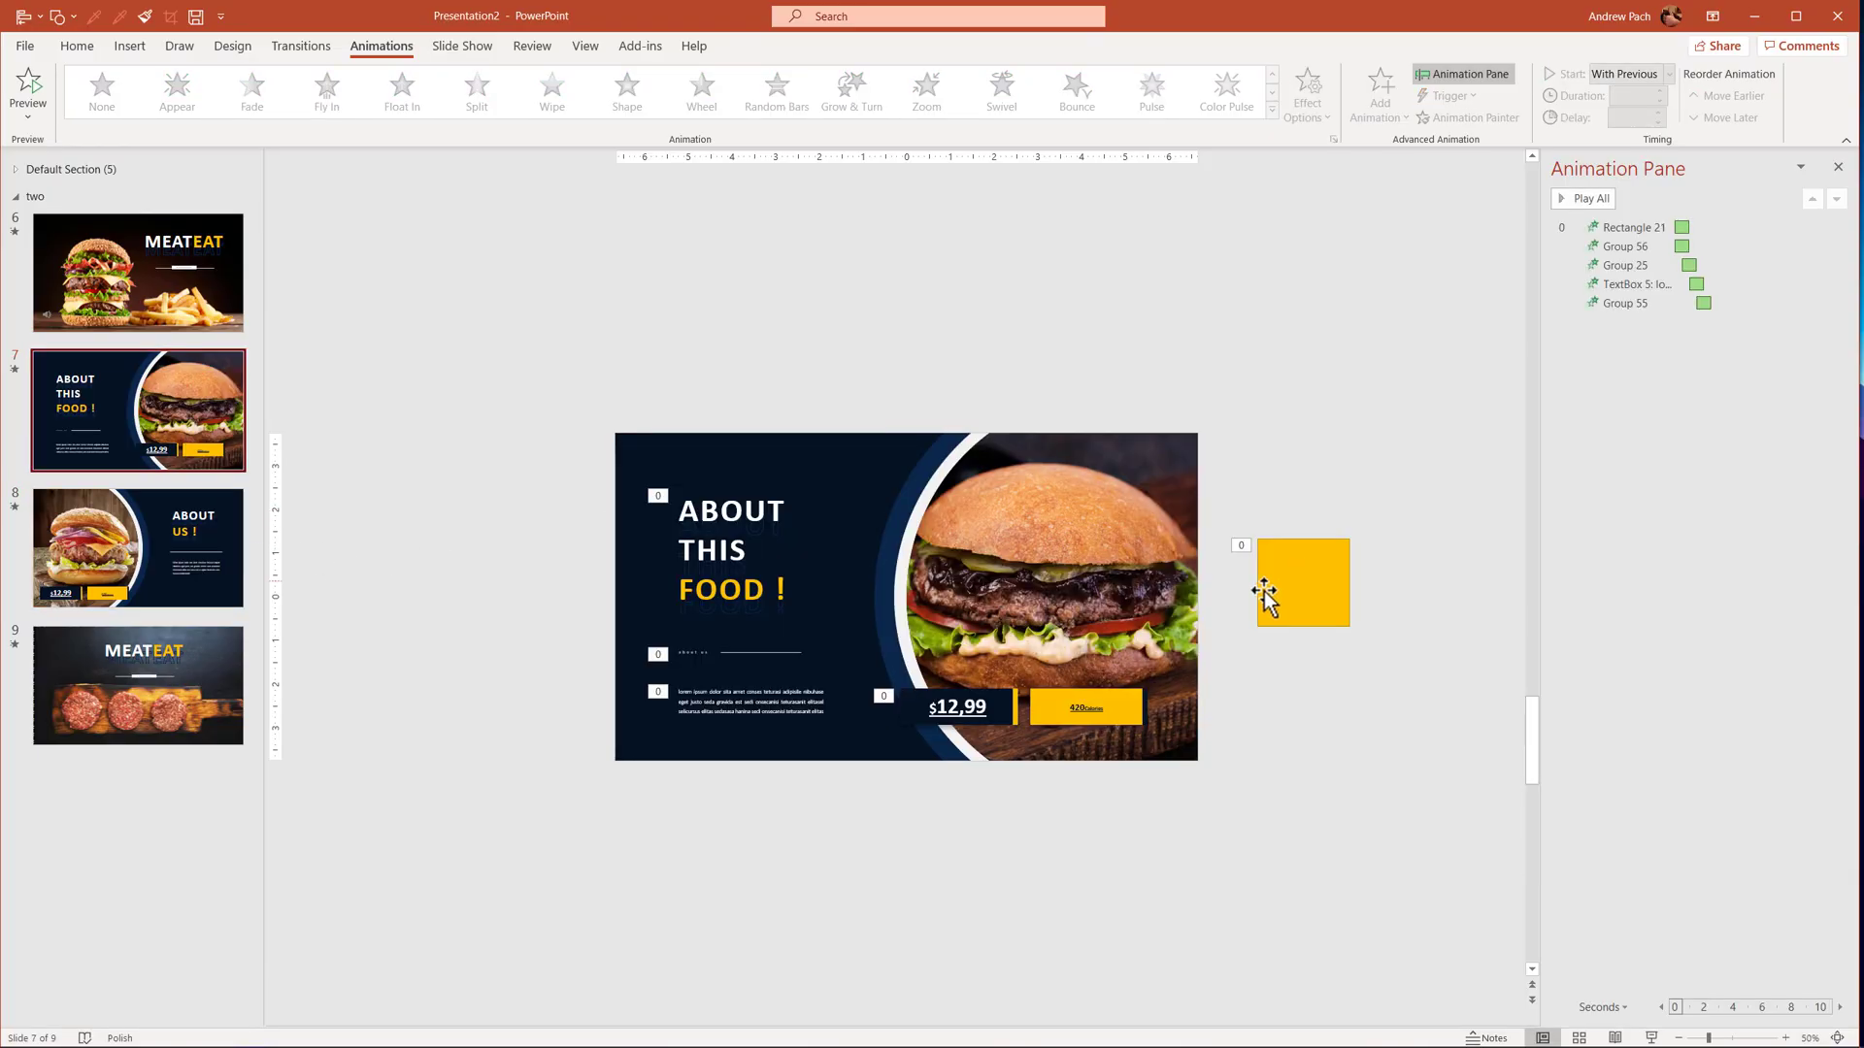
Move the yellow square from slide 7 onto the ABOUT US slide 8.
click(1303, 579)
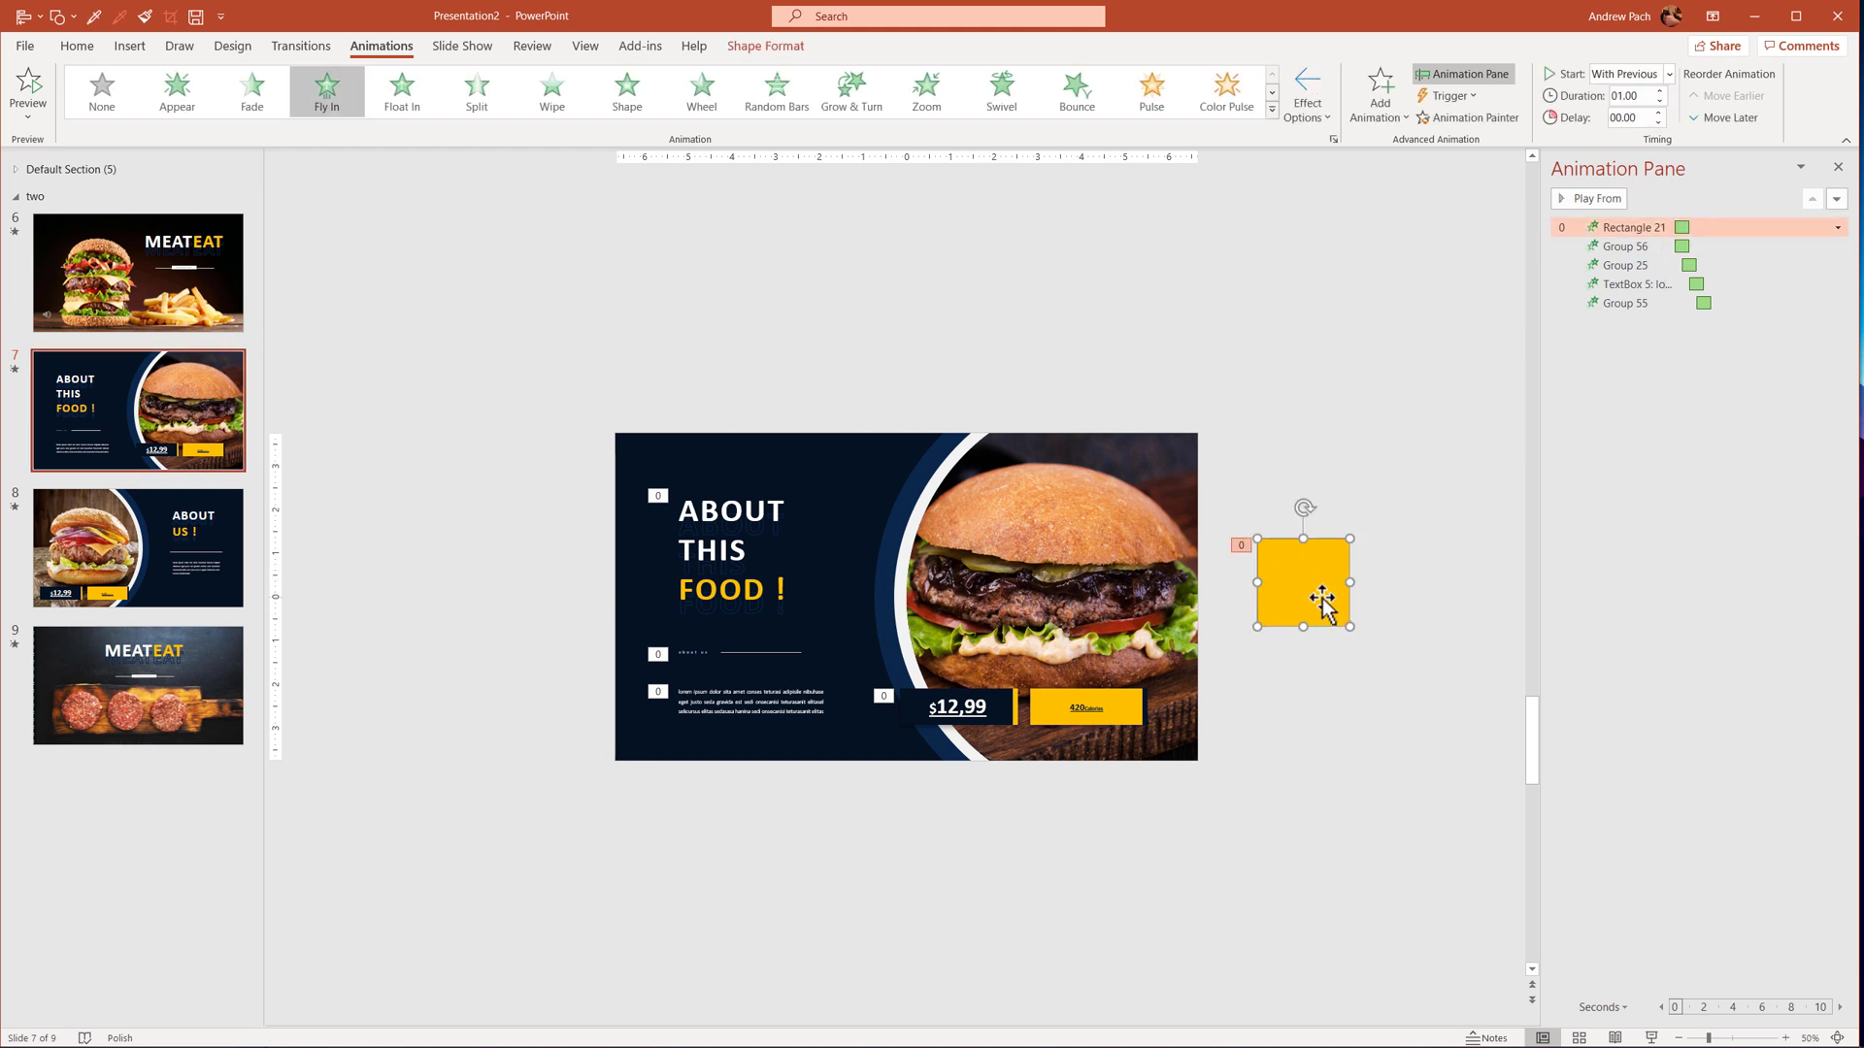
key(Delete)
click(152, 602)
key(ctrl+v)
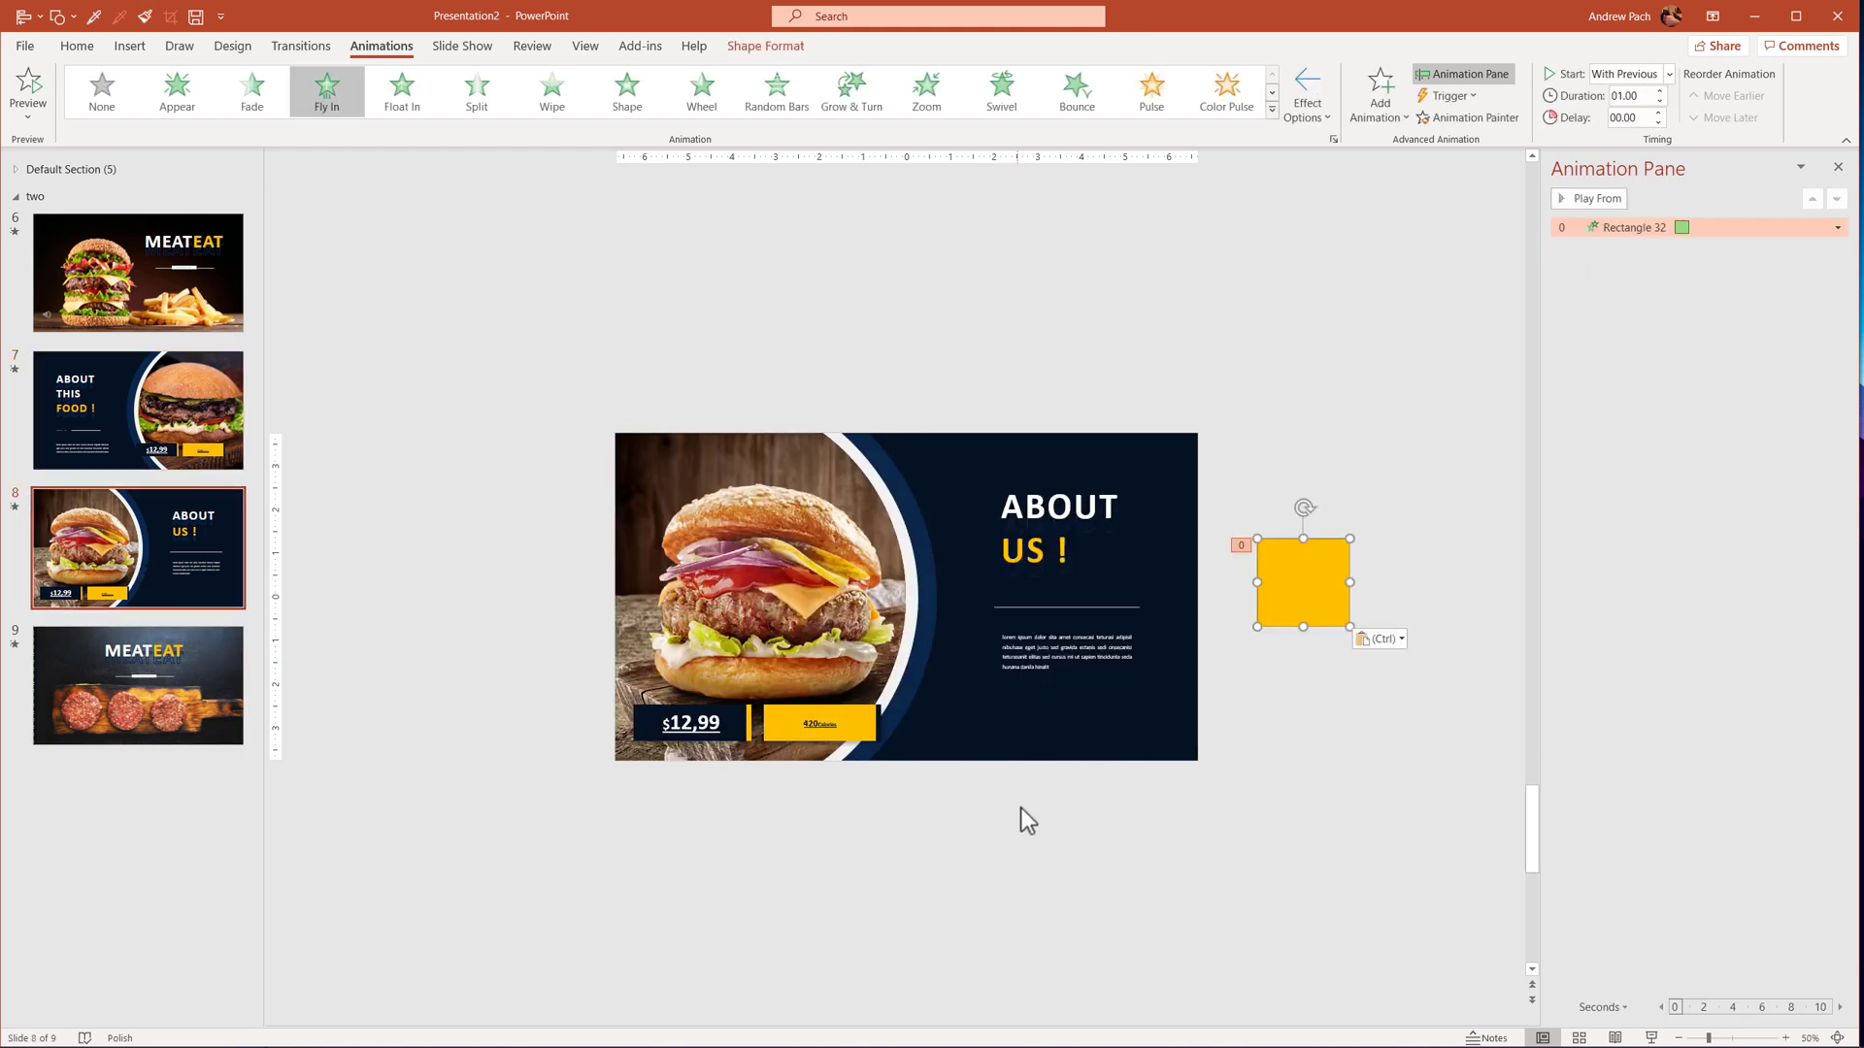
Paint the square's fly-in onto the ABOUT US title, line, body text and price group.
click(1466, 125)
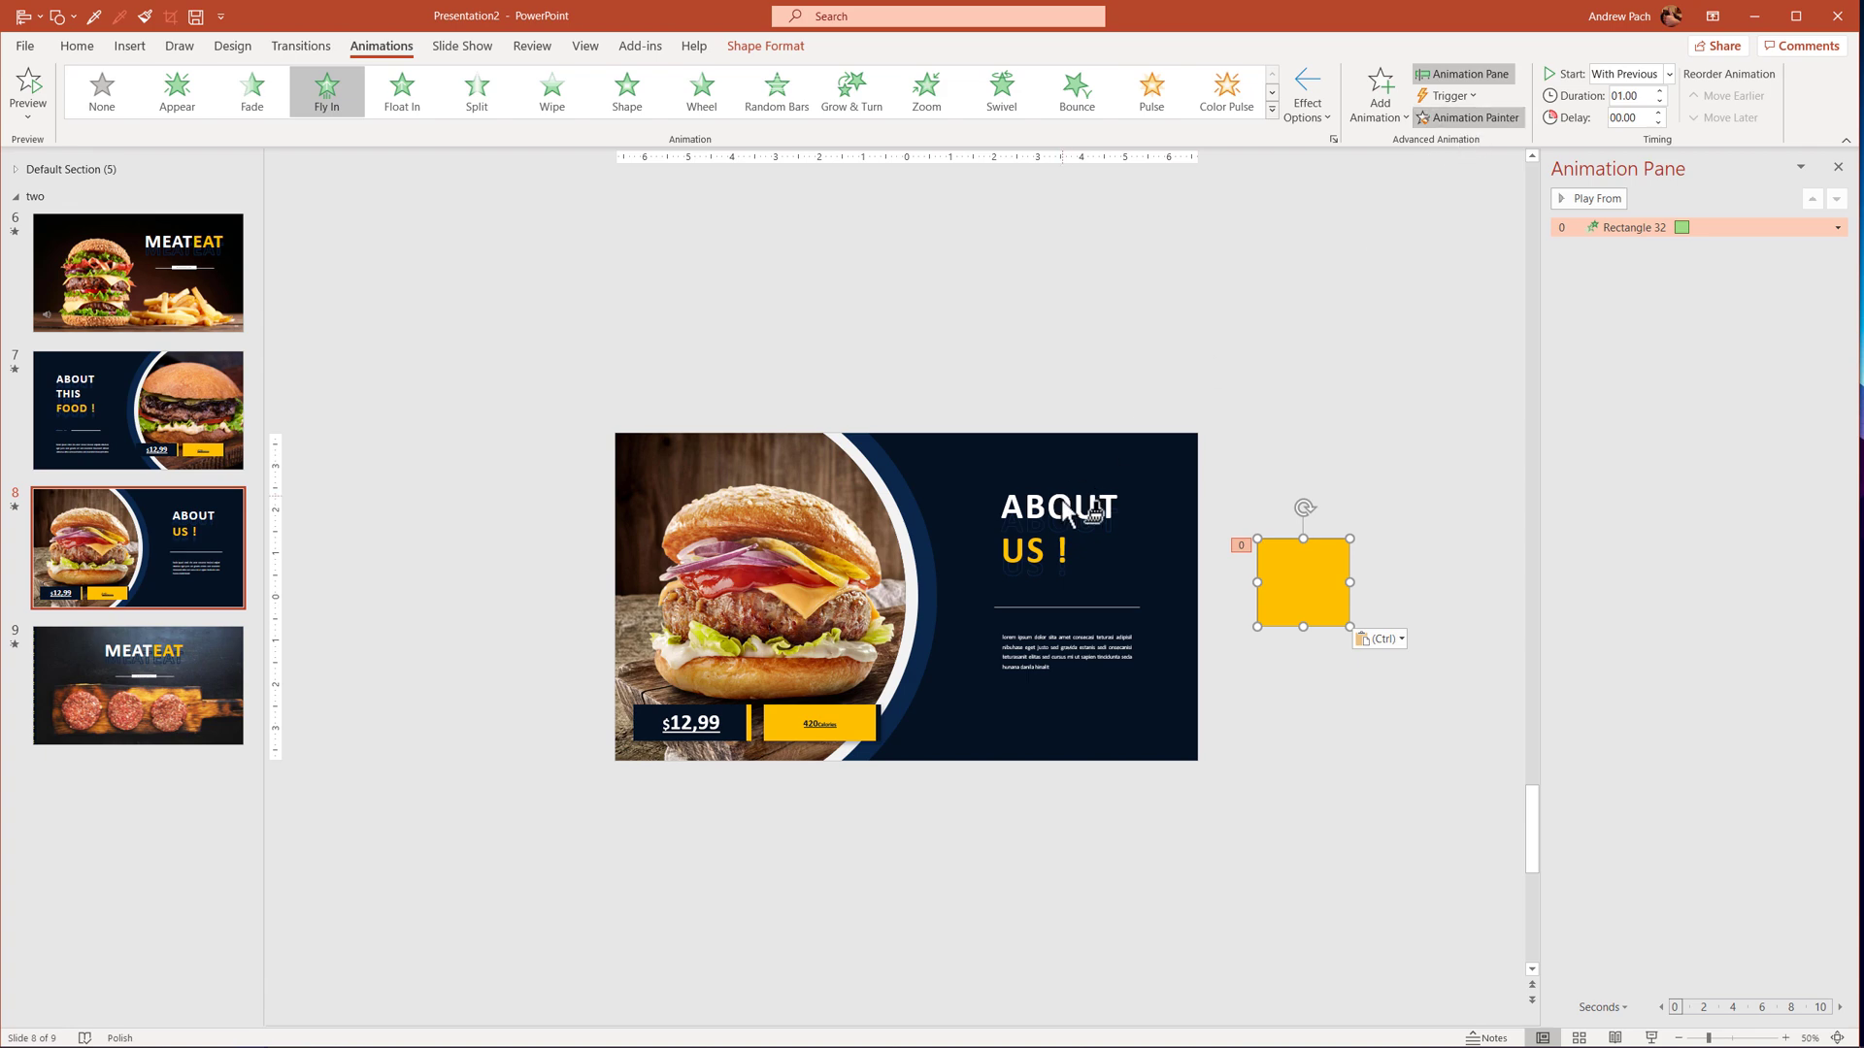
click(1060, 503)
click(1445, 122)
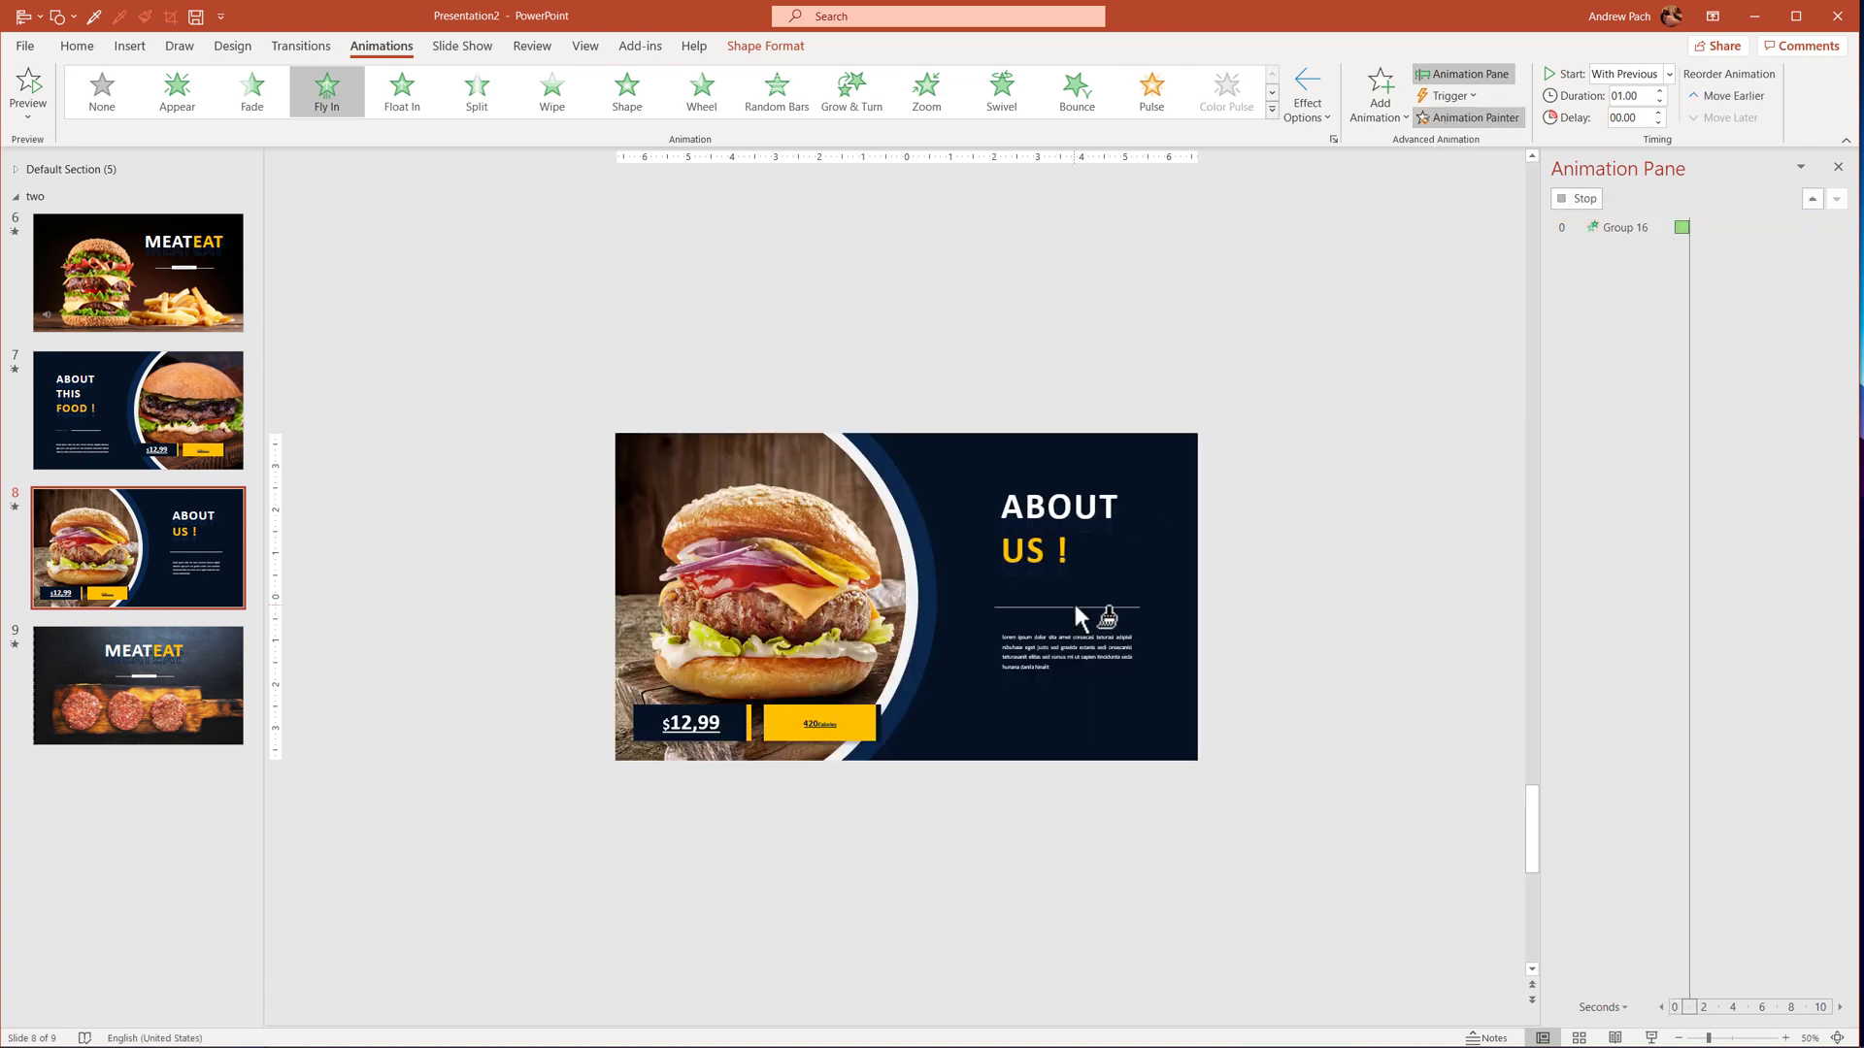
click(1073, 603)
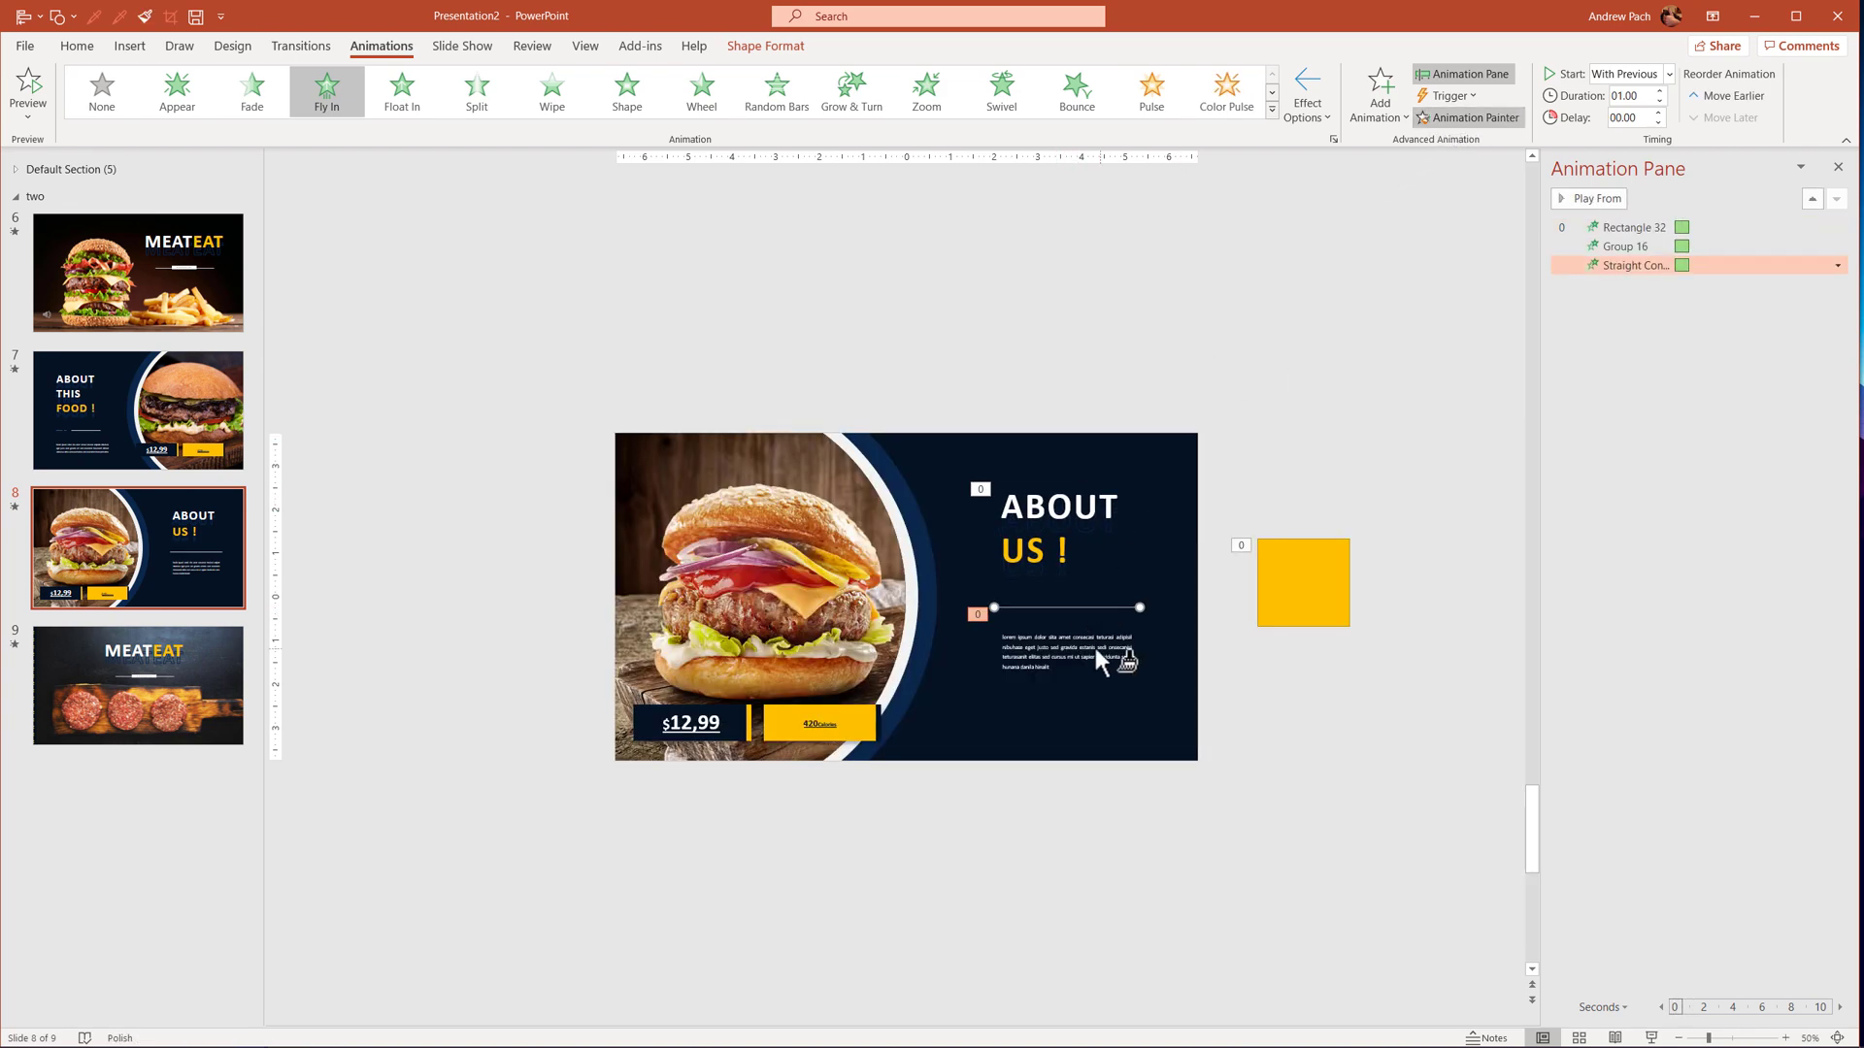
click(1086, 651)
click(1466, 118)
click(806, 727)
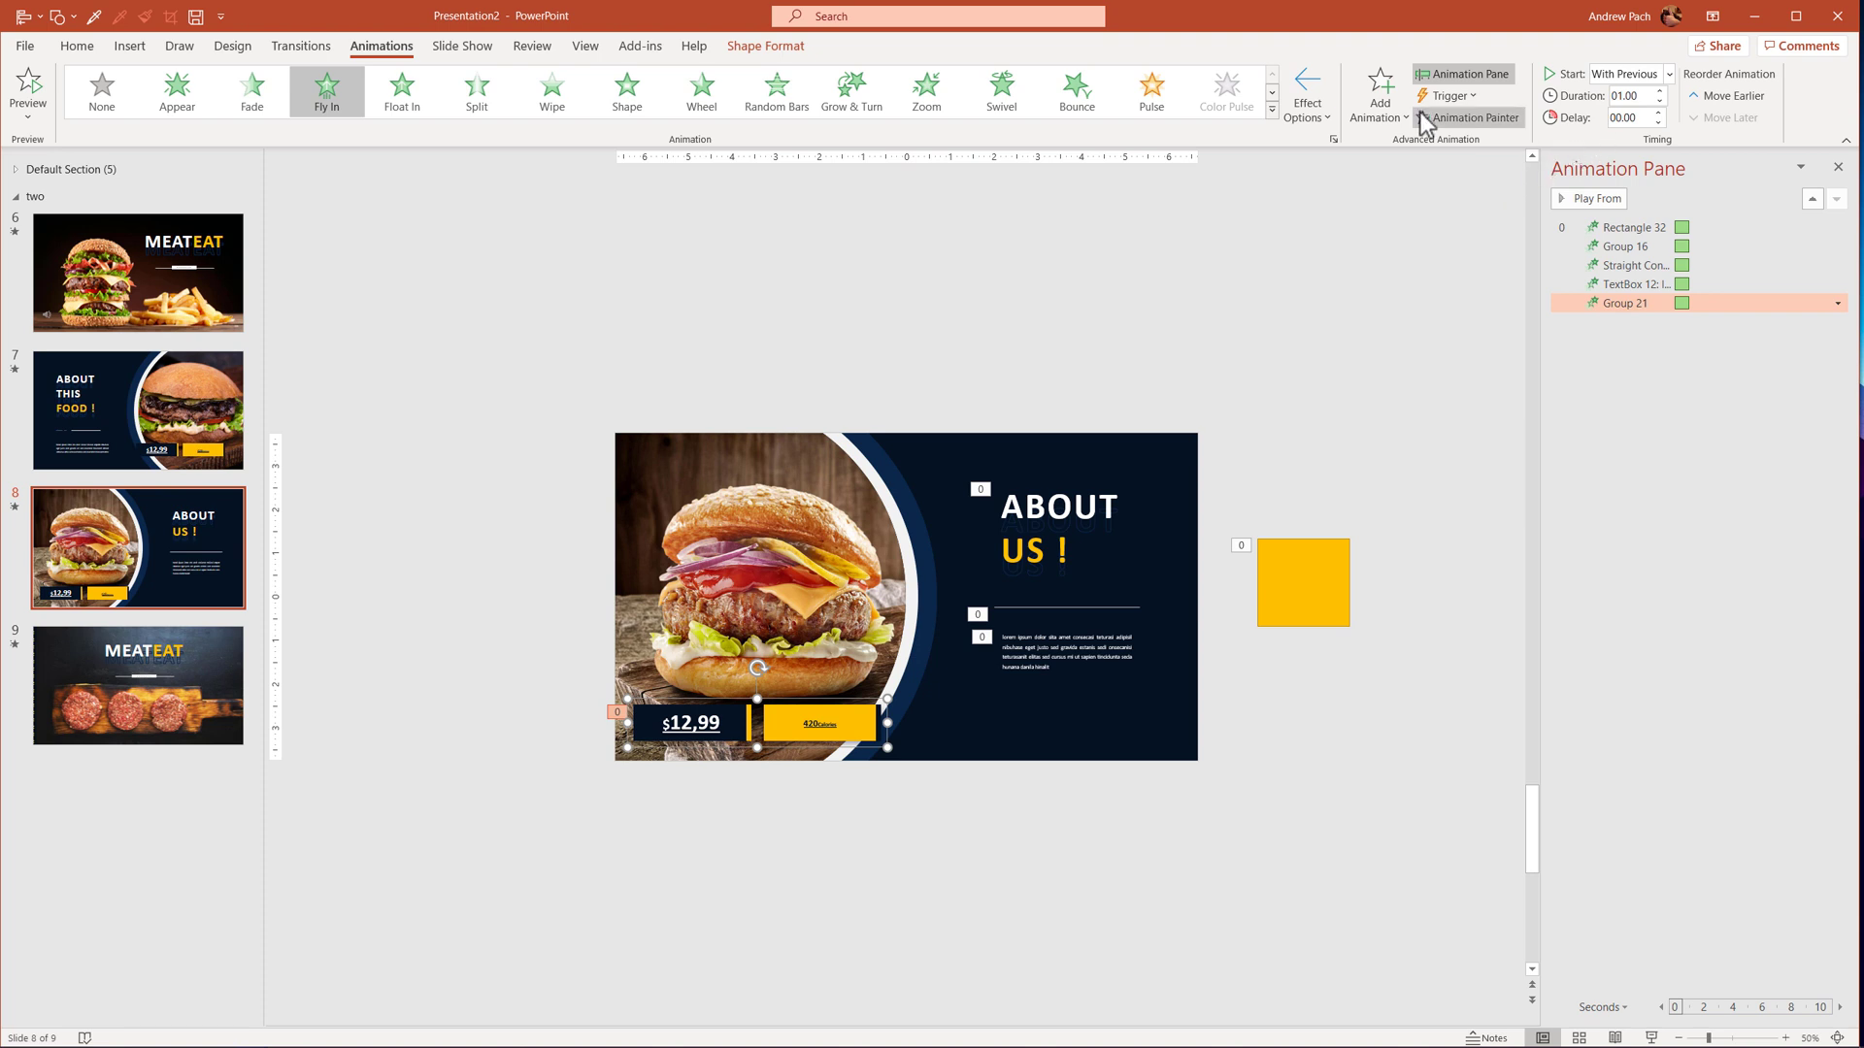
Set the price group to fly in from the left and delay the line by 01.00.
click(1324, 113)
click(1359, 272)
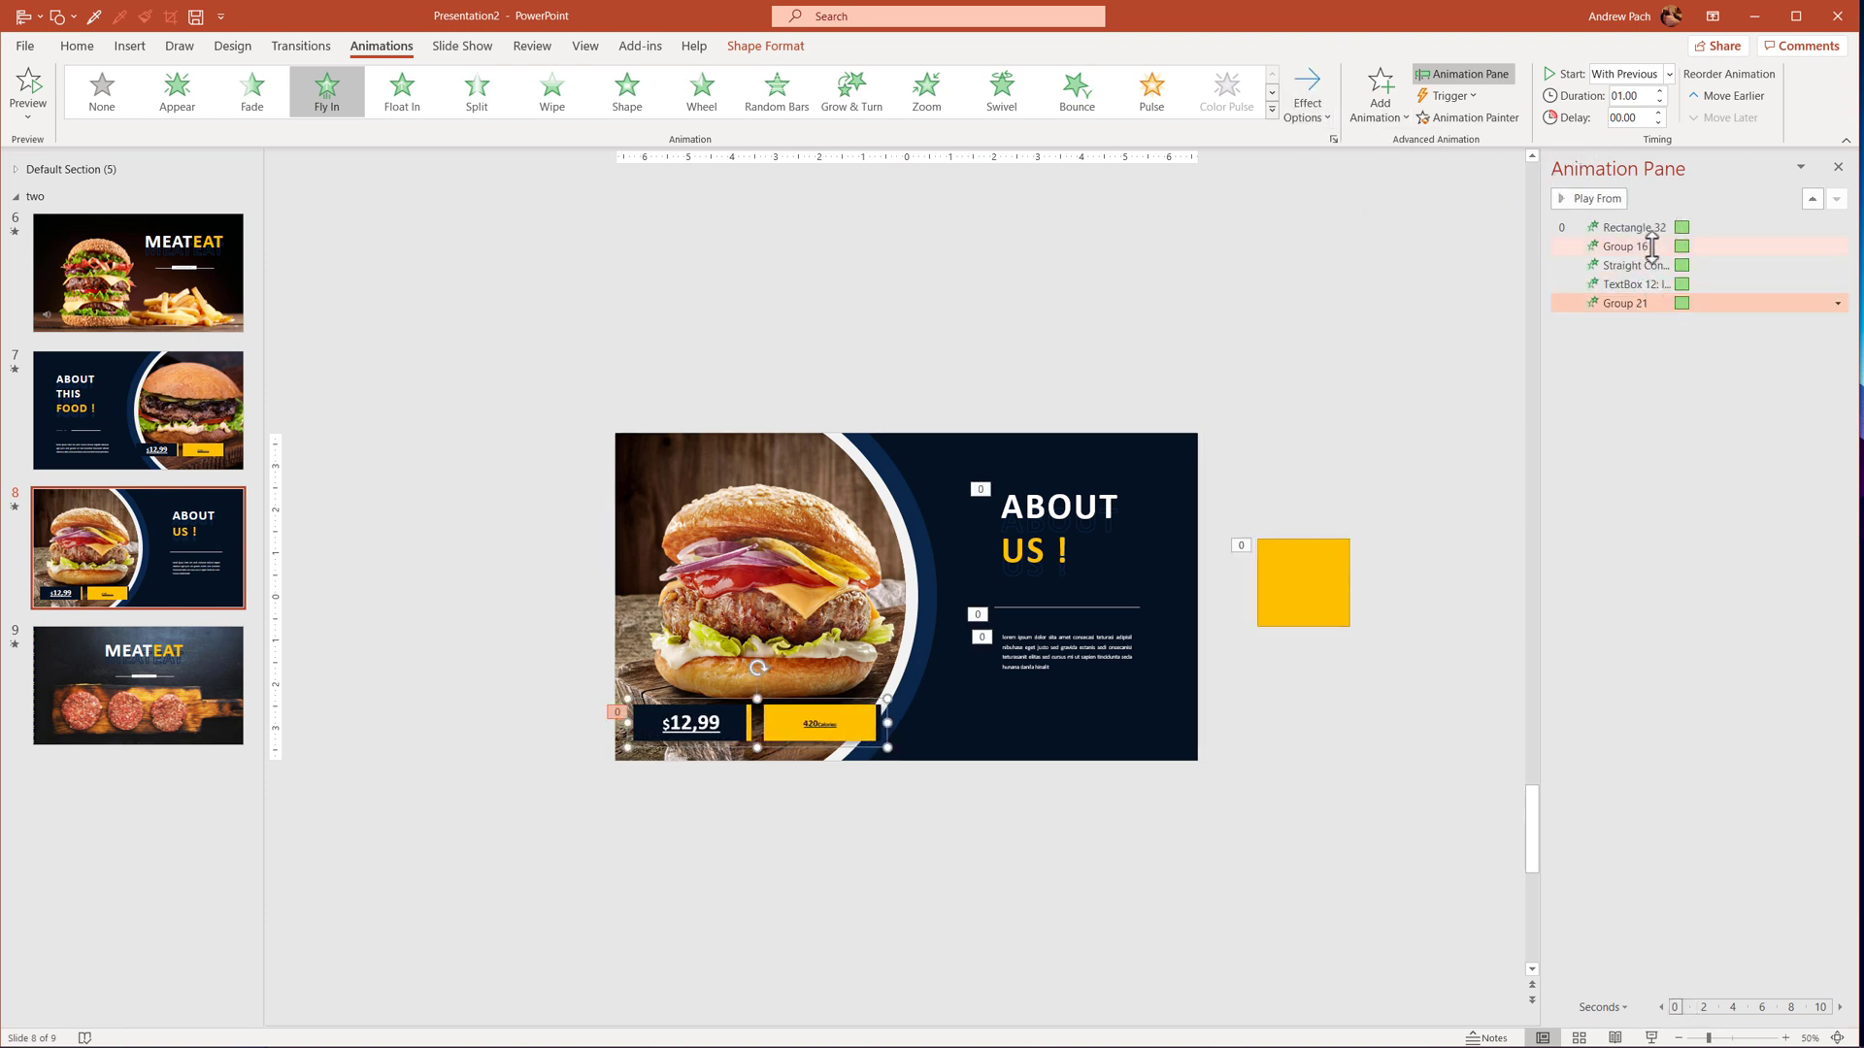
click(1651, 247)
key(Down)
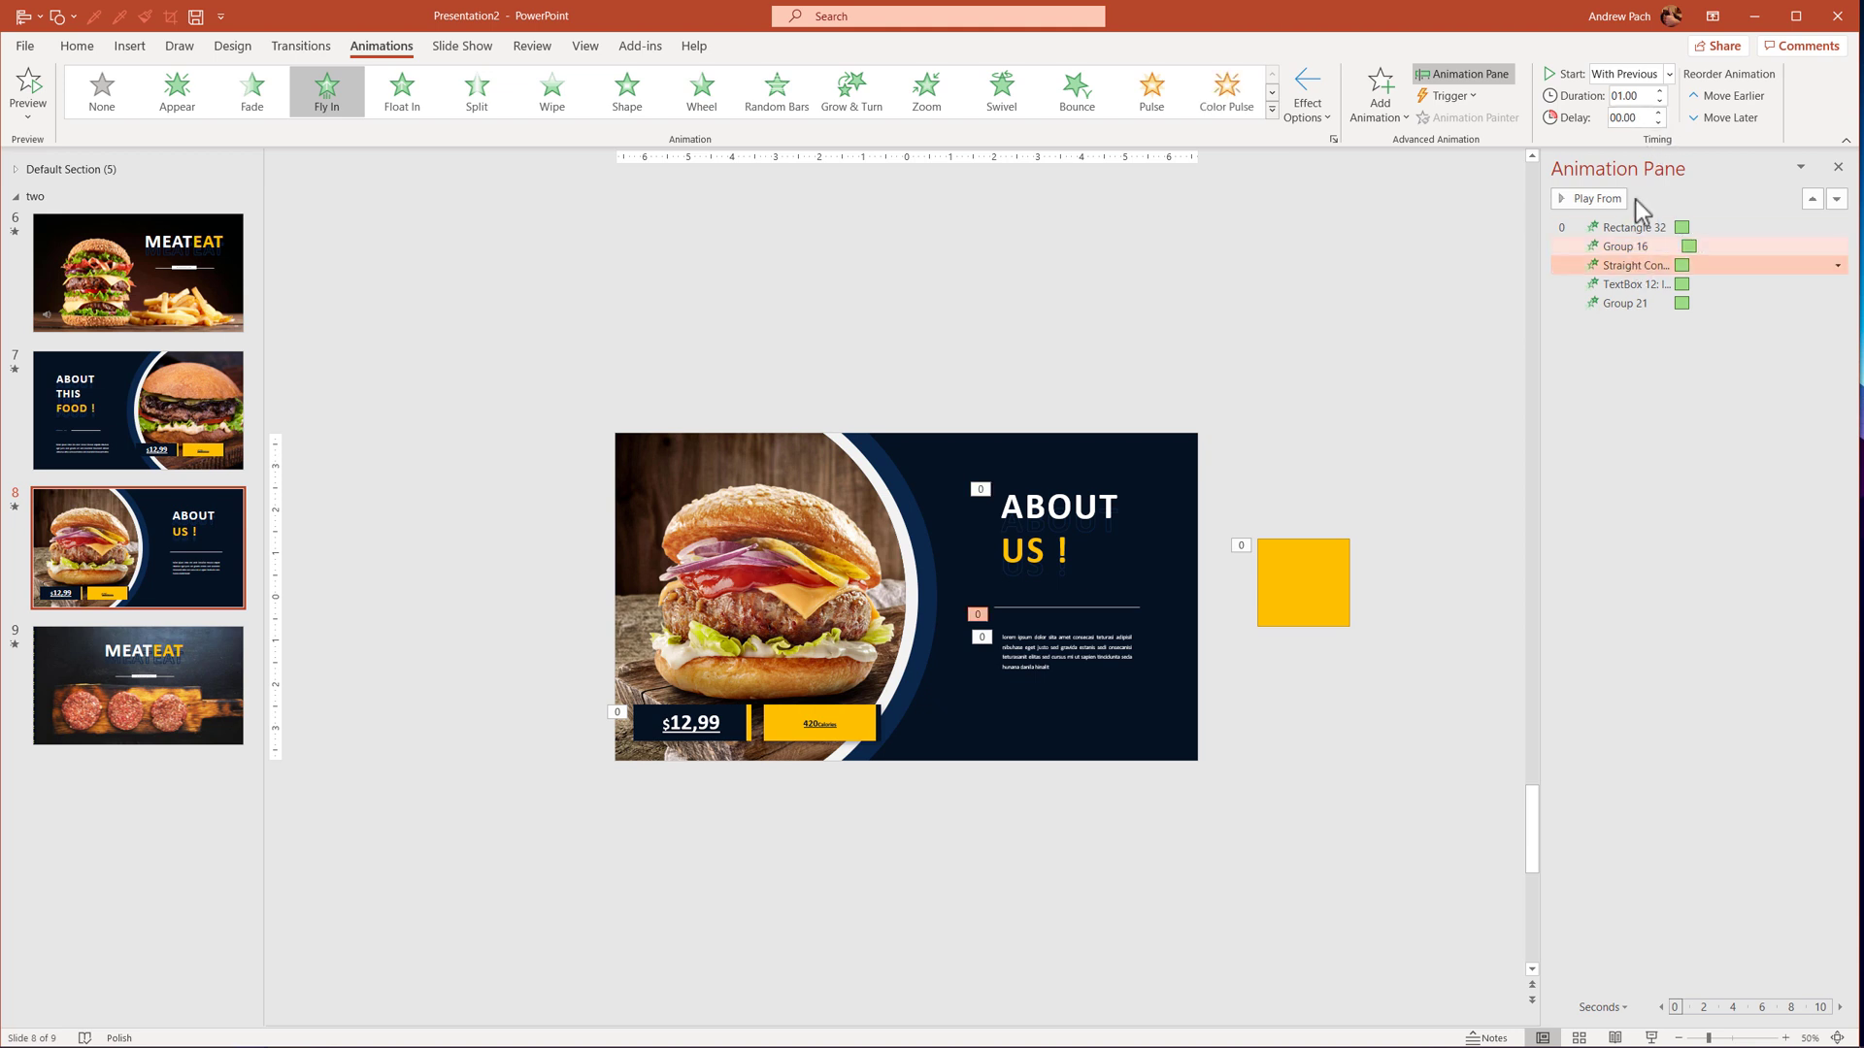
click(1658, 113)
click(1659, 112)
click(1659, 113)
click(1658, 113)
Delay the price group to 01.50 and body text to 01.25, then cut the yellow square.
click(1652, 299)
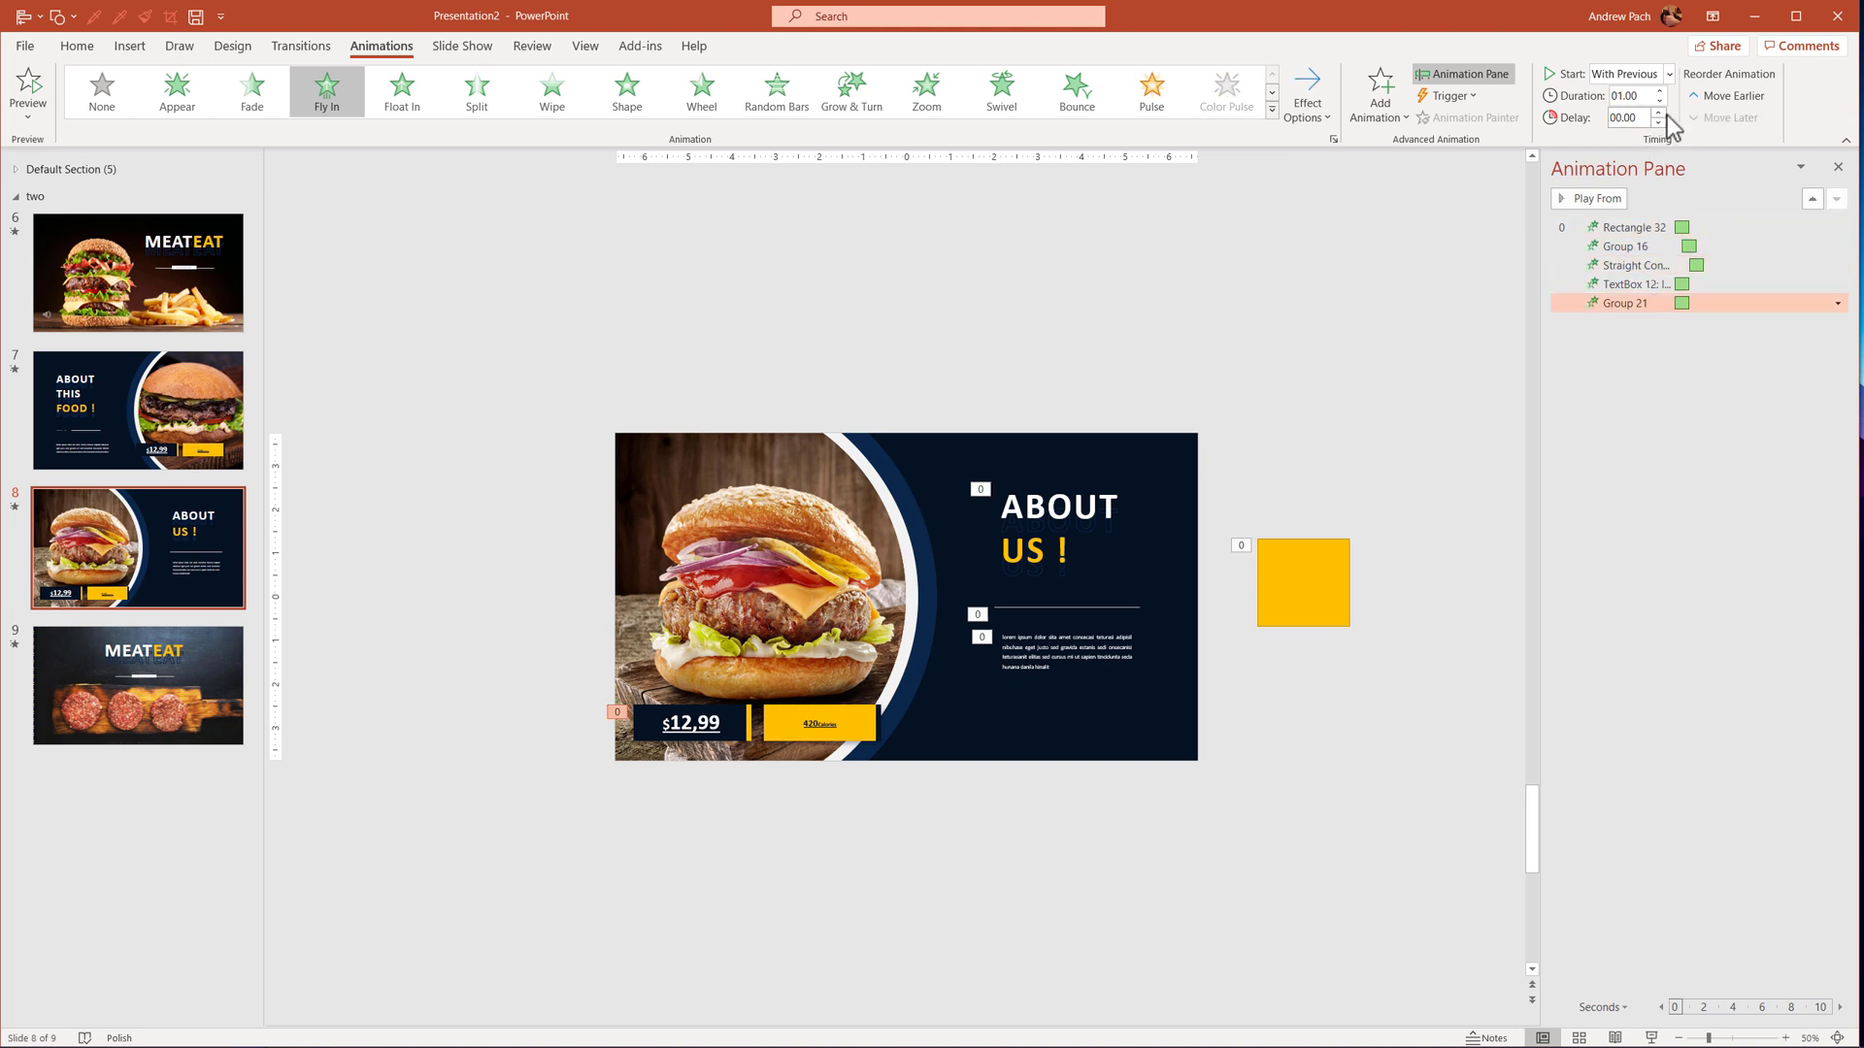
click(1659, 112)
click(1659, 113)
click(1659, 113)
click(1659, 113)
click(1659, 112)
click(1659, 113)
click(1662, 112)
click(1662, 113)
click(1650, 283)
click(1660, 113)
click(1660, 113)
click(1658, 114)
click(1659, 114)
click(1659, 114)
click(1658, 113)
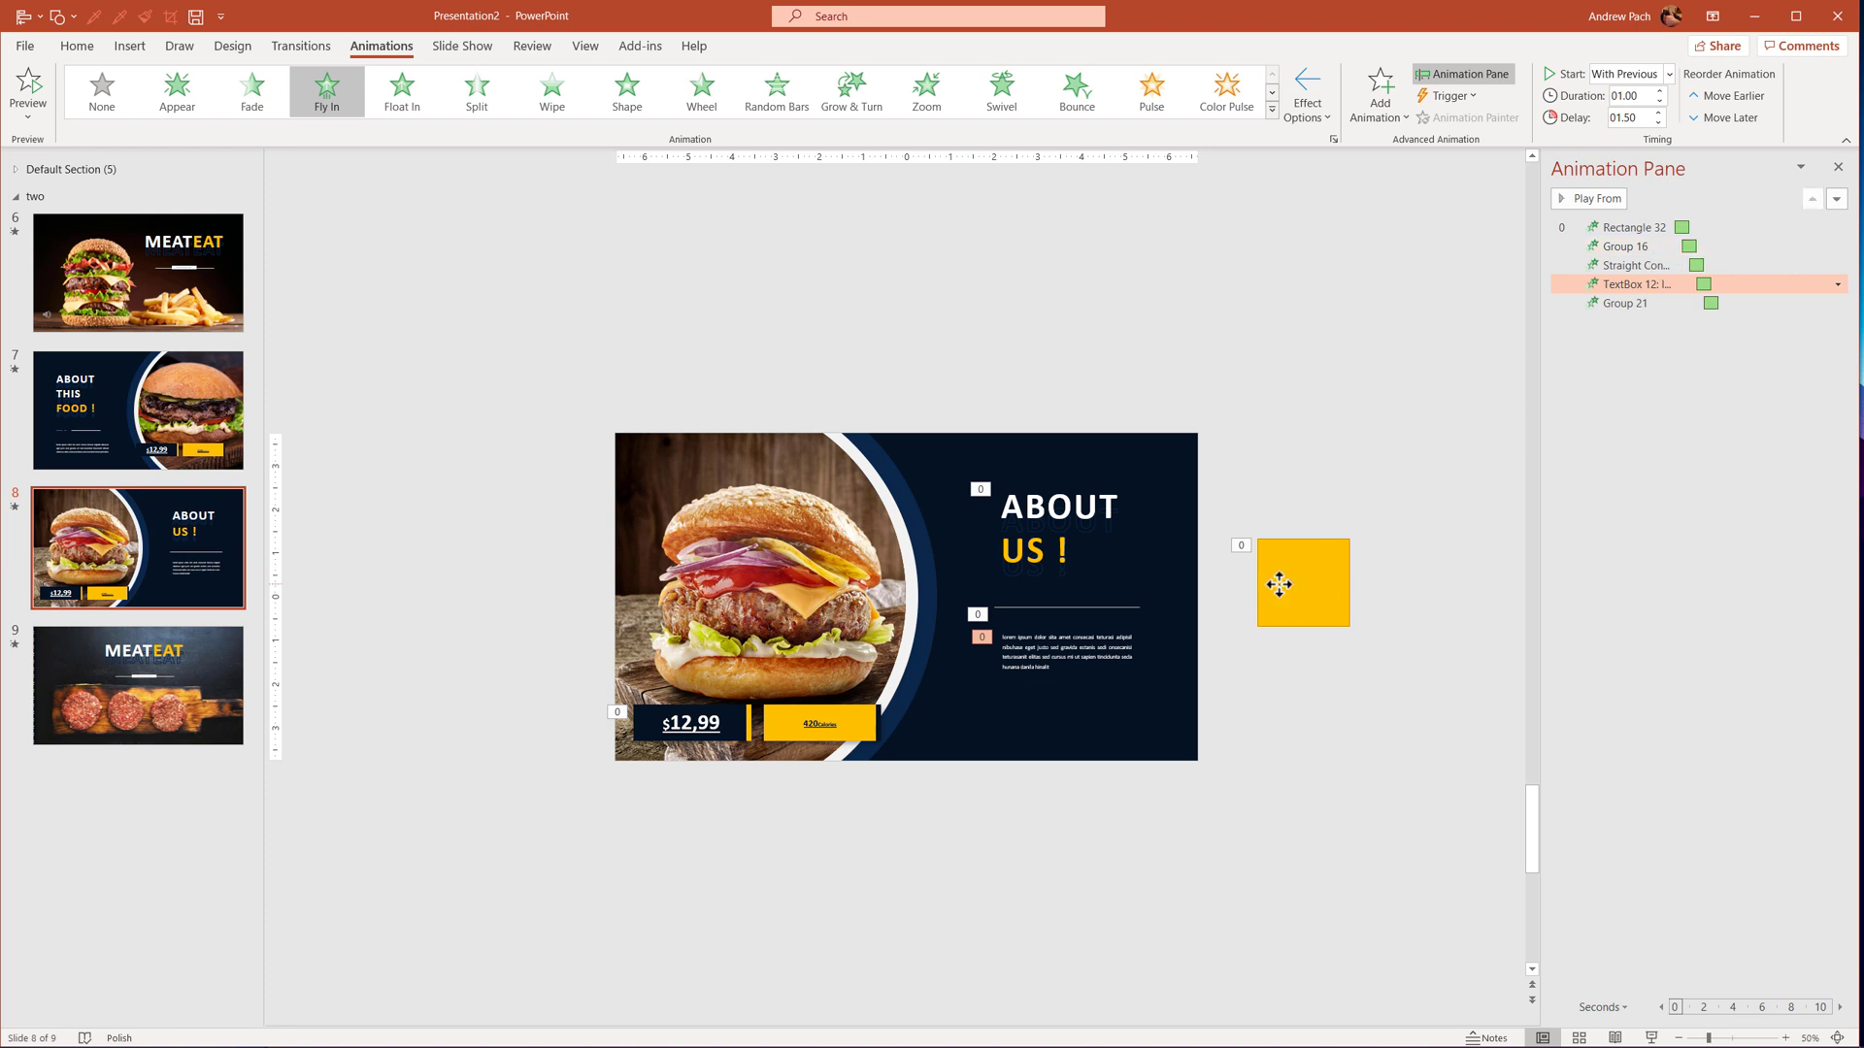
drag(1277, 583, 1328, 567)
key(ctrl+x)
Paint the square's fly-in onto slide 9's MEATEAT group, delete the square, and return to slide 6.
click(208, 714)
key(ctrl+v)
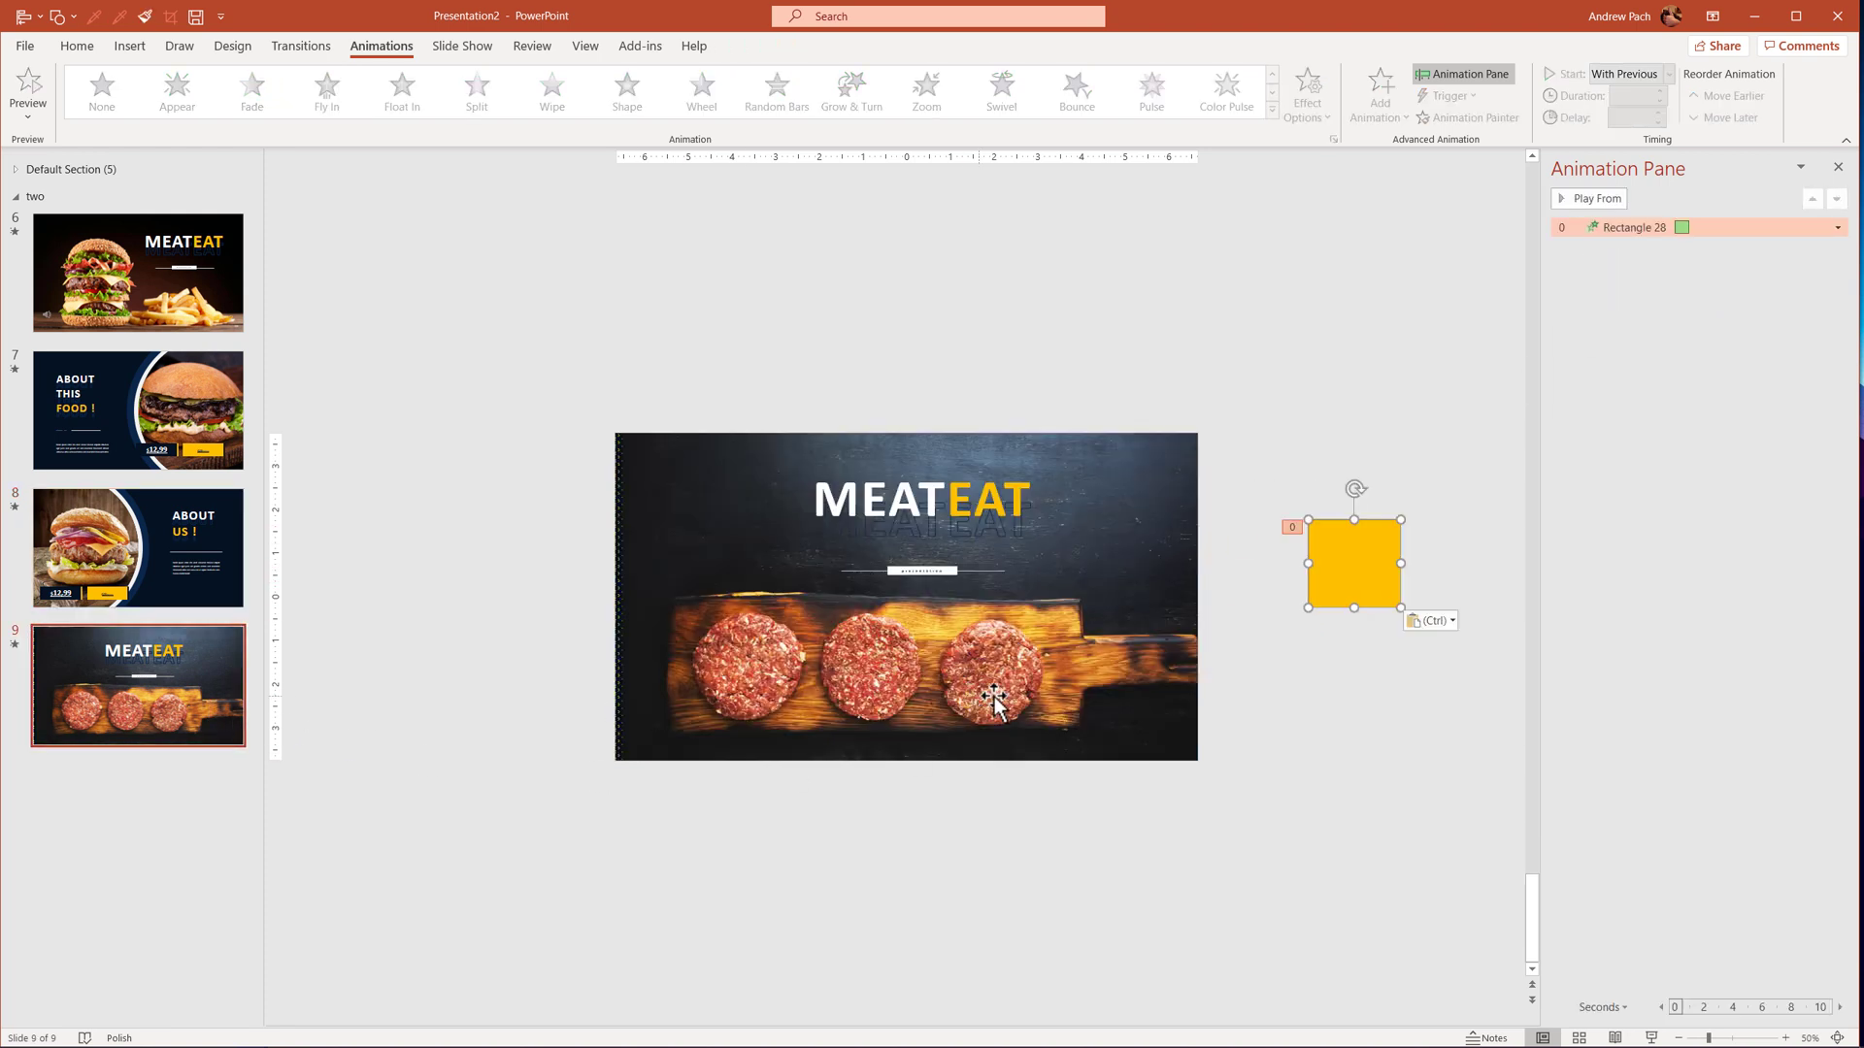
click(1451, 118)
click(944, 497)
click(1322, 553)
key(Delete)
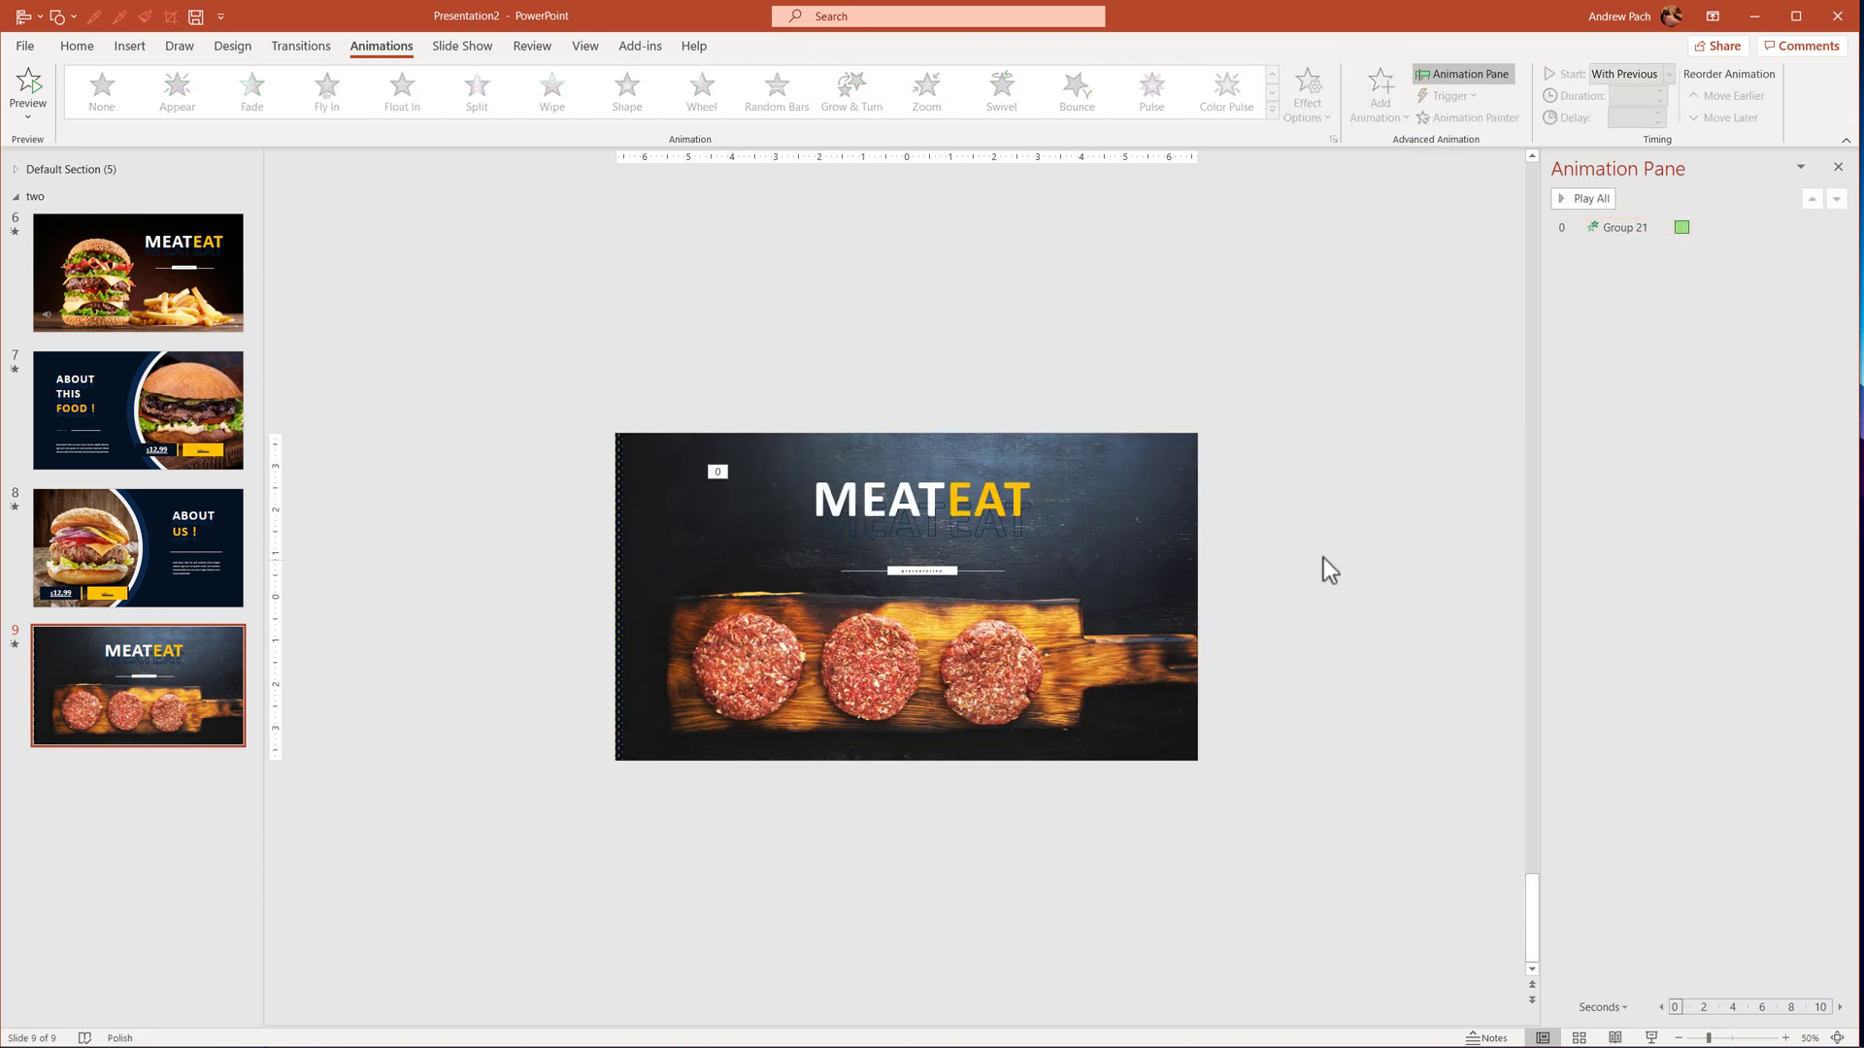
click(178, 308)
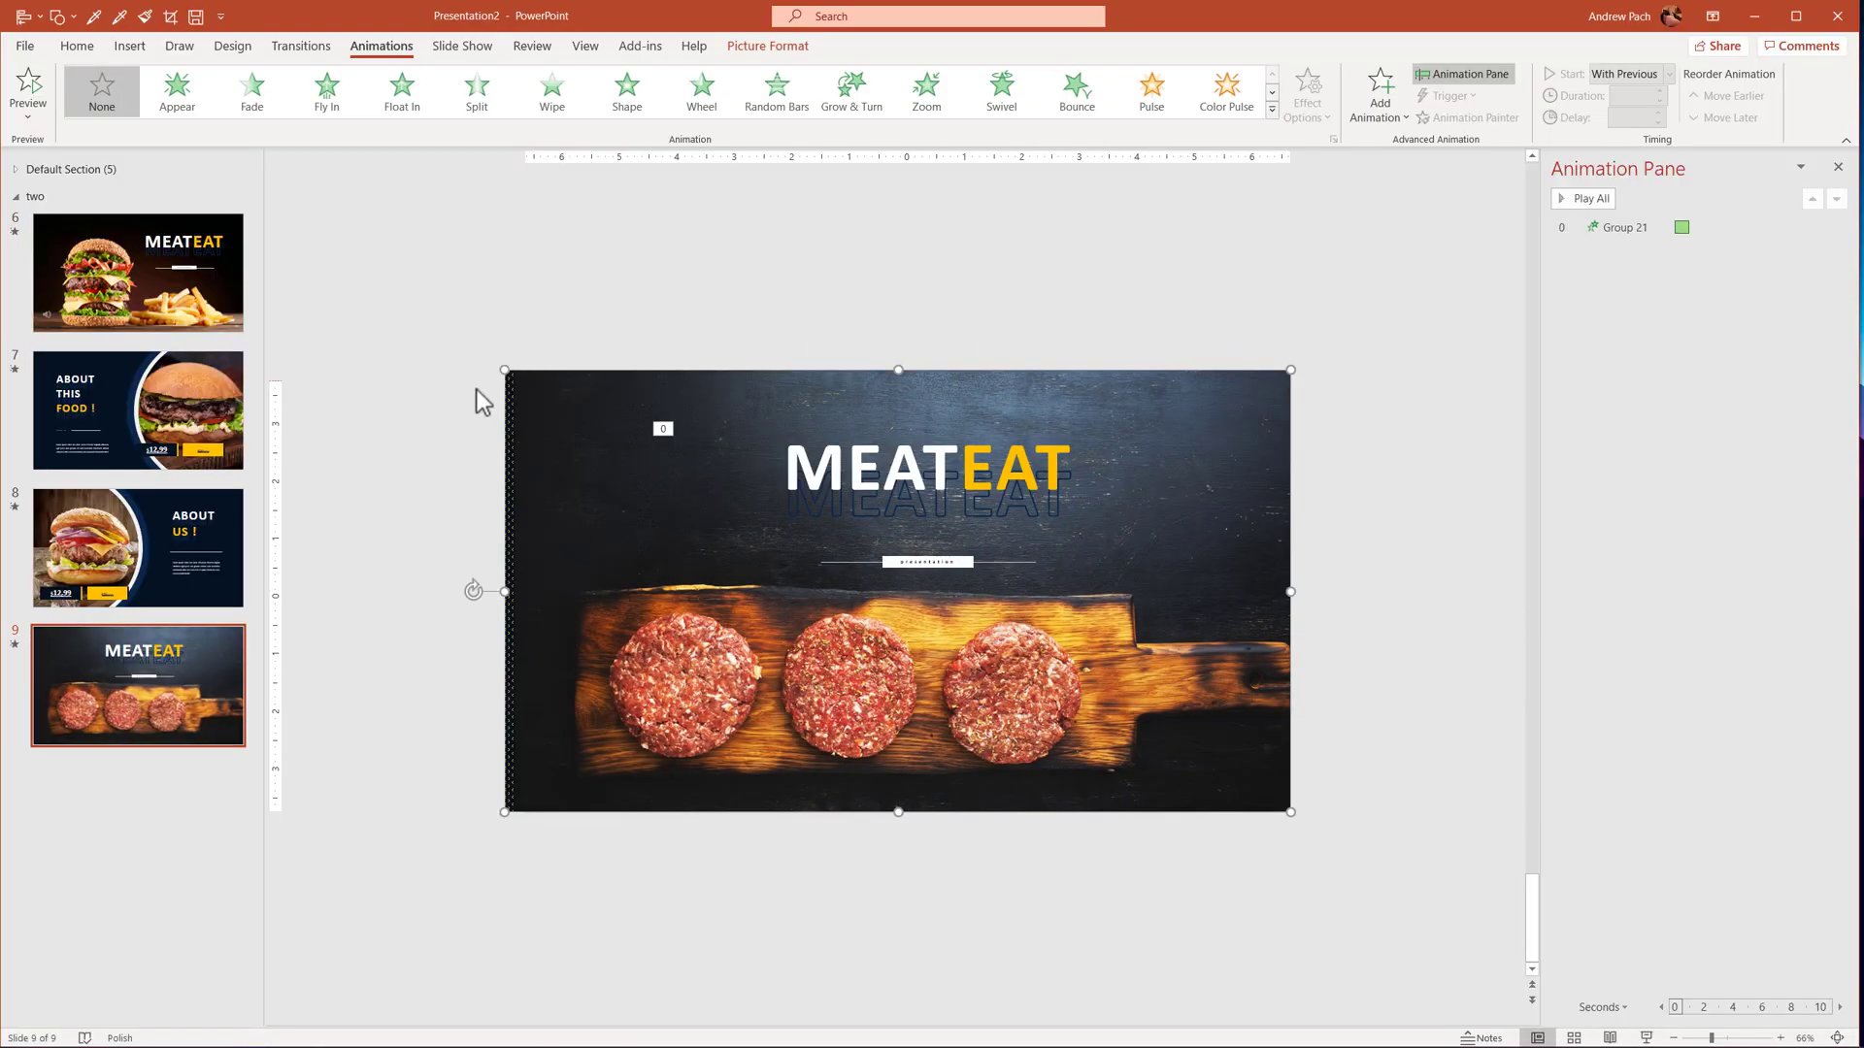
scroll(541, 428, down, 4)
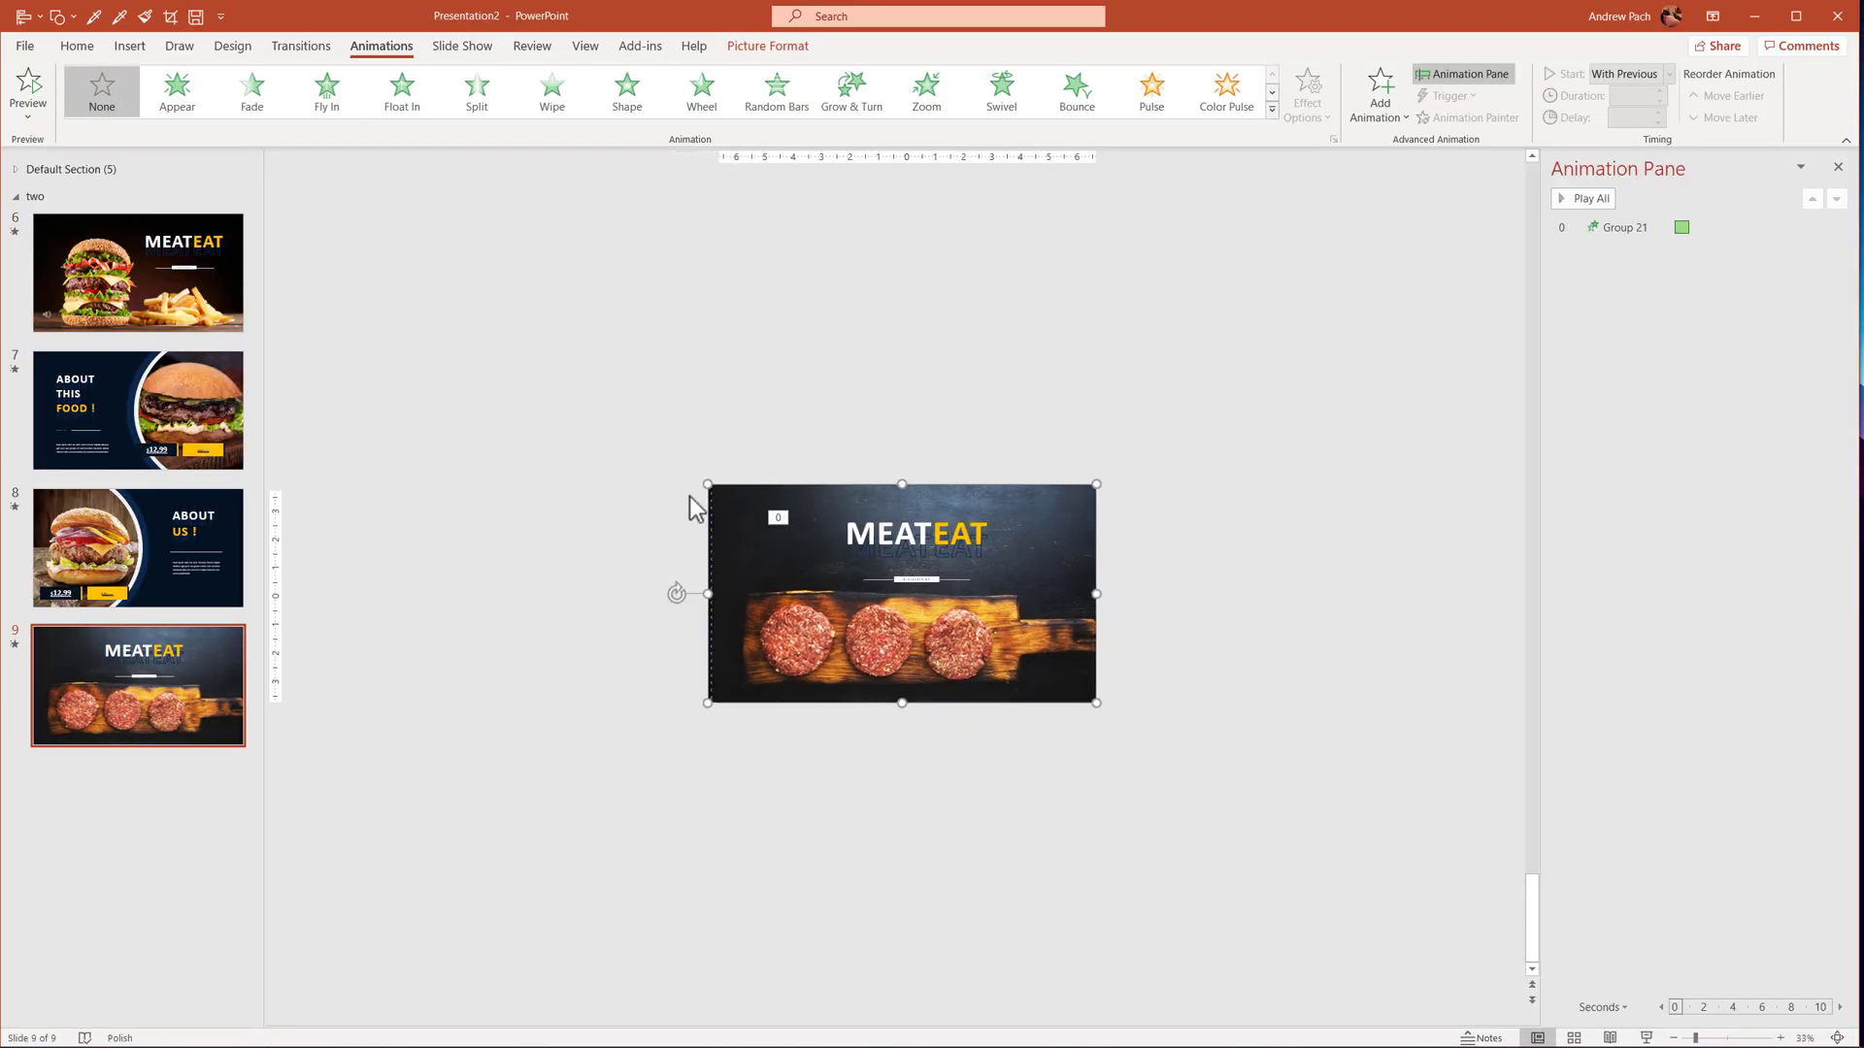
key(Escape)
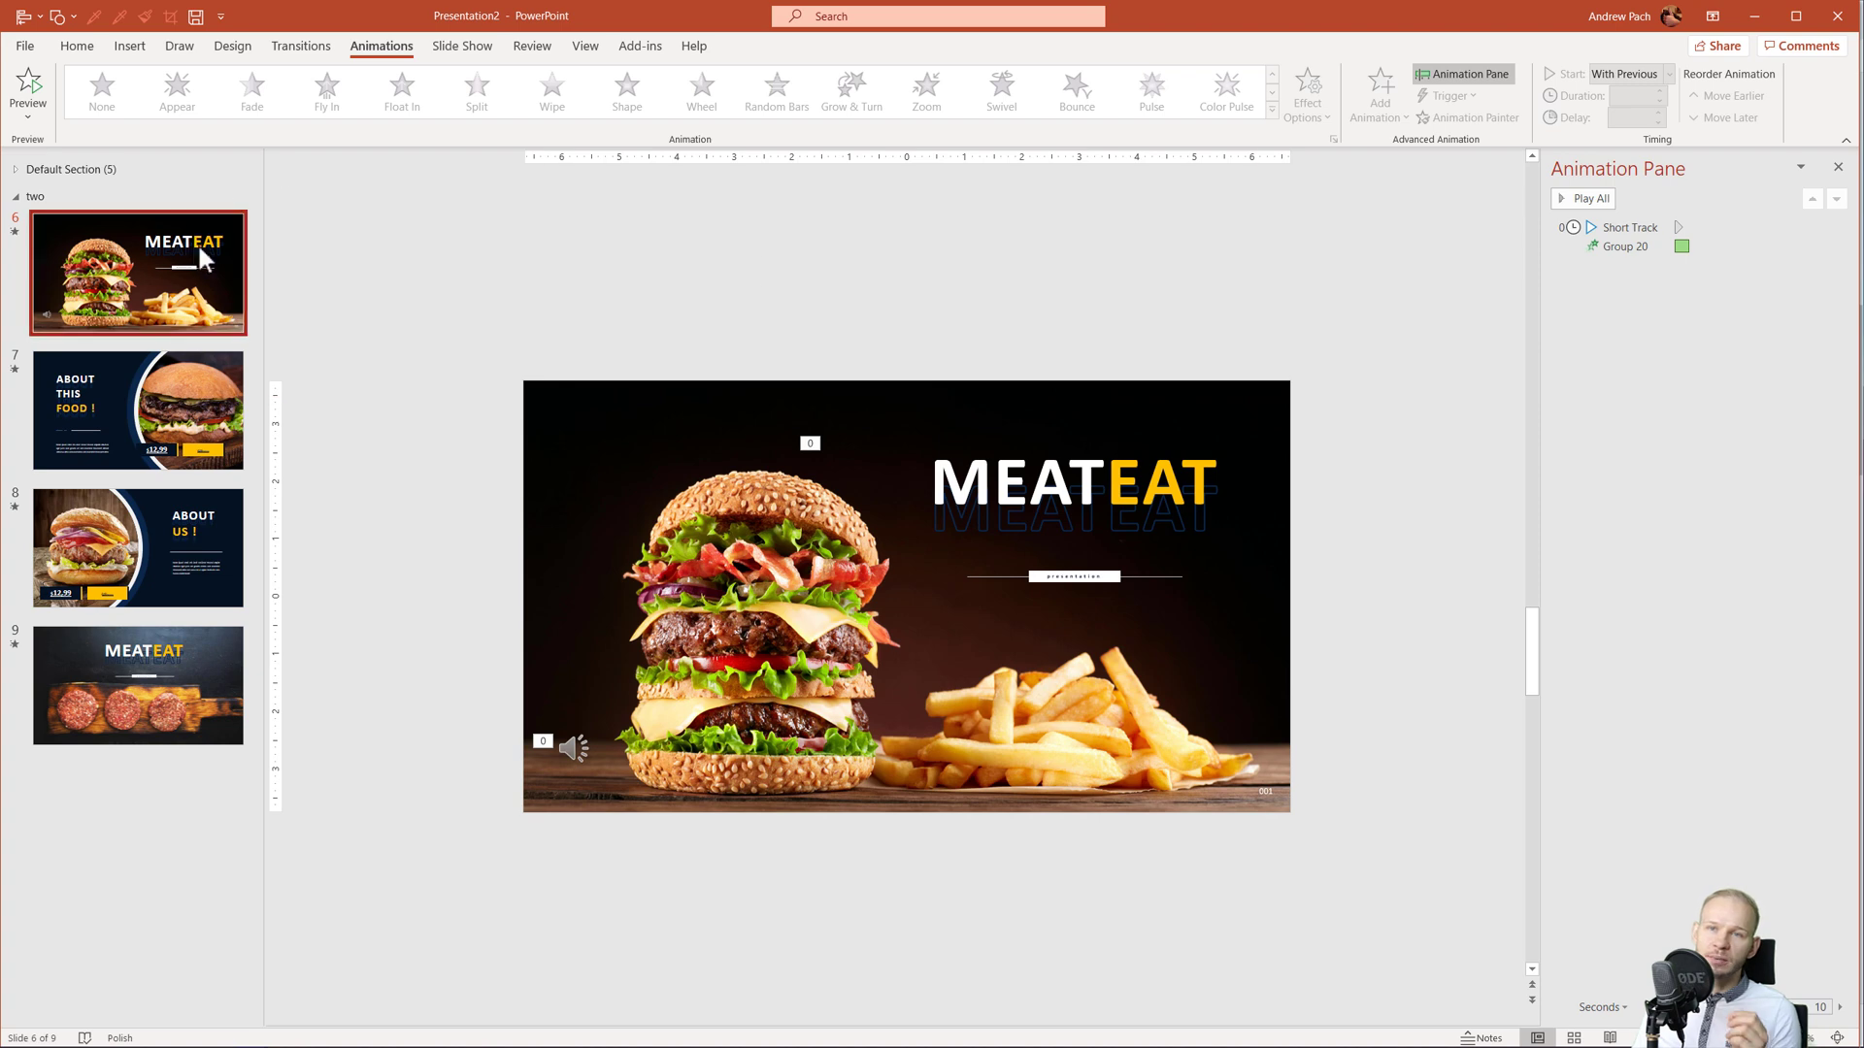
click(27, 48)
click(91, 398)
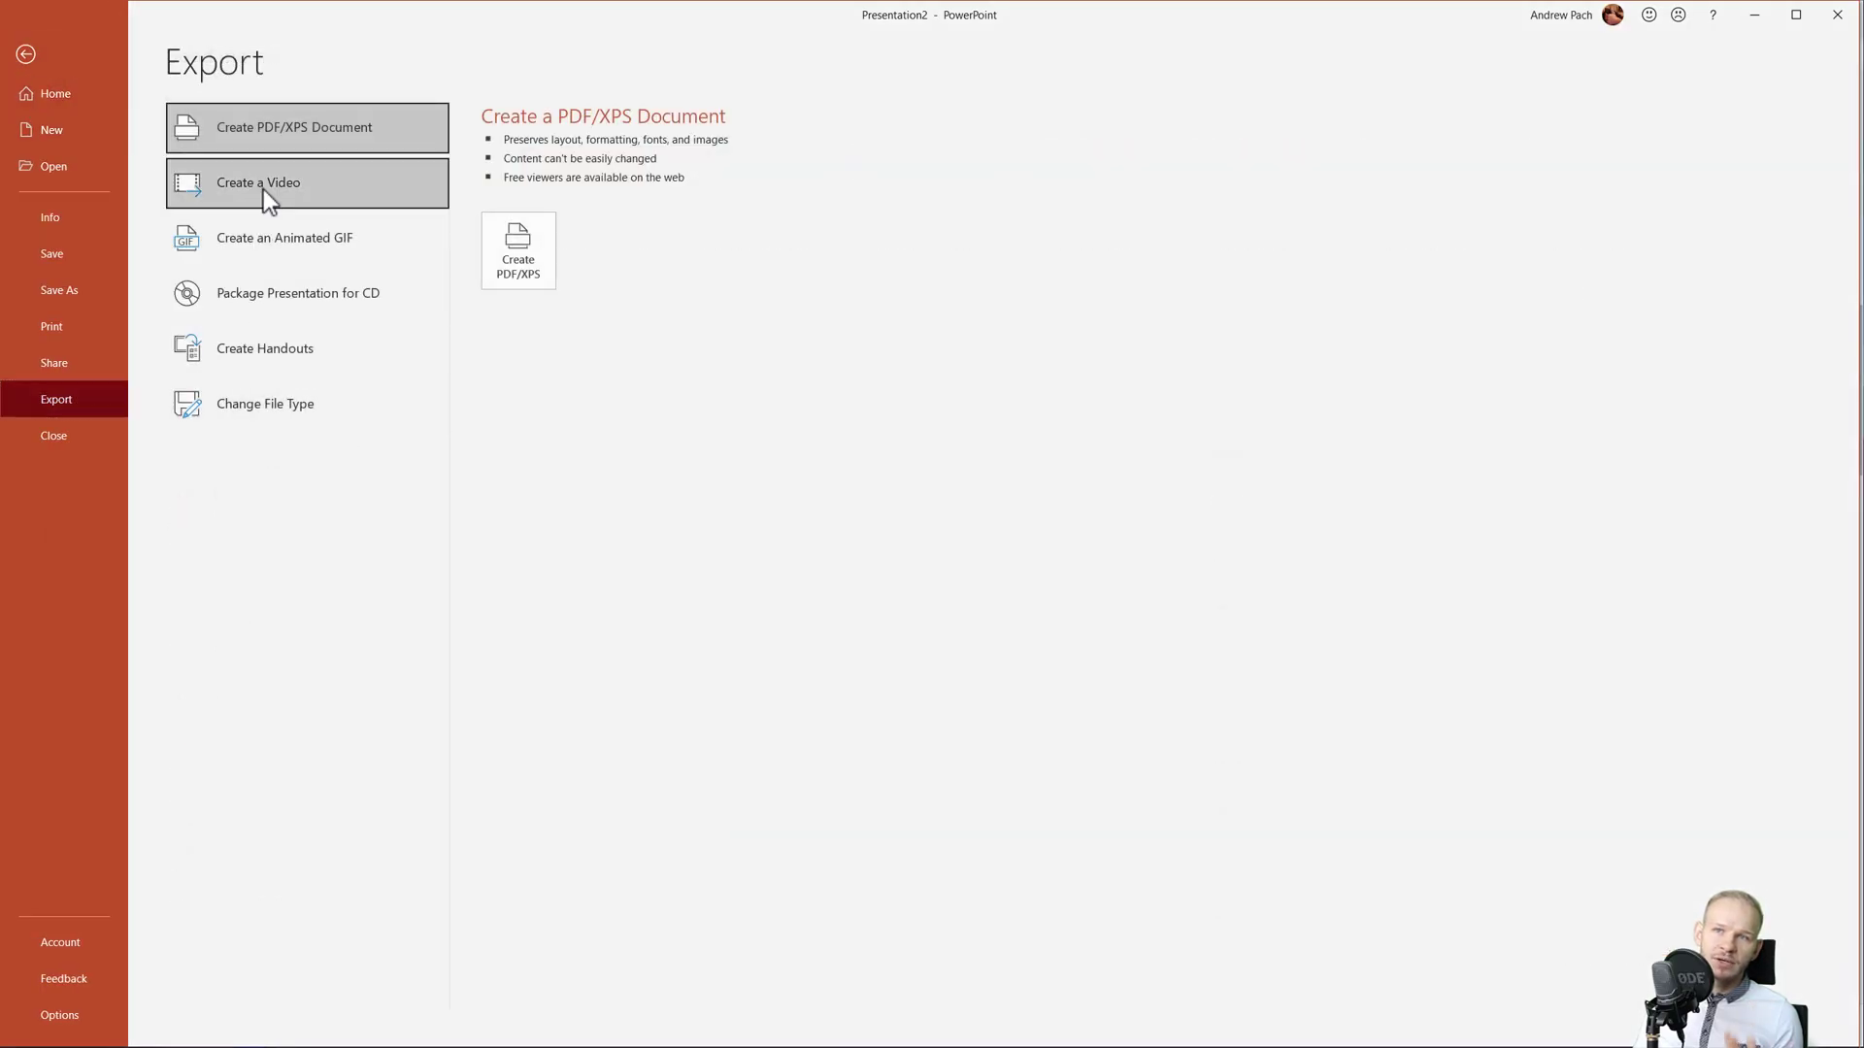
click(264, 189)
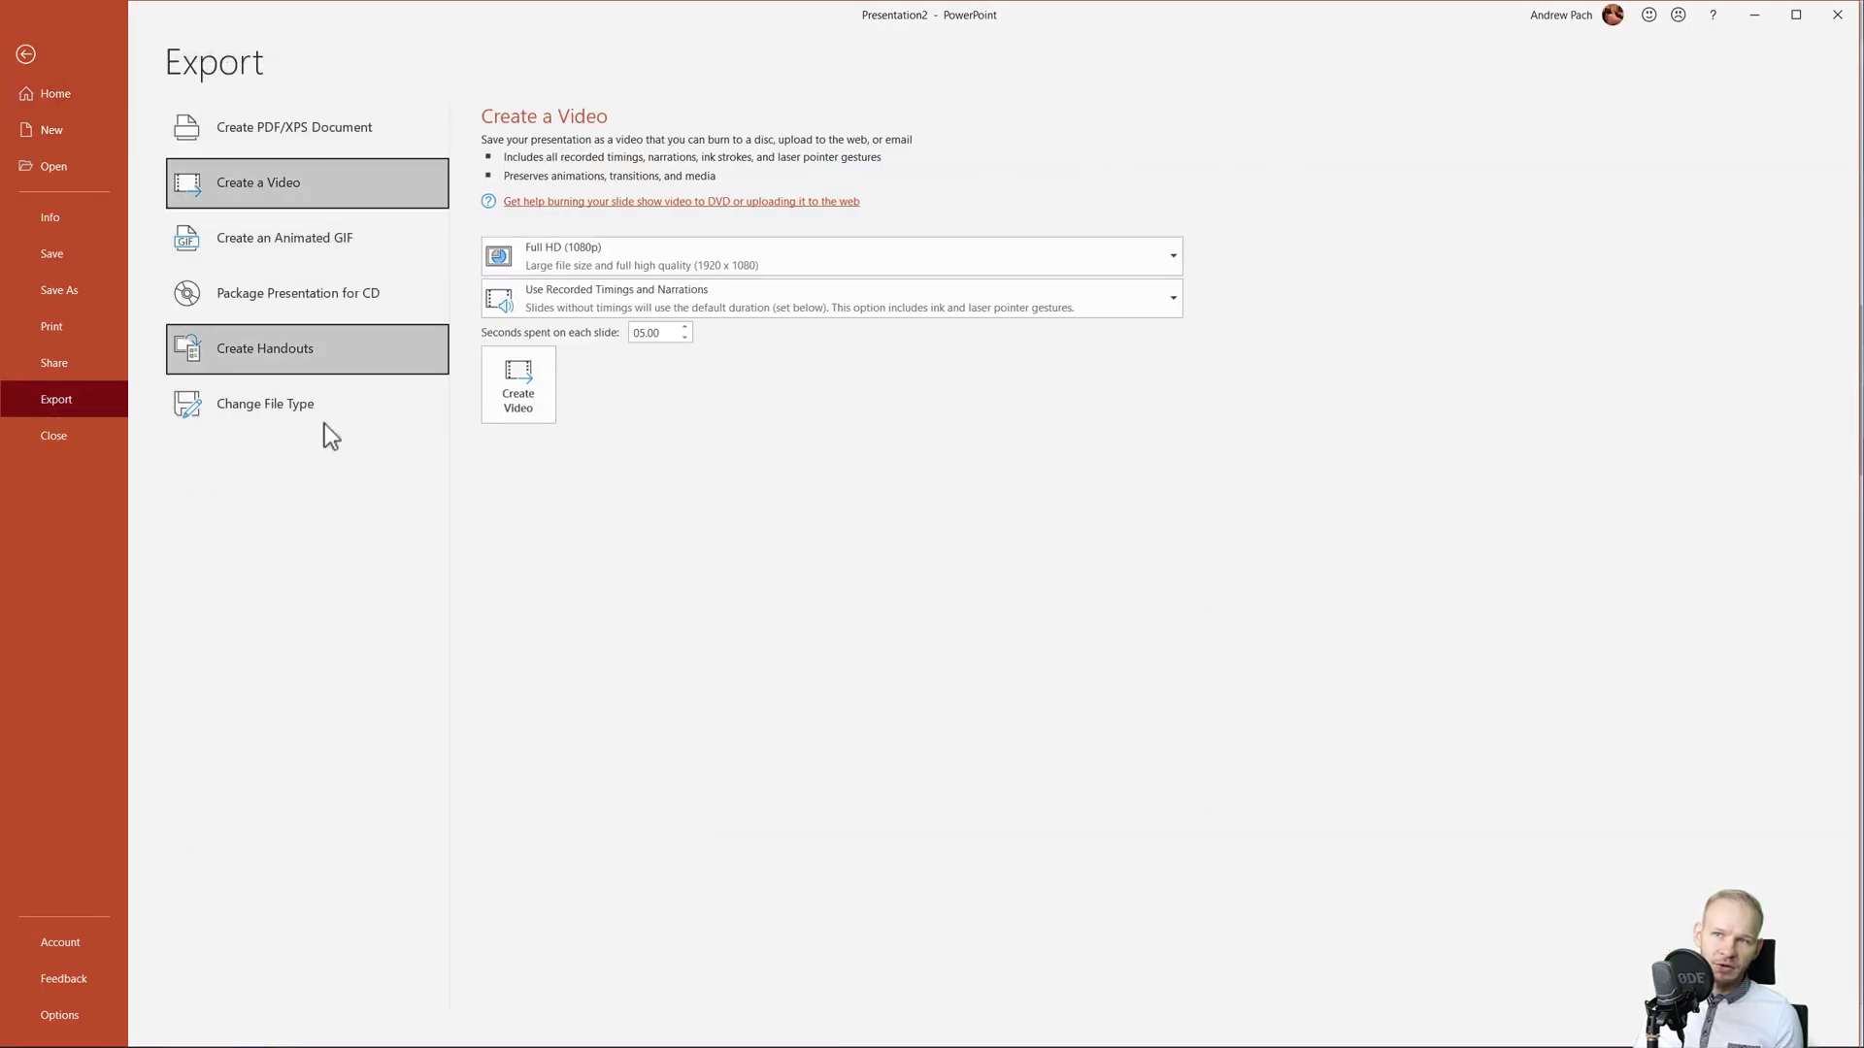
click(30, 55)
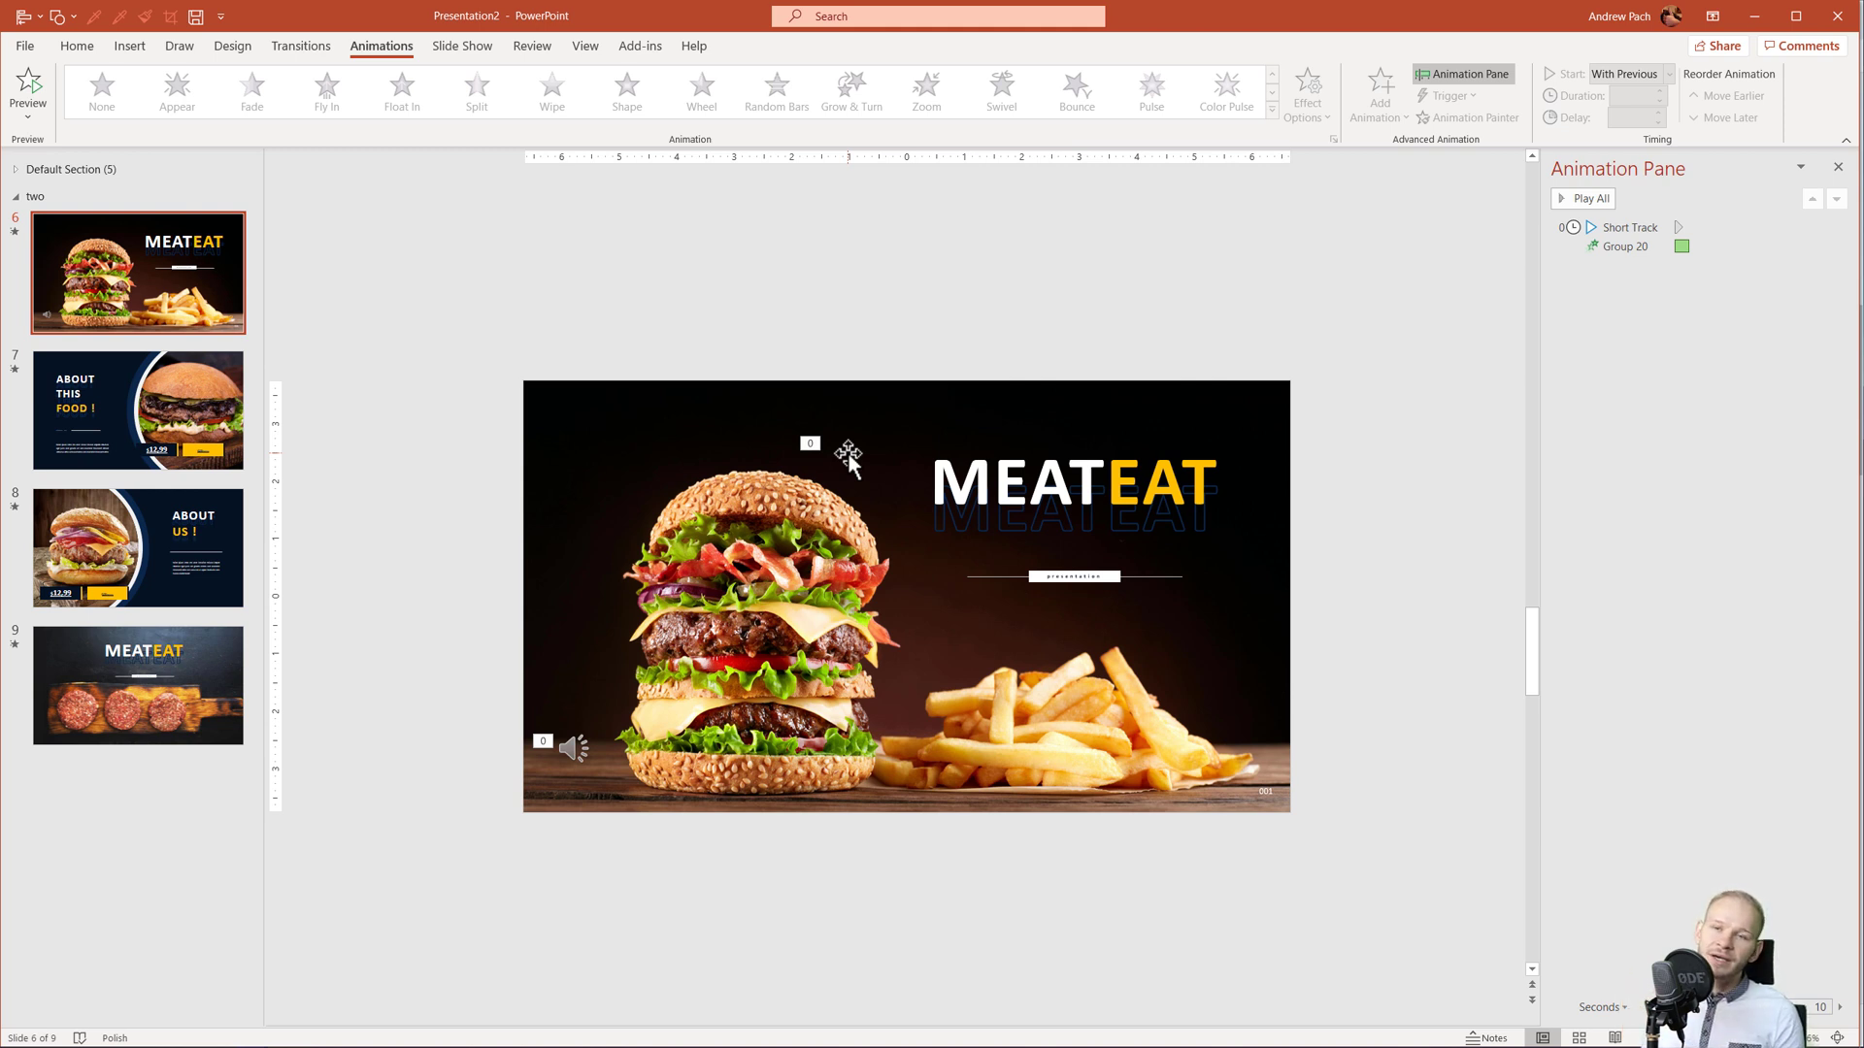
key(alt+Tab)
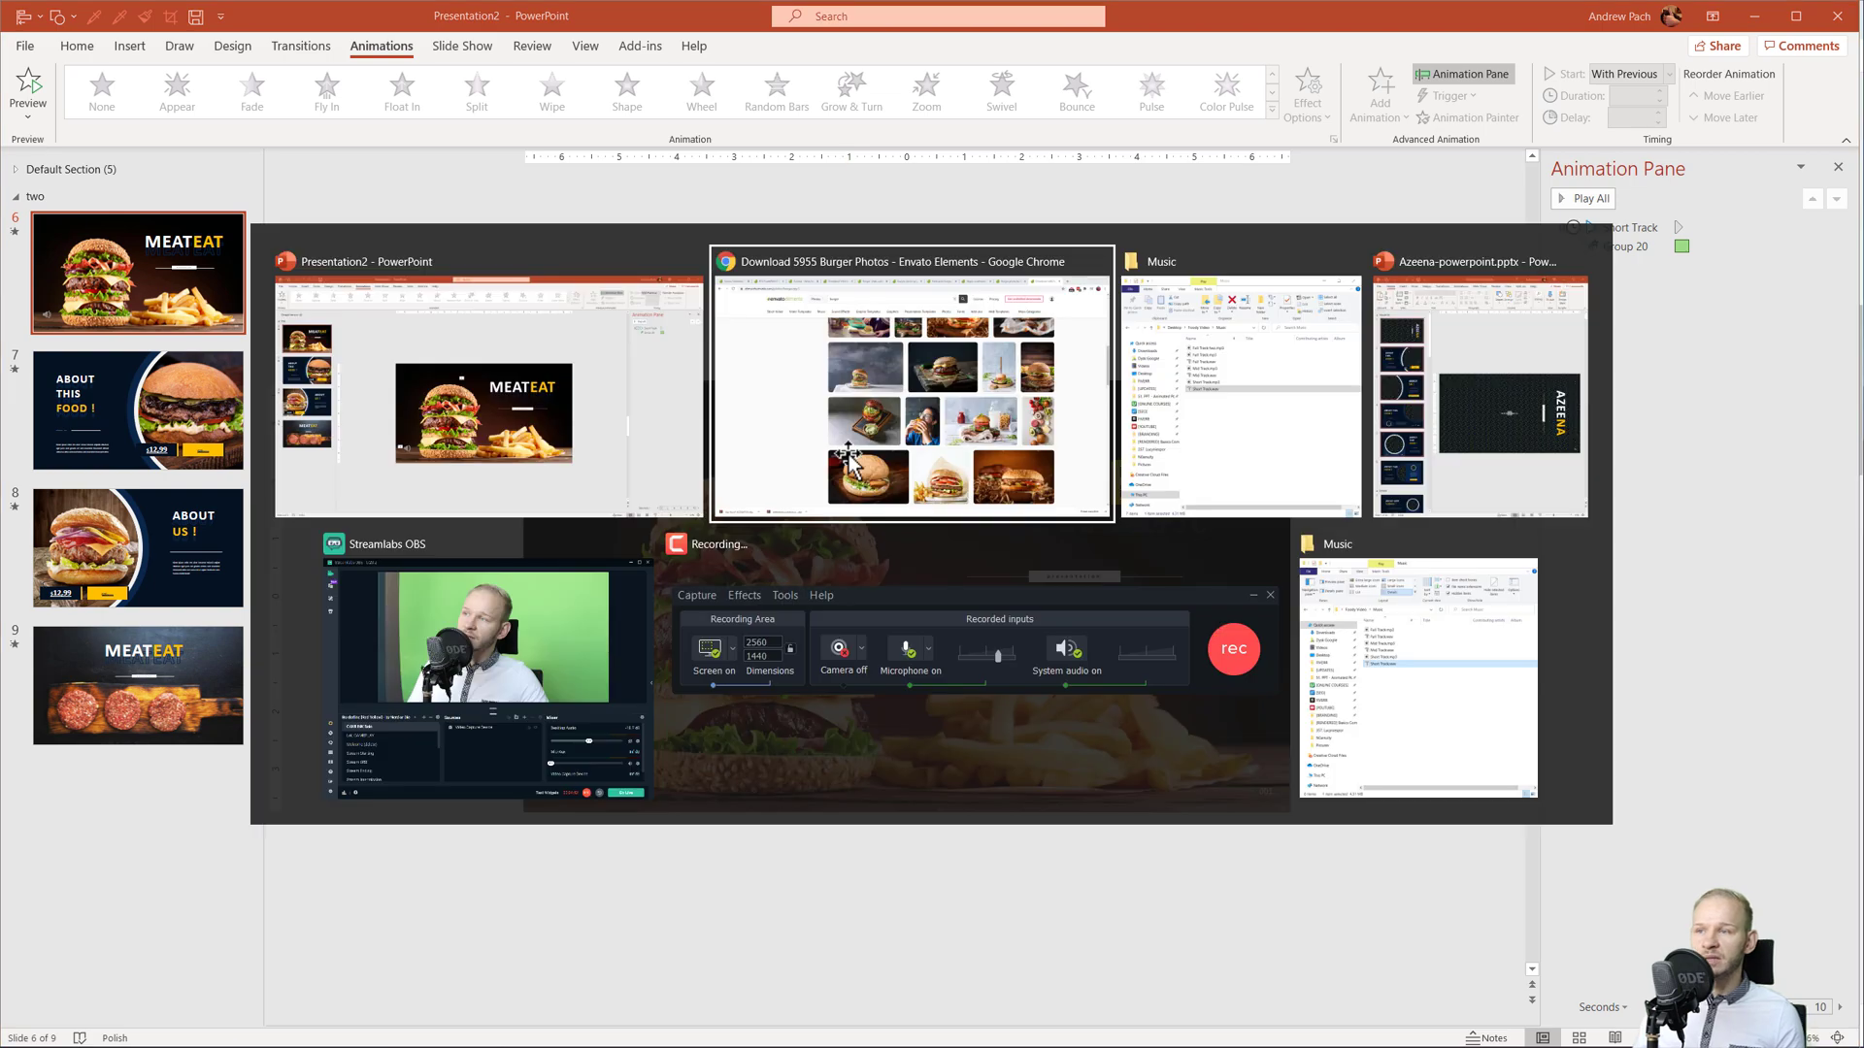
scroll(466, 450, up, 10)
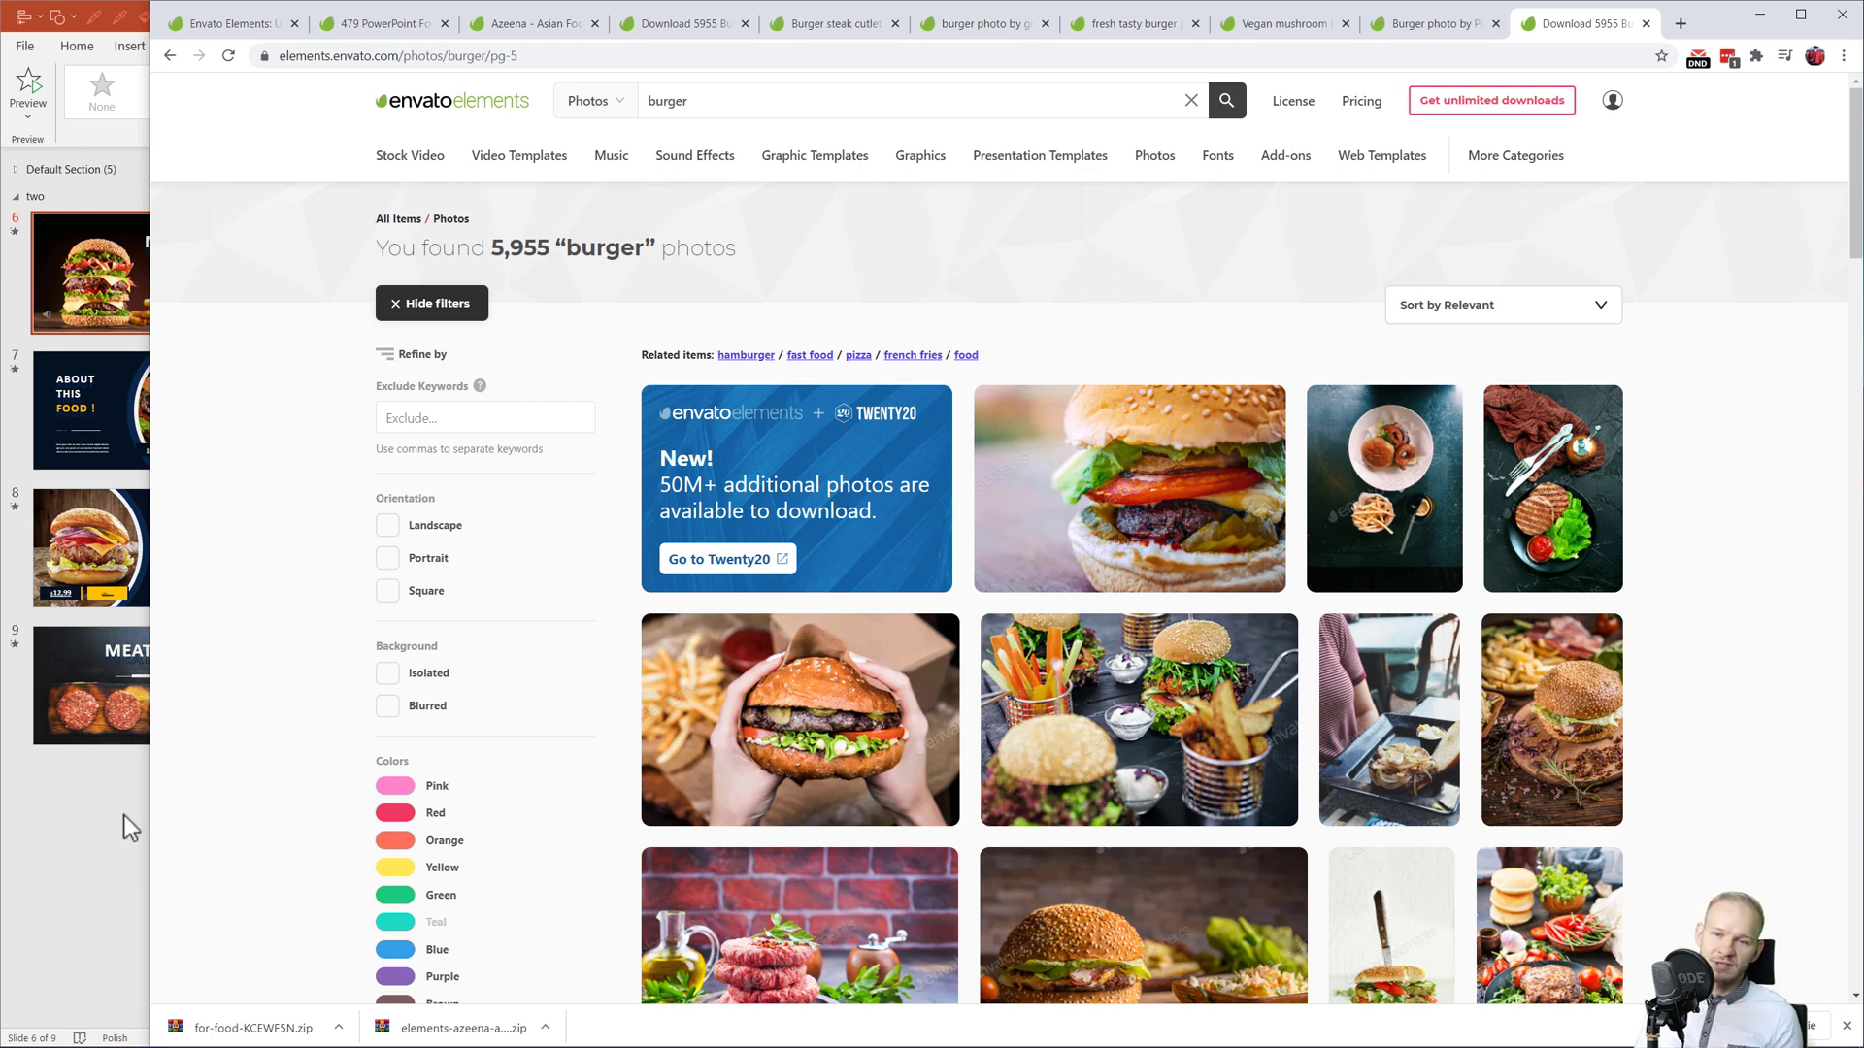
click(60, 854)
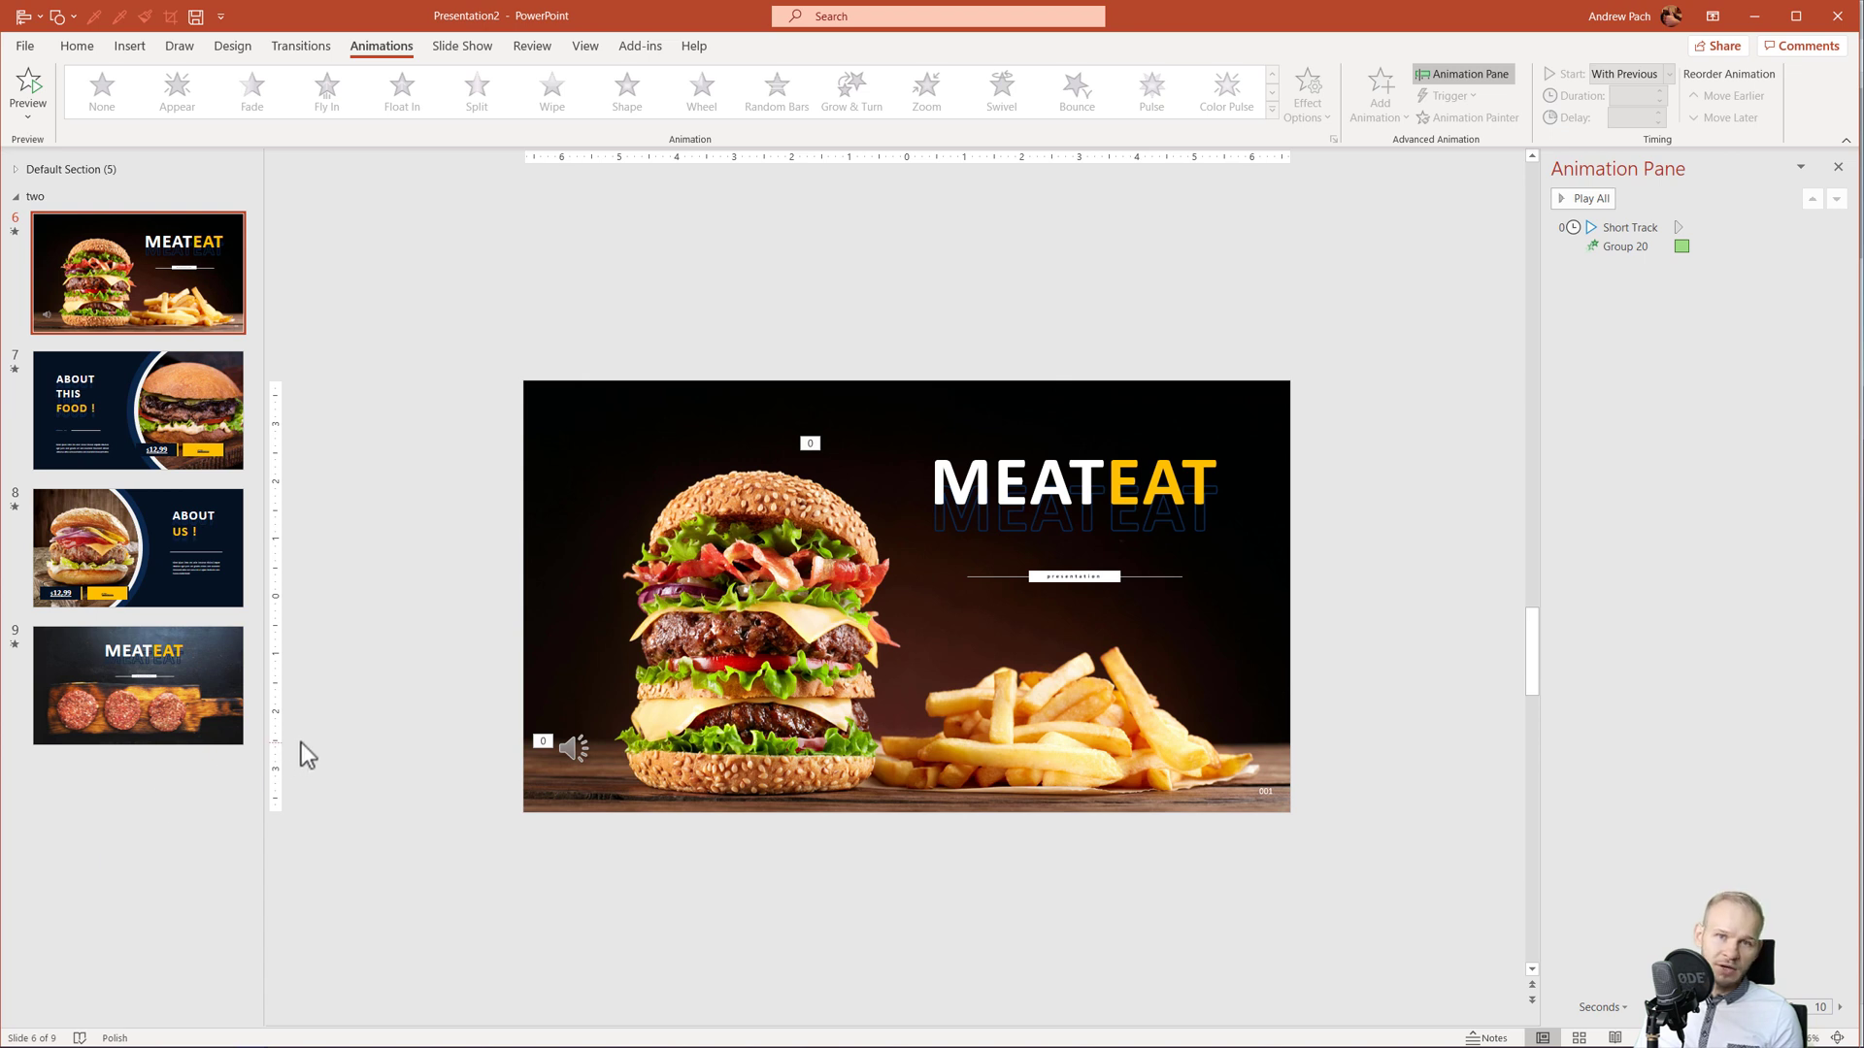